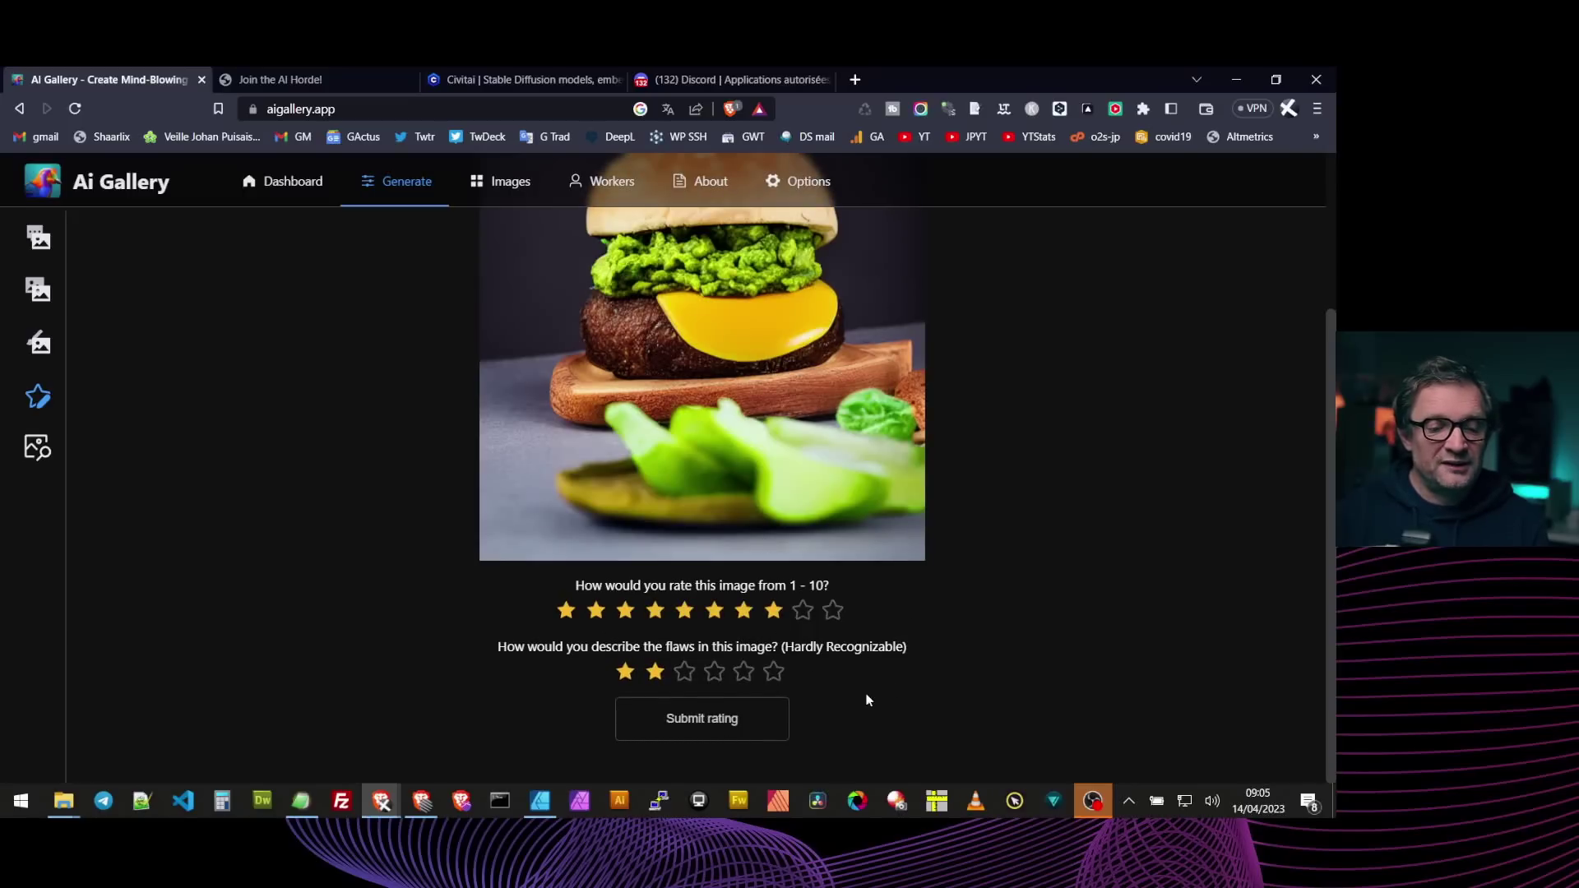
Submit the burger image's rating, and rate the red and white house image 7 out of 10 with Minor flaws.
{"action": "left_click", "coordinate": [702, 721]}
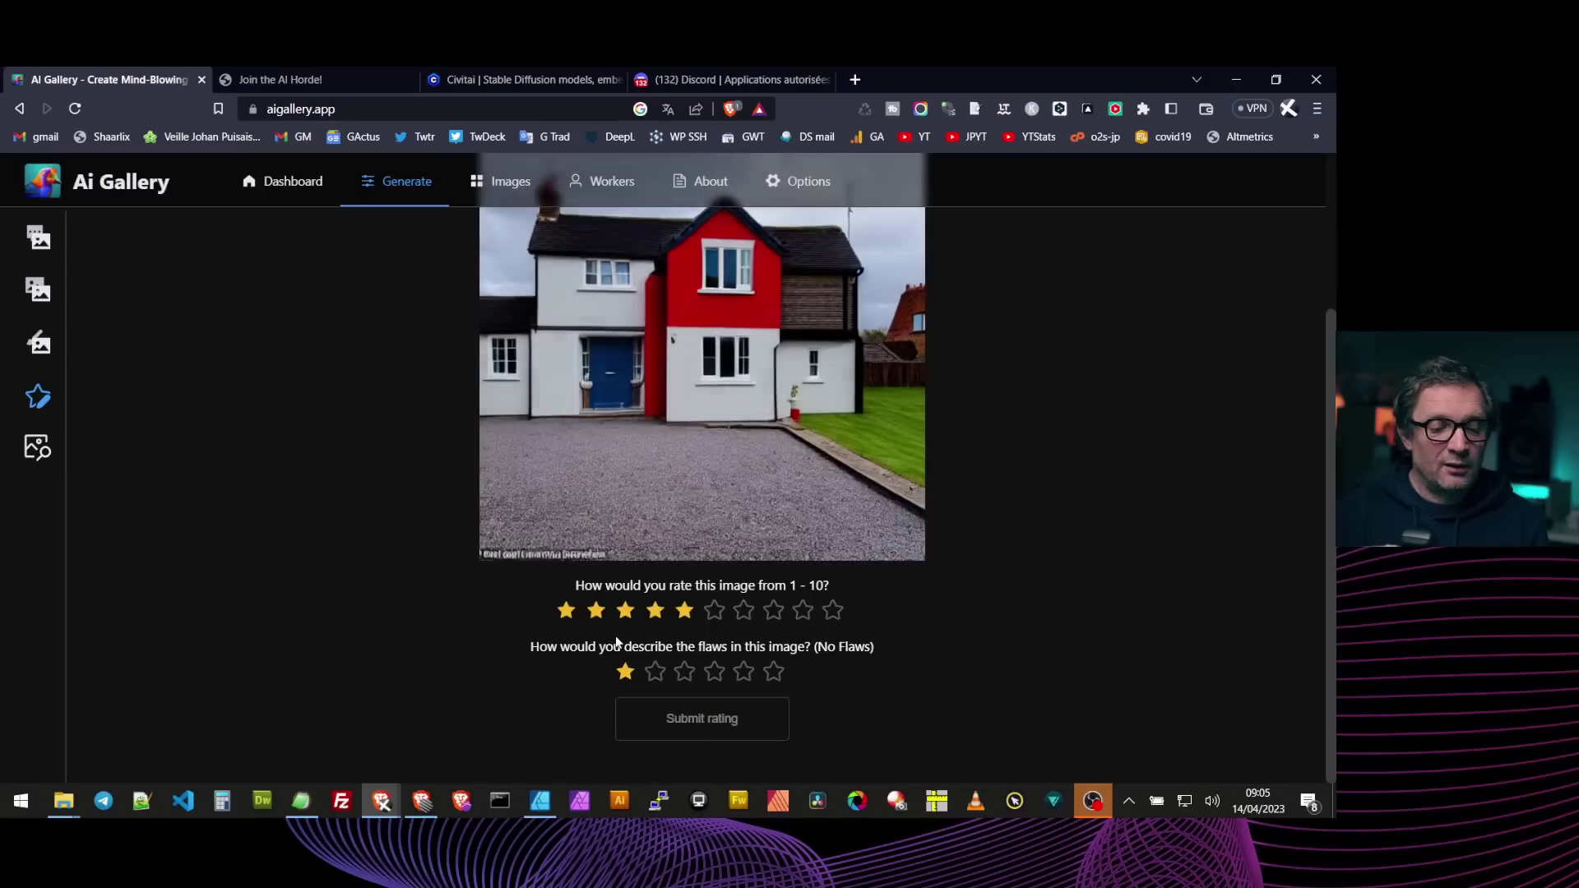
{"action": "scroll", "coordinate": [701, 584], "scroll_direction": "up", "scroll_amount": 1}
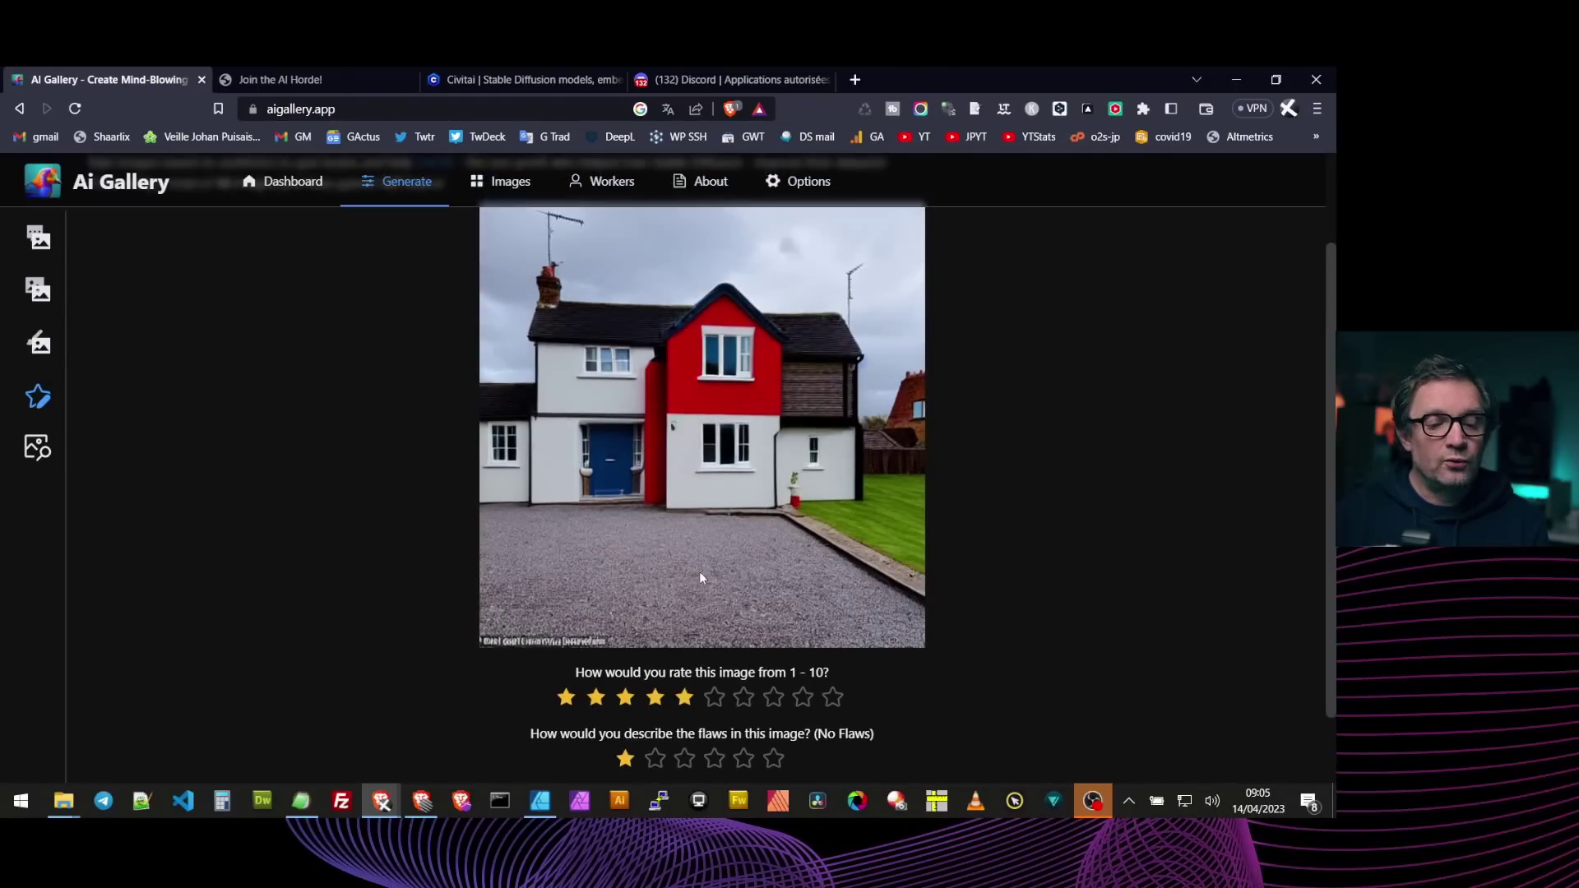
{"action": "scroll", "coordinate": [701, 574], "scroll_direction": "down", "scroll_amount": 1}
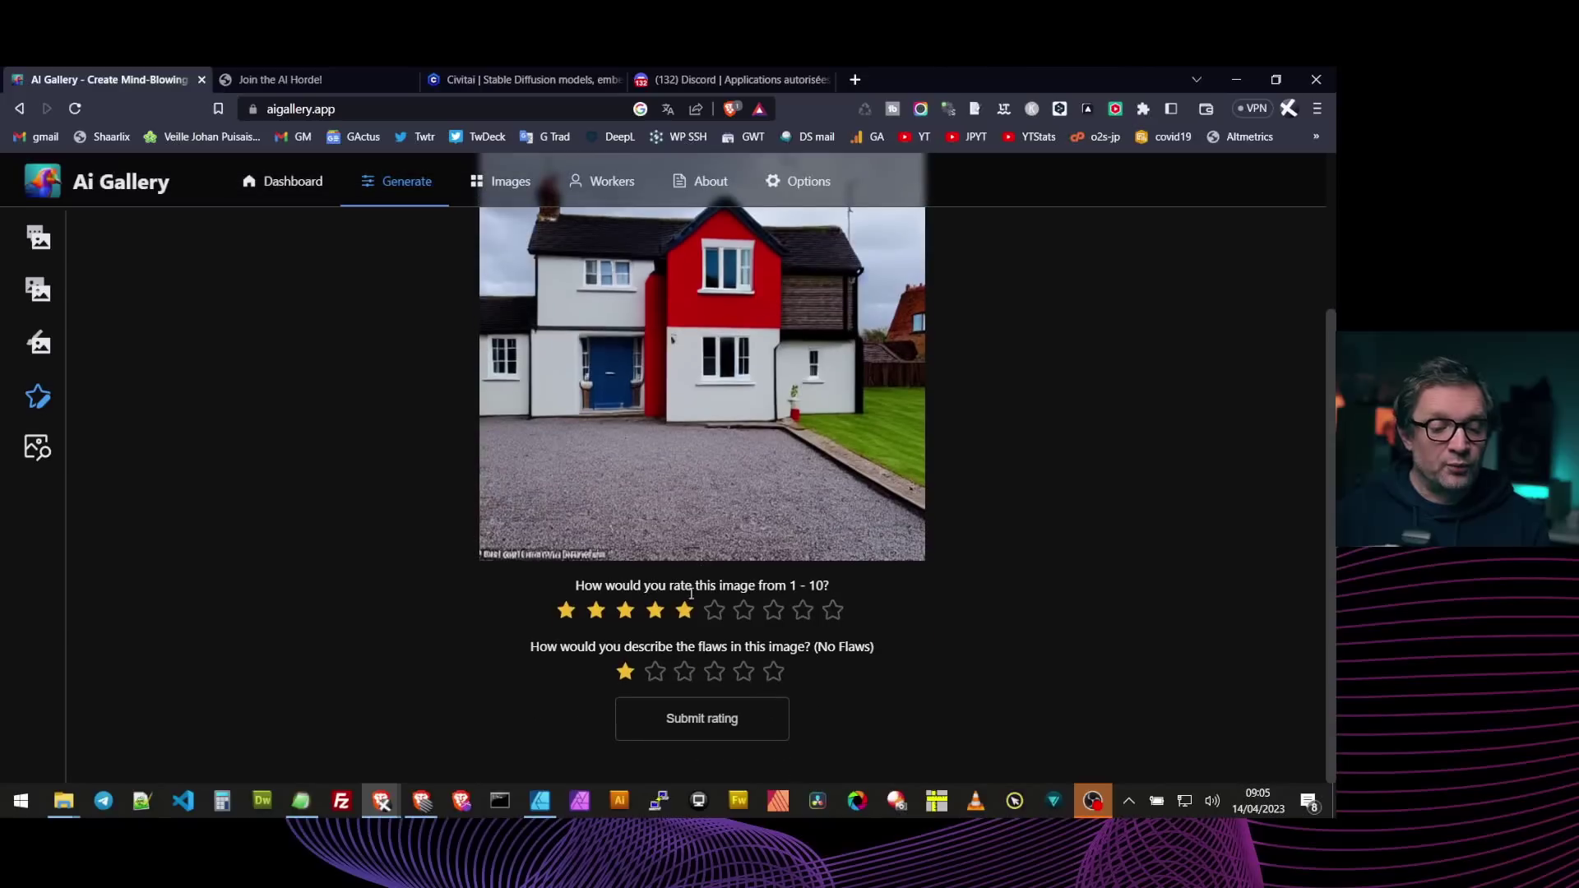
{"action": "left_click", "coordinate": [744, 610]}
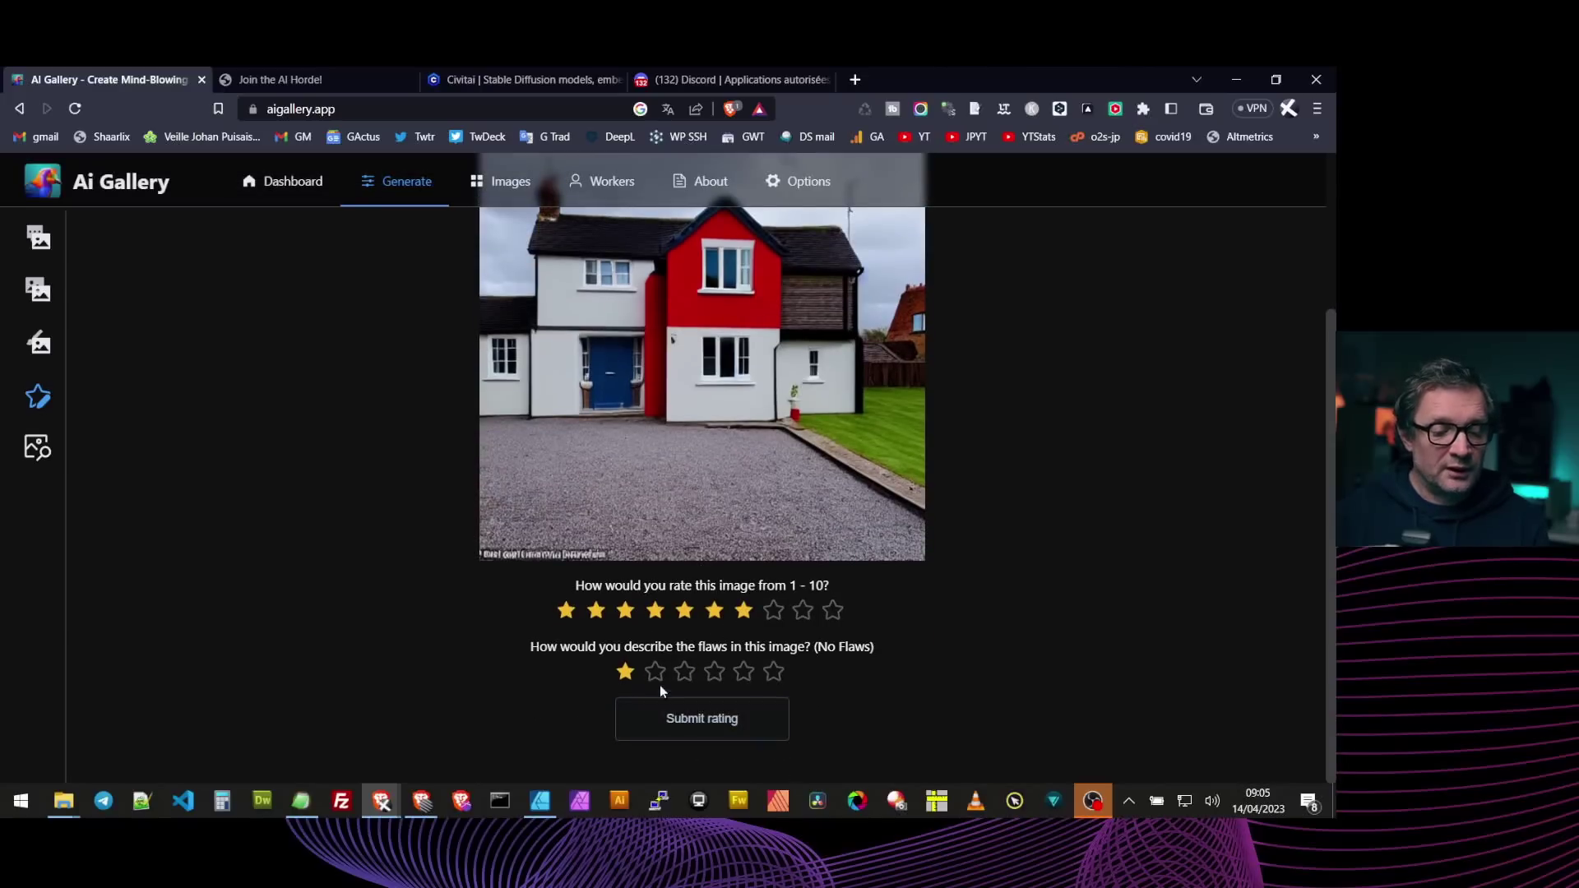
{"action": "left_click", "coordinate": [684, 672]}
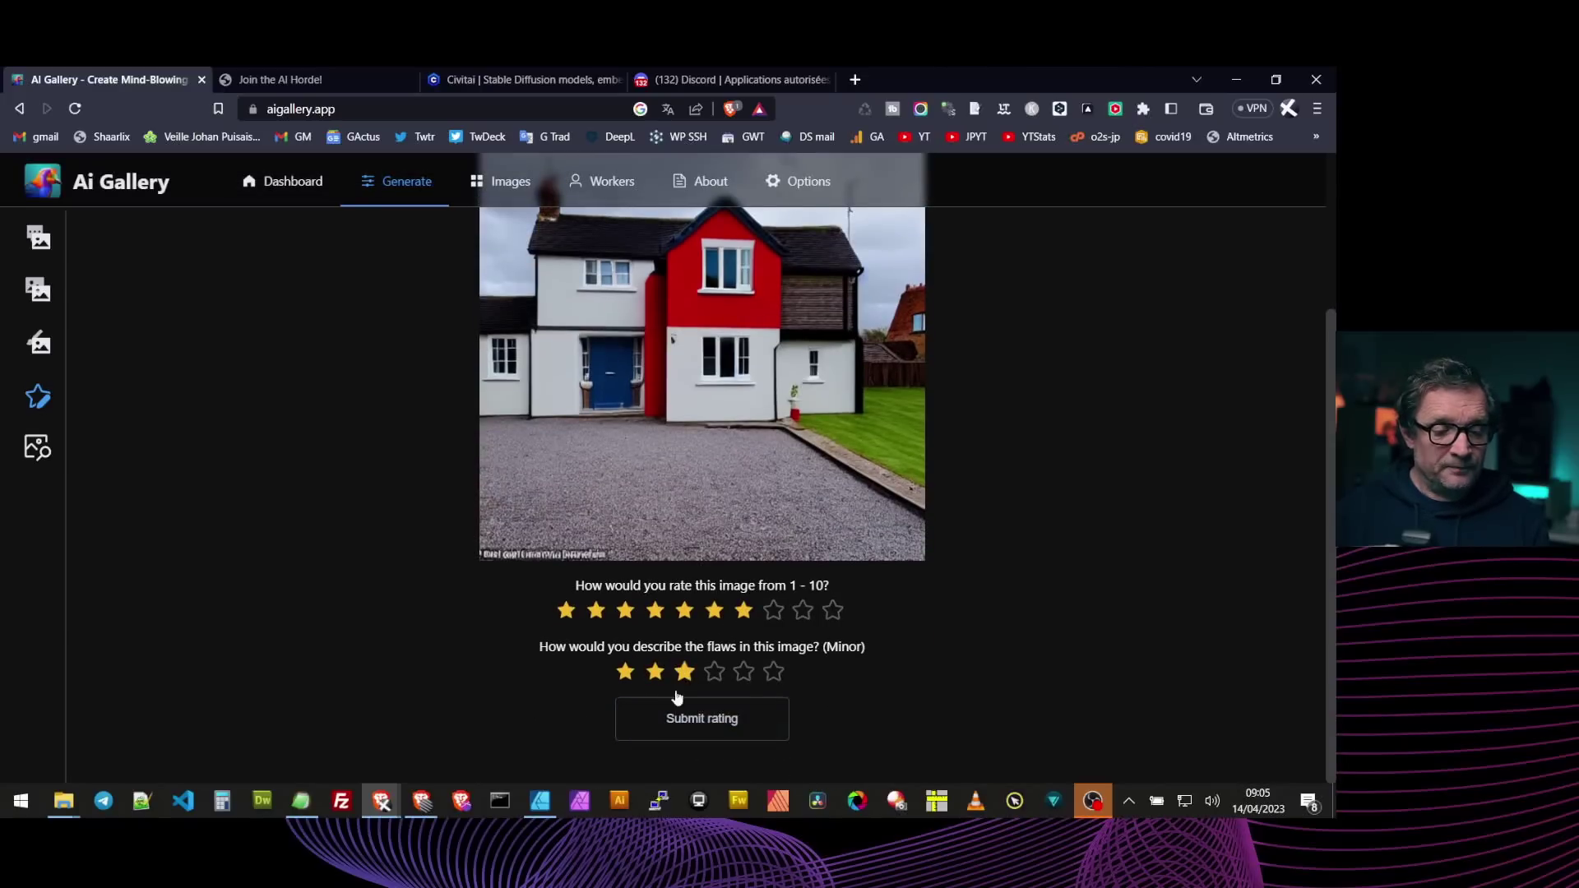
{"action": "left_click", "coordinate": [709, 720]}
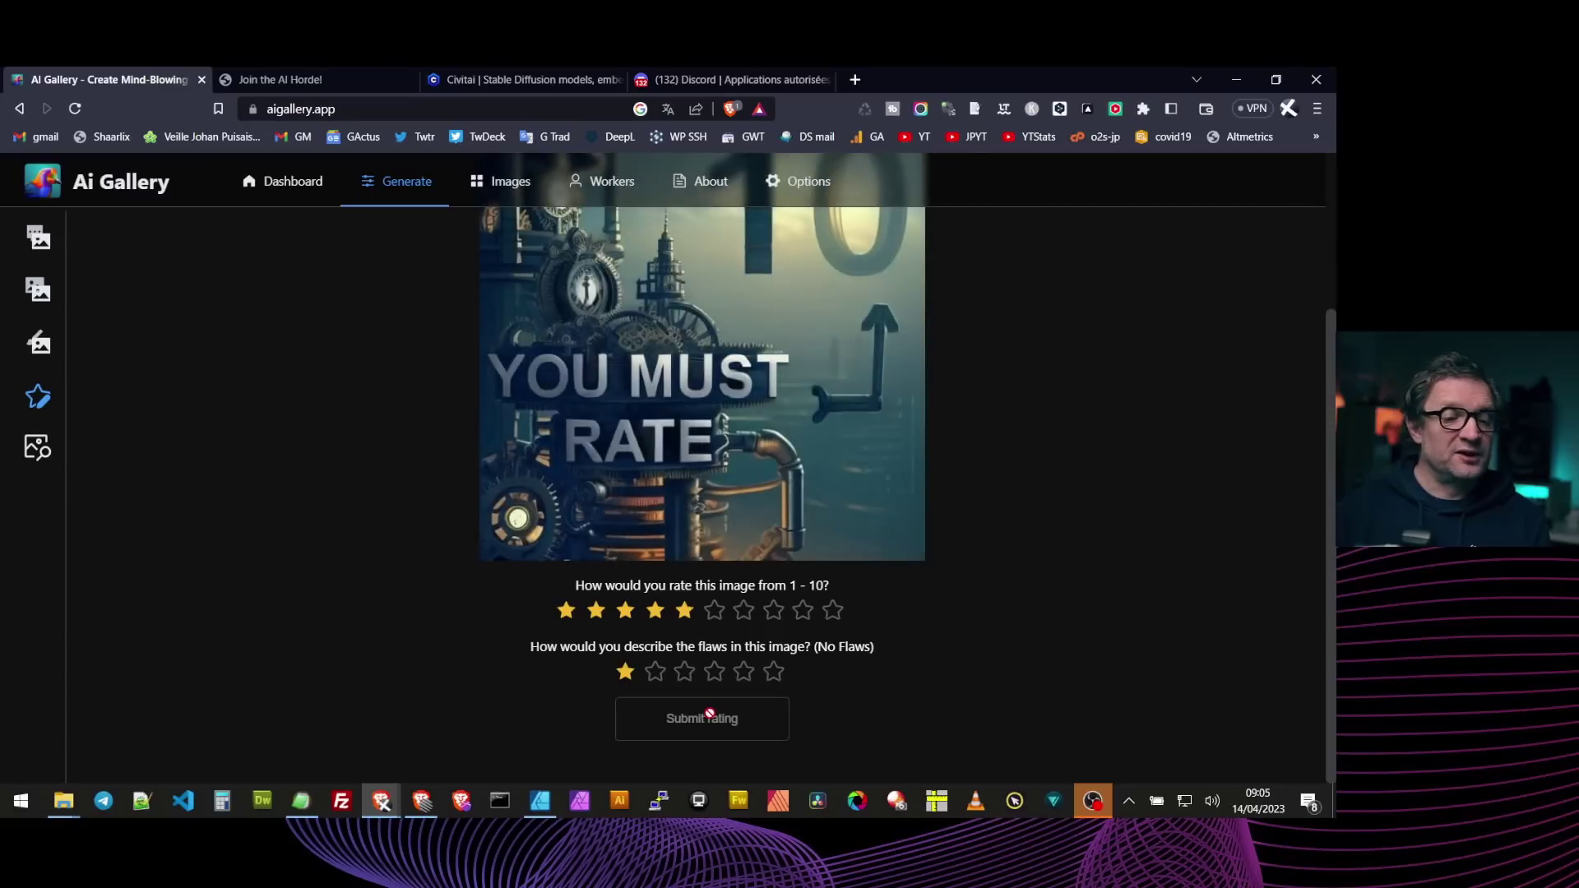
Check the earned kudos and submit a rating of 10 with No Flaws for the "YOU MUST RATE" image.
{"action": "scroll", "coordinate": [354, 588], "scroll_direction": "up", "scroll_amount": 3}
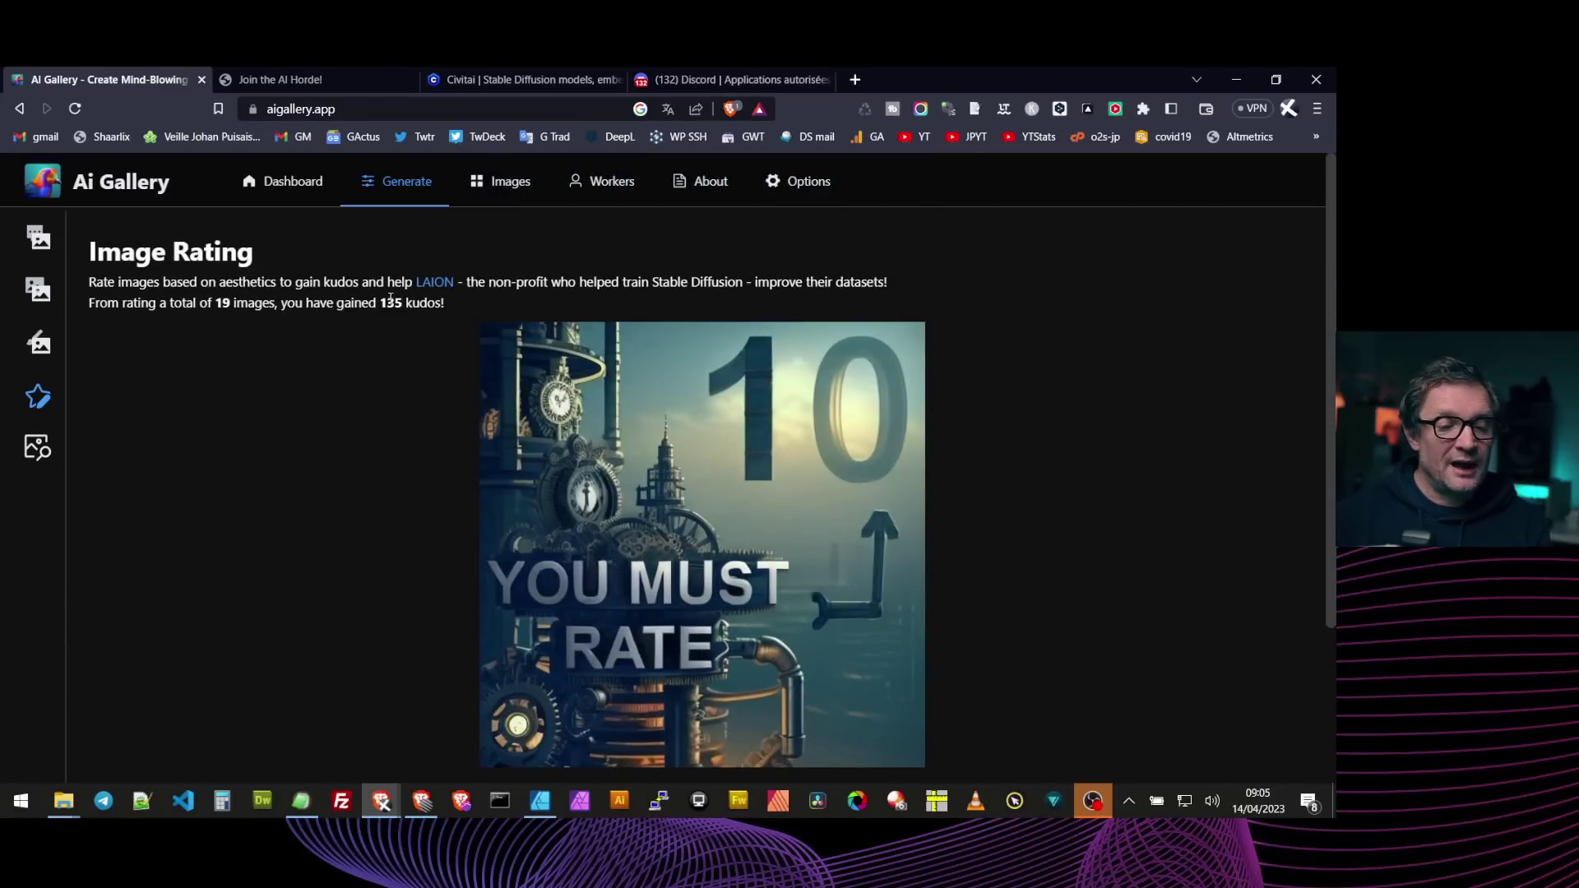
{"action": "scroll", "coordinate": [742, 523], "scroll_direction": "down", "scroll_amount": 1}
{"action": "scroll", "coordinate": [742, 516], "scroll_direction": "down", "scroll_amount": 4}
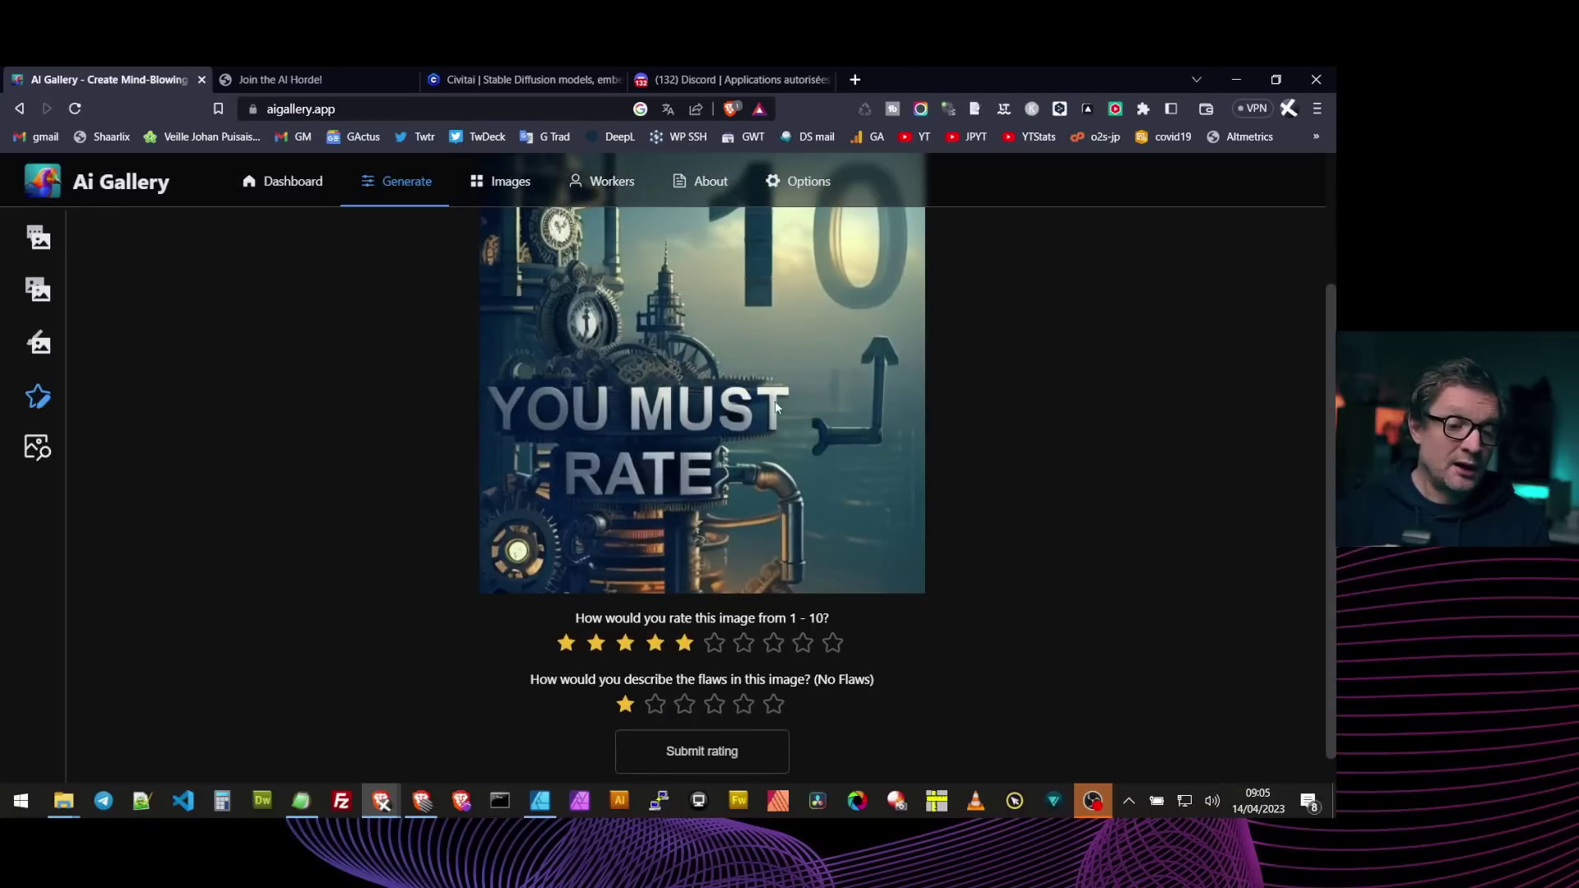
{"action": "left_click", "coordinate": [833, 643]}
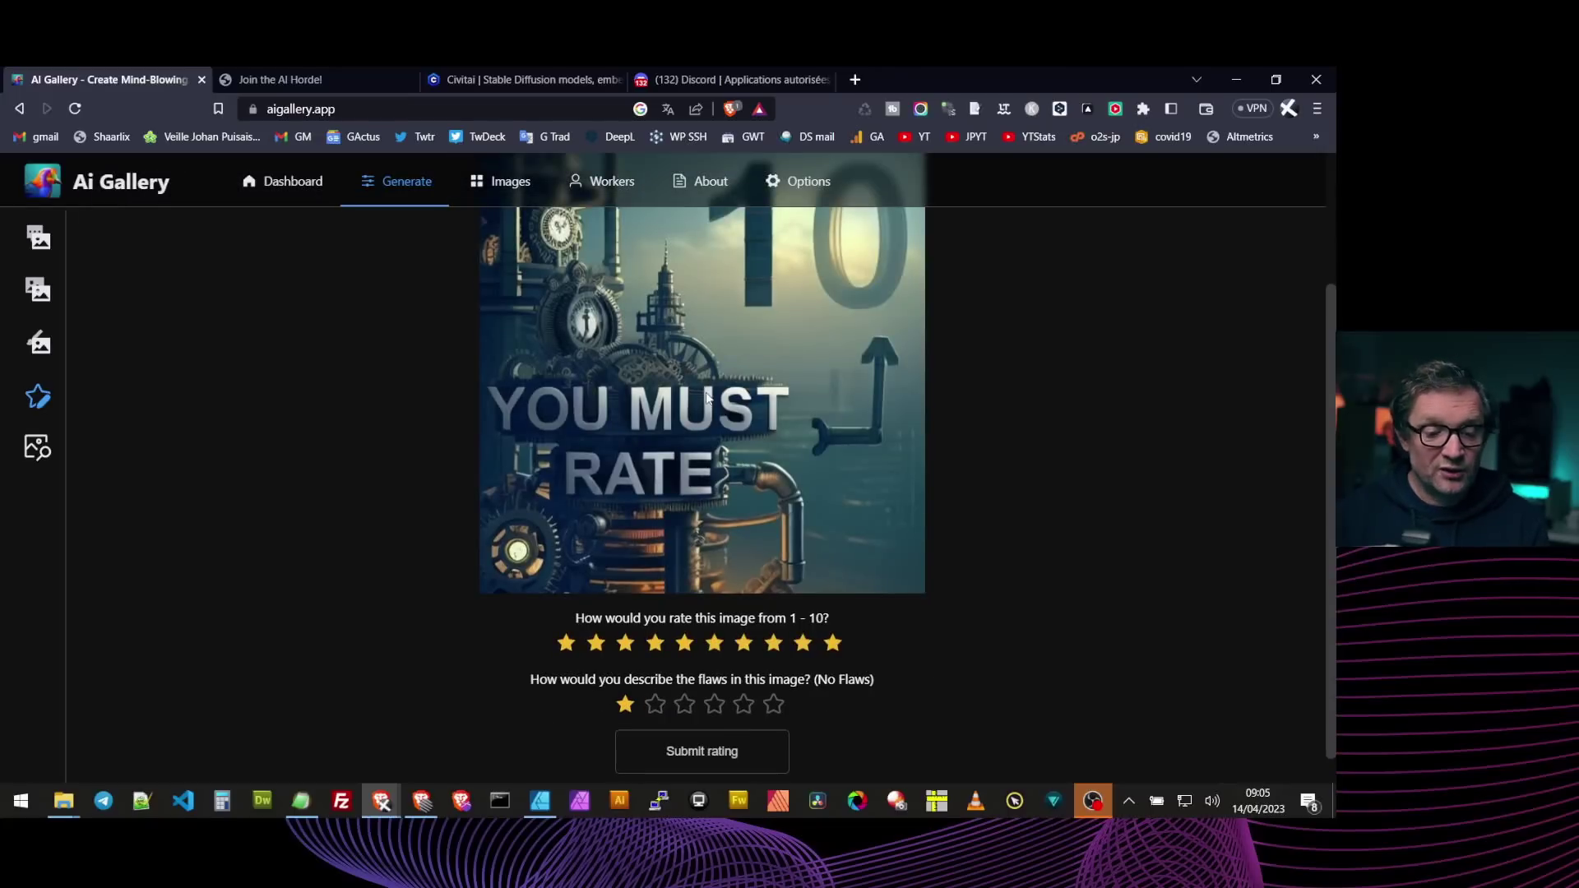
{"action": "left_click", "coordinate": [702, 748]}
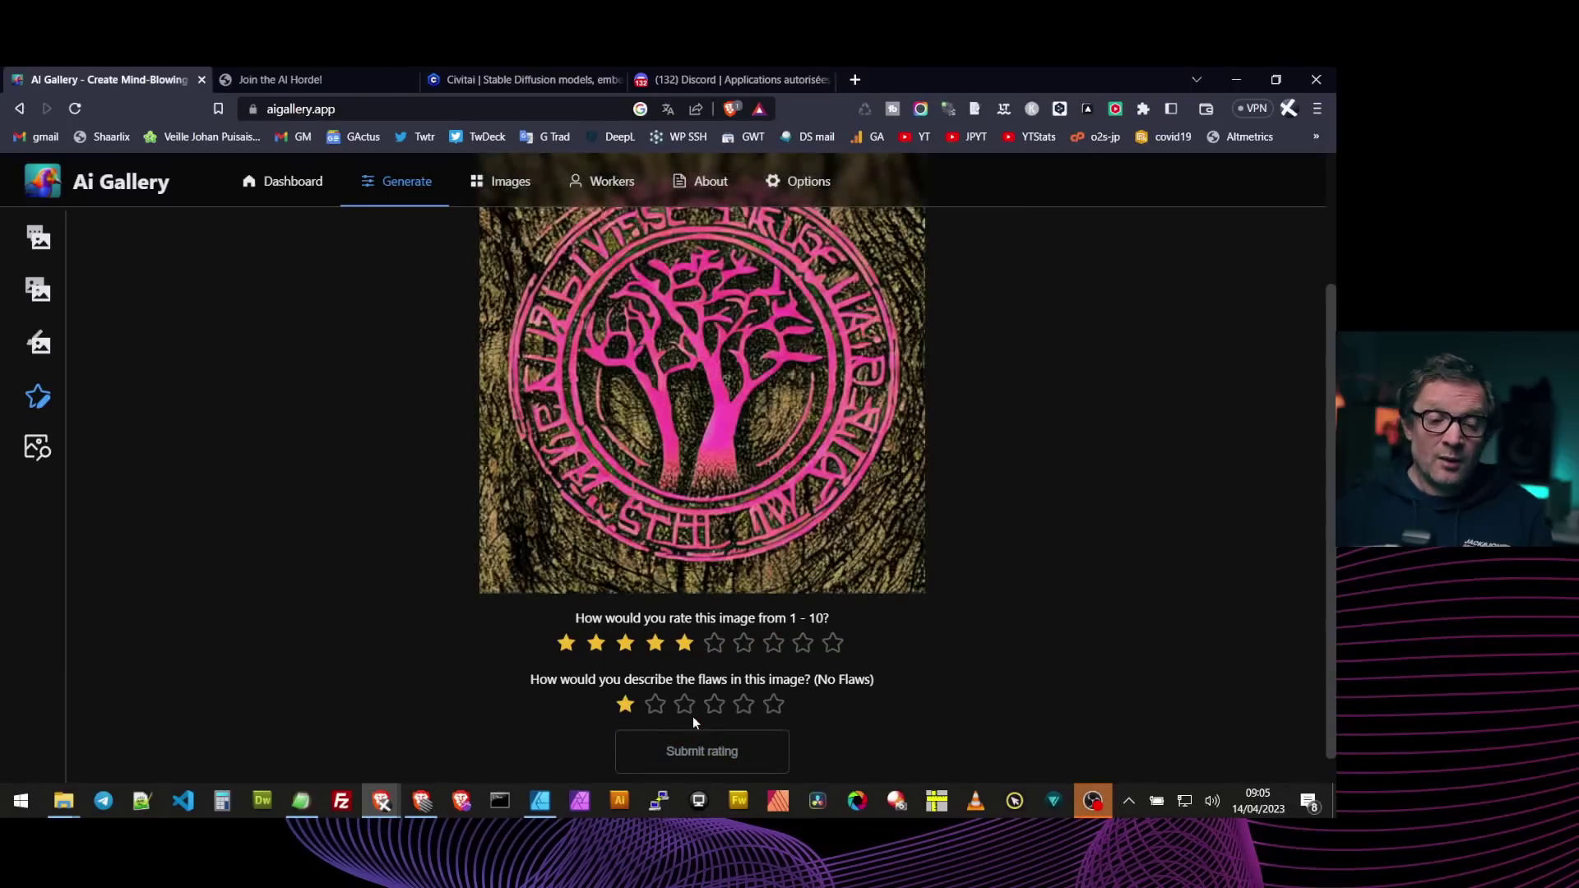
{"action": "scroll", "coordinate": [778, 551], "scroll_direction": "up", "scroll_amount": 4}
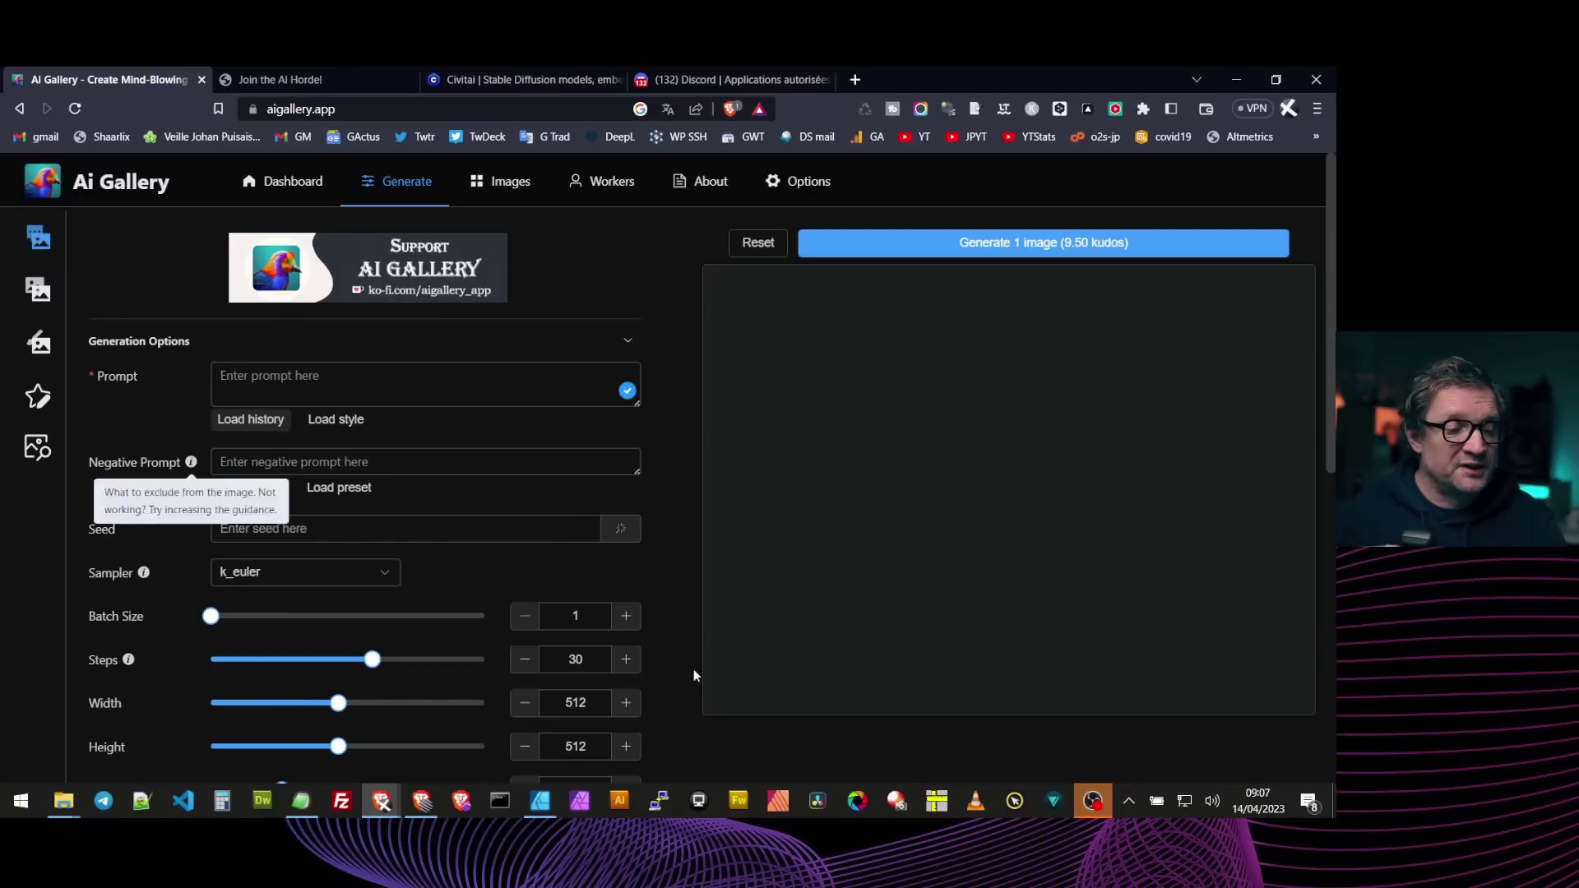
Look through the image-to-image, inpainting, Image Rating and Interrogation pages of the generator.
{"action": "left_click", "coordinate": [36, 290]}
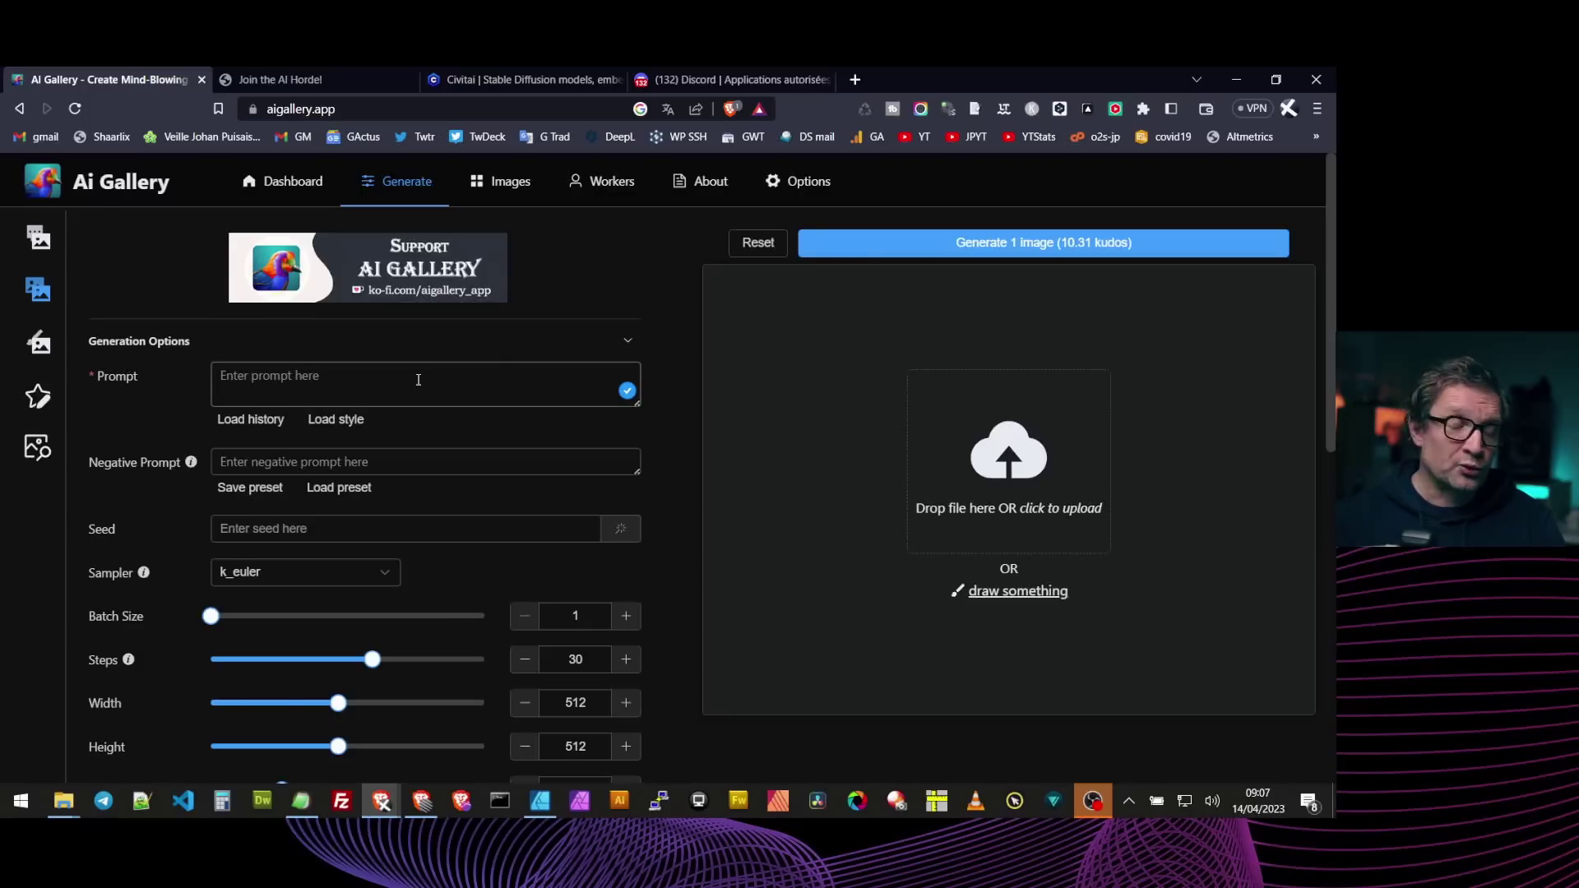
{"action": "left_click", "coordinate": [39, 346]}
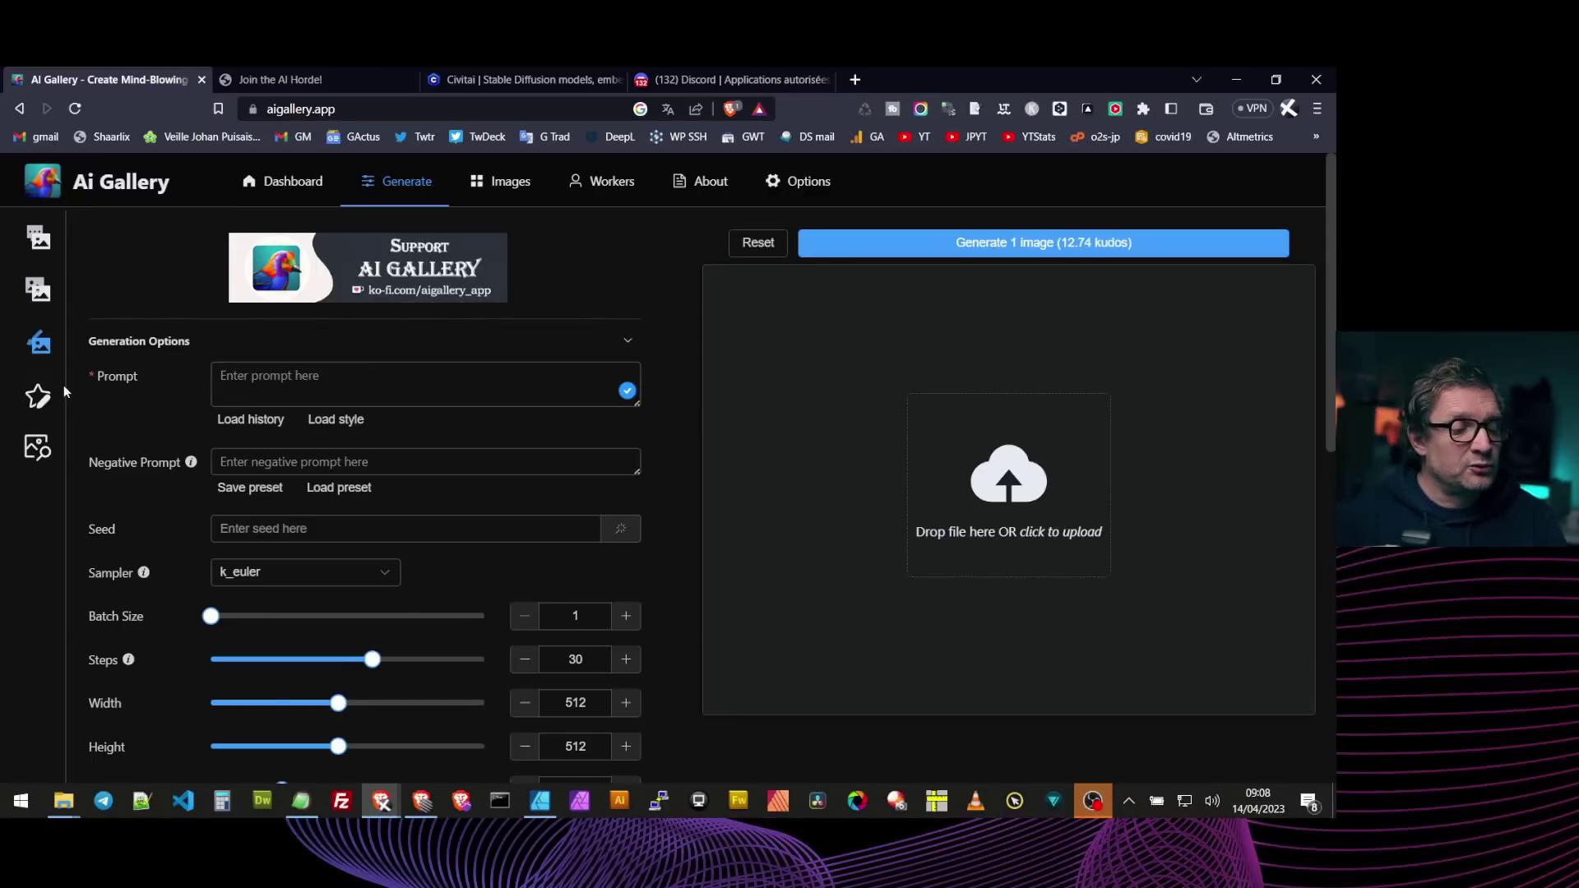
{"action": "left_click", "coordinate": [39, 398]}
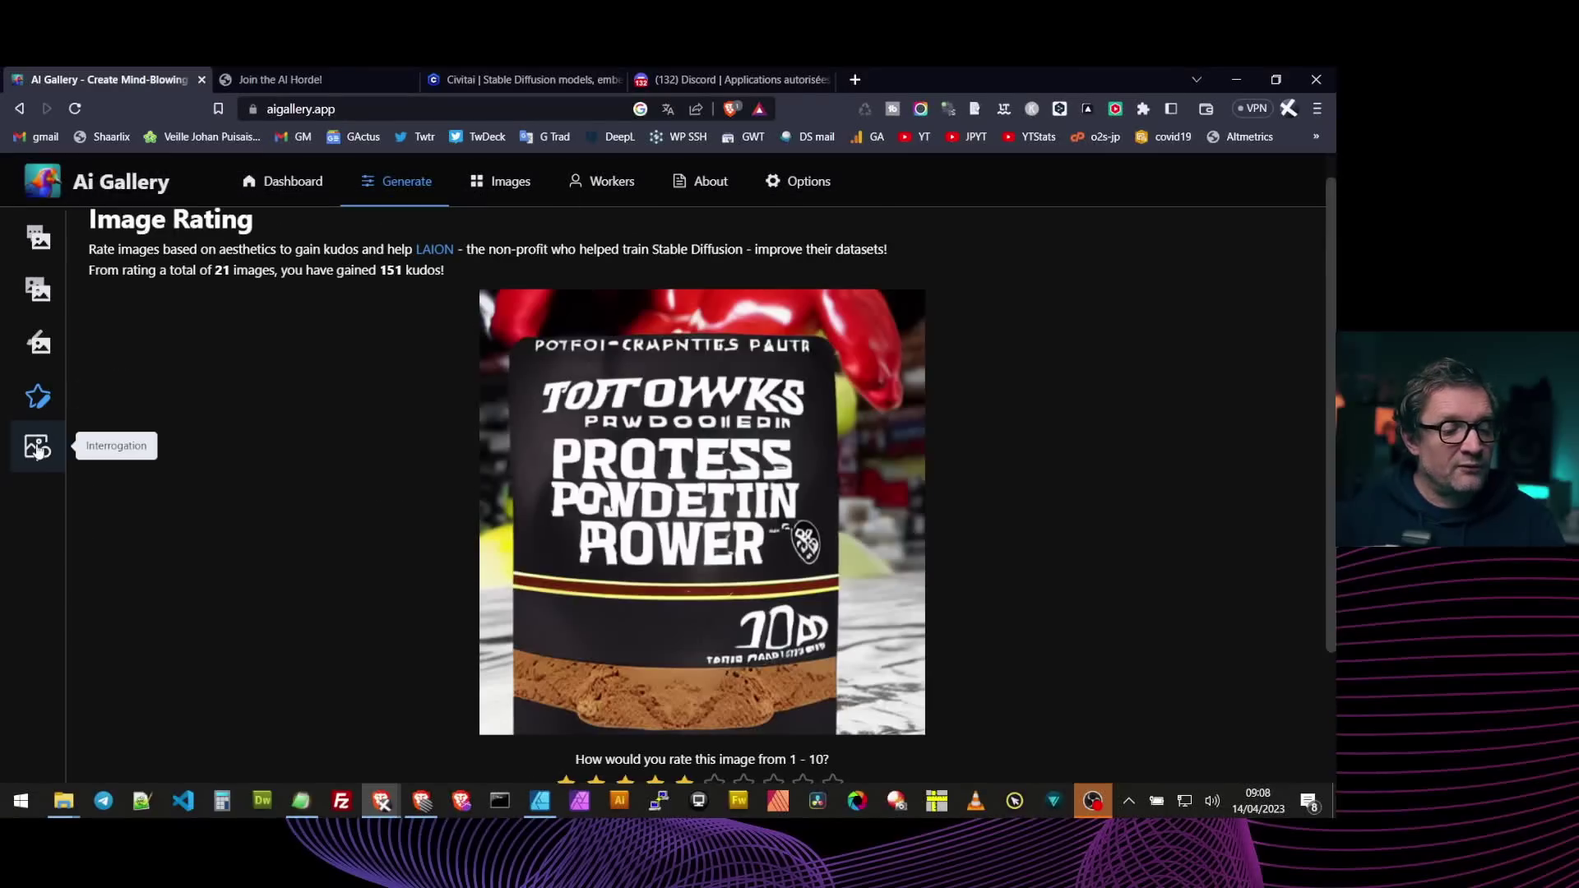
{"action": "left_click", "coordinate": [37, 448]}
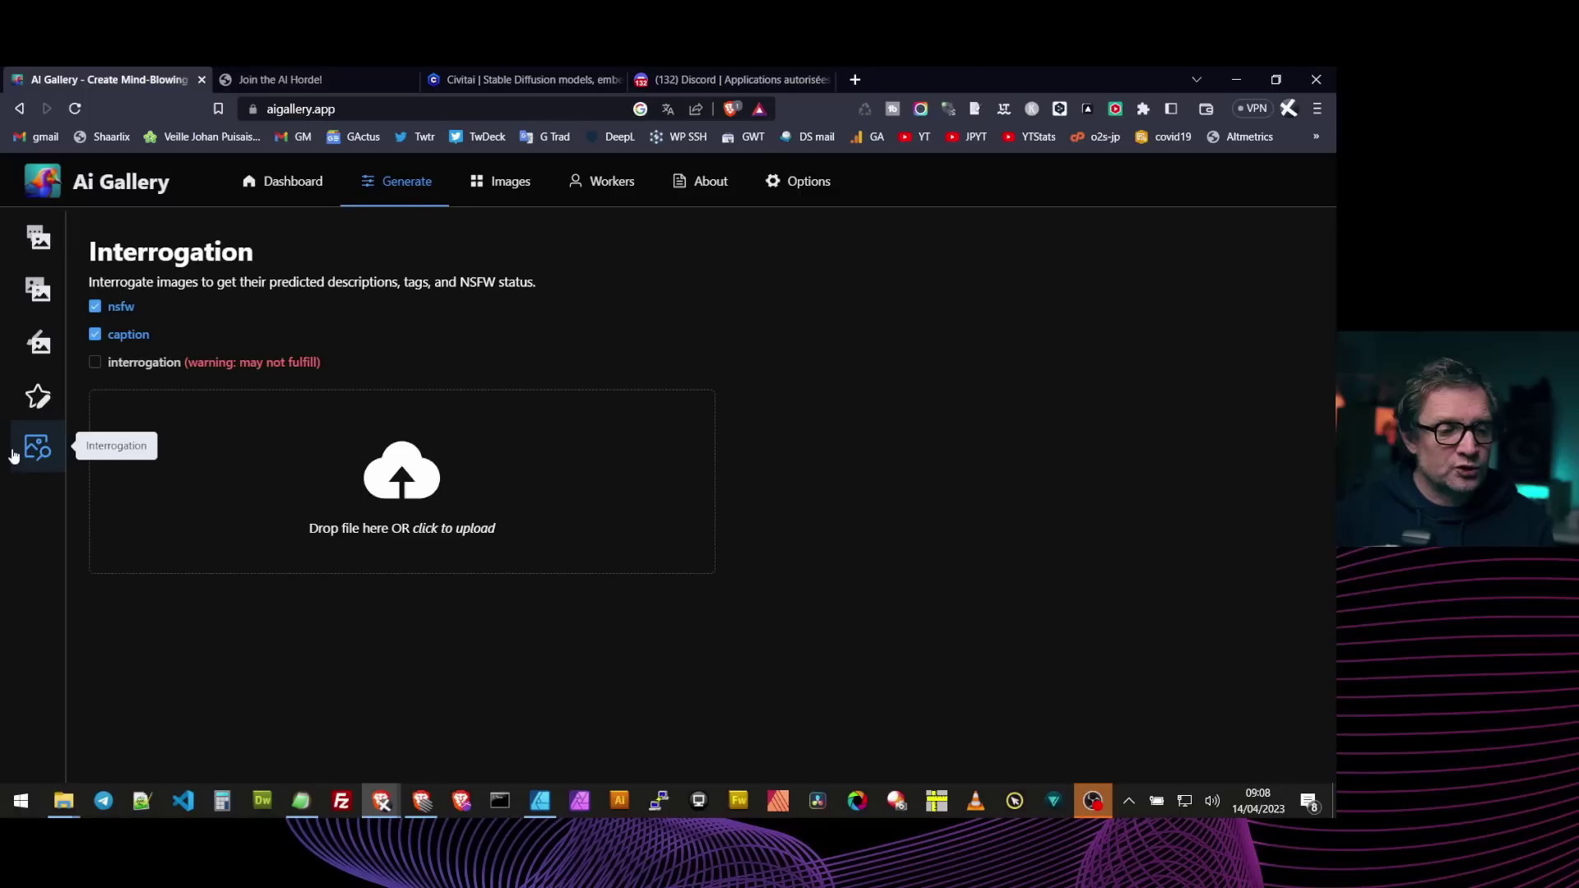
View the account dashboard and return to the text-to-image generation form.
{"action": "left_click", "coordinate": [288, 183]}
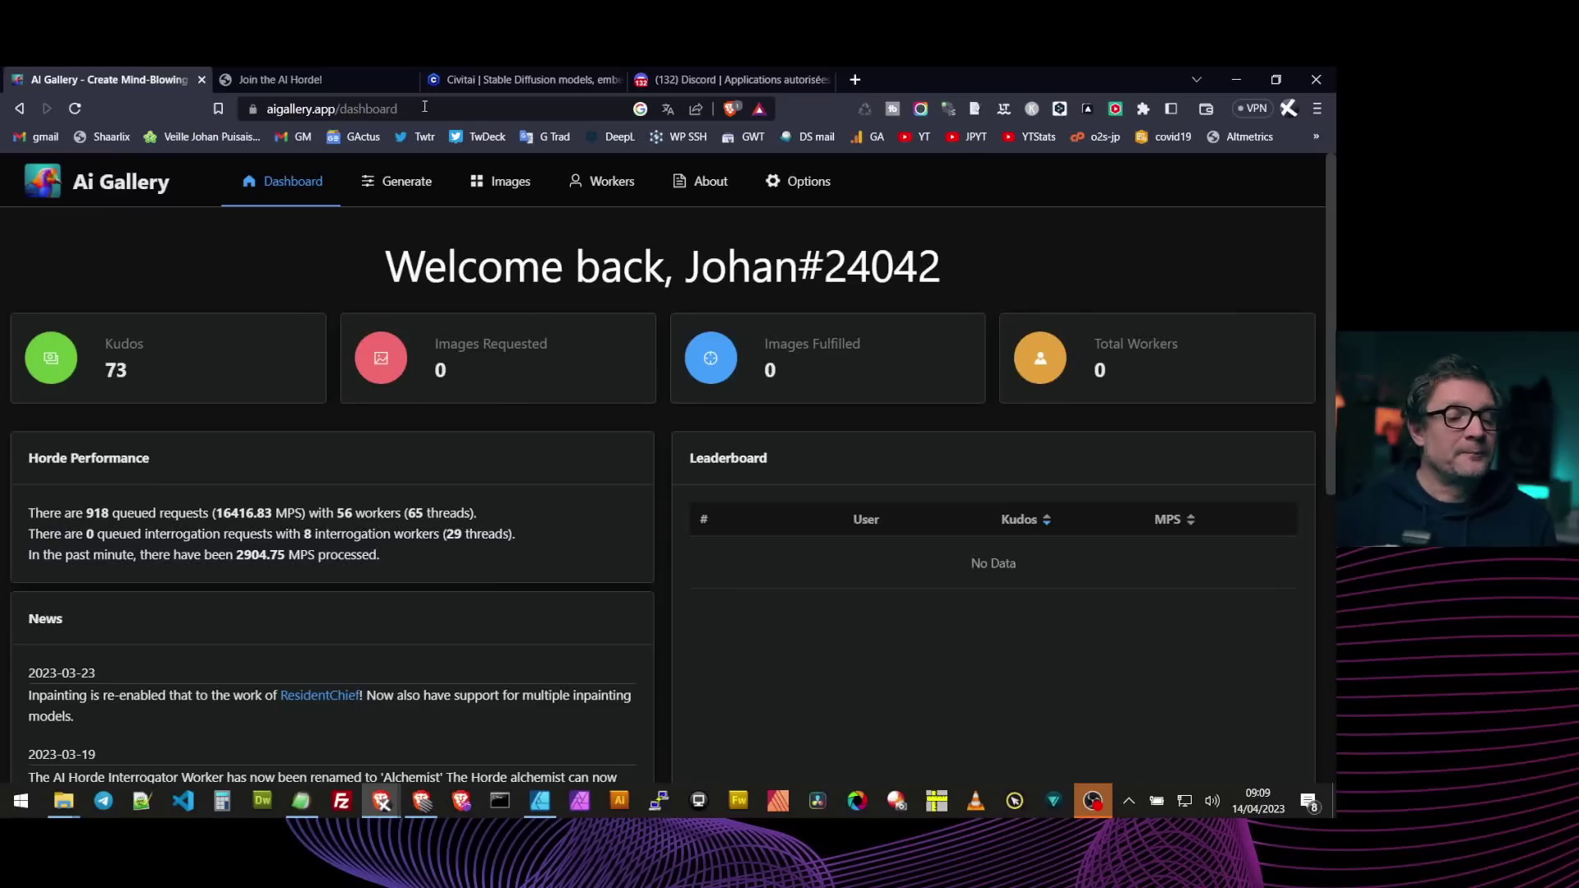
{"action": "left_click", "coordinate": [395, 185]}
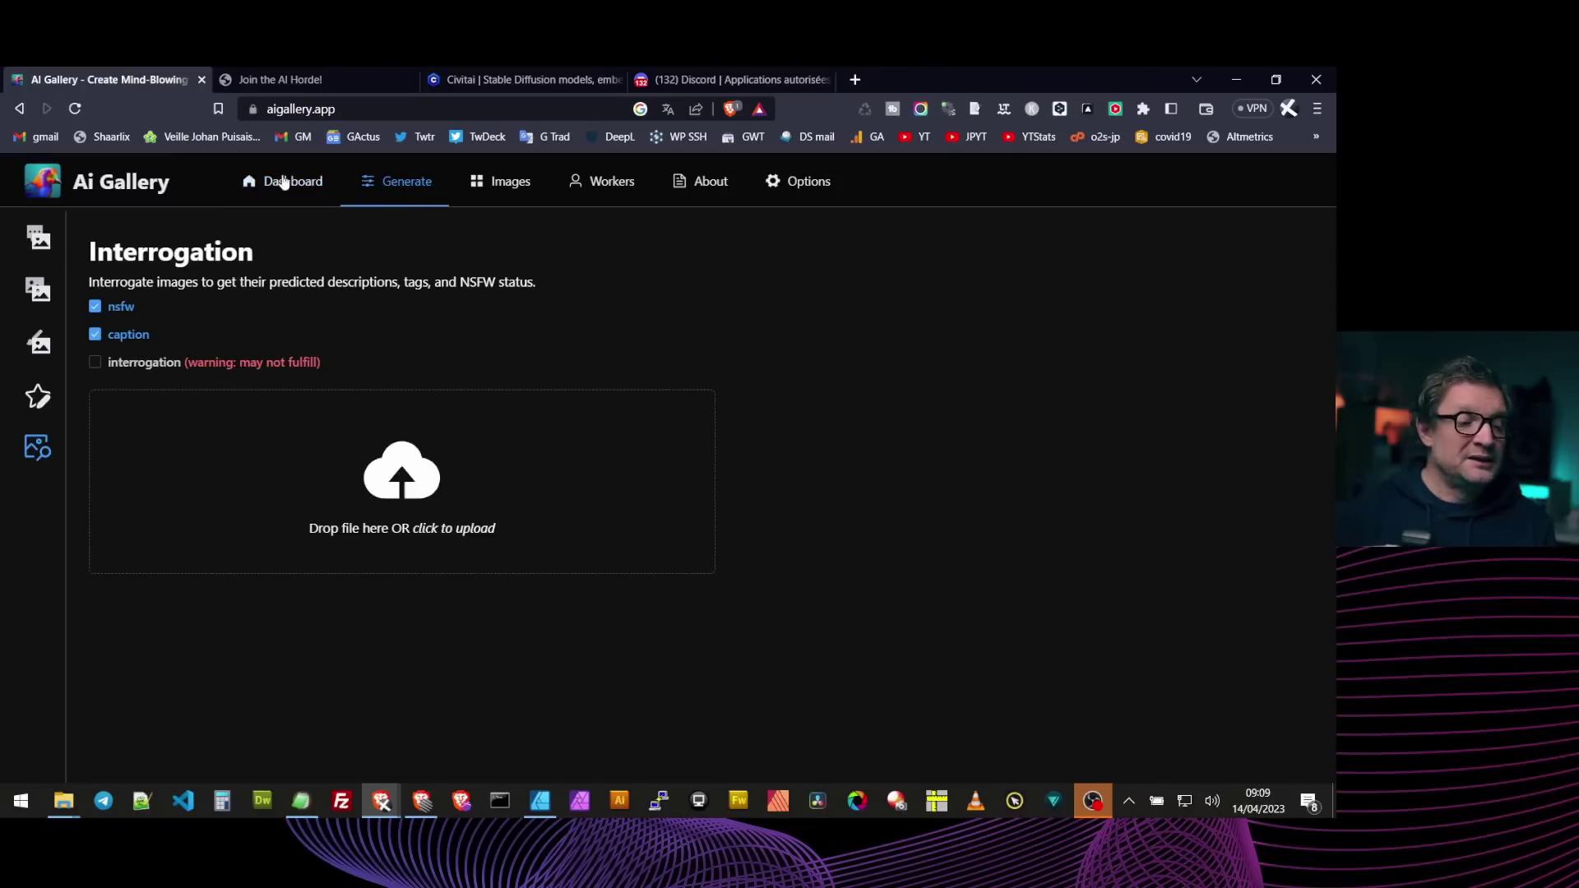
{"action": "left_click", "coordinate": [37, 242]}
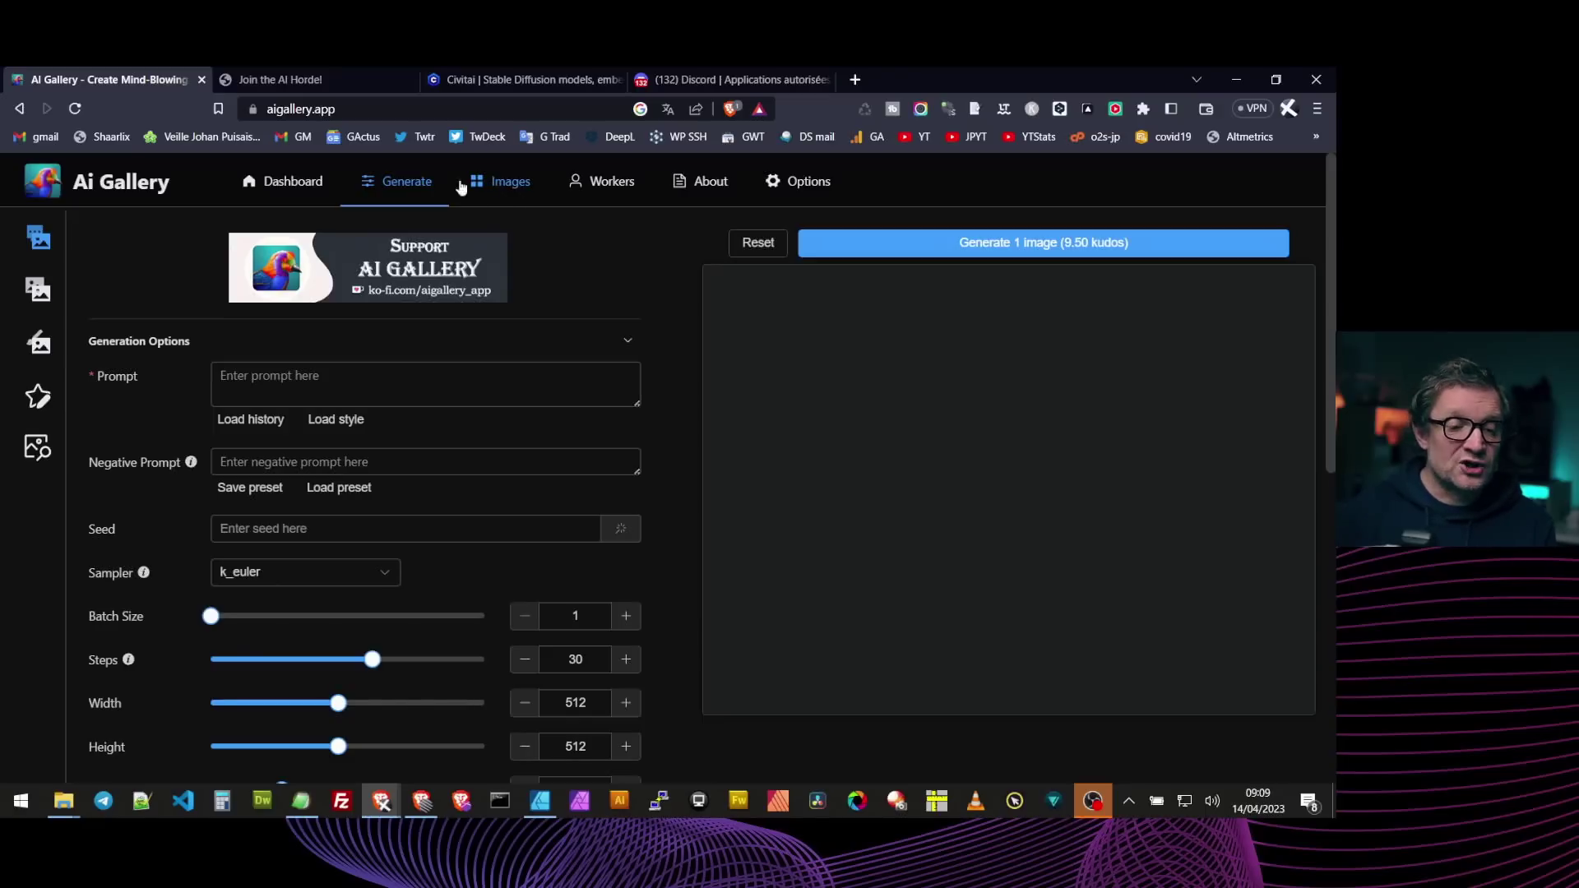
Open the portrait-format harbor picture from the generated images and examine its prompt, negative prompt, generation settings and available actions.
{"action": "left_click", "coordinate": [518, 195]}
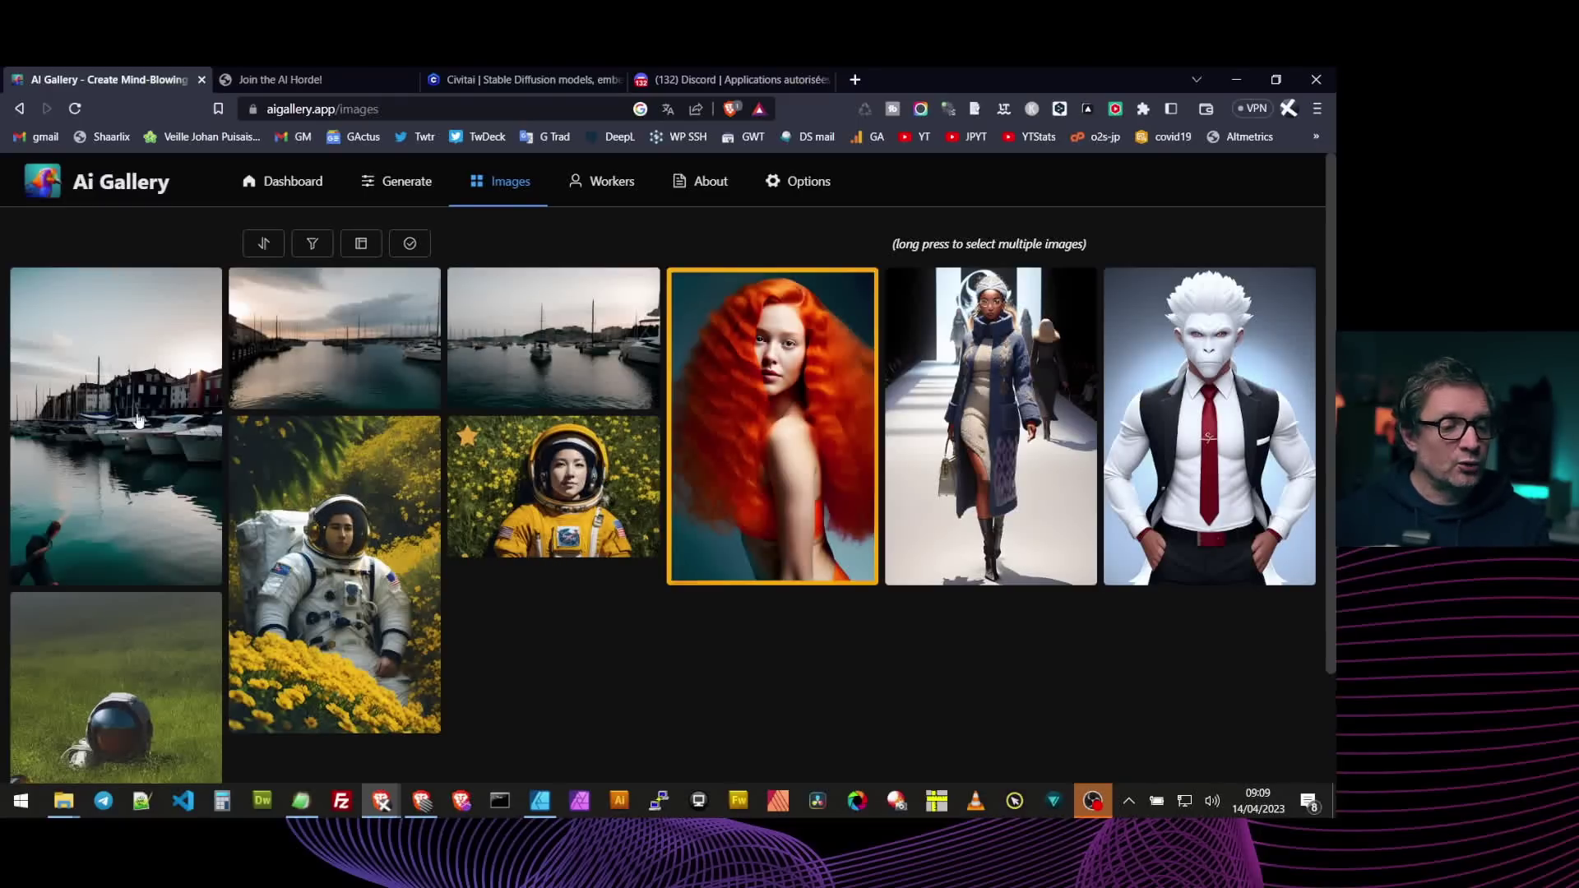
{"action": "left_click", "coordinate": [130, 383]}
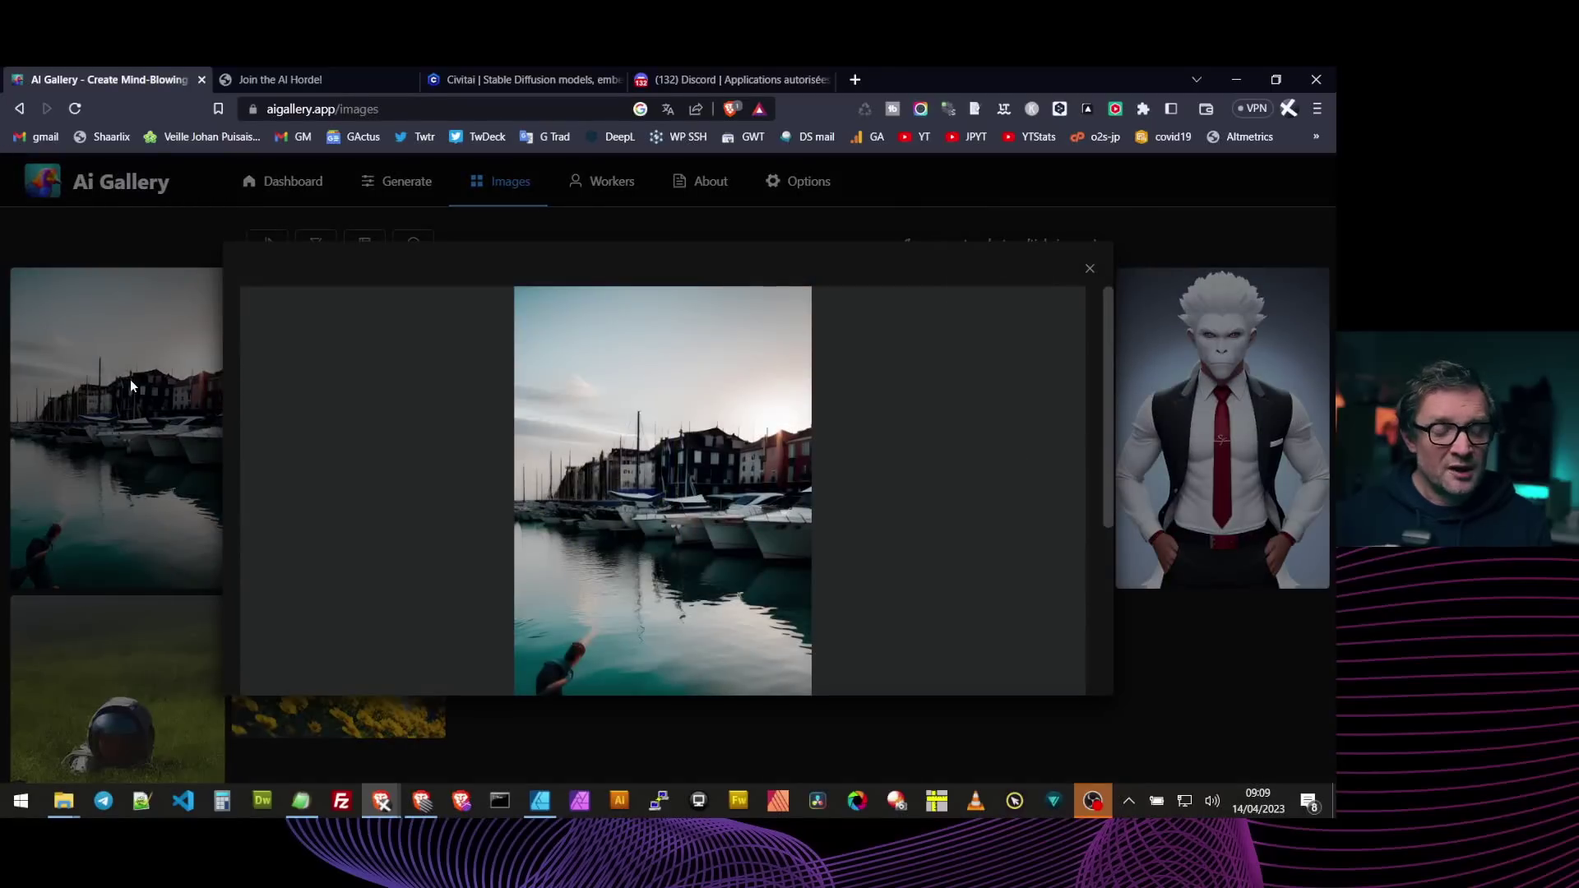
{"action": "scroll", "coordinate": [691, 451], "scroll_direction": "down", "scroll_amount": 2}
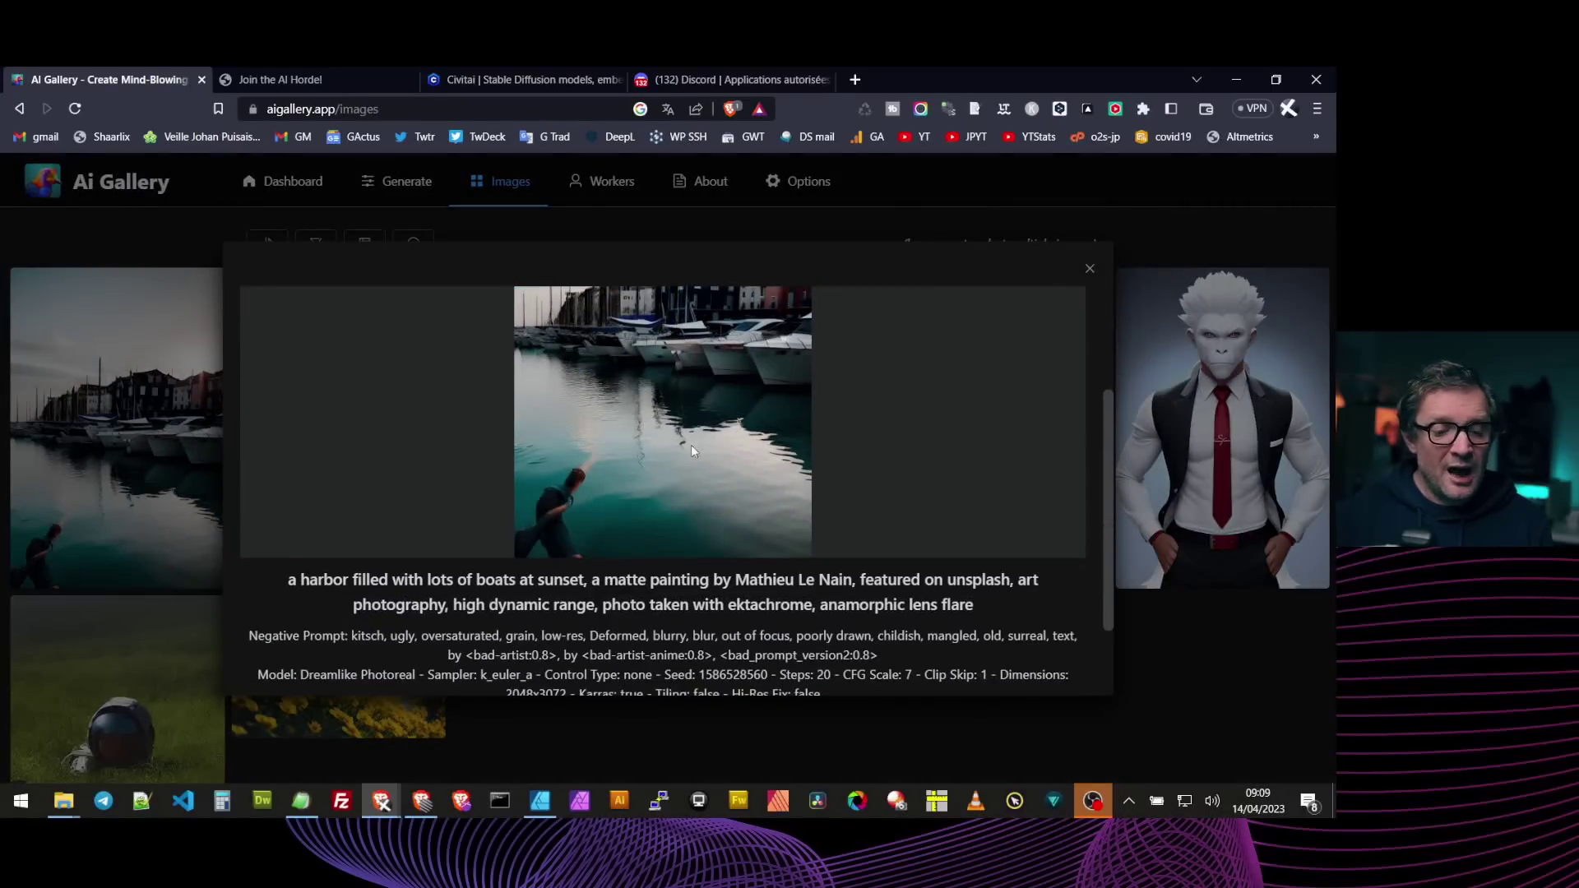
{"action": "scroll", "coordinate": [689, 442], "scroll_direction": "down", "scroll_amount": 2}
{"action": "left_click_drag", "start_coordinate": [288, 472], "coordinate": [978, 498]}
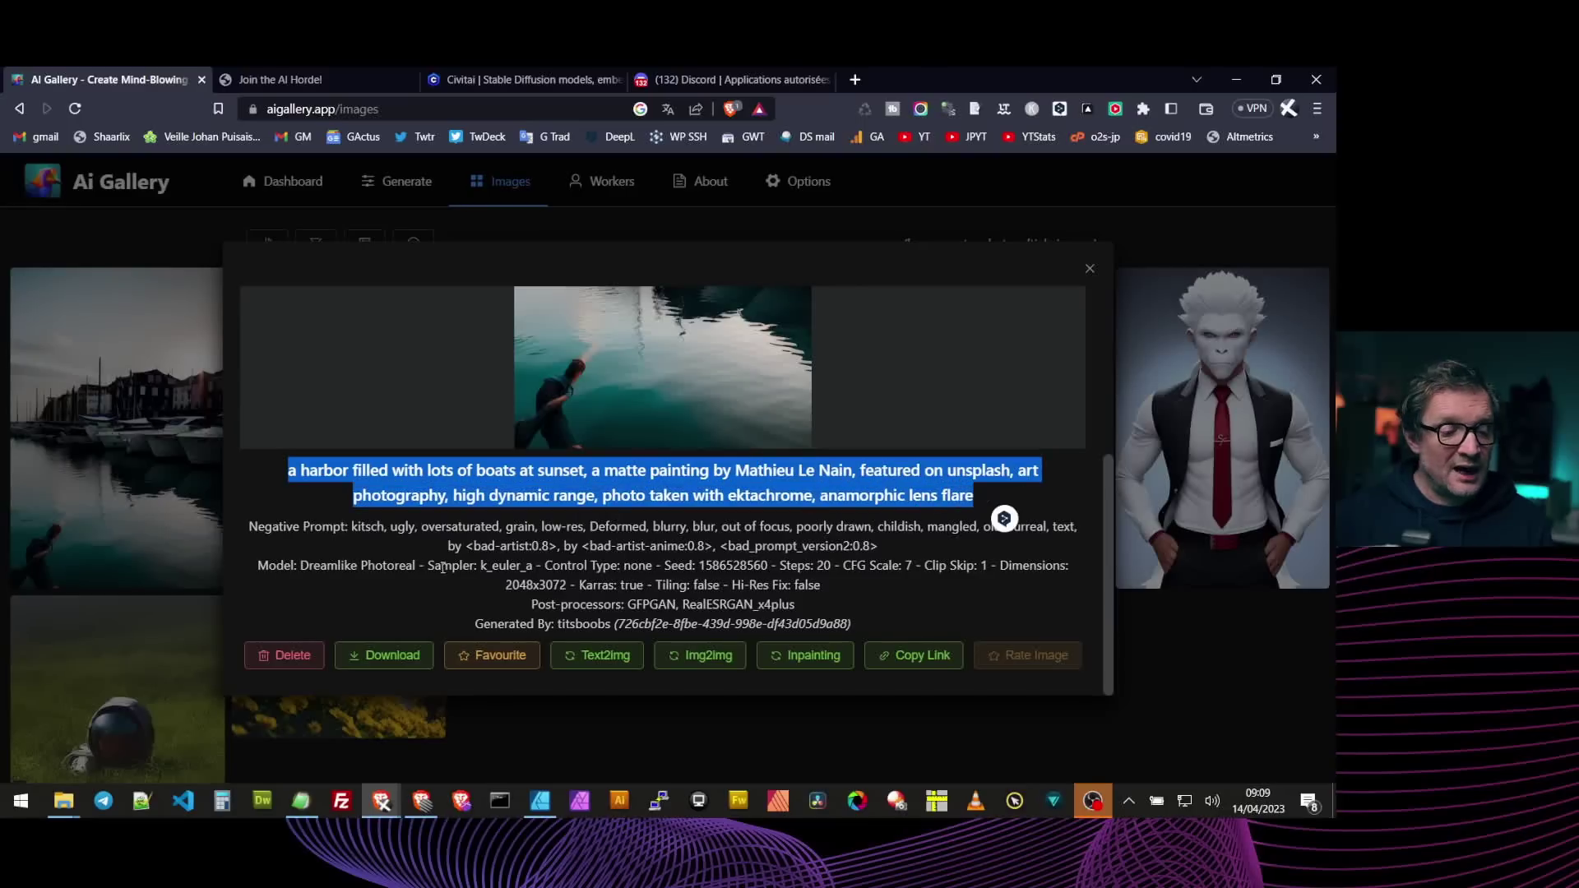
{"action": "left_click_drag", "start_coordinate": [250, 526], "coordinate": [950, 541]}
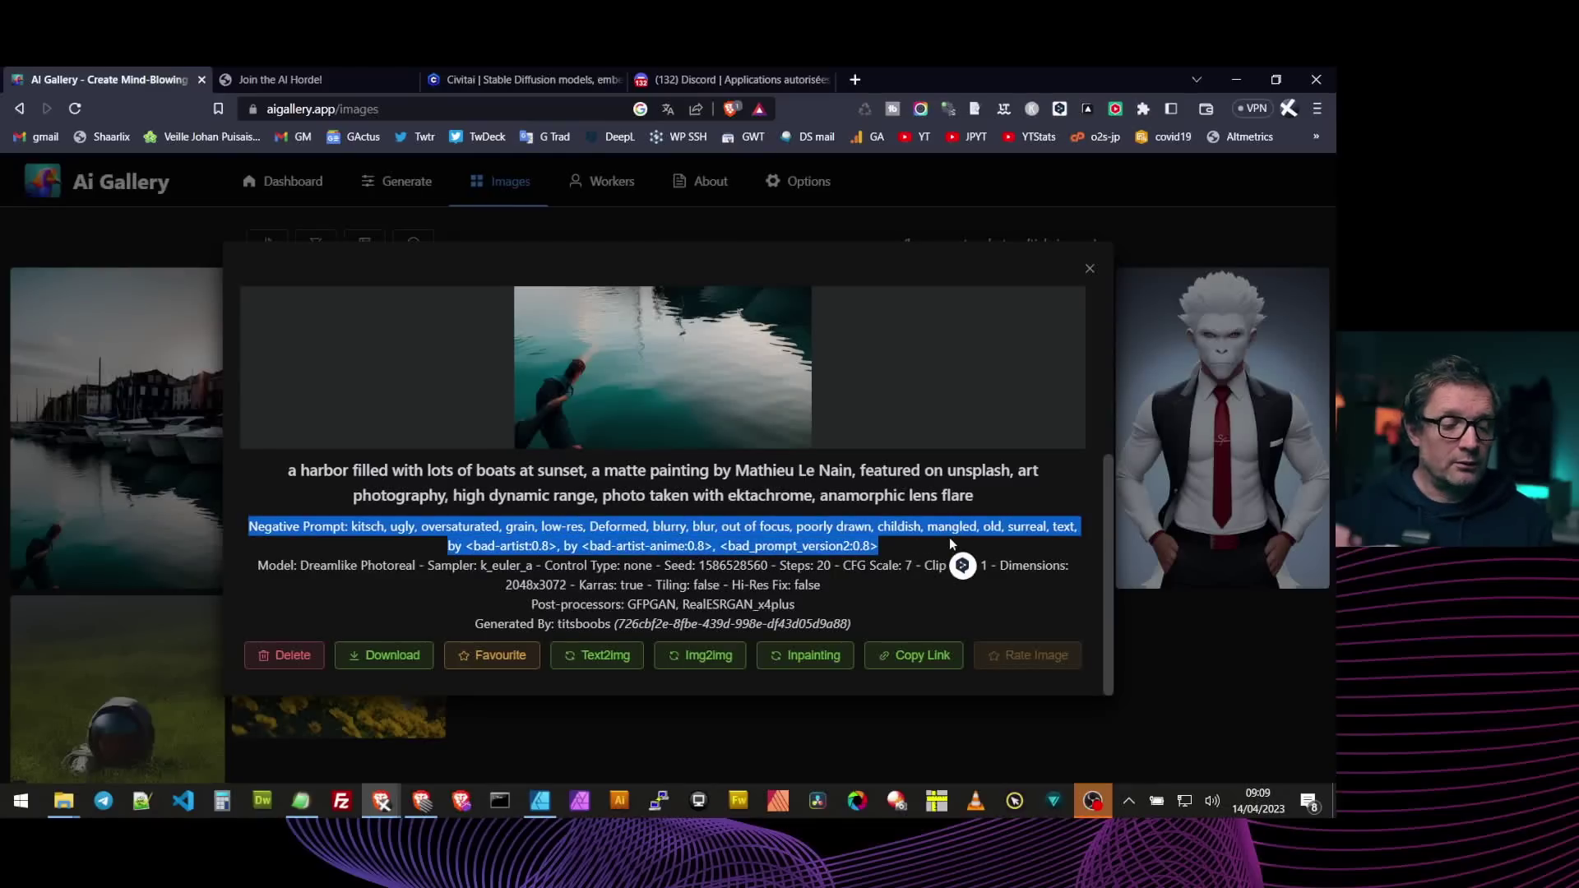
{"action": "left_click", "coordinate": [379, 567]}
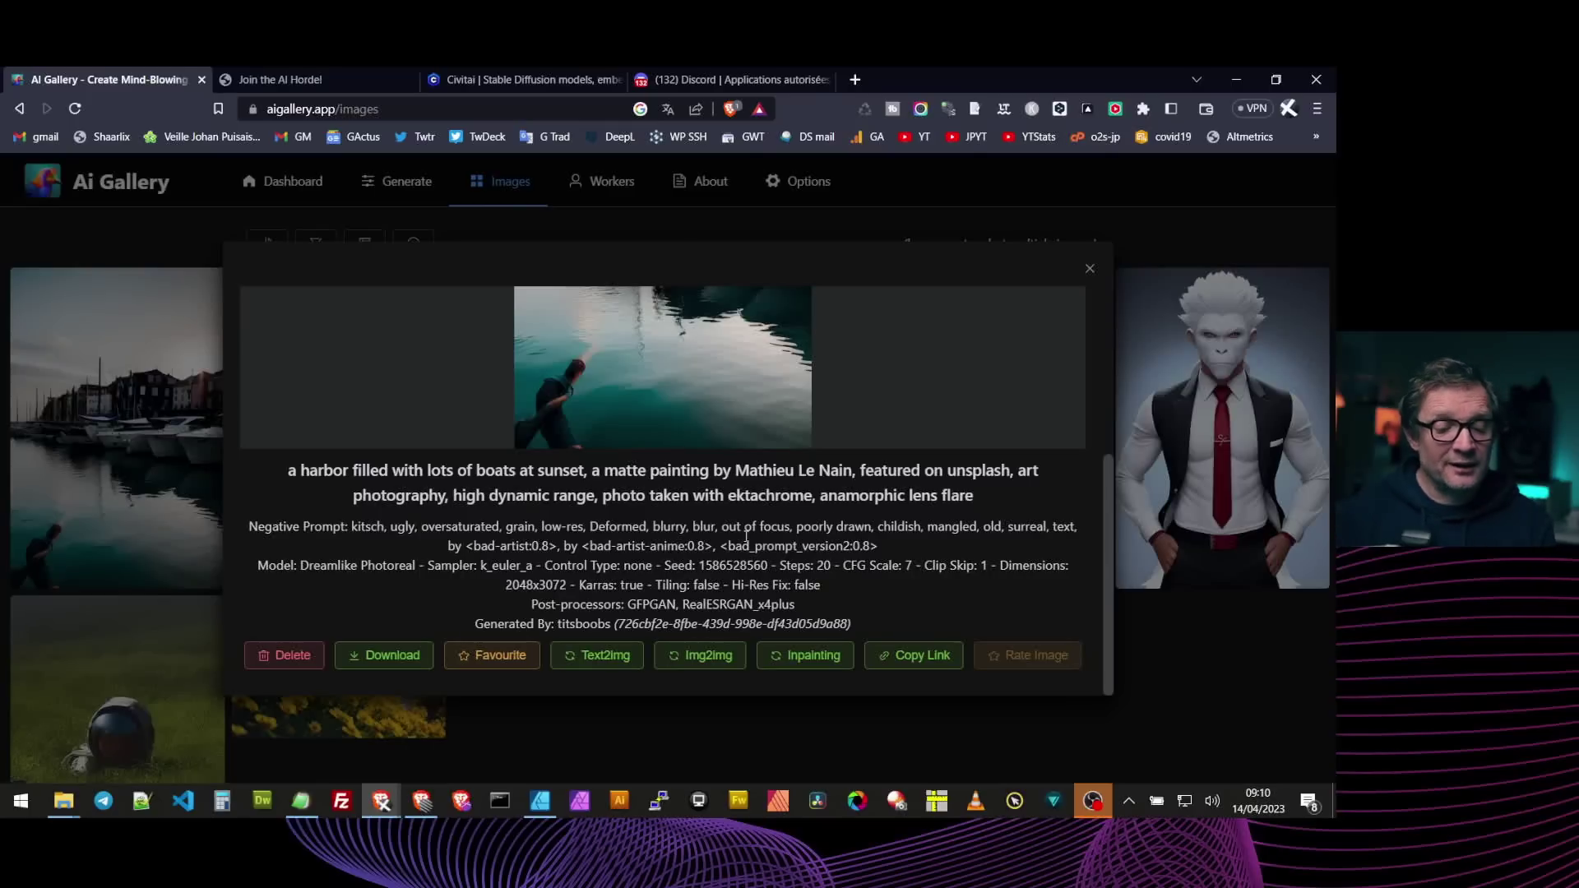
{"action": "left_click", "coordinate": [911, 657]}
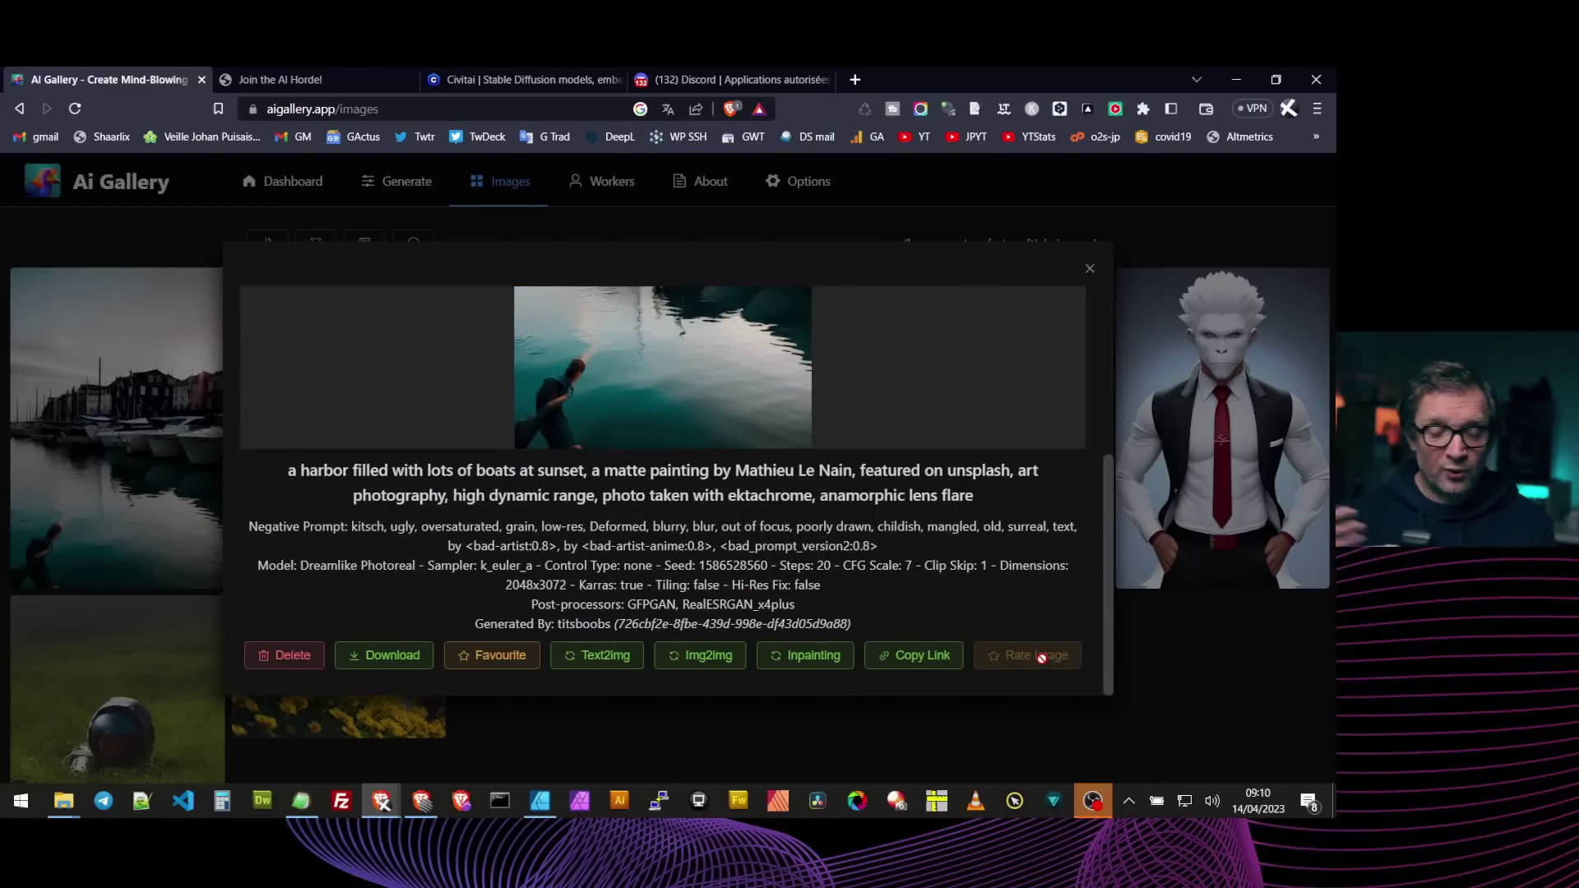
{"action": "key", "text": "Escape"}
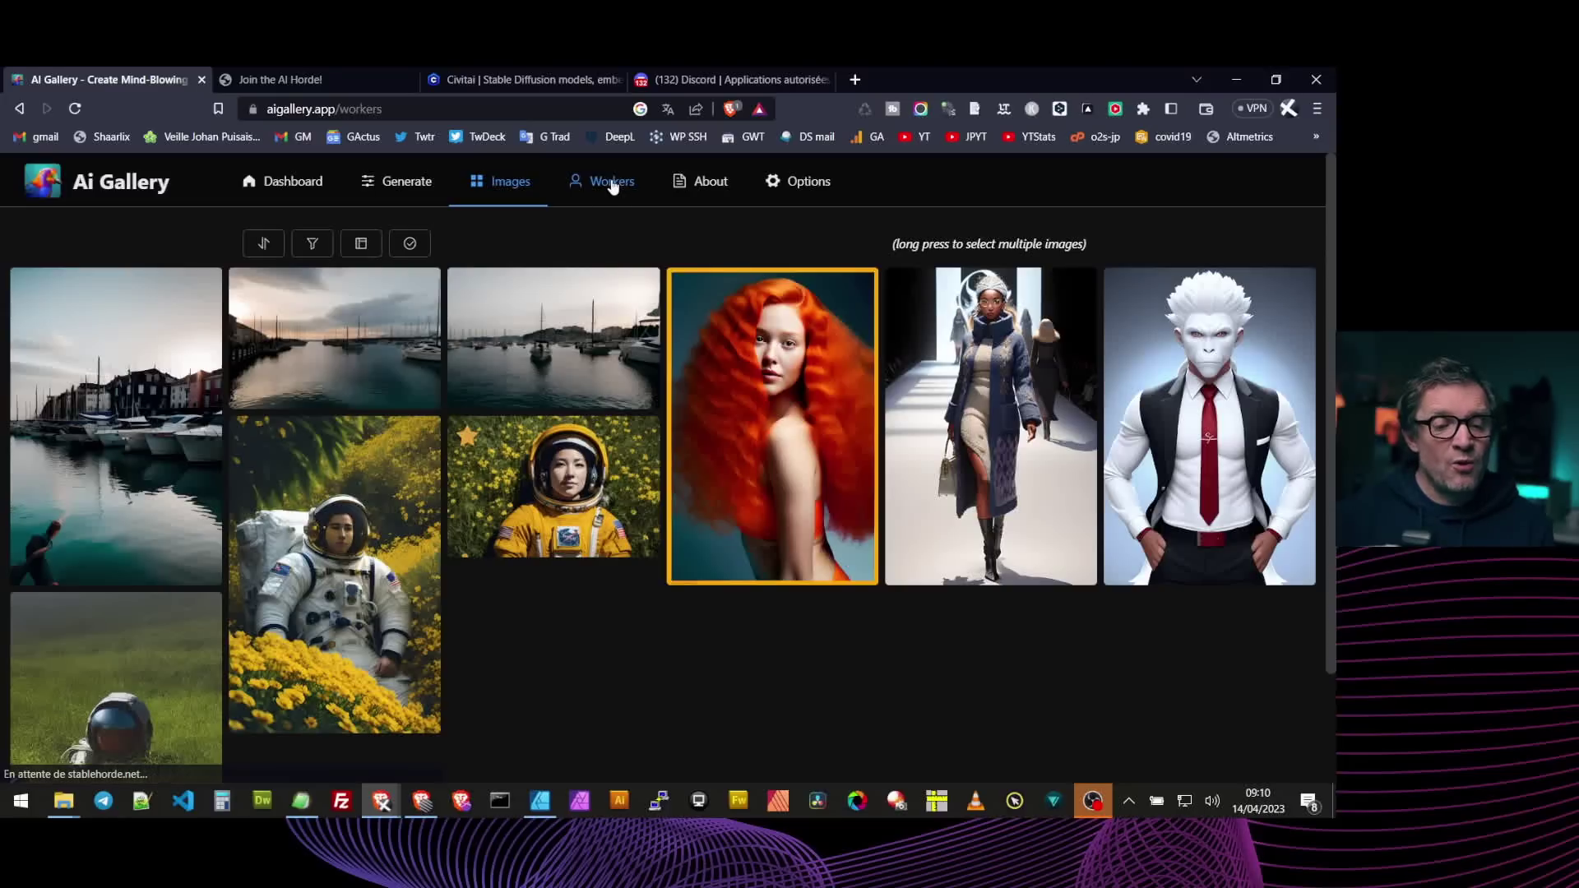
Browse the list of workers and examine their speed, maximum image size and number of models.
{"action": "left_click", "coordinate": [612, 183]}
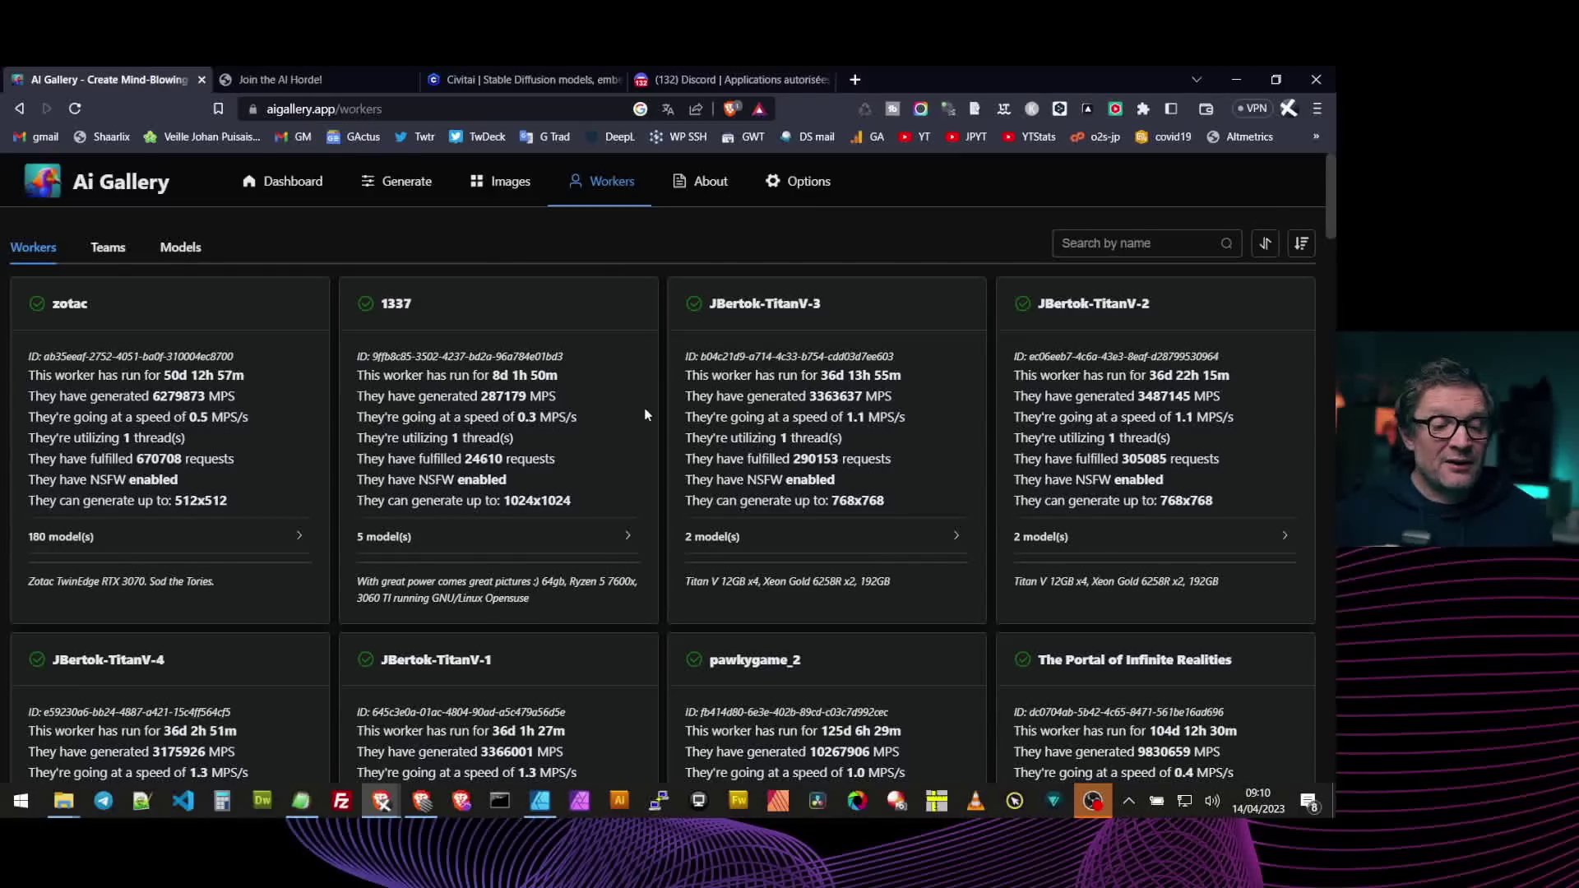
{"action": "scroll", "coordinate": [654, 419], "scroll_direction": "down", "scroll_amount": 10}
{"action": "scroll", "coordinate": [661, 428], "scroll_direction": "down", "scroll_amount": 20}
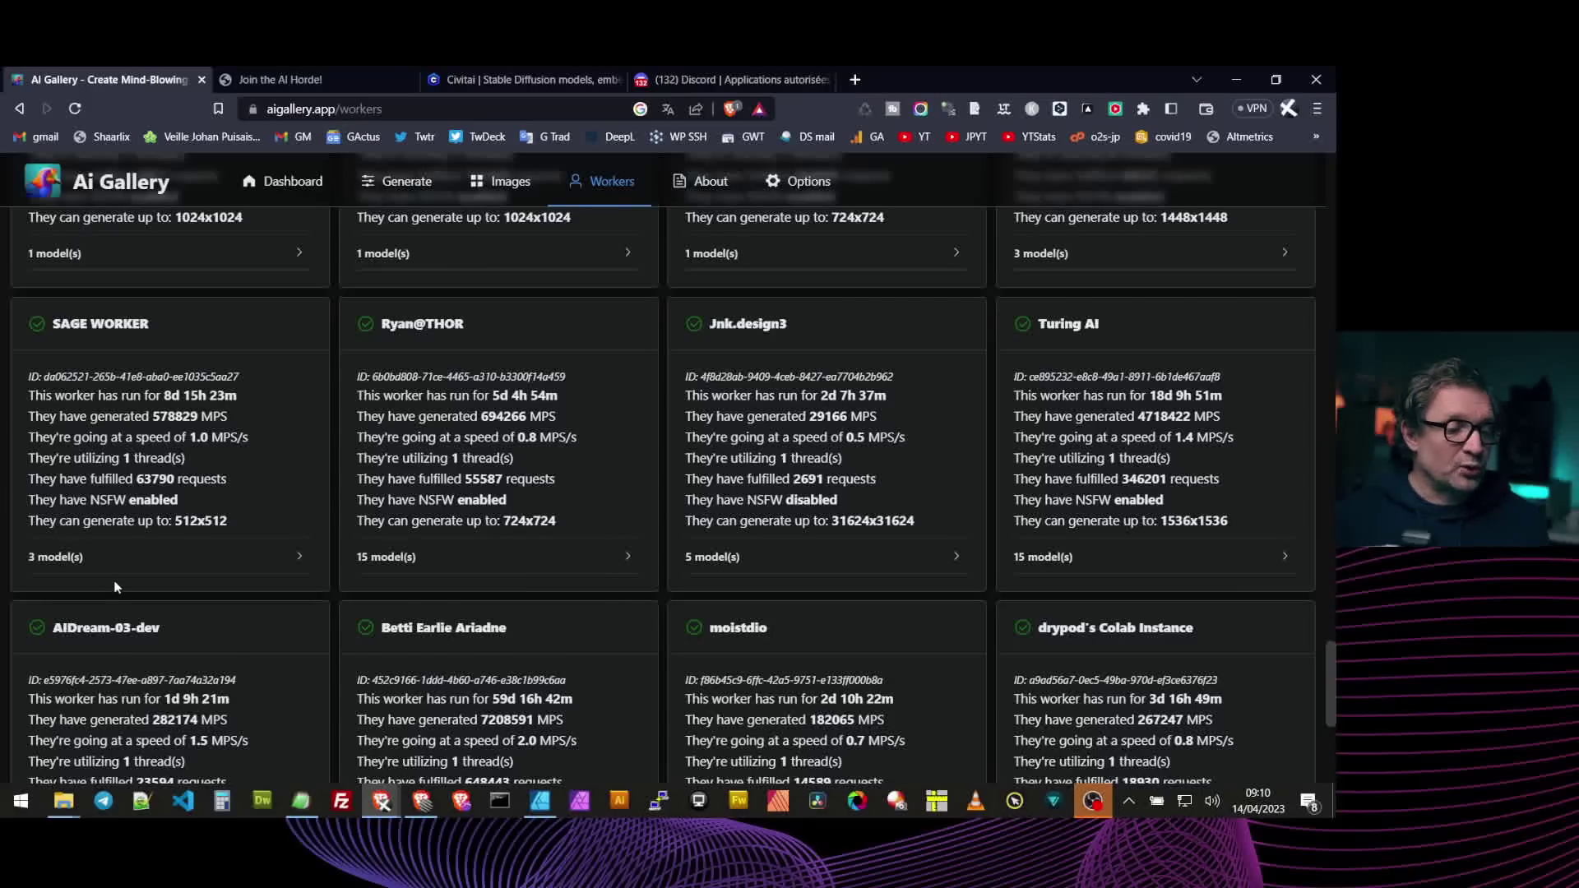
{"action": "scroll", "coordinate": [568, 514], "scroll_direction": "up", "scroll_amount": 1}
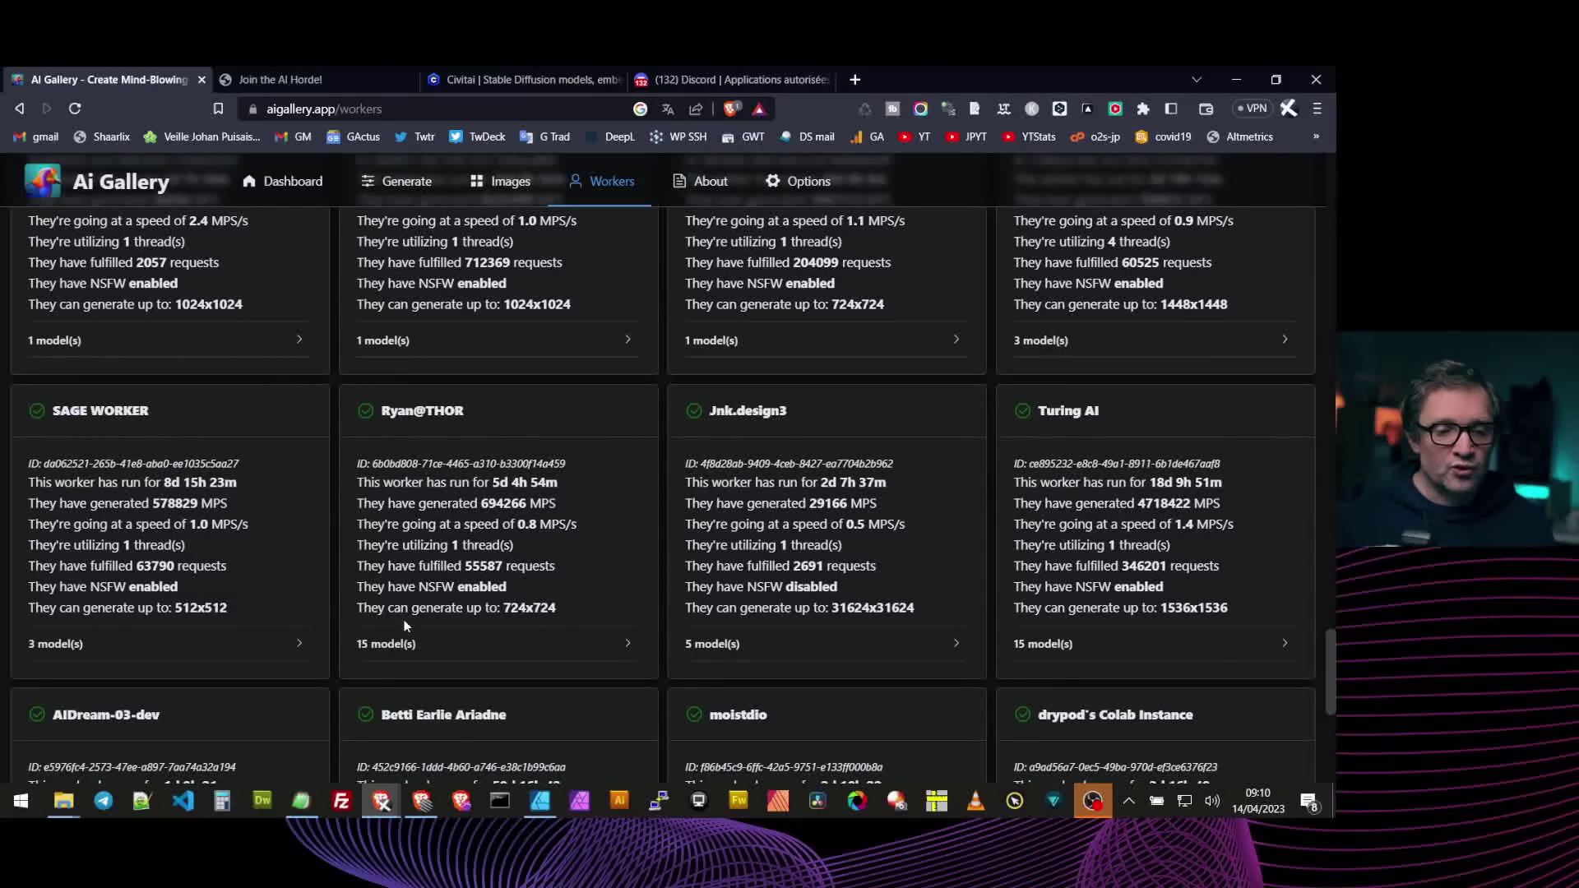
{"action": "scroll", "coordinate": [627, 554], "scroll_direction": "up", "scroll_amount": 7}
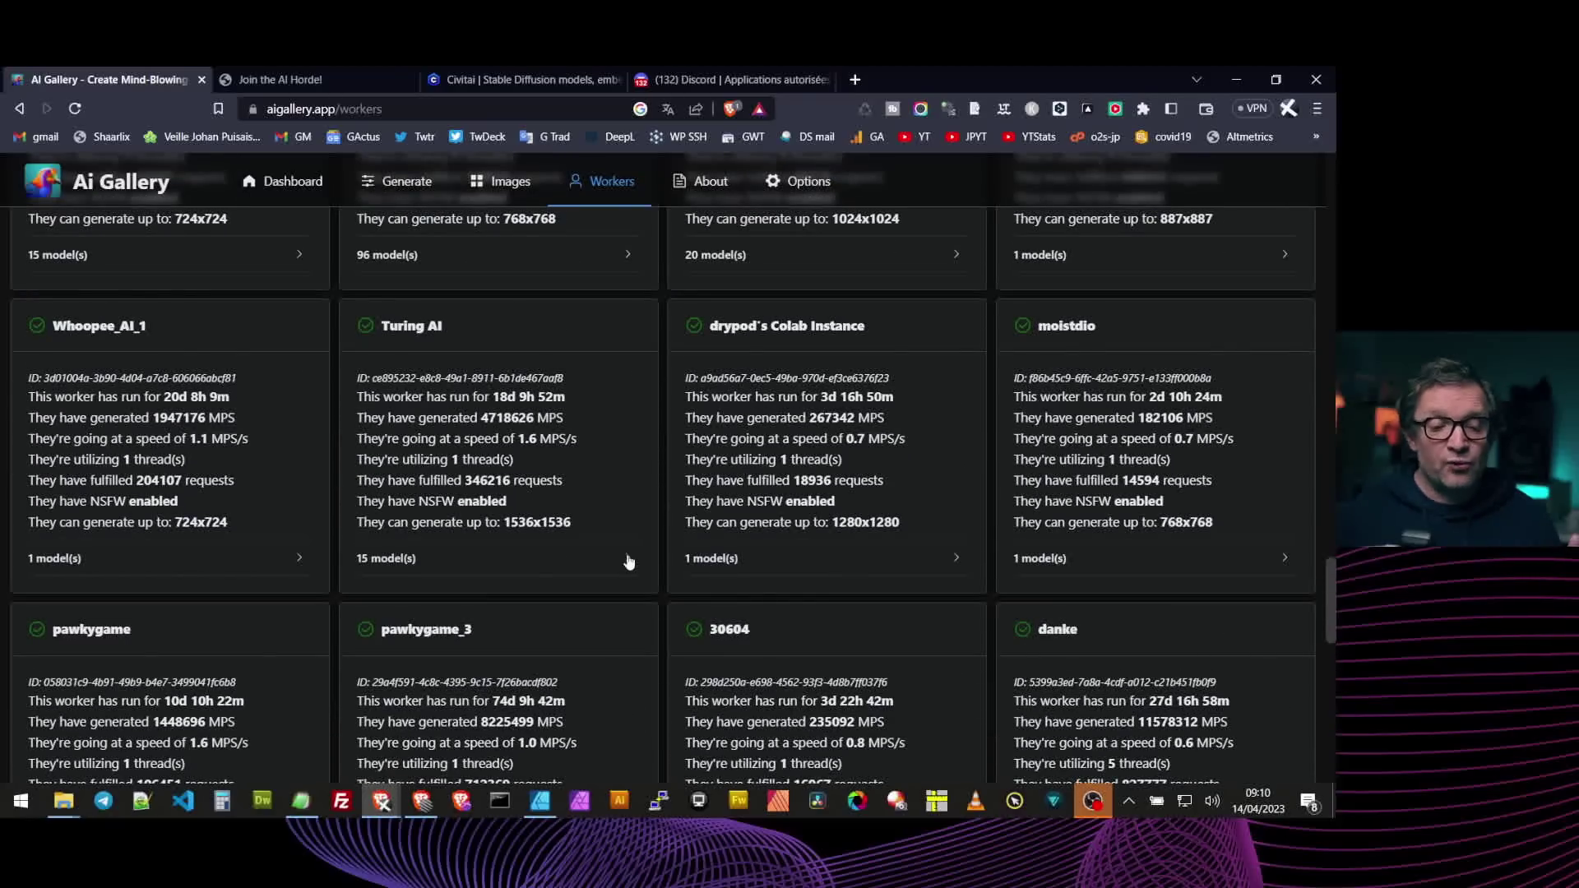
{"action": "scroll", "coordinate": [658, 502], "scroll_direction": "up", "scroll_amount": 10}
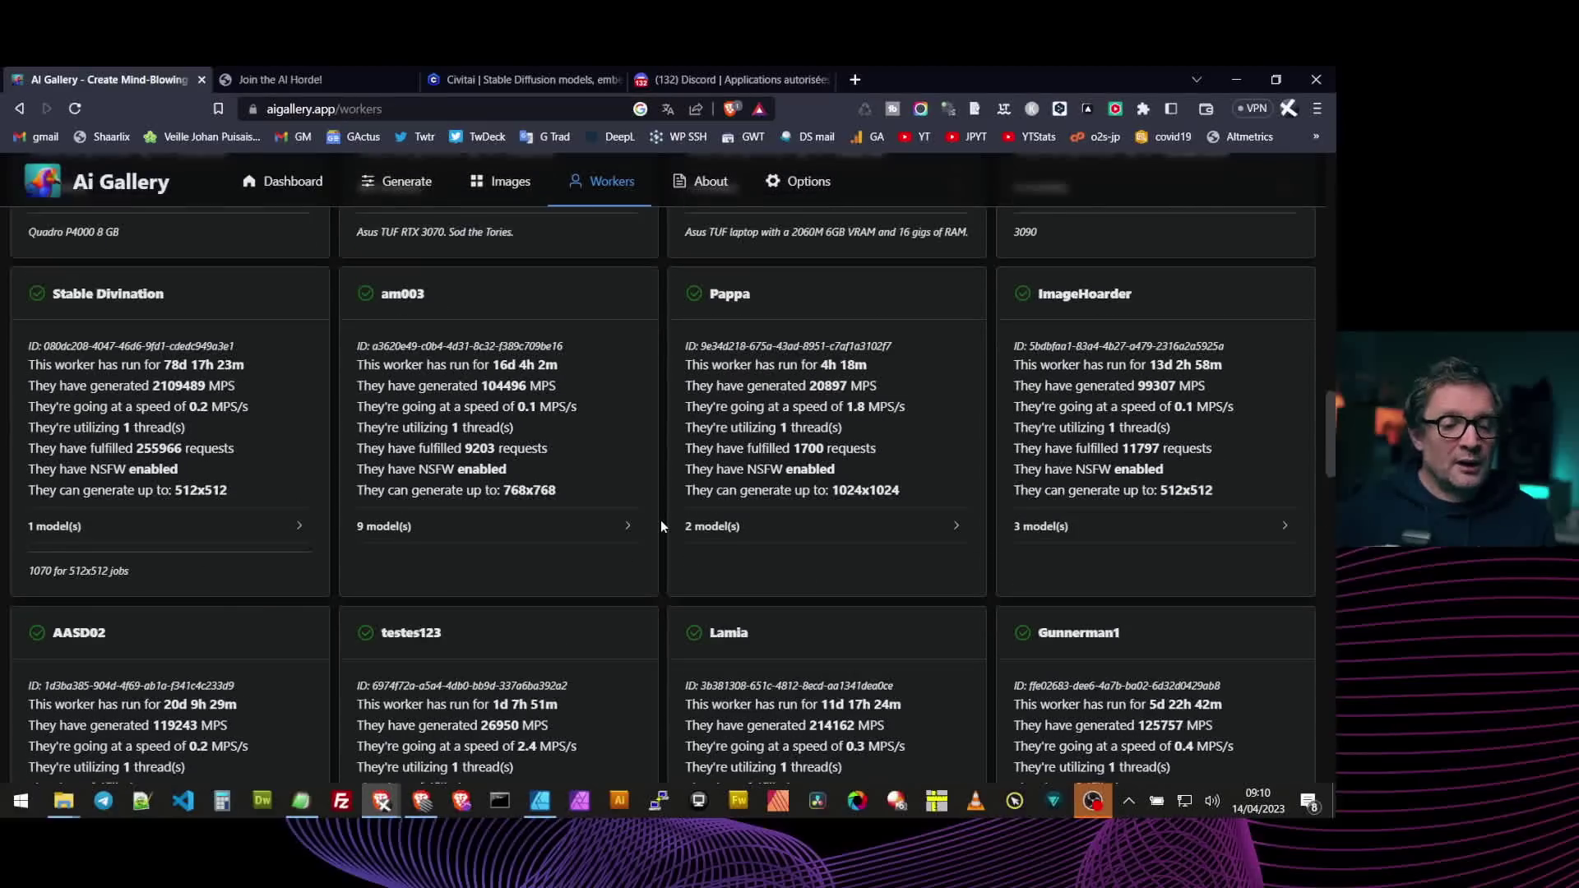
{"action": "scroll", "coordinate": [708, 188], "scroll_direction": "up", "scroll_amount": 10}
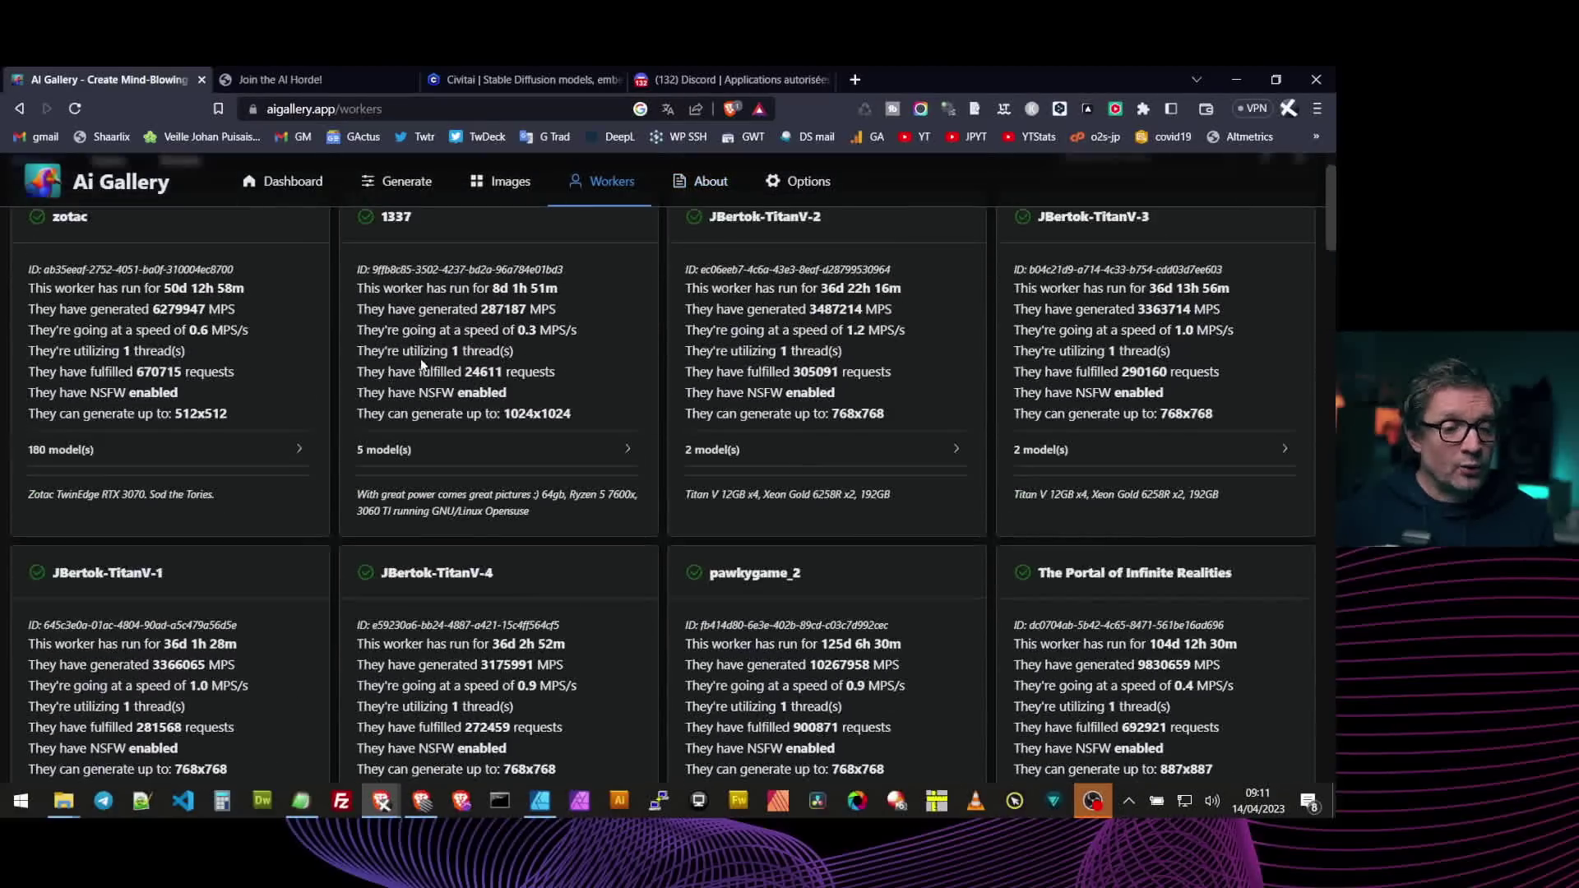
View the worker teams and browse the available models with their sample images, queues and styles.
{"action": "left_click", "coordinate": [107, 249]}
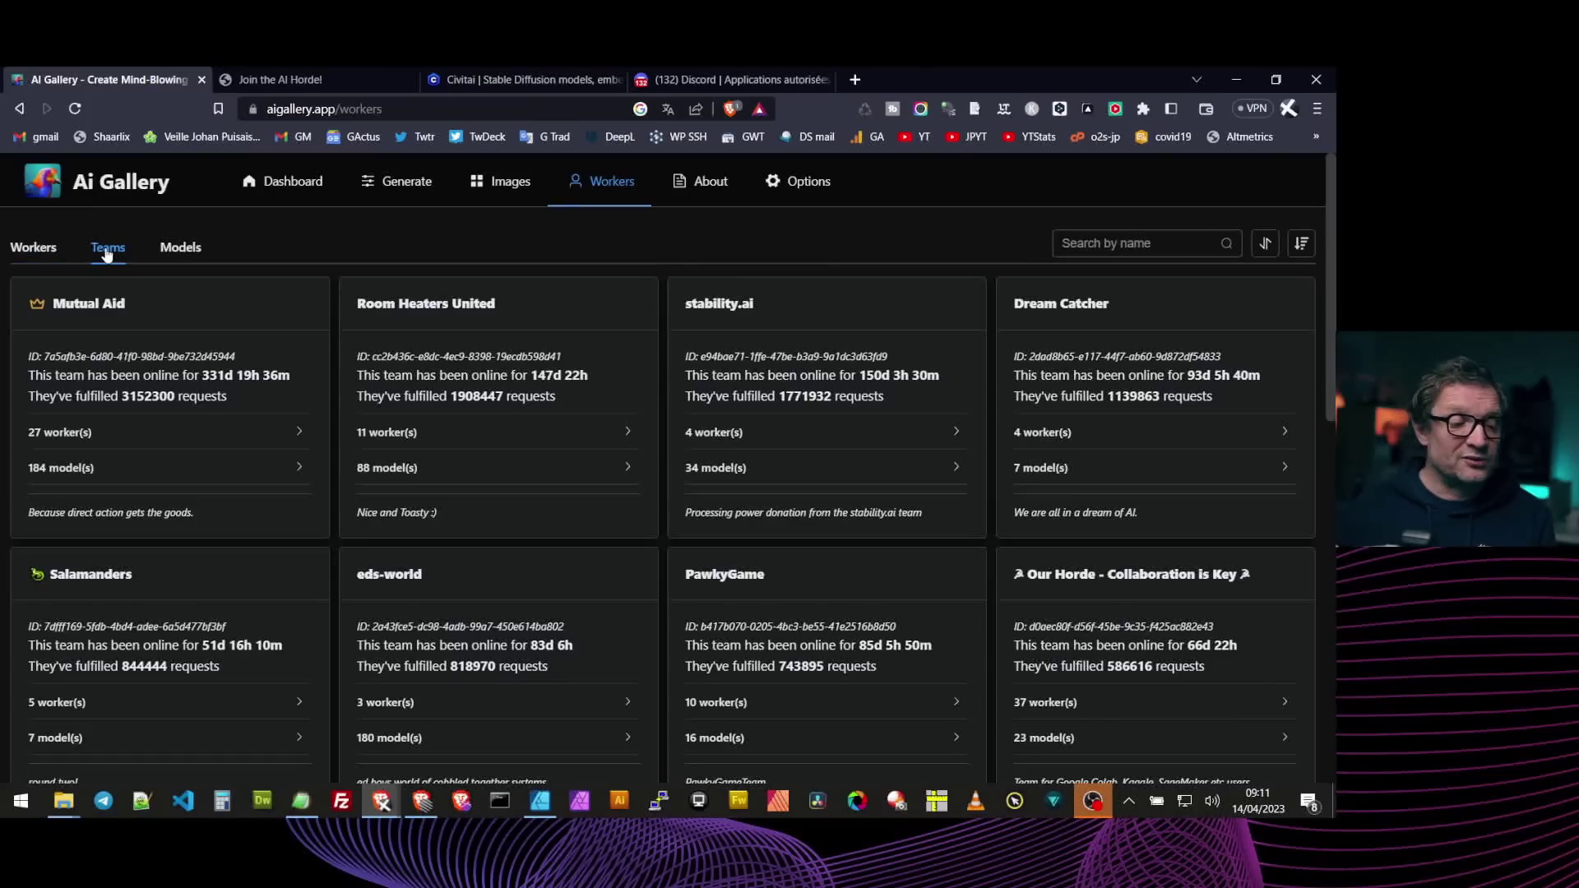
{"action": "left_click", "coordinate": [180, 253]}
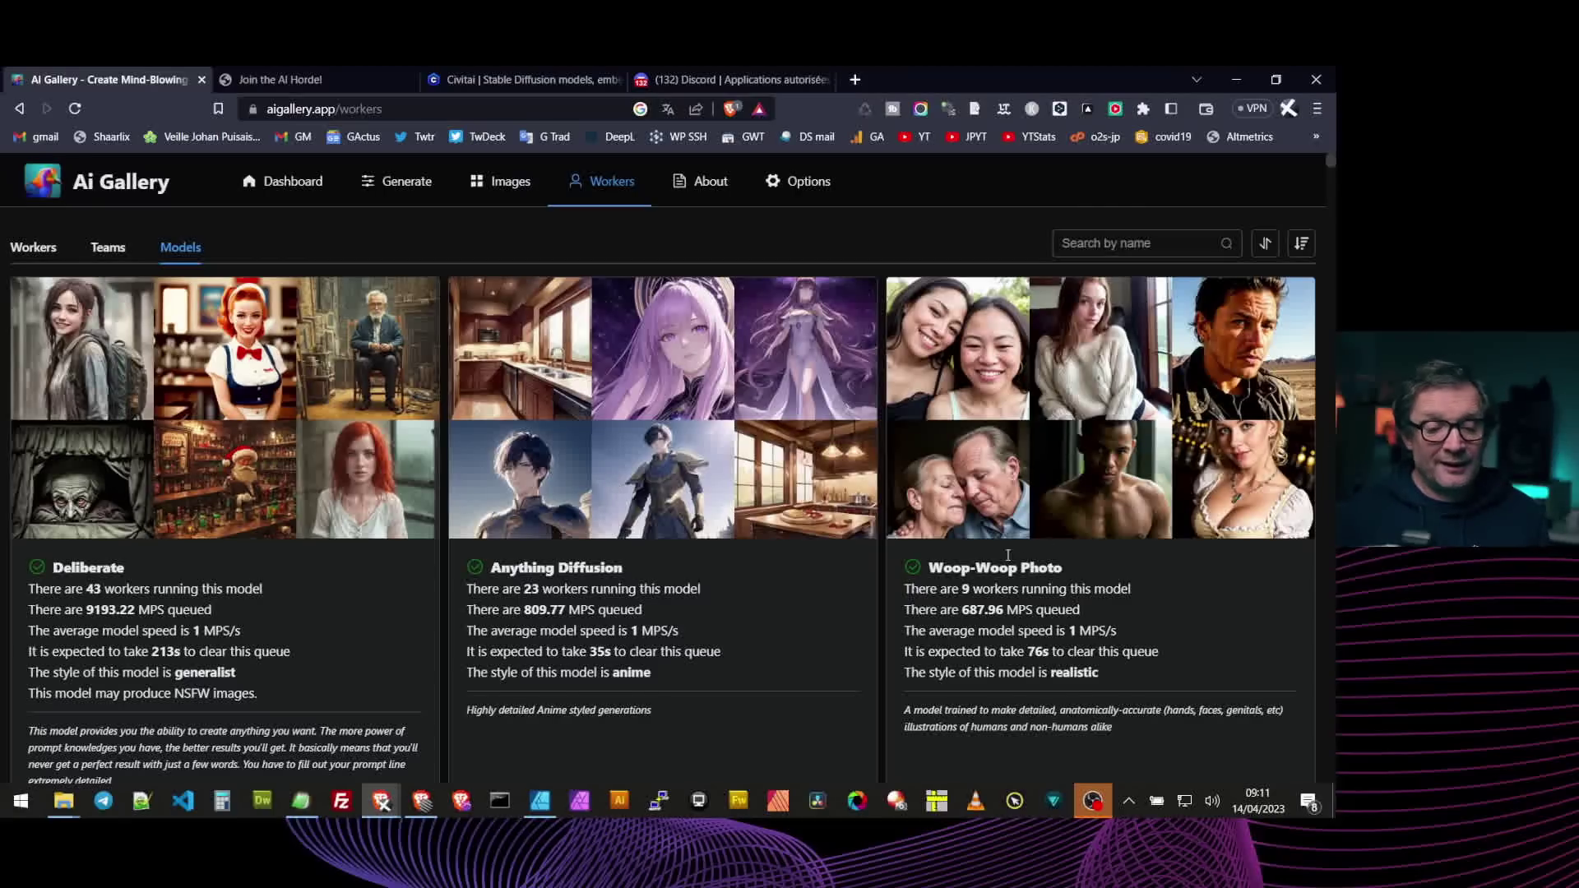
{"action": "scroll", "coordinate": [892, 566], "scroll_direction": "down", "scroll_amount": 4}
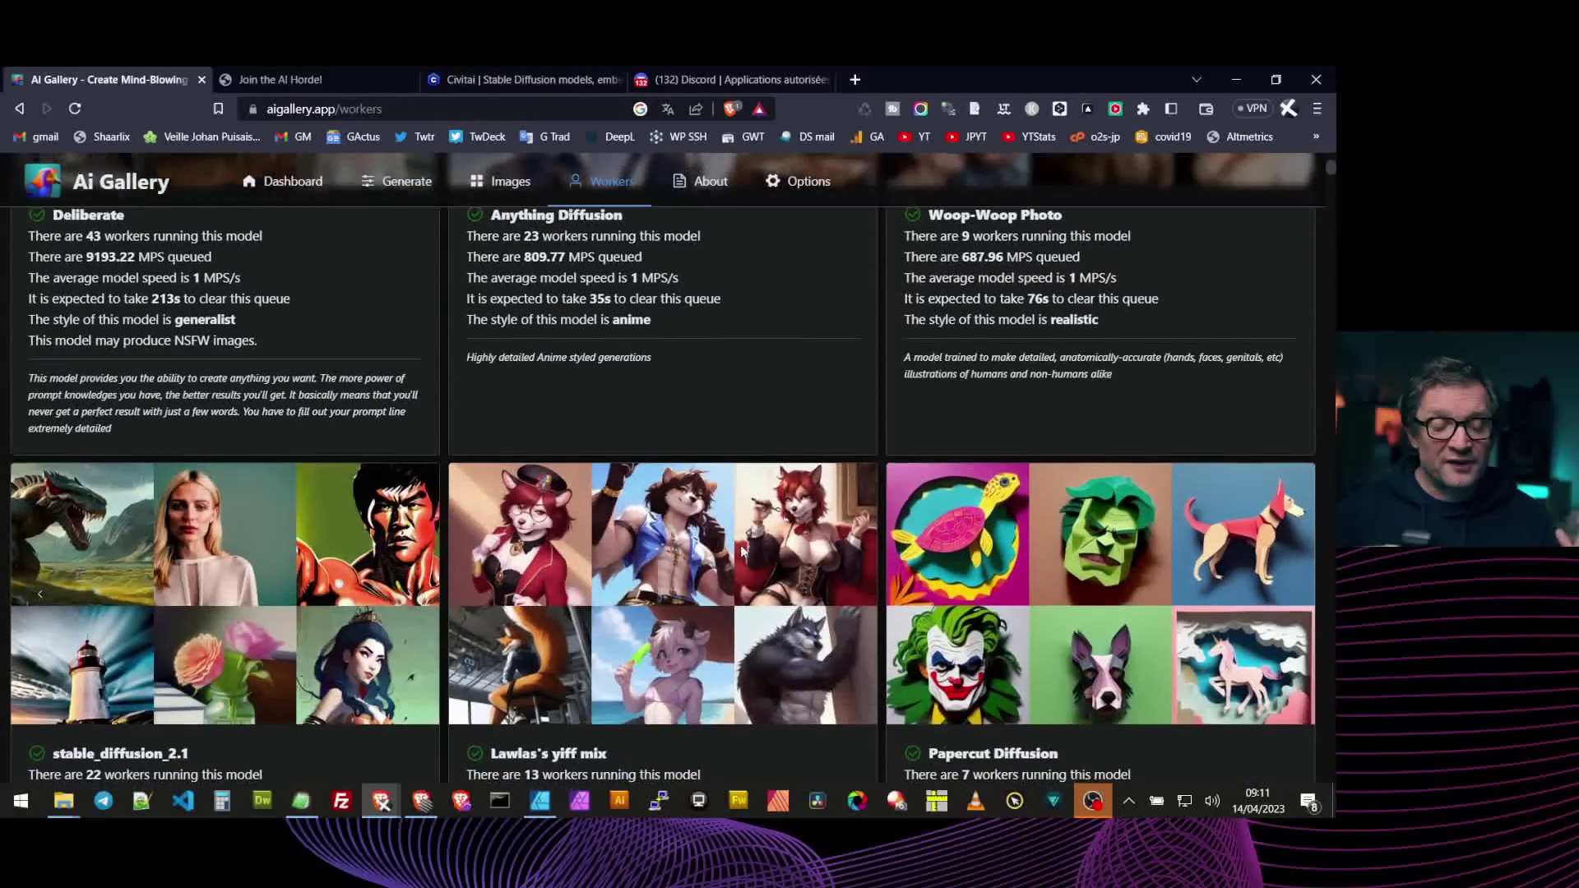
Examine the model cards for Deliberate, Anything Diffusion and Woop-Woop Photo, and compare other models' workers, speeds, waiting times and descriptions.
{"action": "scroll", "coordinate": [740, 551], "scroll_direction": "down", "scroll_amount": 1}
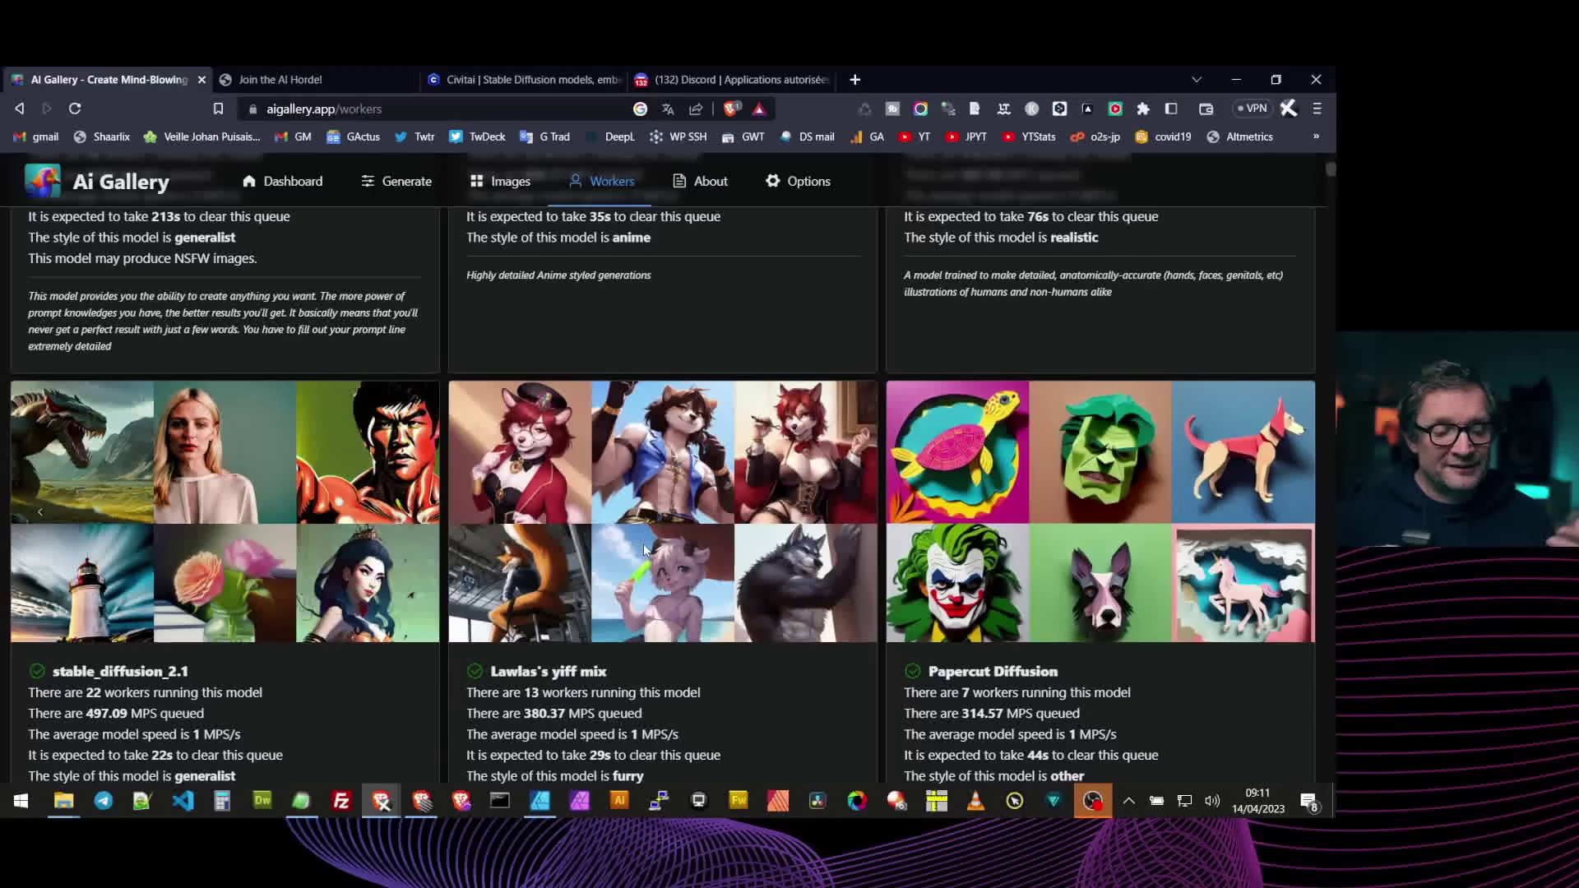
{"action": "scroll", "coordinate": [664, 550], "scroll_direction": "up", "scroll_amount": 2}
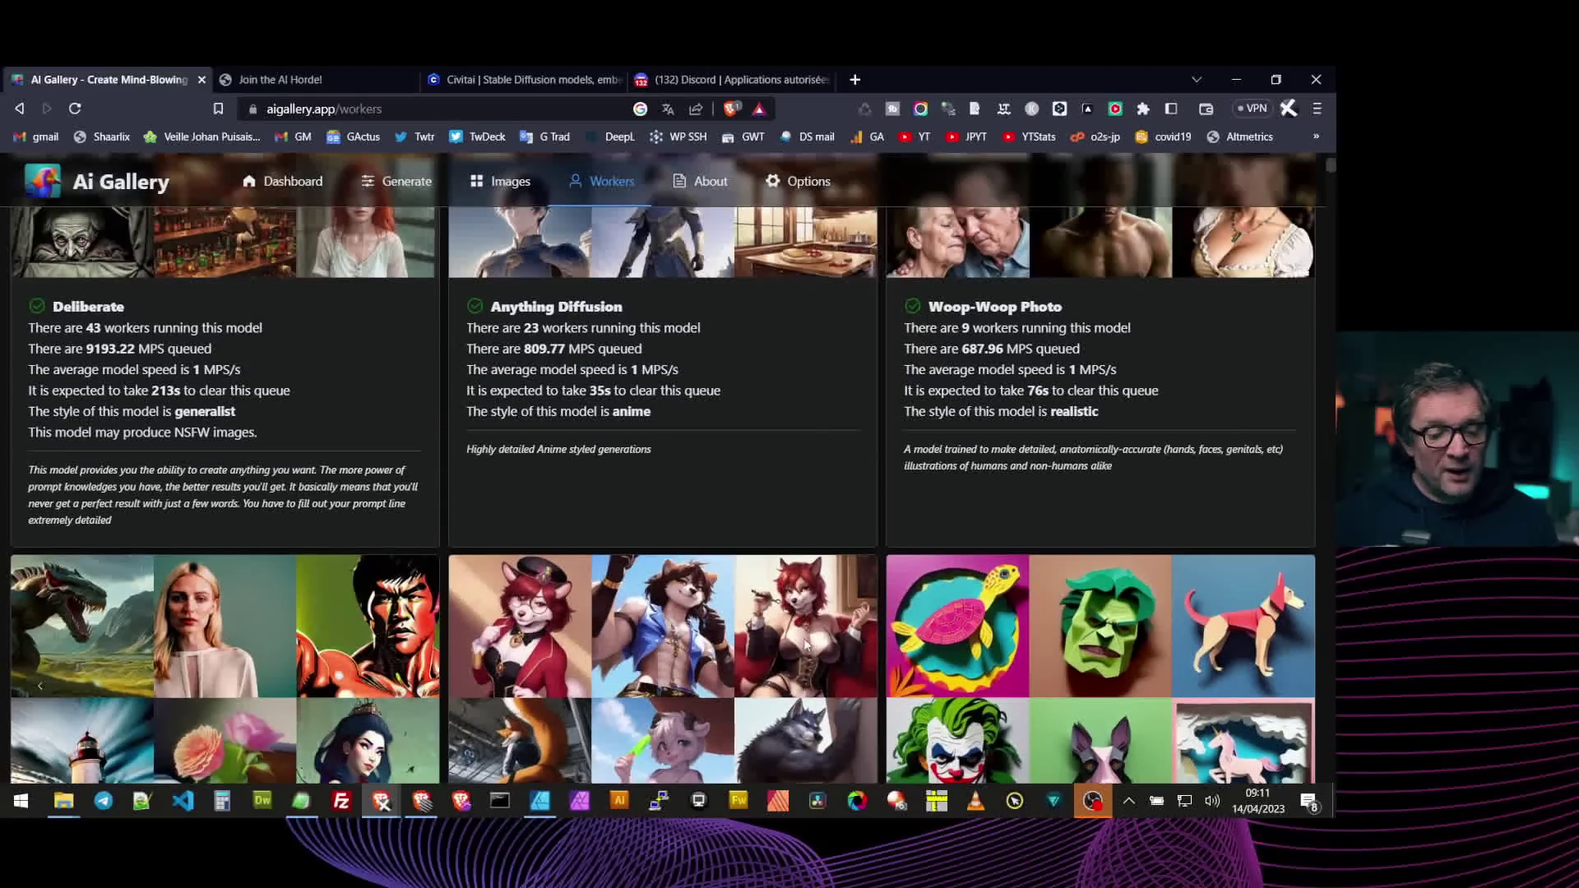
{"action": "scroll", "coordinate": [666, 592], "scroll_direction": "down", "scroll_amount": 2}
{"action": "scroll", "coordinate": [675, 556], "scroll_direction": "up", "scroll_amount": 4}
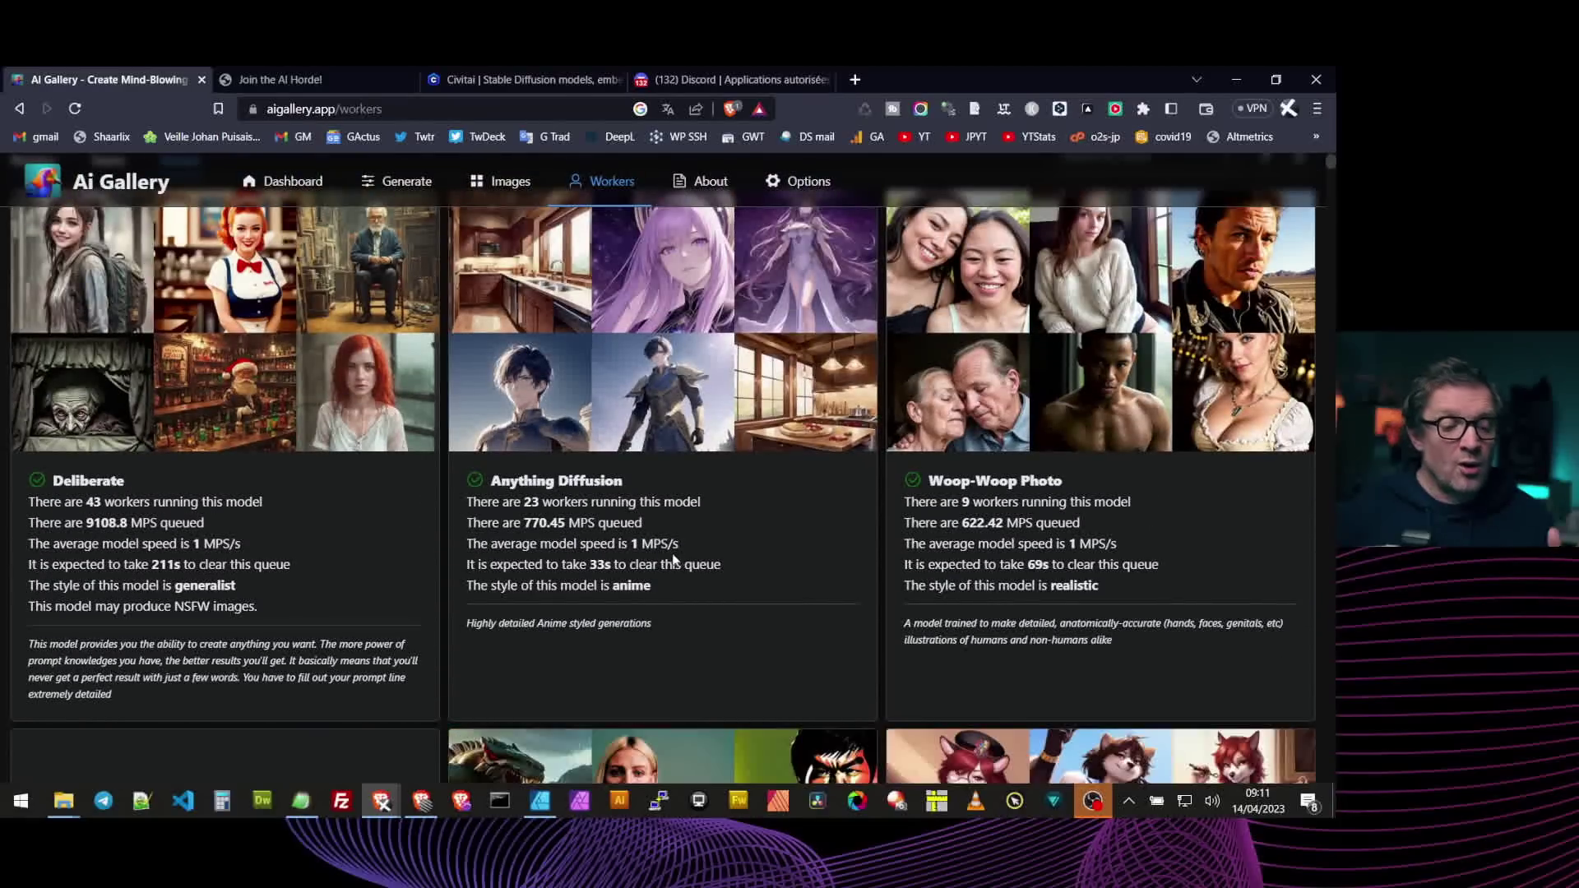
{"action": "scroll", "coordinate": [691, 558], "scroll_direction": "up", "scroll_amount": 2}
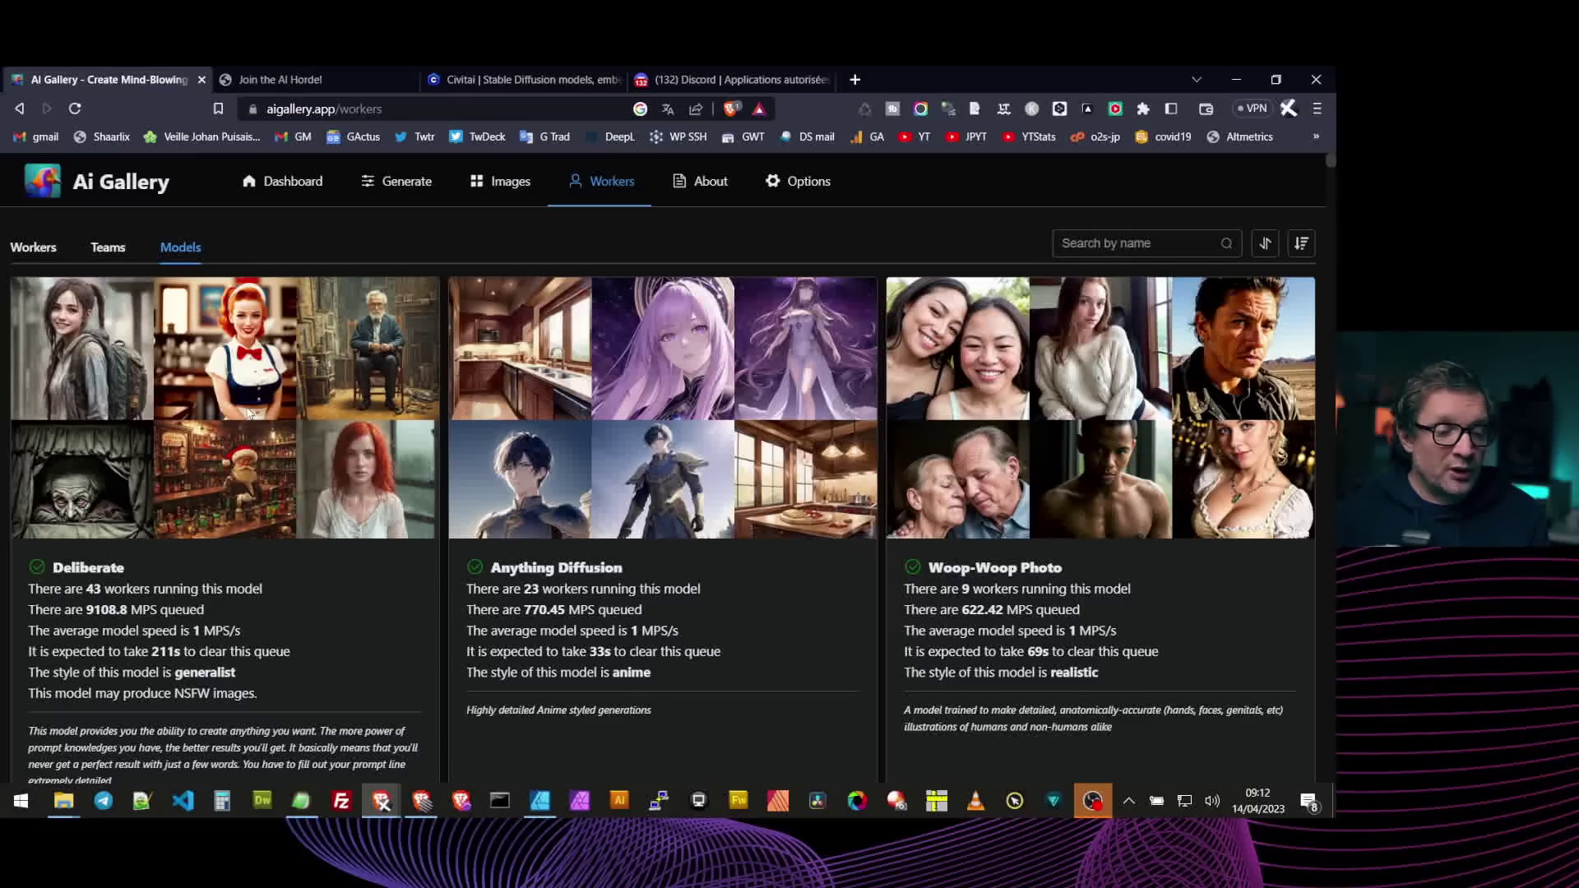
{"action": "scroll", "coordinate": [346, 486], "scroll_direction": "down", "scroll_amount": 10}
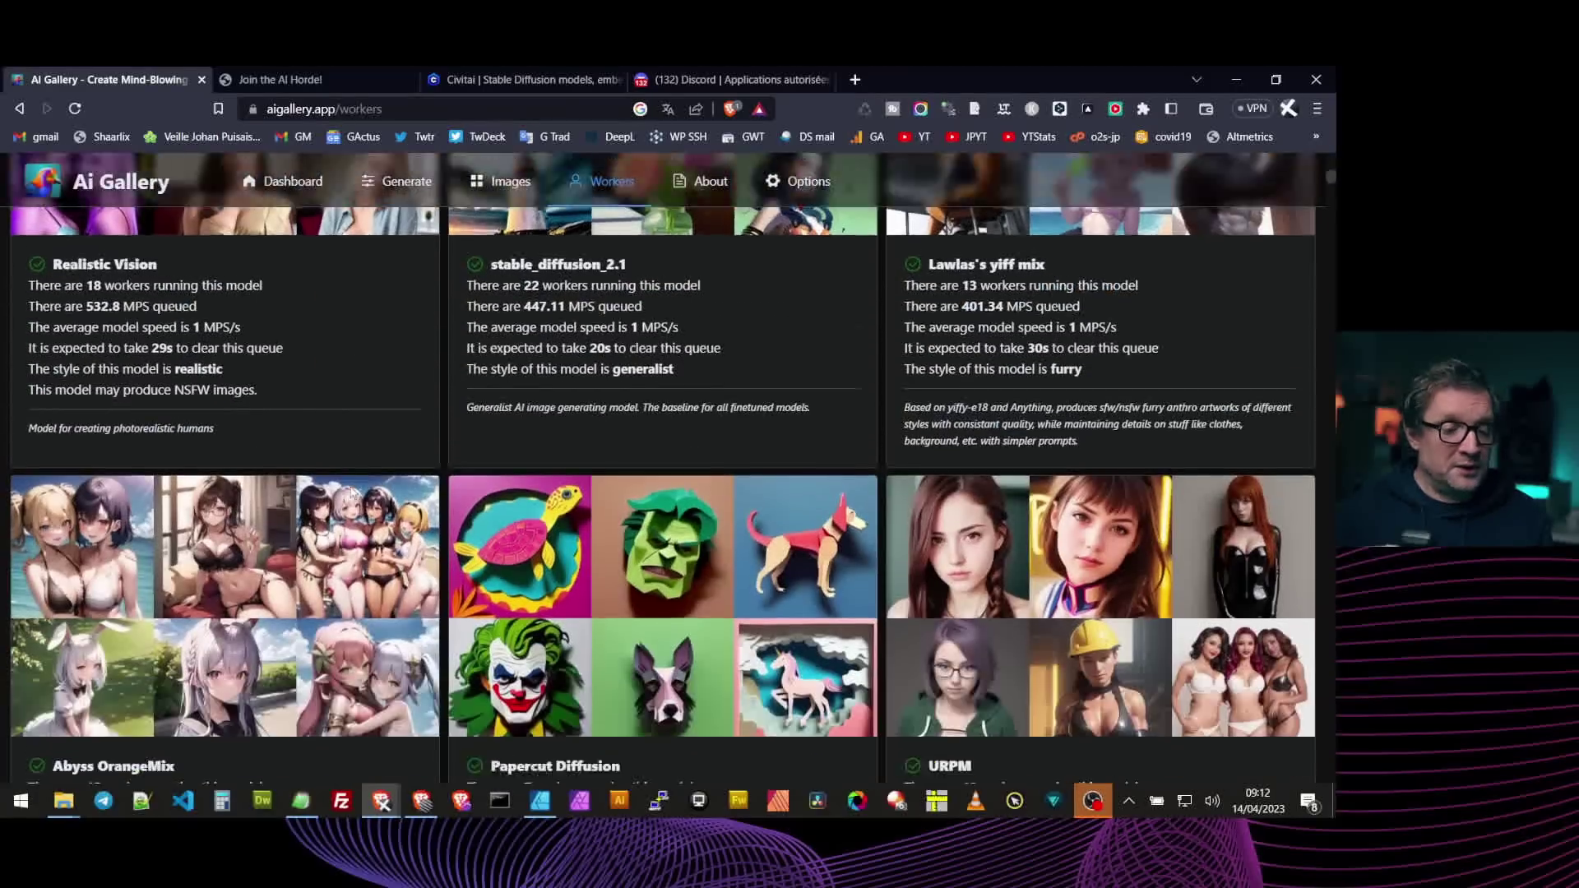
{"action": "scroll", "coordinate": [352, 480], "scroll_direction": "up", "scroll_amount": 10}
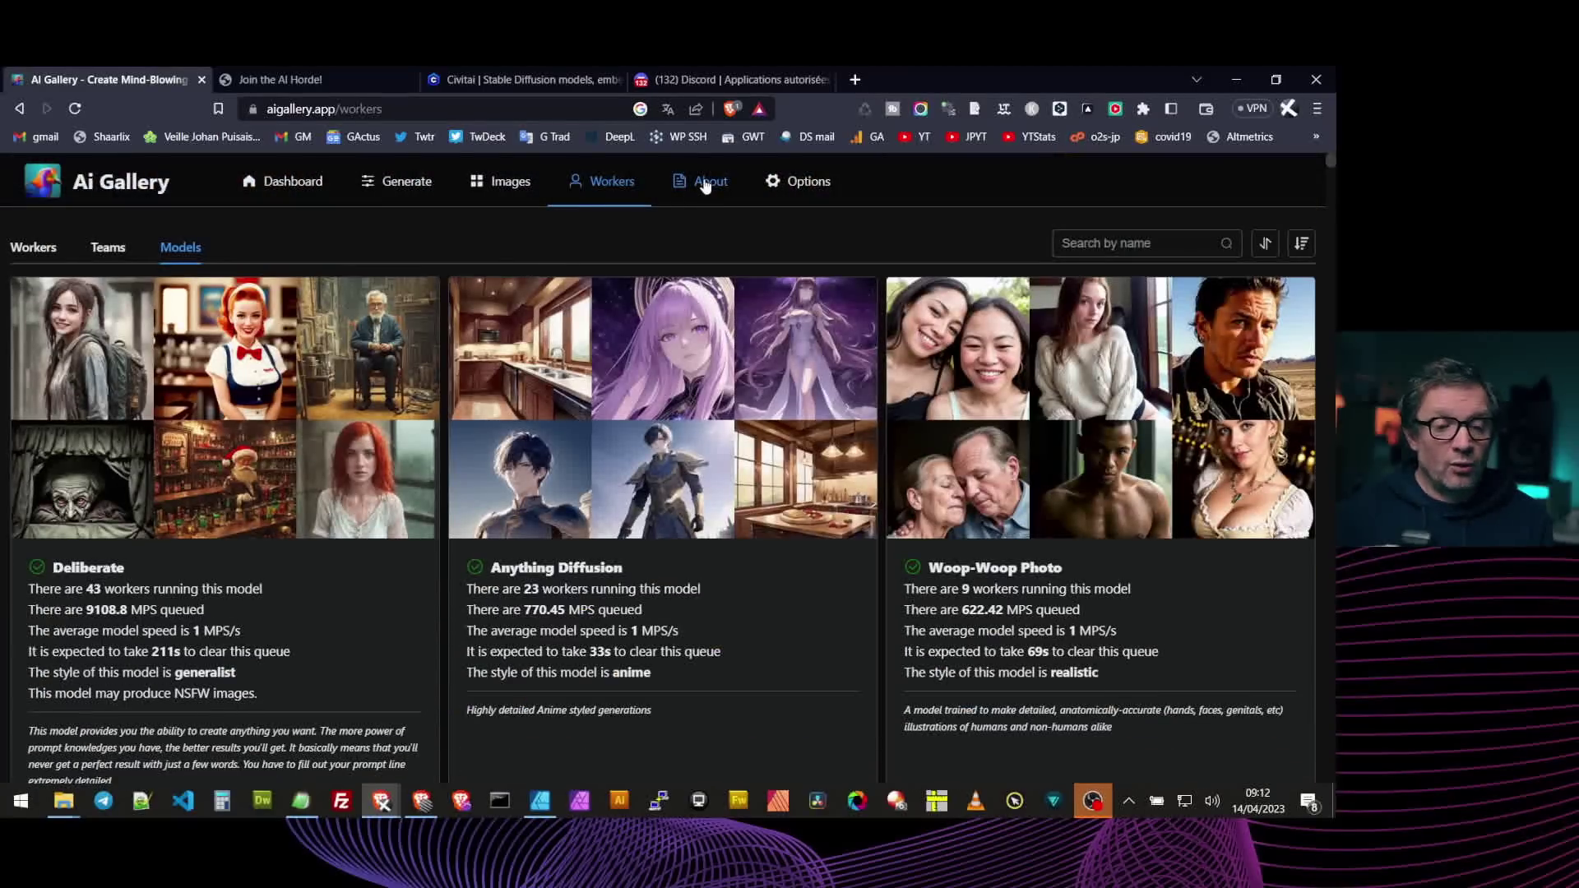
Read the site's About information, including its FAQ, terms of service and content policy.
{"action": "left_click", "coordinate": [705, 184]}
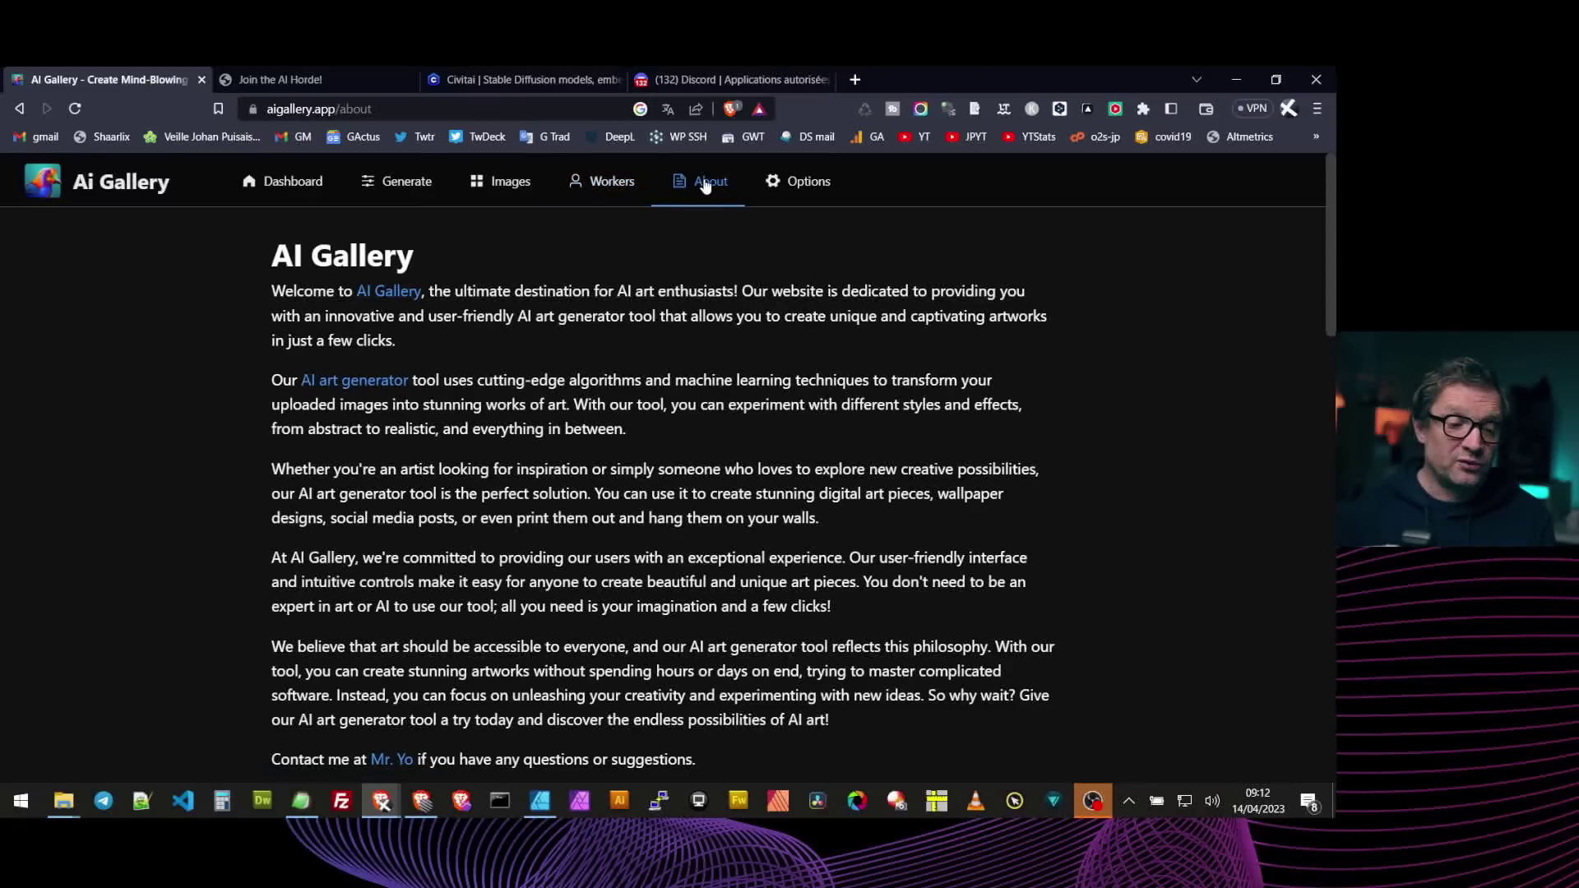
{"action": "scroll", "coordinate": [592, 431], "scroll_direction": "down", "scroll_amount": 6}
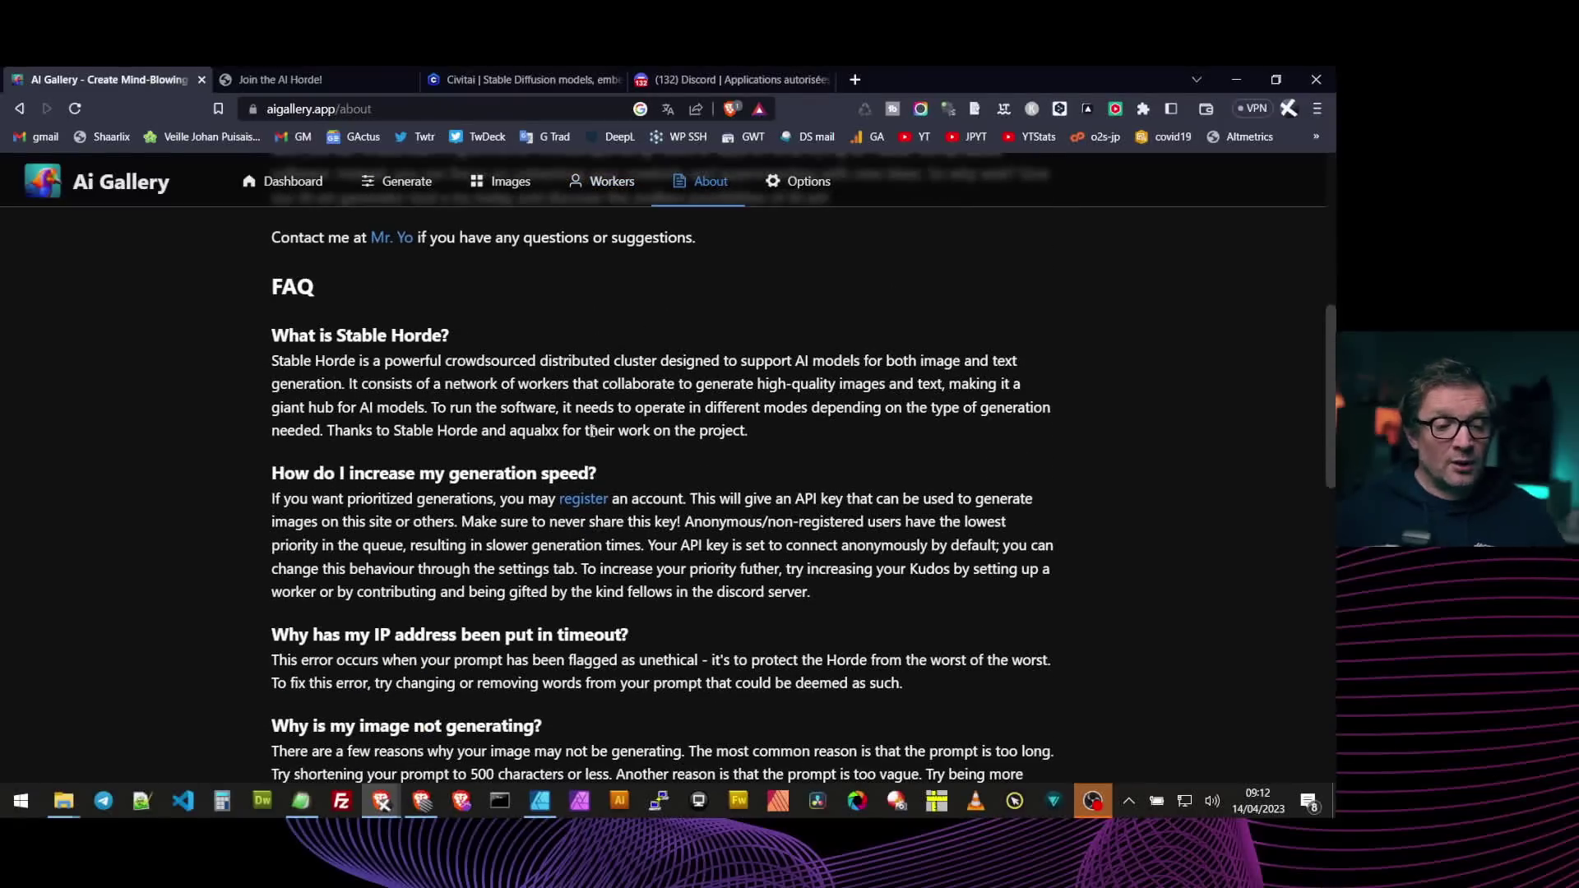
{"action": "scroll", "coordinate": [727, 608], "scroll_direction": "down", "scroll_amount": 7}
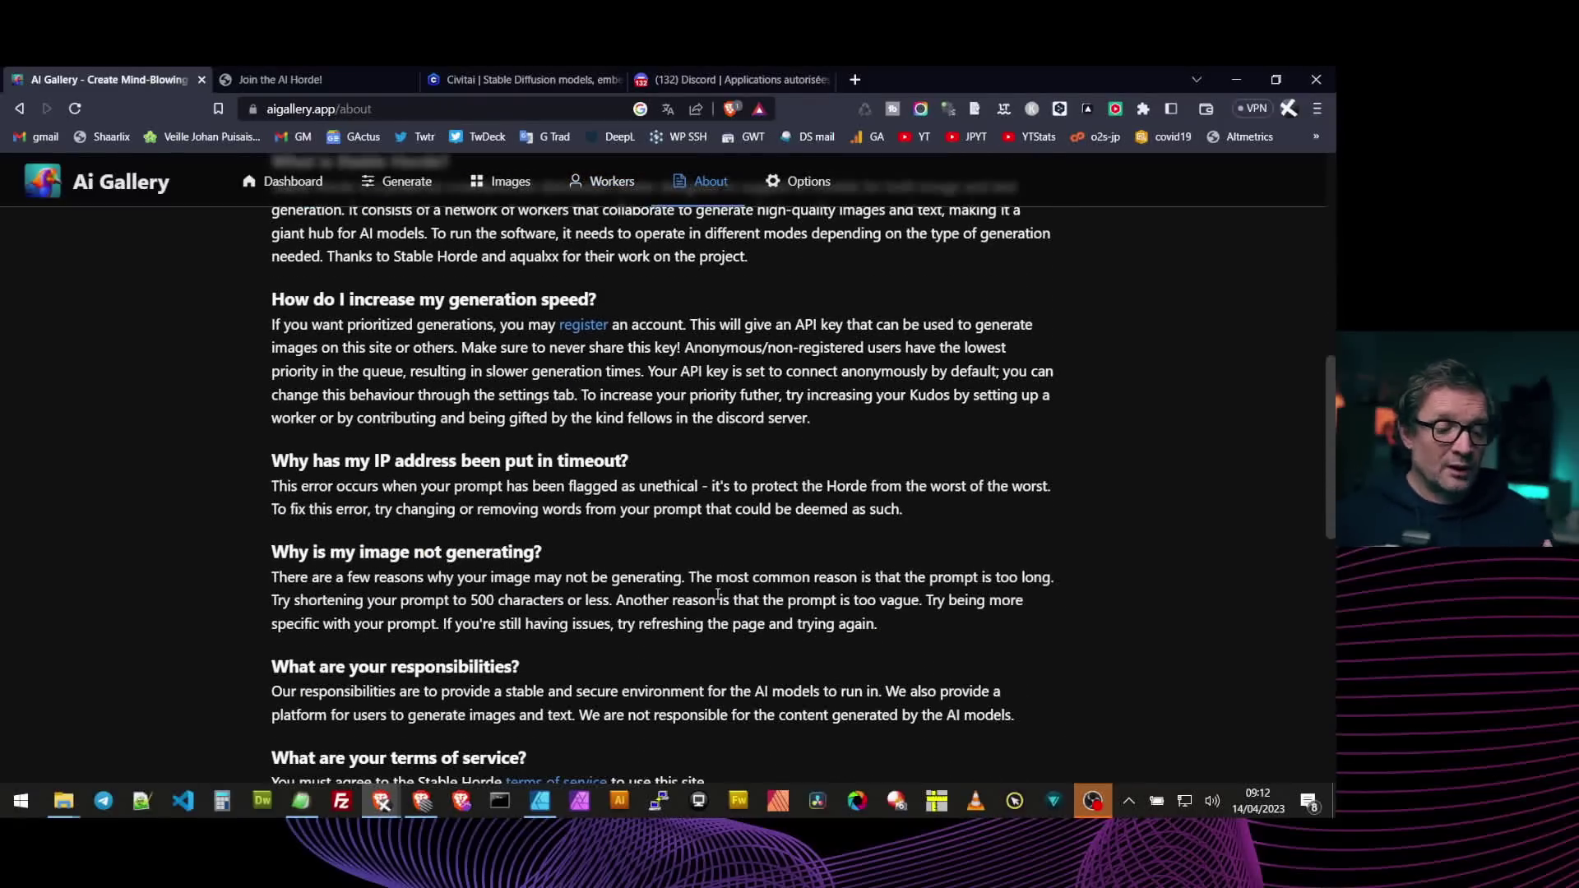
{"action": "scroll", "coordinate": [706, 607], "scroll_direction": "down", "scroll_amount": 3}
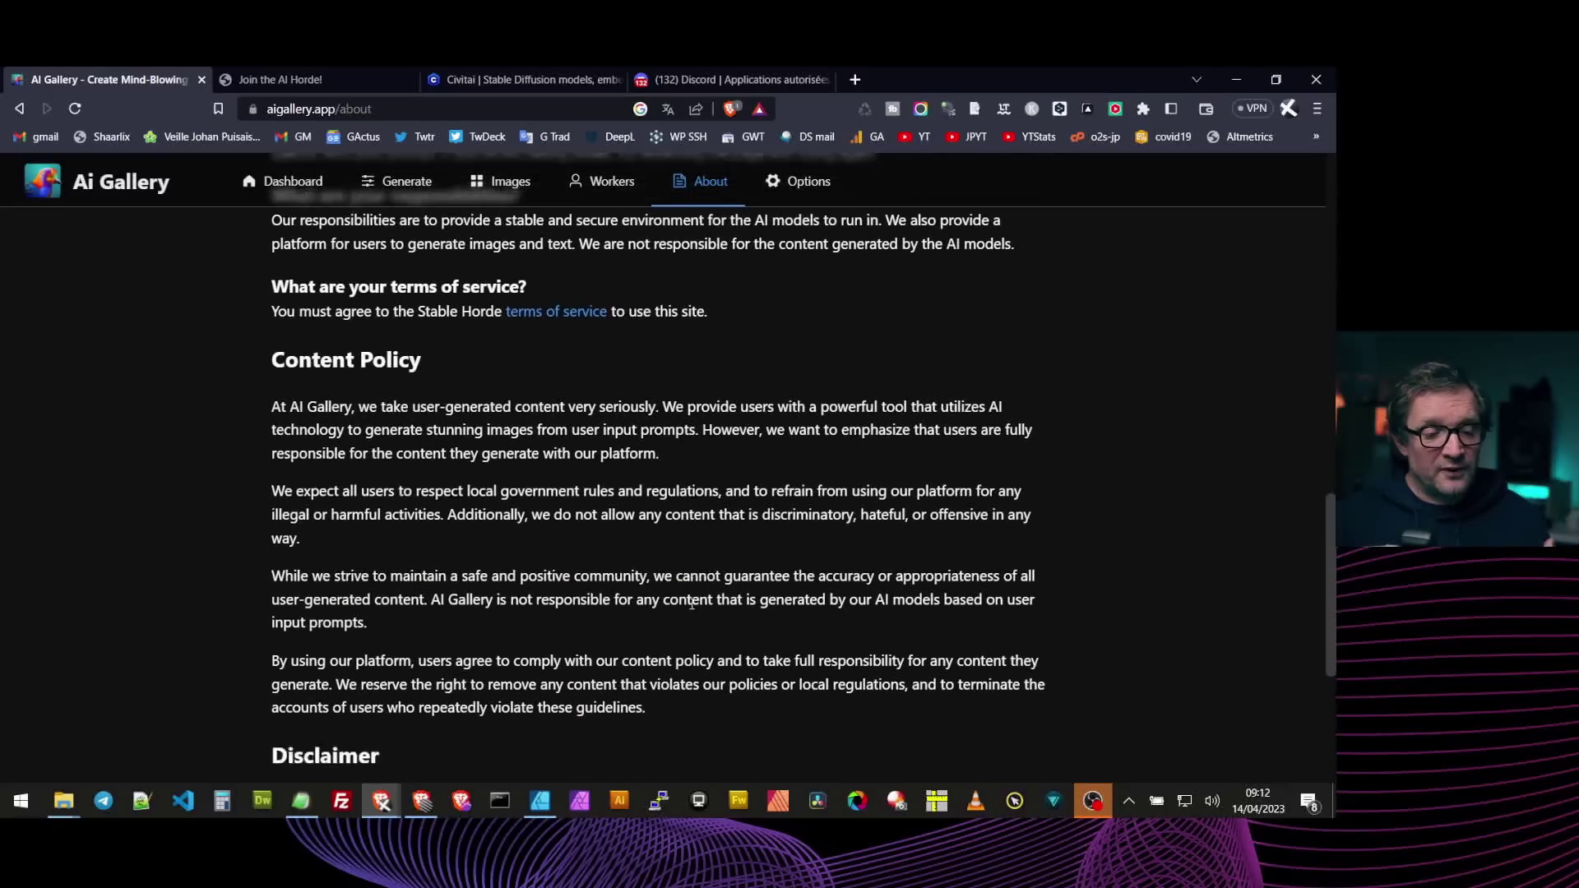
{"action": "scroll", "coordinate": [589, 536], "scroll_direction": "up", "scroll_amount": 6}
{"action": "scroll", "coordinate": [625, 577], "scroll_direction": "up", "scroll_amount": 10}
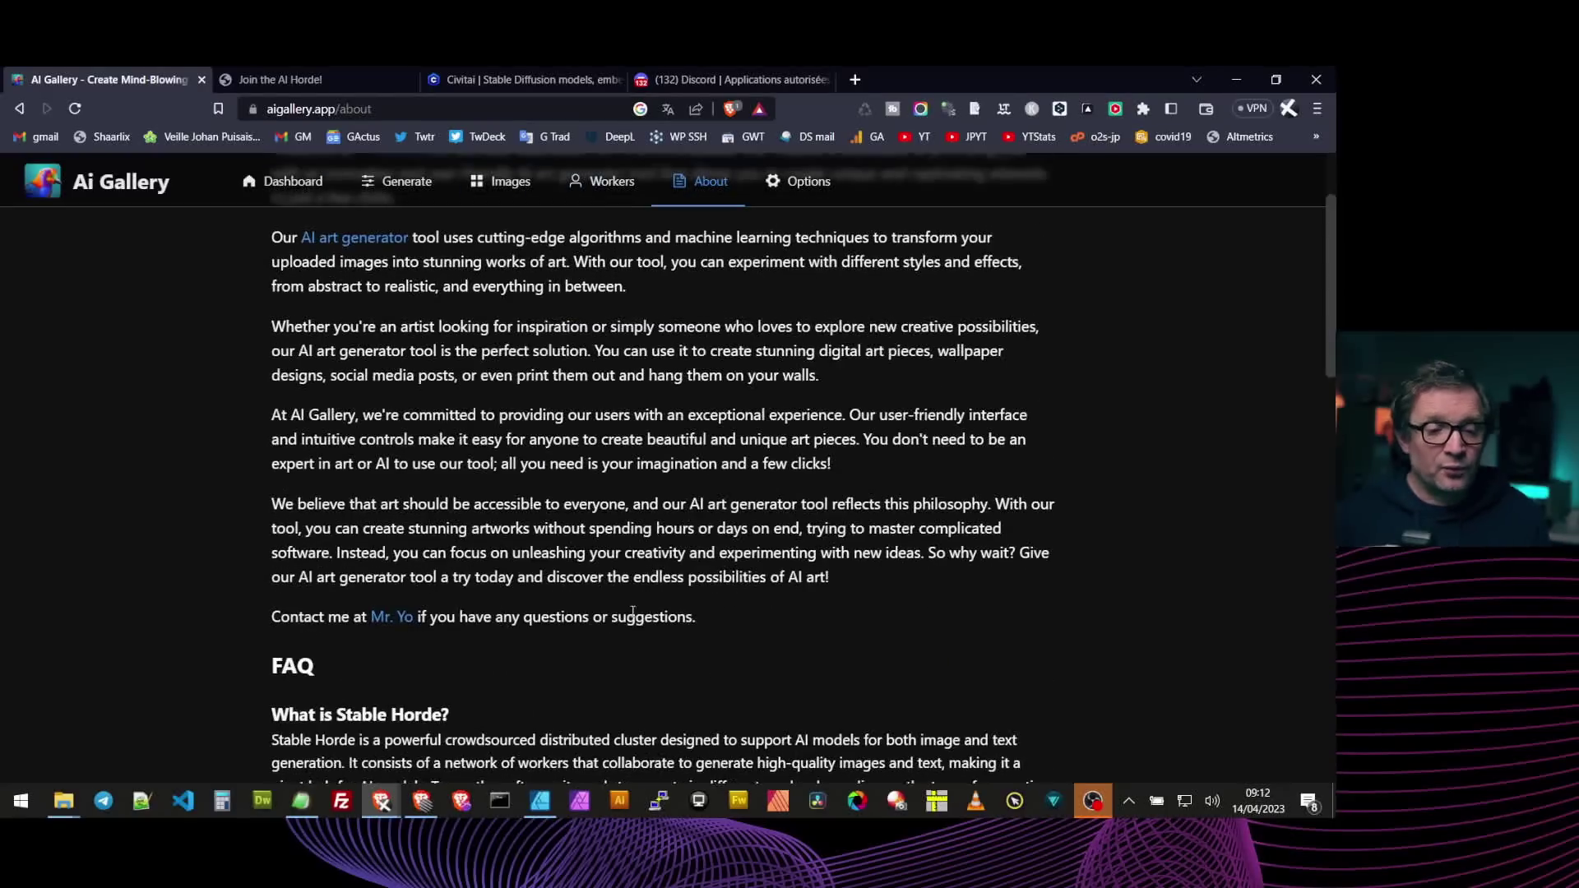
Review the generation options and the image options for page size, download format, ZIP export and ZIP import.
{"action": "left_click", "coordinate": [802, 195]}
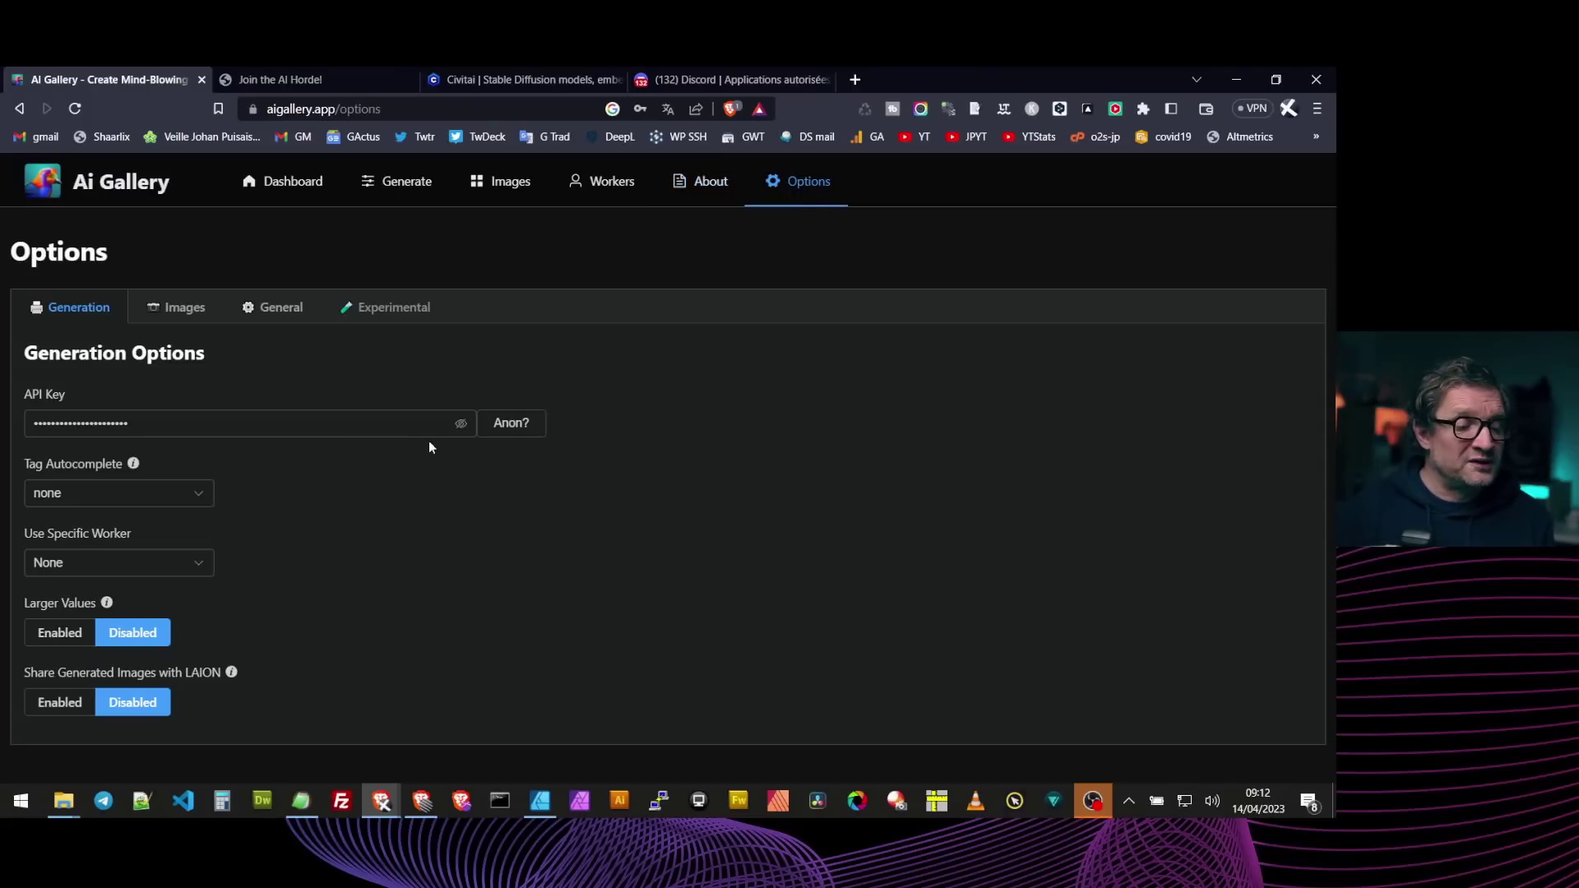
{"action": "left_click", "coordinate": [185, 310]}
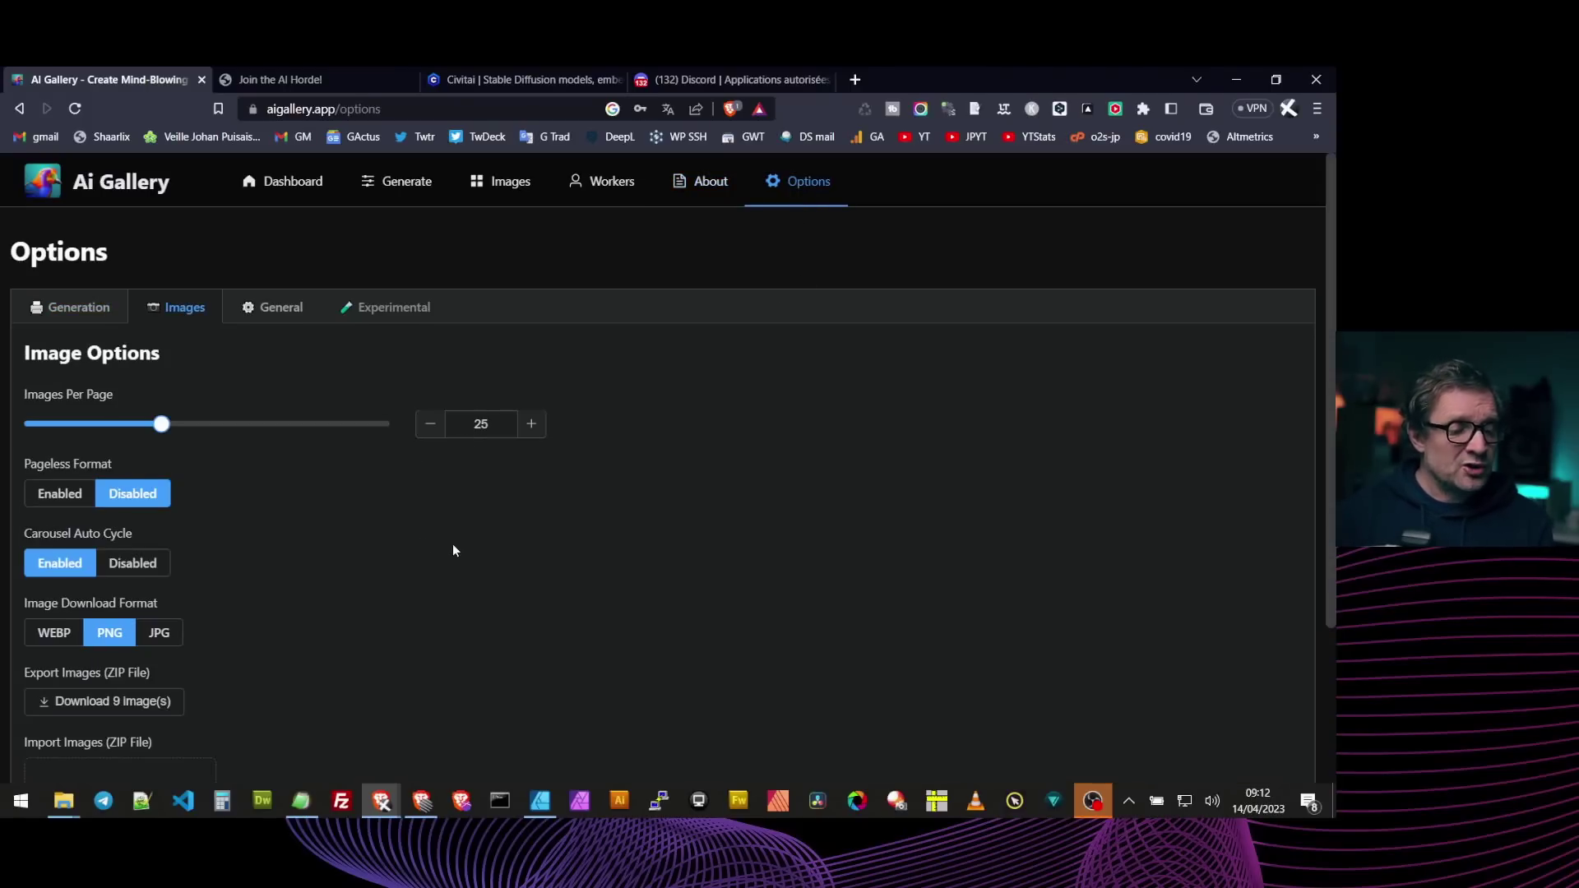
{"action": "scroll", "coordinate": [477, 547], "scroll_direction": "down", "scroll_amount": 2}
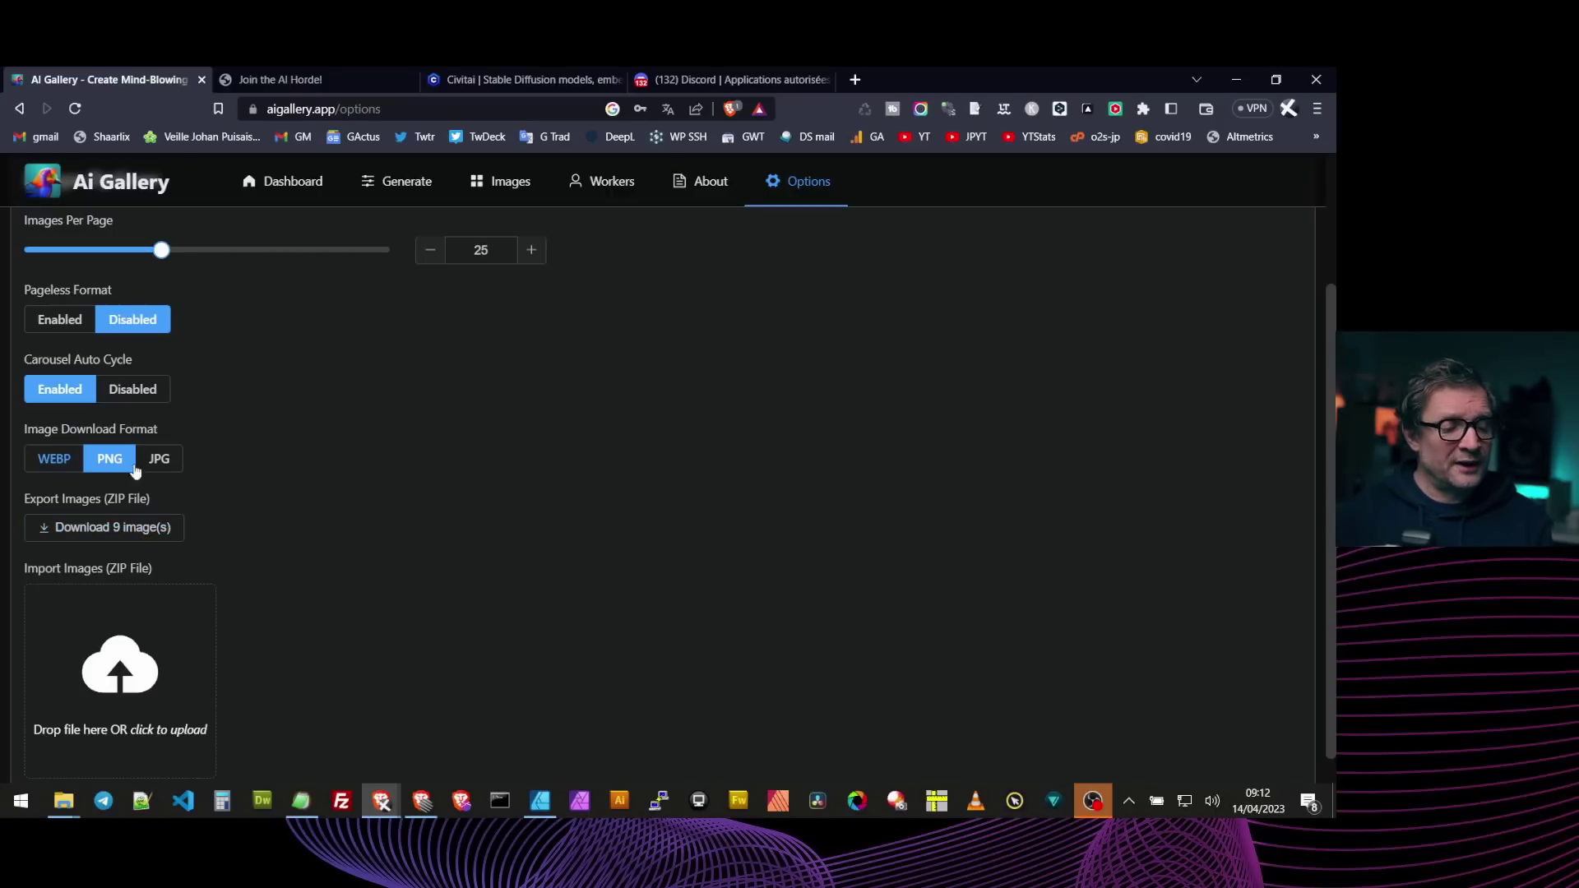
{"action": "scroll", "coordinate": [395, 592], "scroll_direction": "down", "scroll_amount": 1}
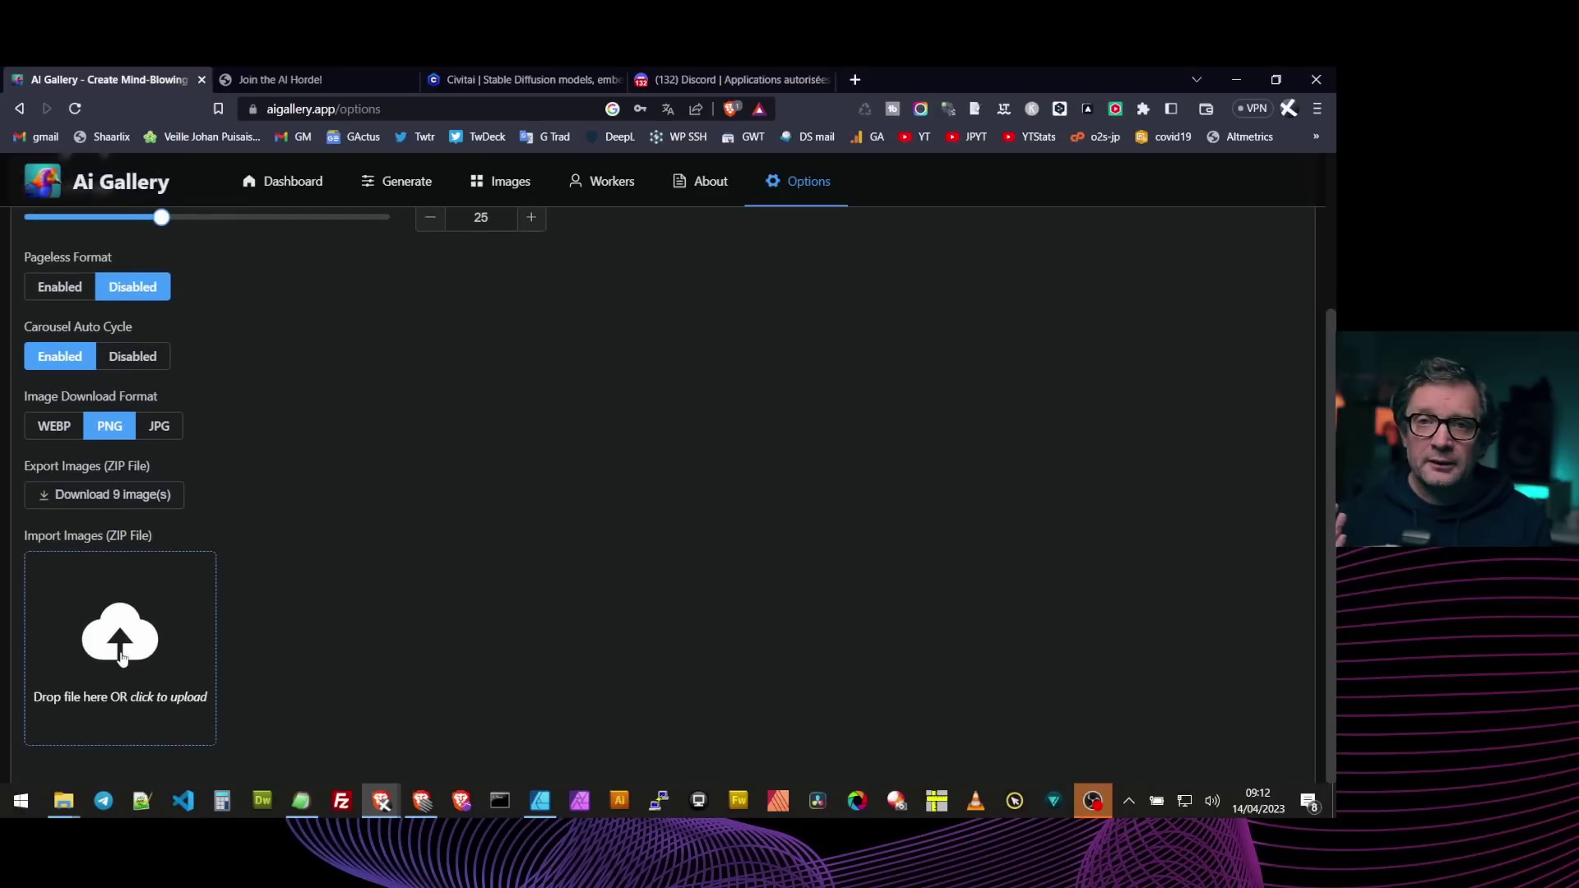
{"action": "scroll", "coordinate": [352, 565], "scroll_direction": "up", "scroll_amount": 3}
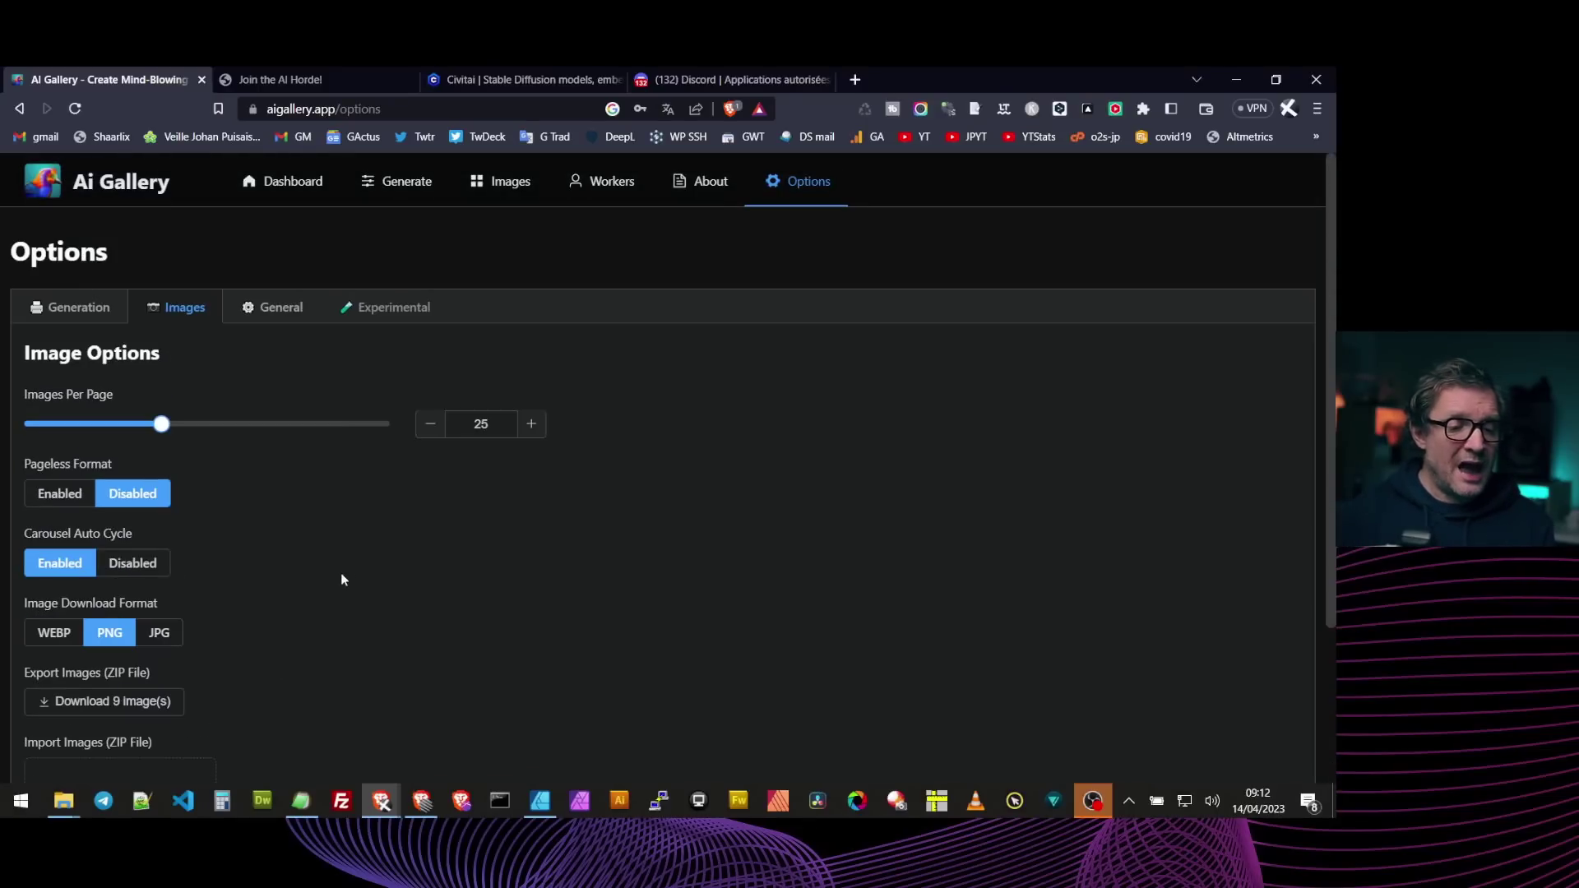
Check the available color schemes in the general options and whether any experimental options are offered.
{"action": "left_click", "coordinate": [291, 325]}
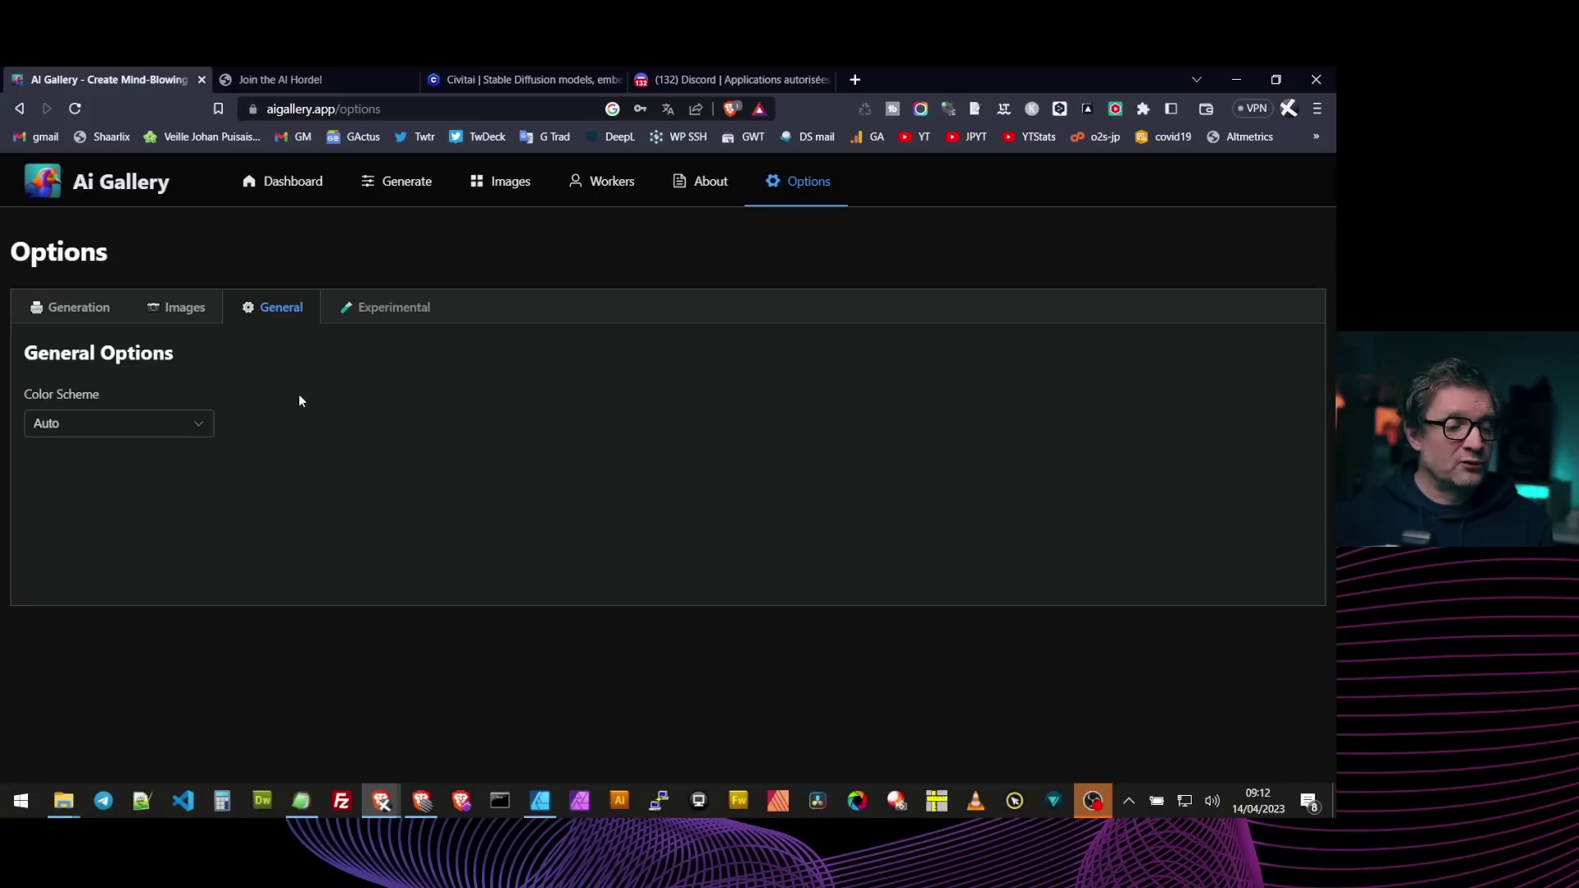
{"action": "left_click", "coordinate": [196, 427]}
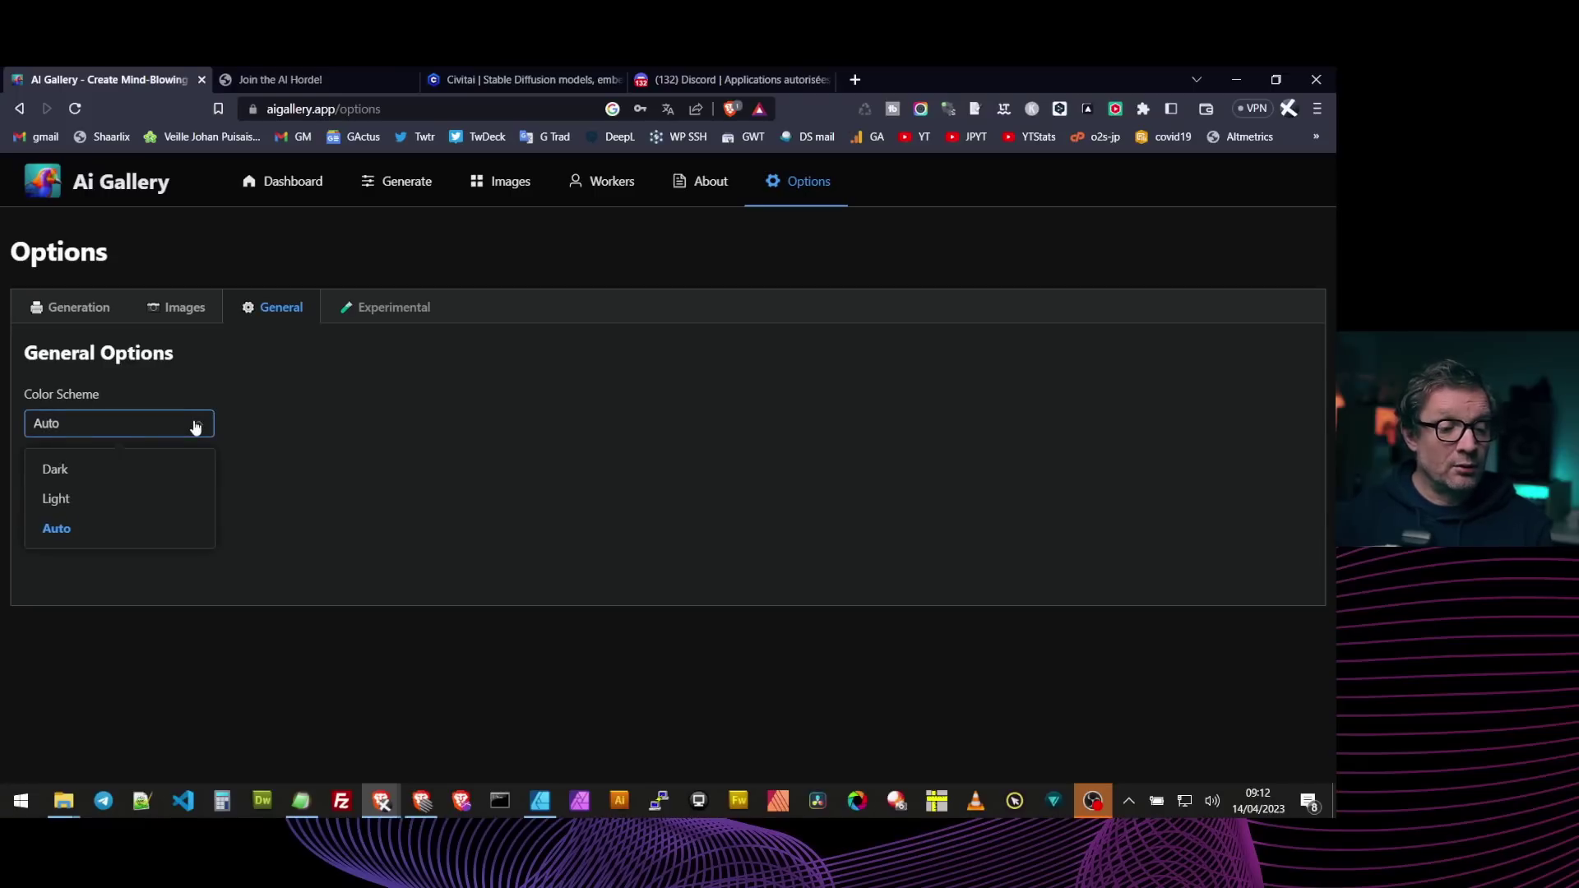
{"action": "left_click", "coordinate": [295, 540]}
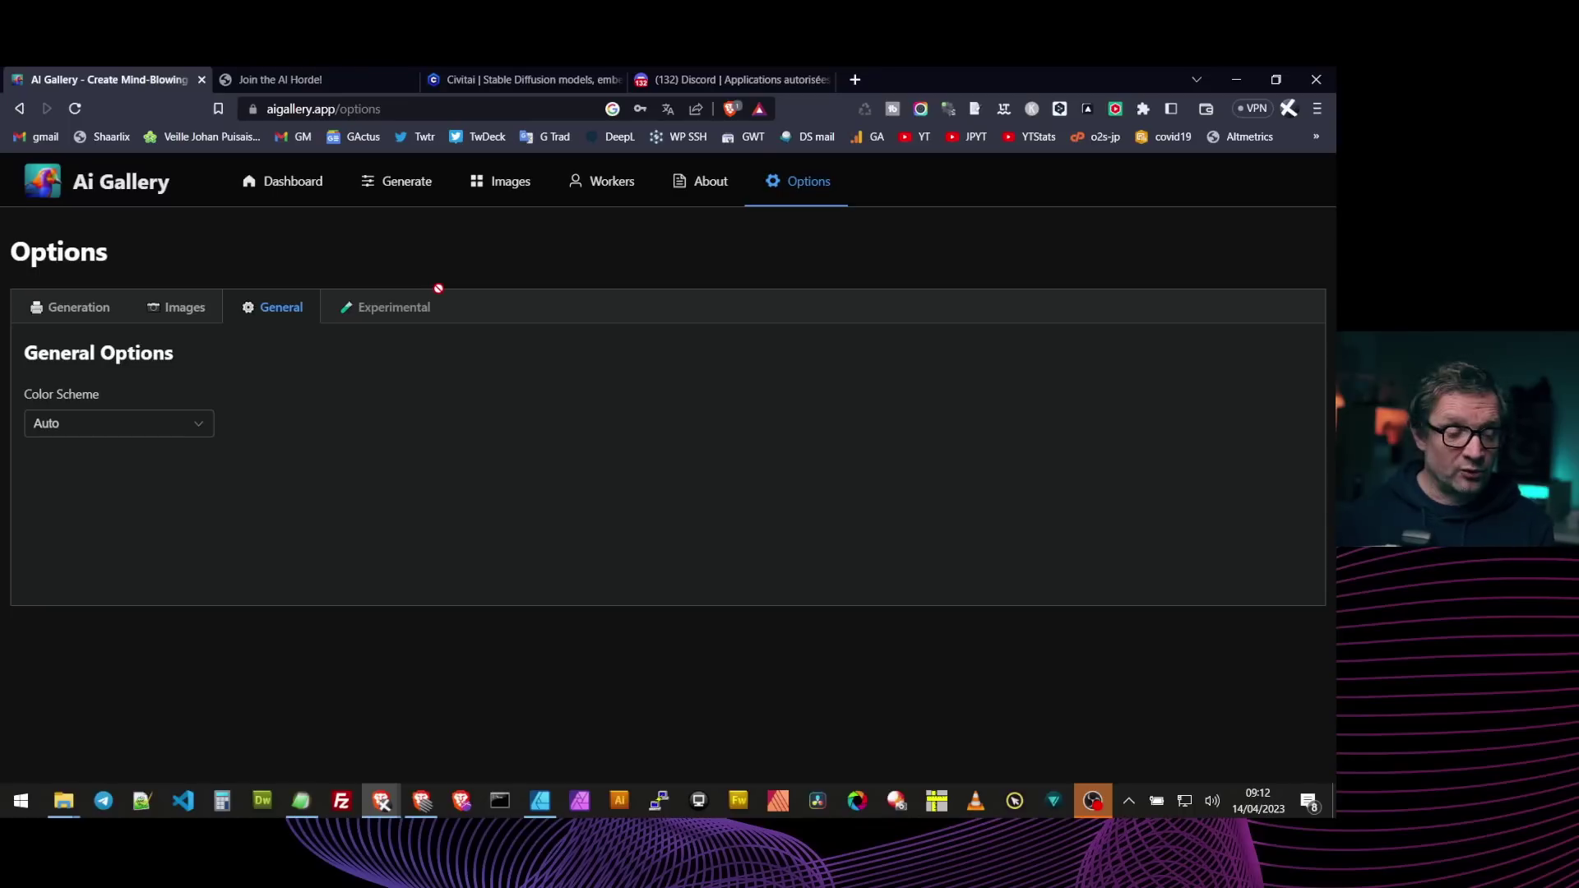
{"action": "mouse_move", "coordinate": [405, 305]}
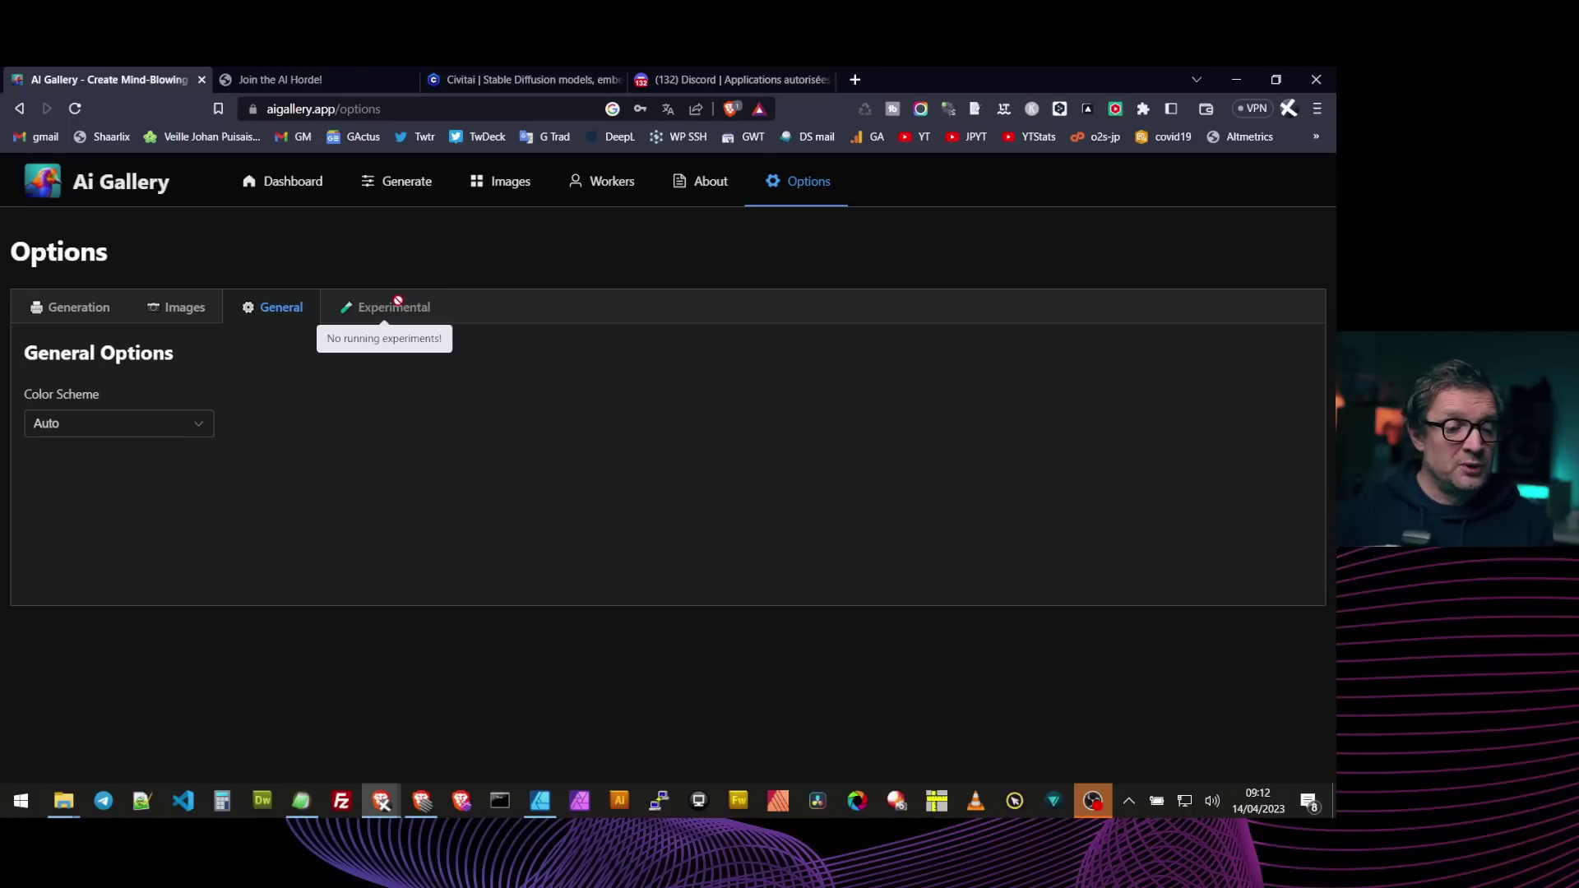
Return to the image generation form and apply the astronaut-in-the-grass prompt from the prompt history.
{"action": "left_click", "coordinate": [406, 183]}
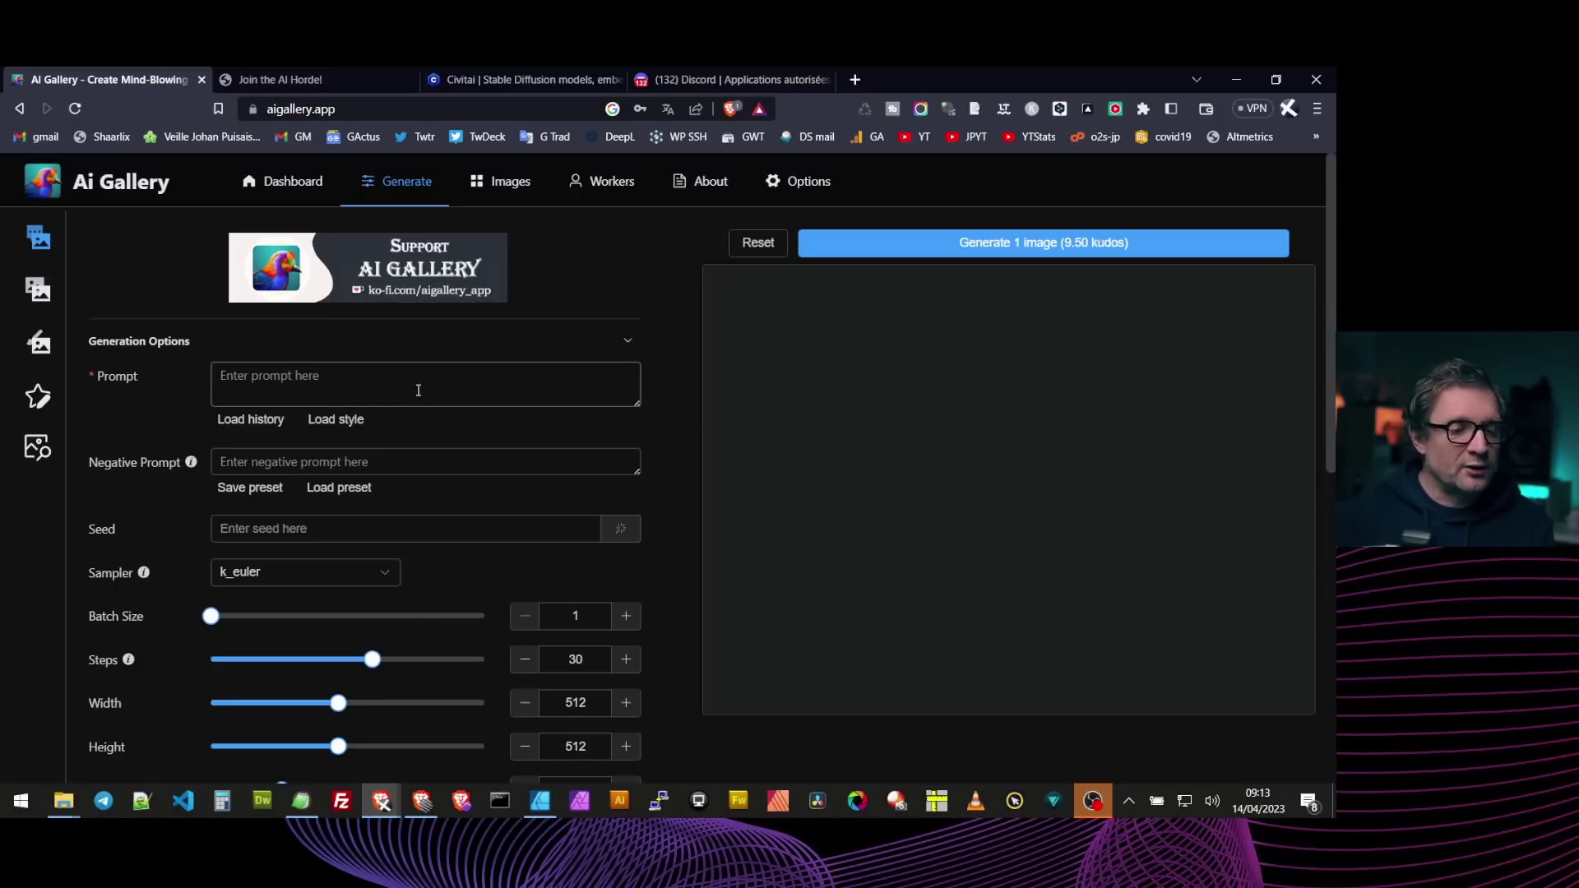
{"action": "left_click", "coordinate": [270, 420]}
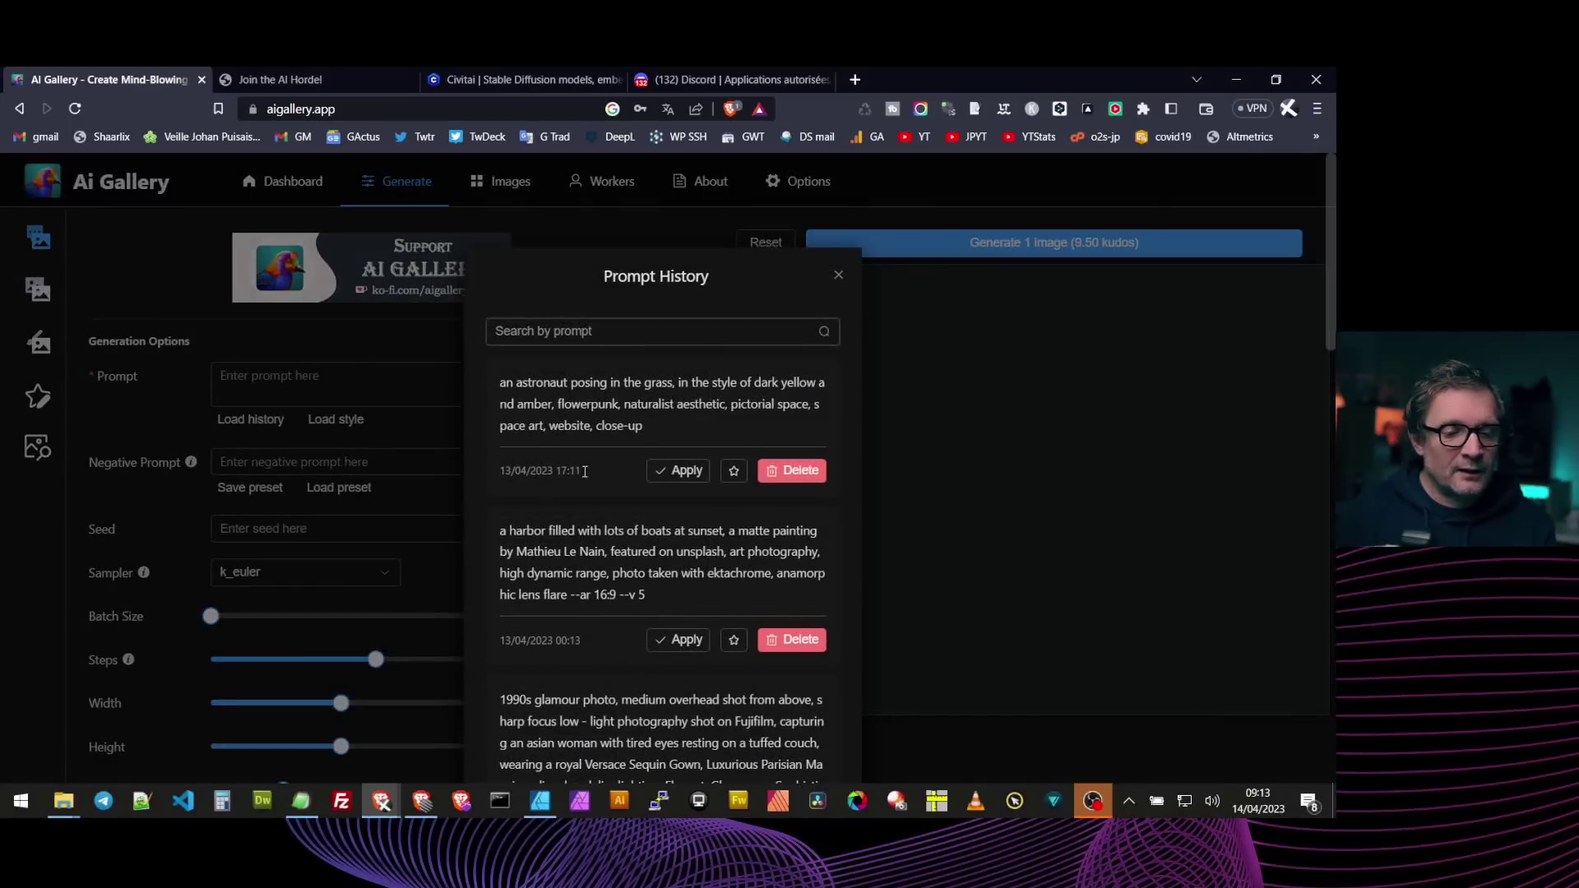
{"action": "left_click", "coordinate": [679, 471]}
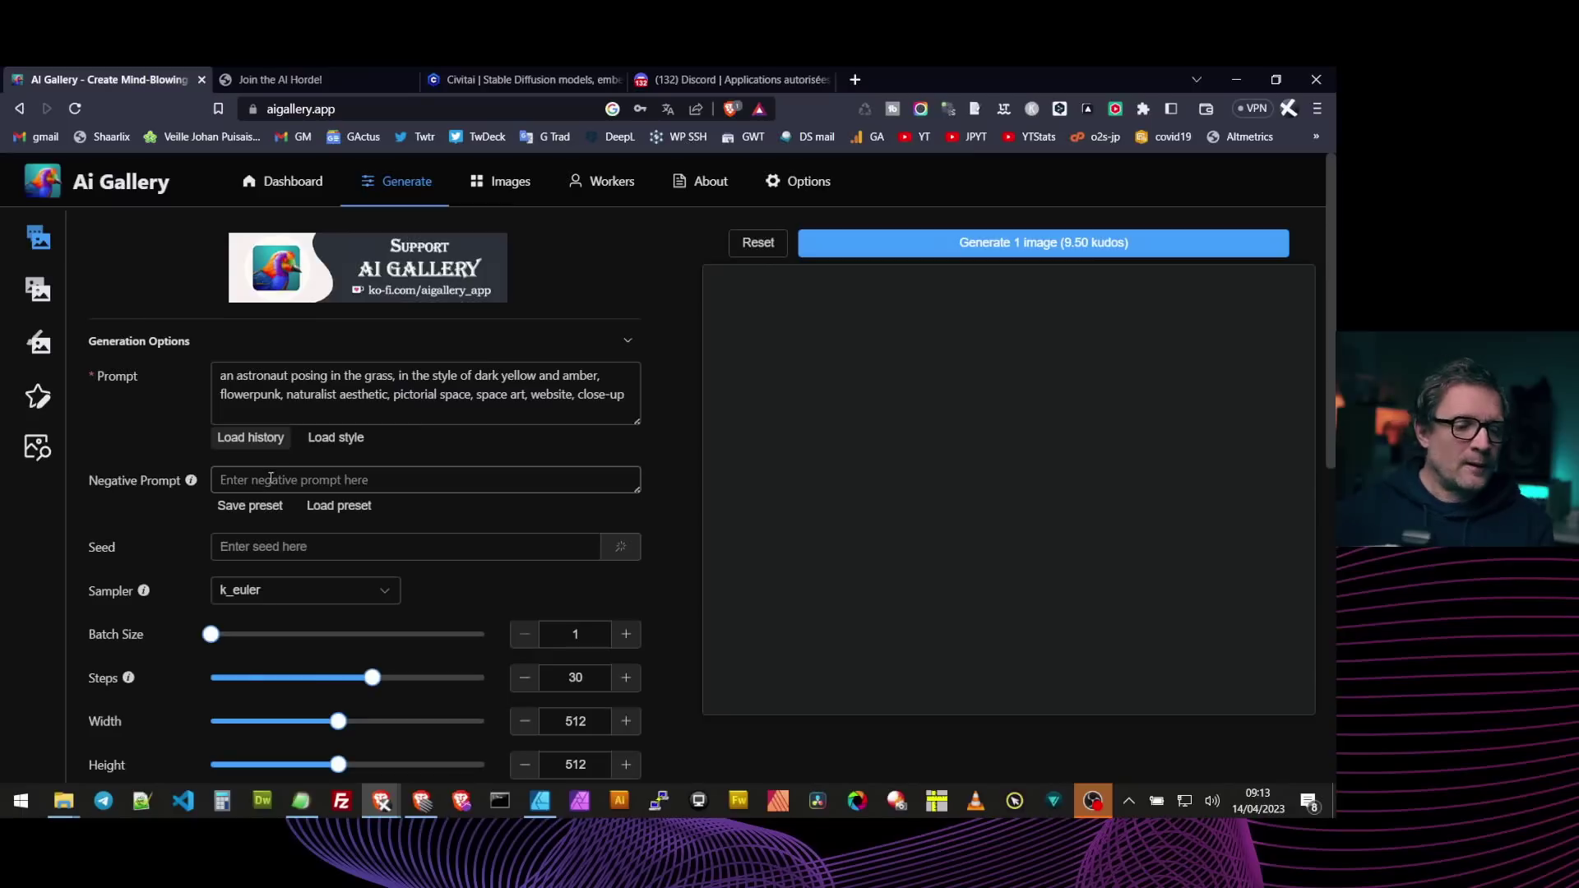
Load the saved negative prompt preset and remove the leading "Negative Prompt:" label from its text.
{"action": "left_click", "coordinate": [313, 485]}
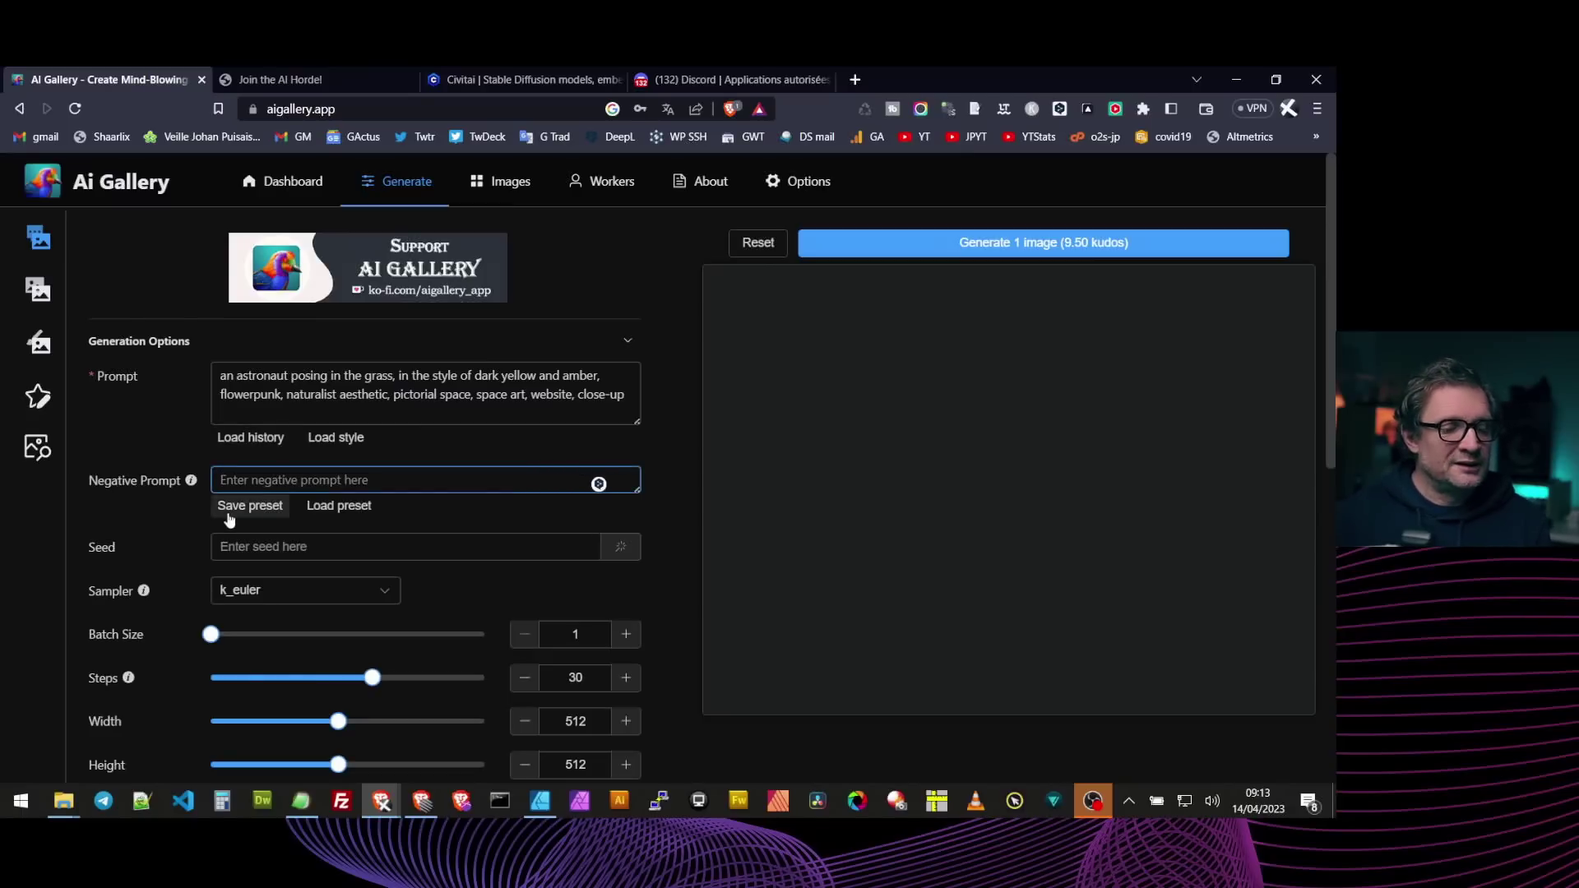
{"action": "left_click", "coordinate": [337, 508]}
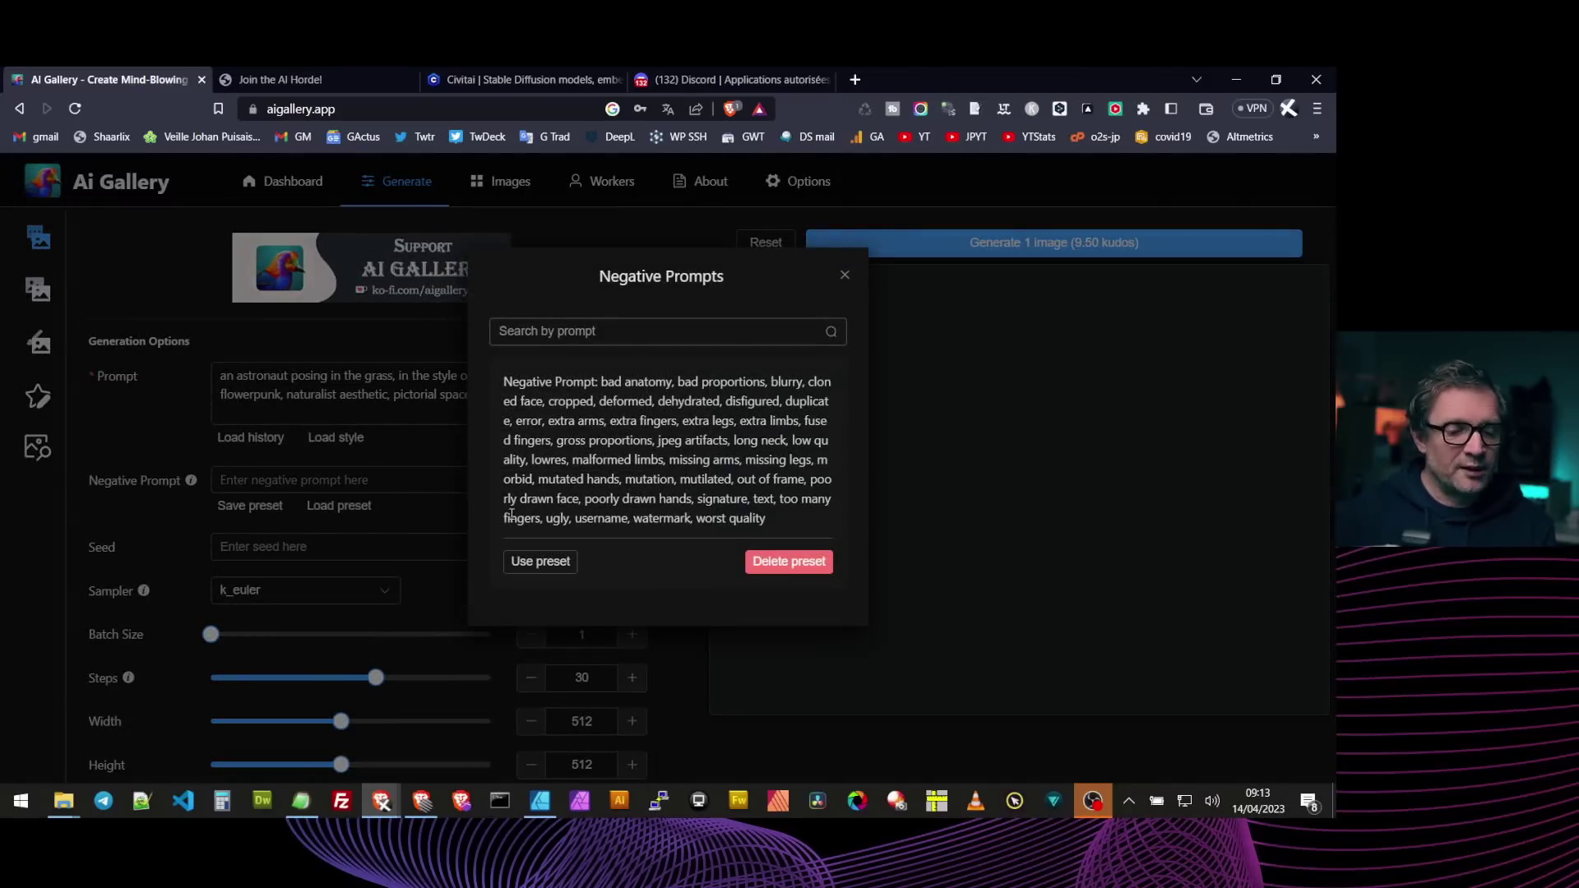
{"action": "left_click", "coordinate": [541, 562]}
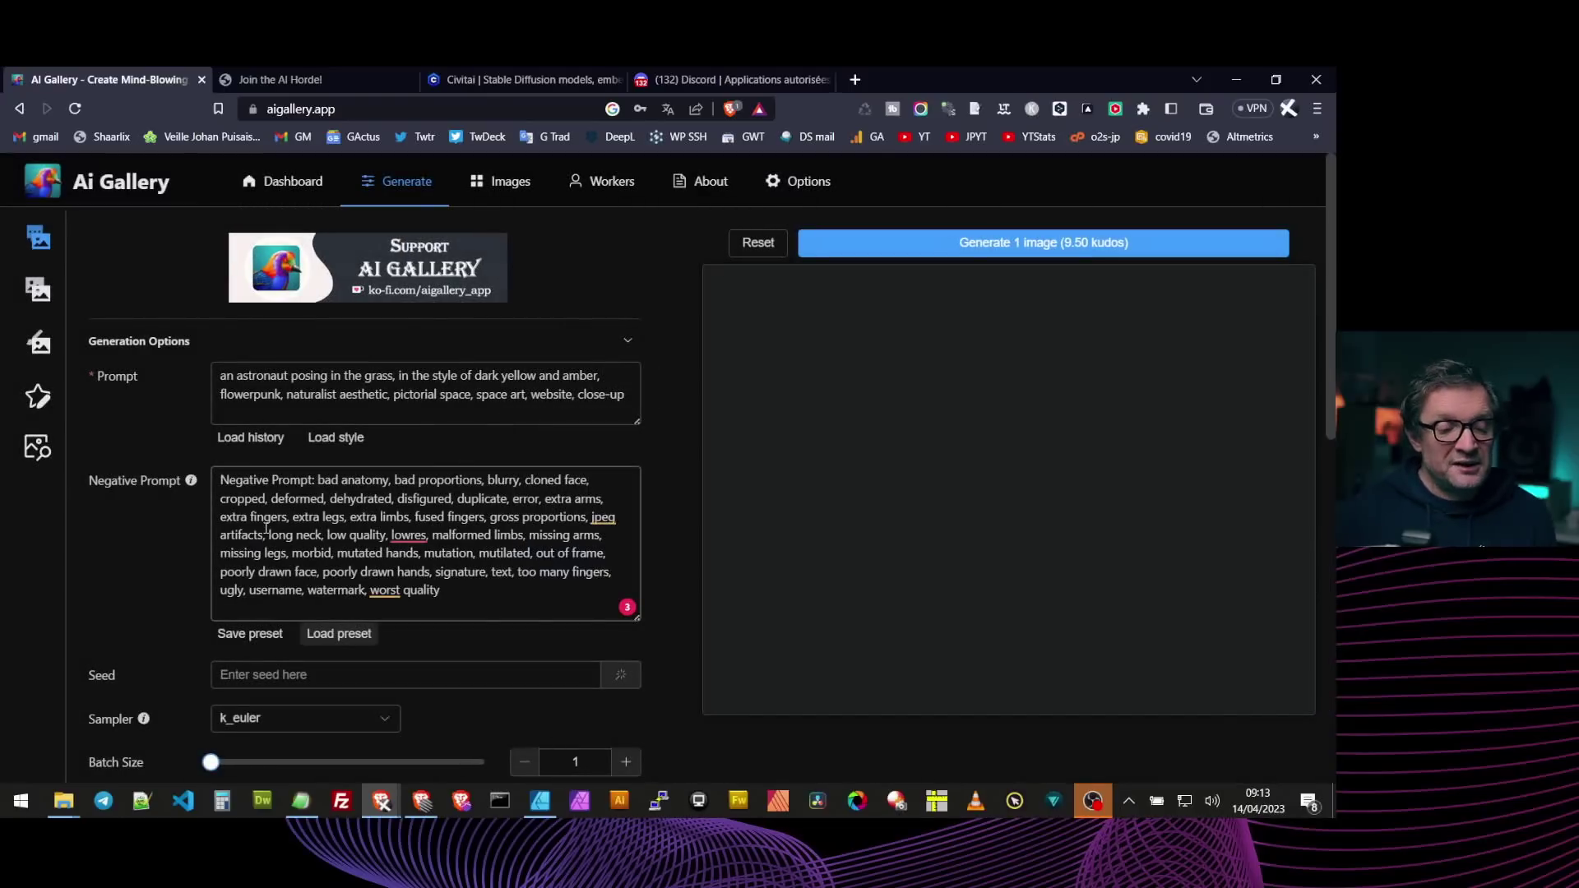
{"action": "left_click_drag", "start_coordinate": [319, 481], "coordinate": [107, 486]}
{"action": "key", "text": "BackSpace"}
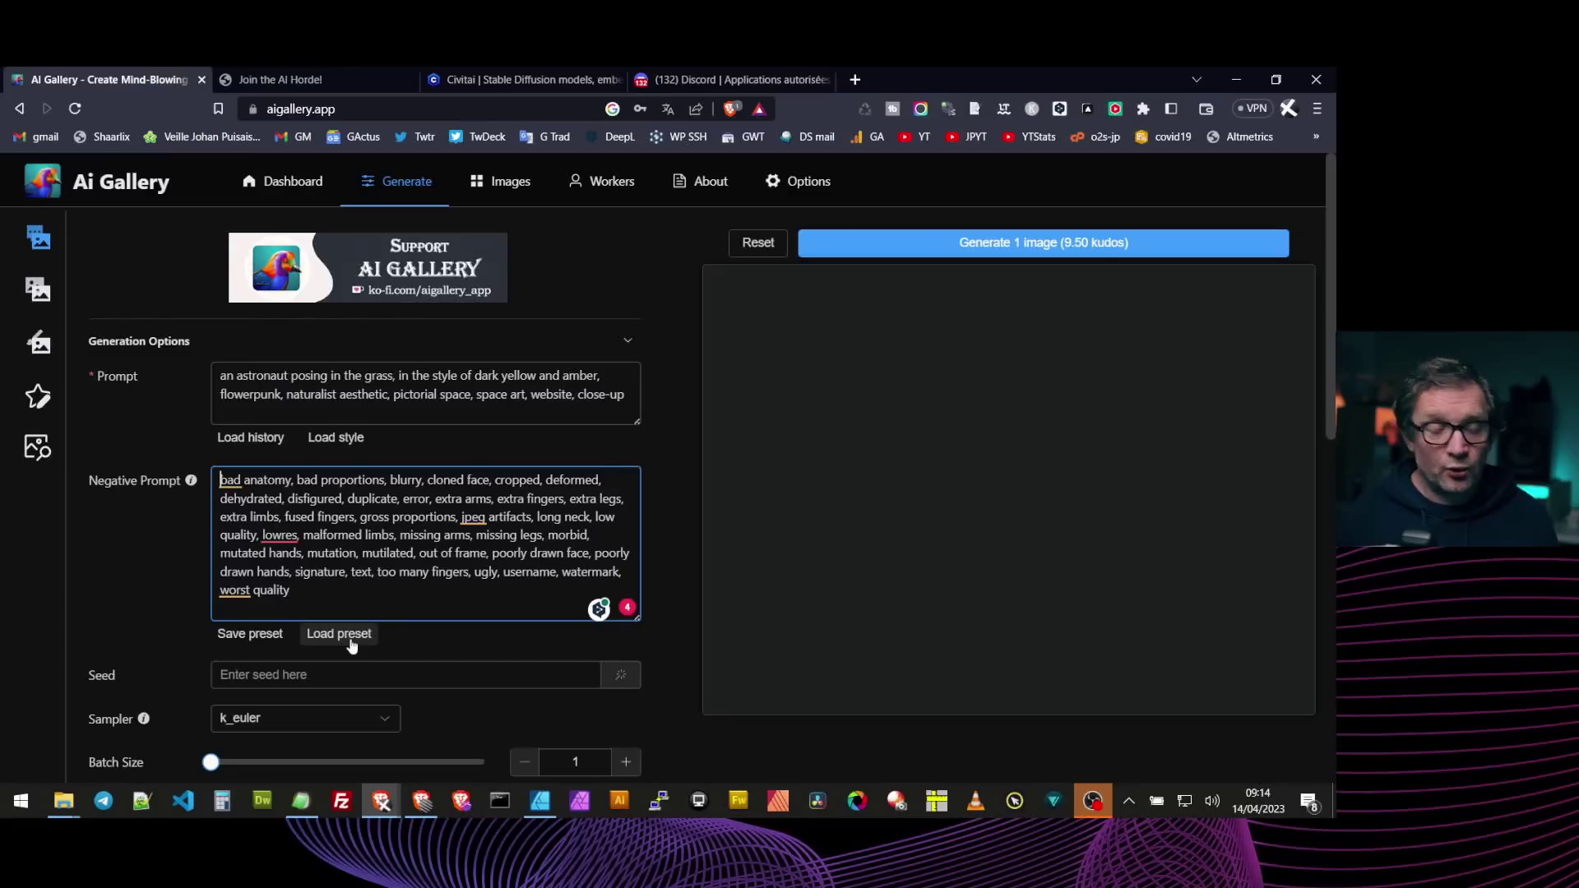
Enable the NSFW option and generate one image from the astronaut prompt.
{"action": "scroll", "coordinate": [674, 532], "scroll_direction": "down", "scroll_amount": 4}
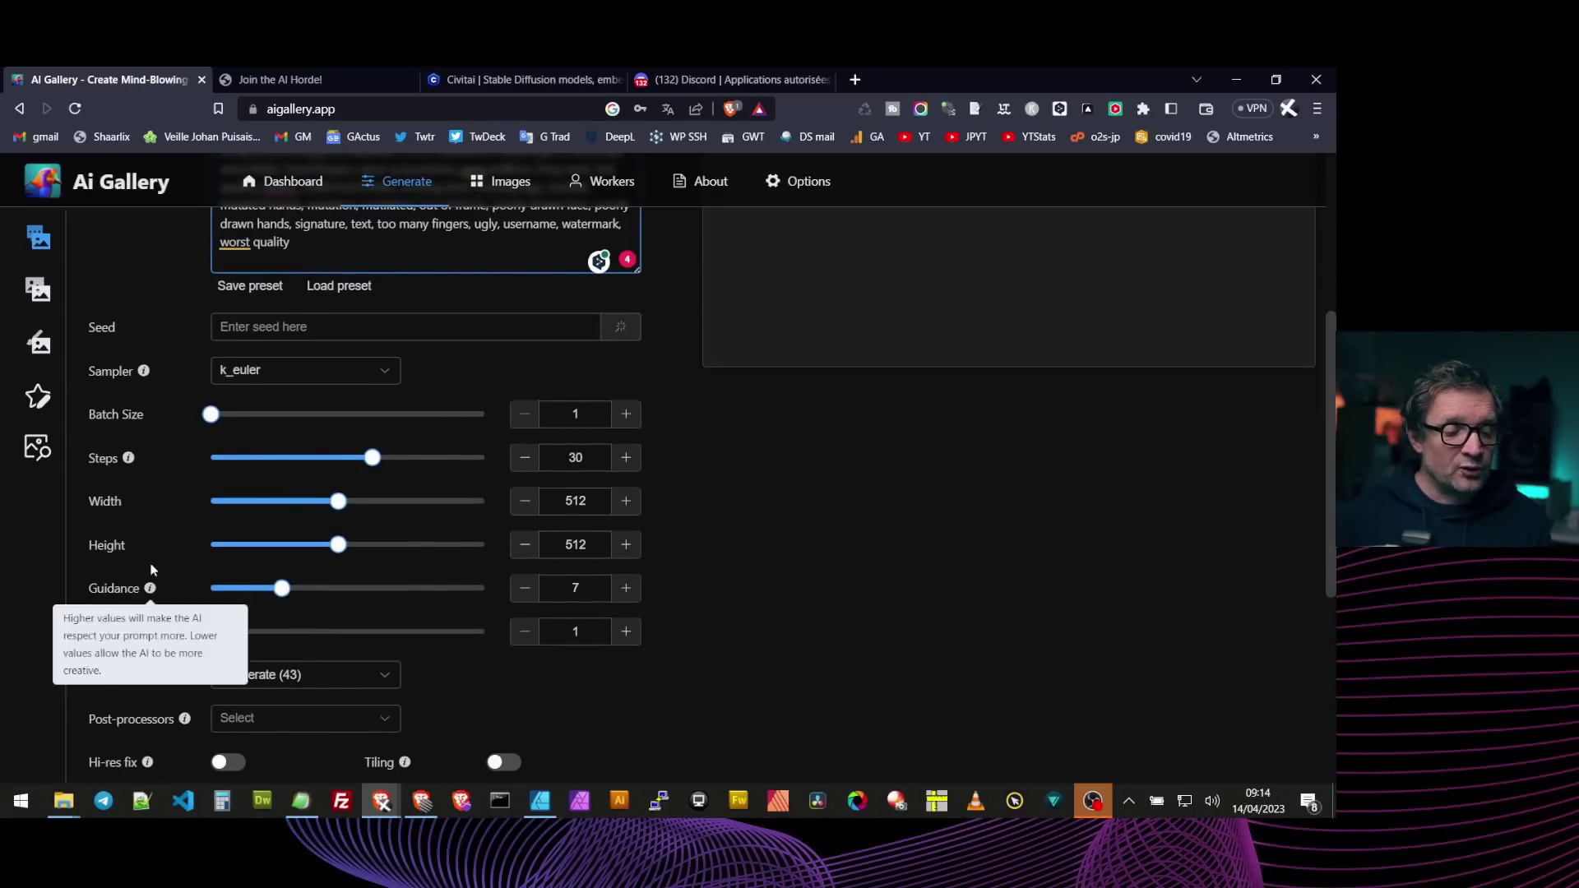
{"action": "scroll", "coordinate": [156, 570], "scroll_direction": "down", "scroll_amount": 2}
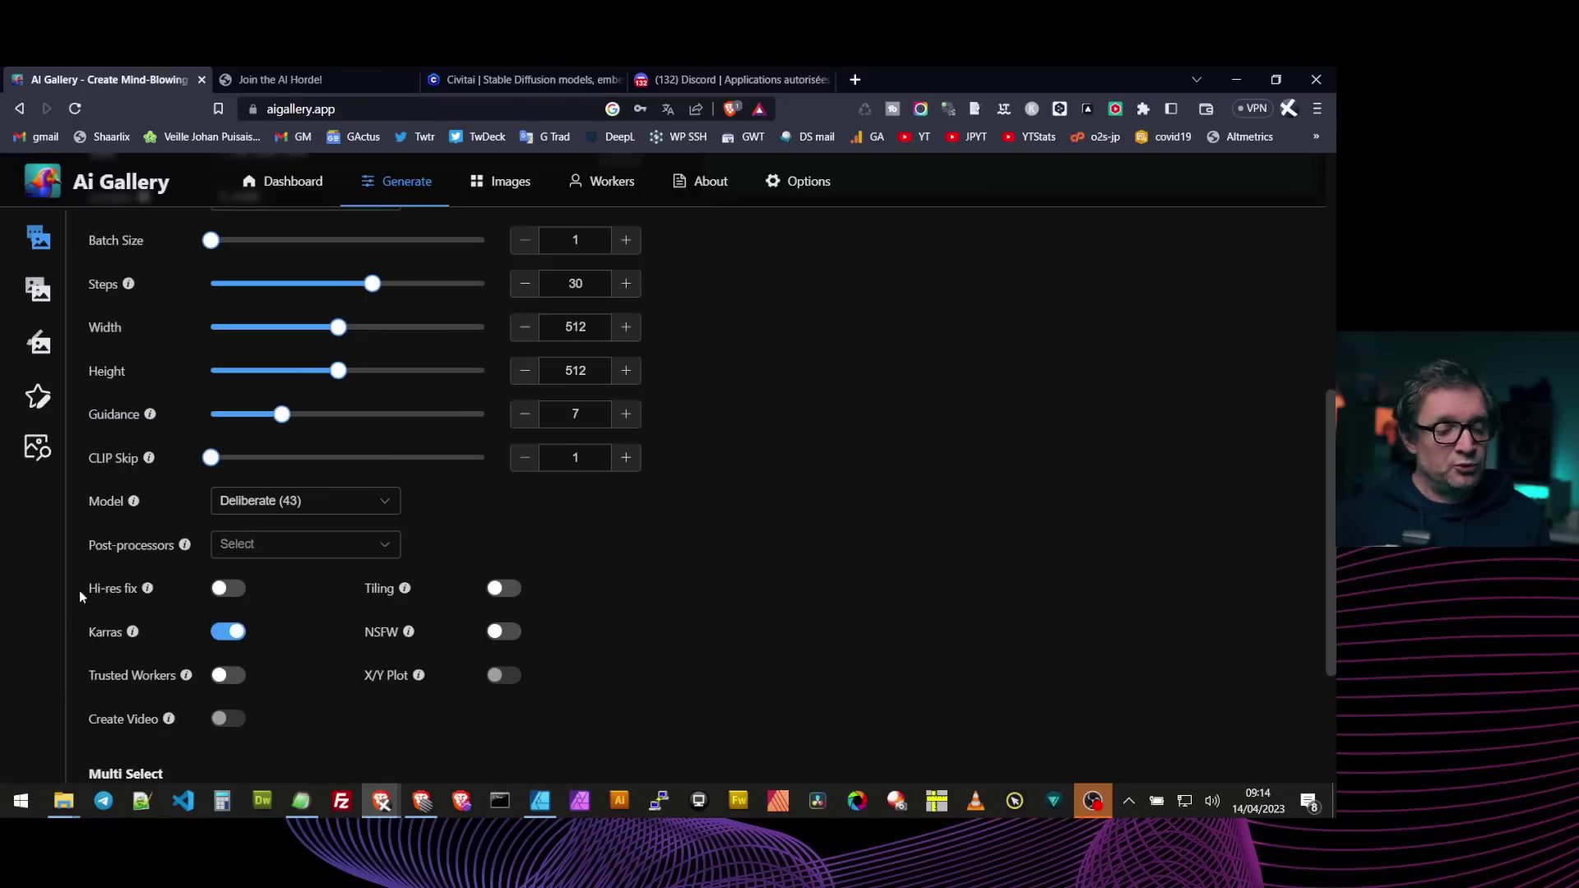
{"action": "mouse_move", "coordinate": [504, 674]}
{"action": "left_click", "coordinate": [503, 632]}
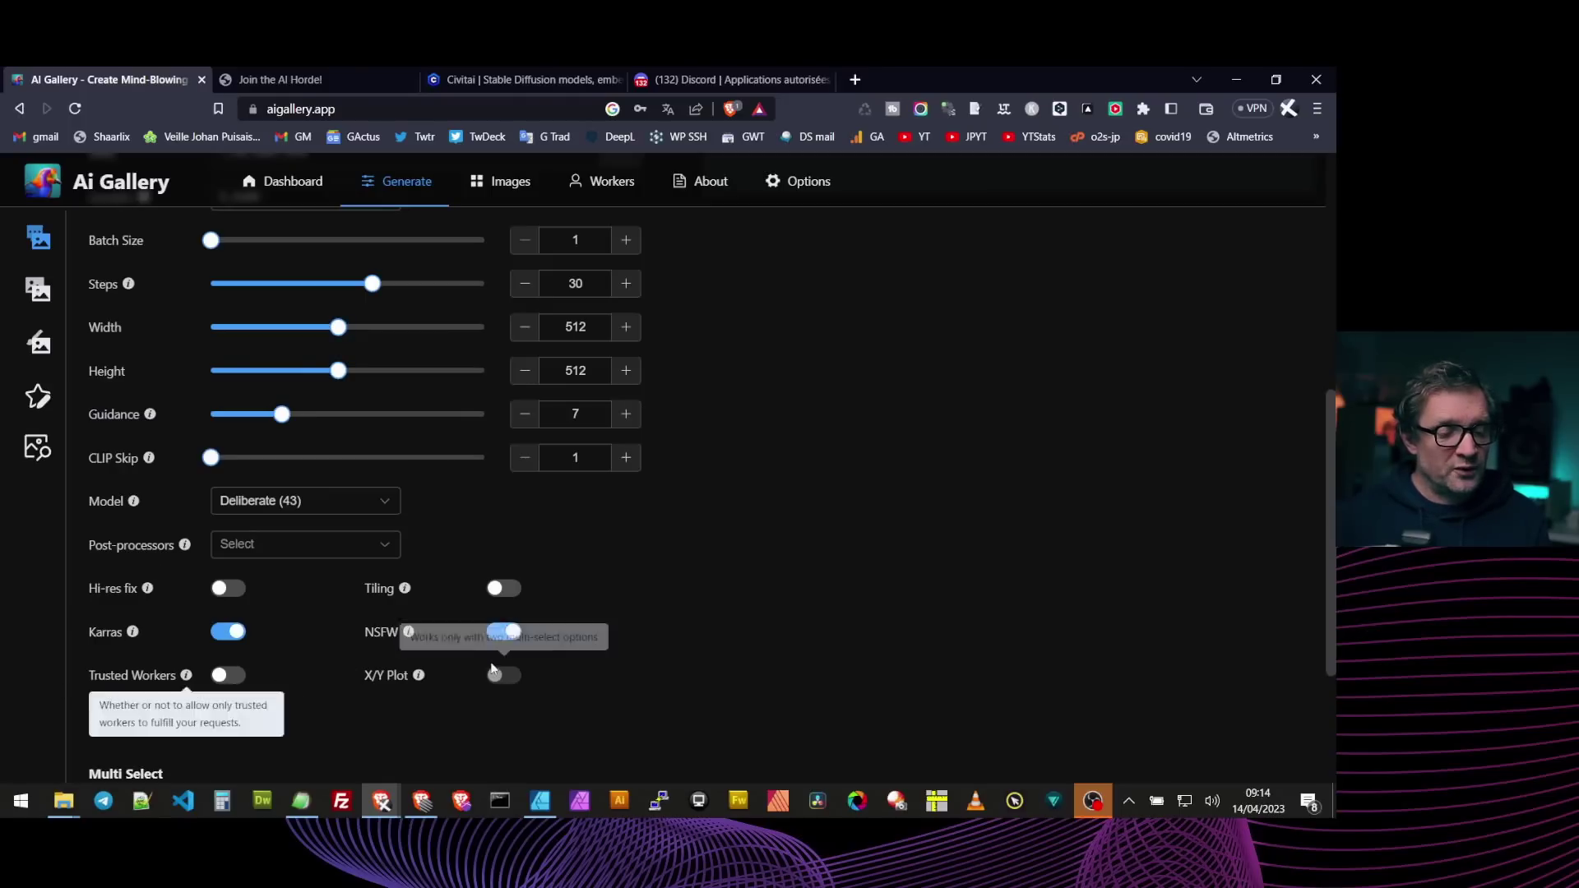
{"action": "scroll", "coordinate": [370, 675], "scroll_direction": "up", "scroll_amount": 7}
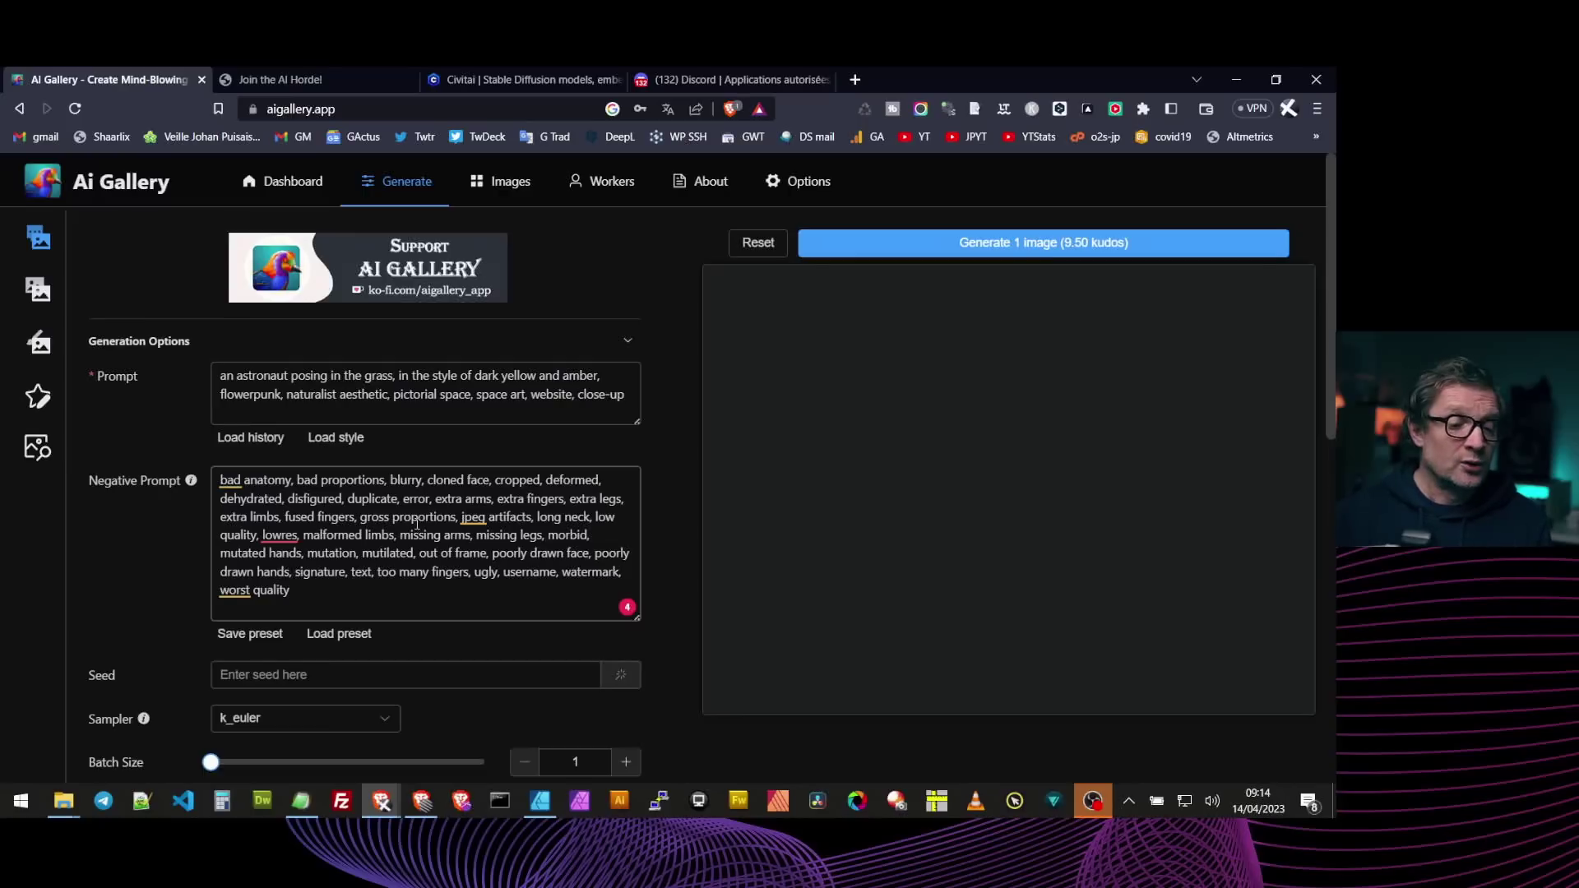
{"action": "left_click", "coordinate": [1022, 249]}
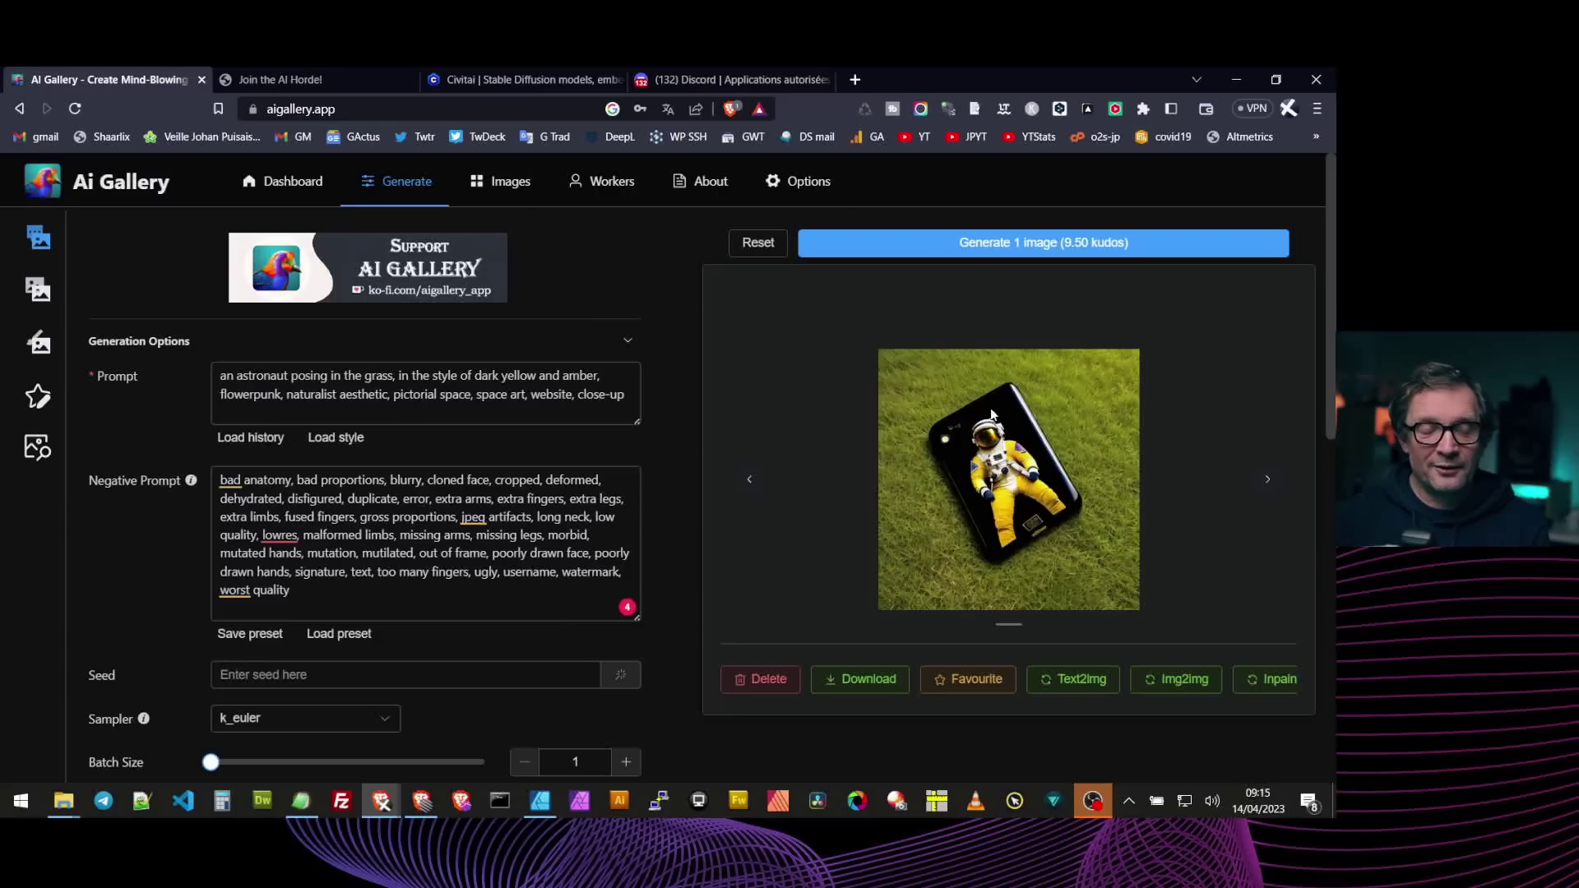
Review the generated astronaut image and the form's prompt, negative prompt, seed, sampler, steps and width settings.
{"action": "scroll", "coordinate": [663, 429], "scroll_direction": "down", "scroll_amount": 1}
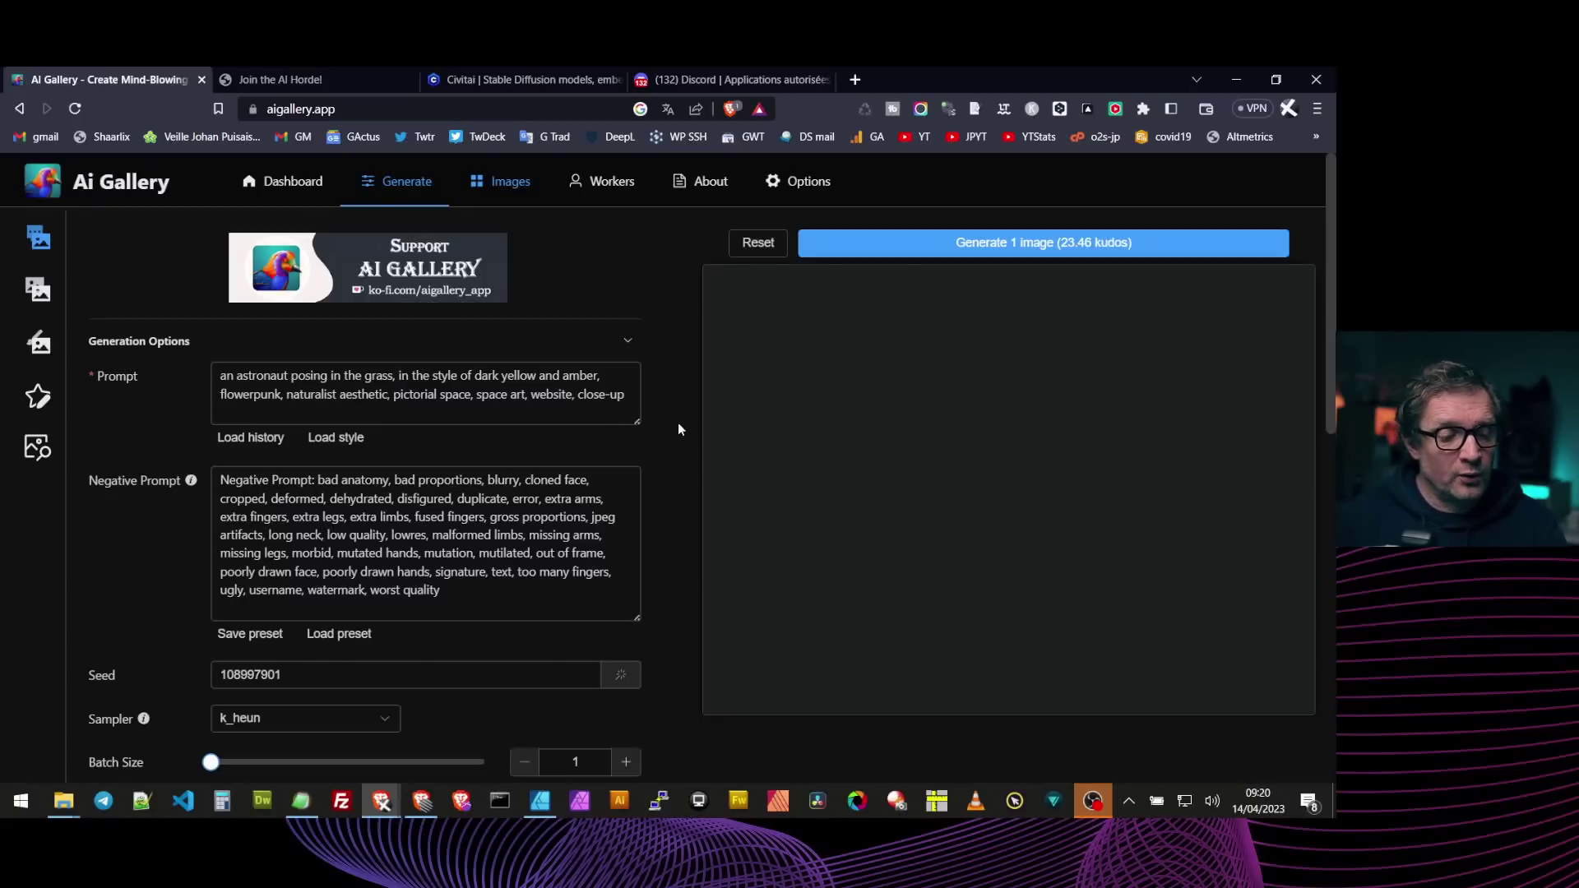
{"action": "scroll", "coordinate": [678, 422], "scroll_direction": "down", "scroll_amount": 1}
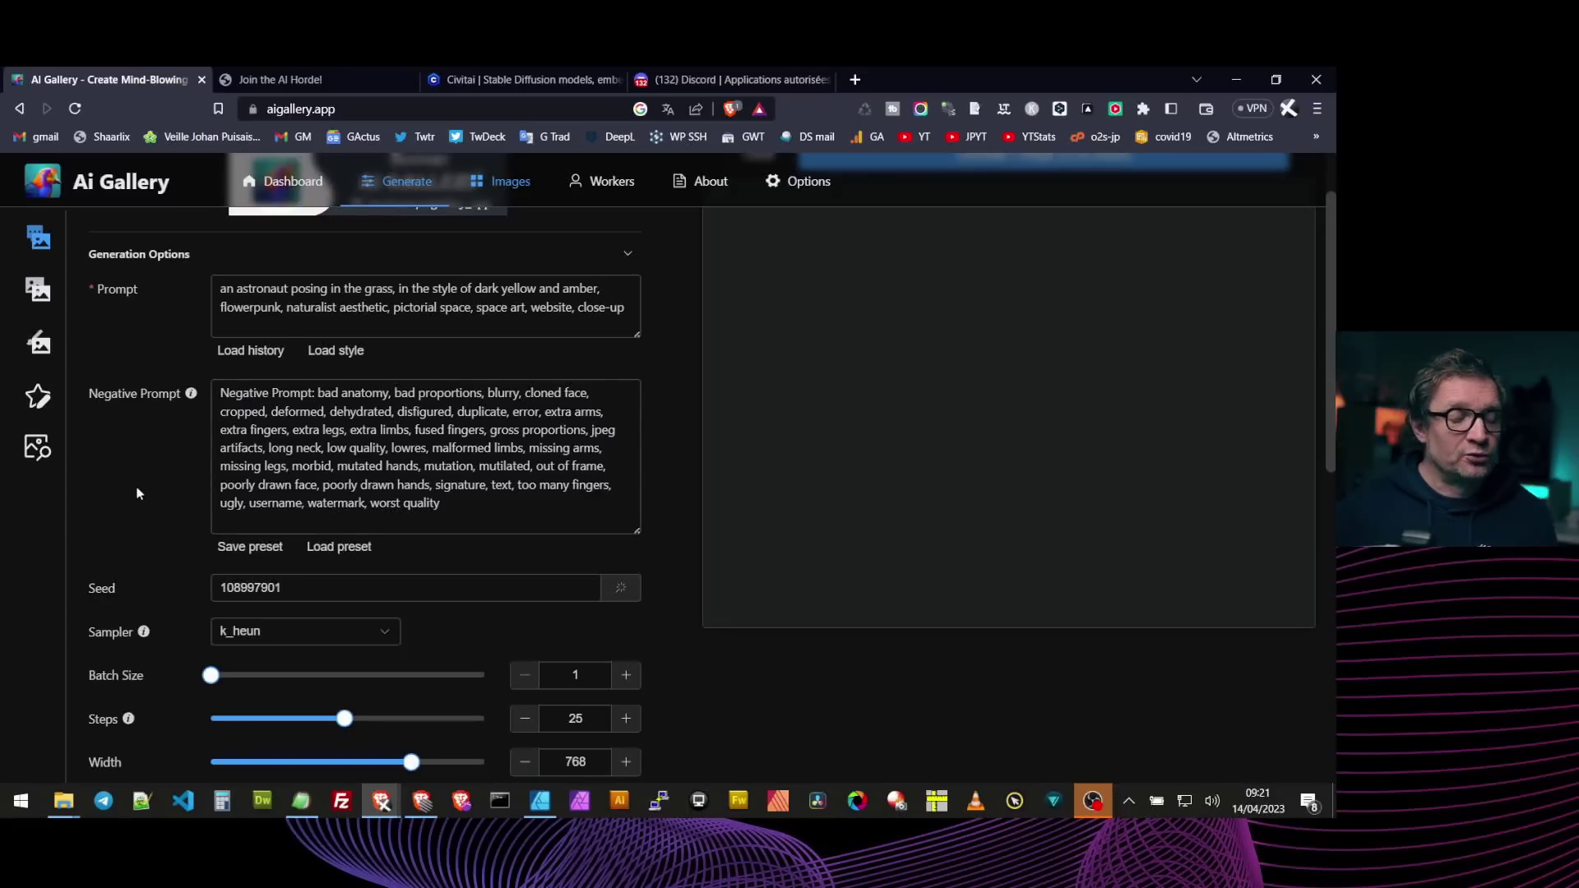
{"action": "scroll", "coordinate": [494, 312], "scroll_direction": "up", "scroll_amount": 1}
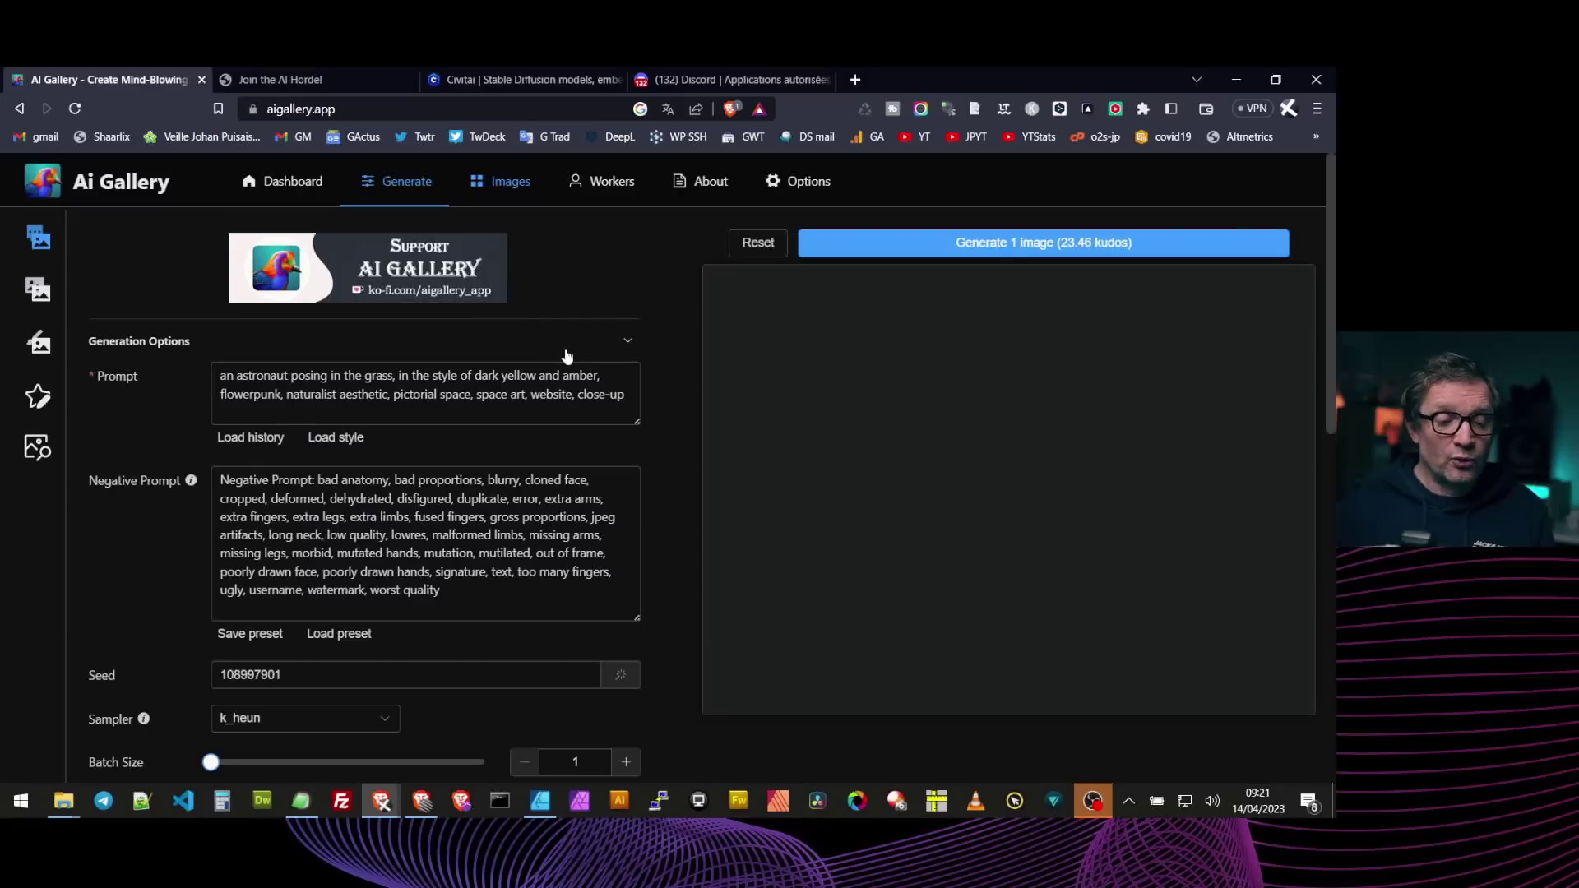
Review the sampler explanation and the list of available samplers, keeping k_heun selected.
{"action": "scroll", "coordinate": [679, 319], "scroll_direction": "down", "scroll_amount": 4}
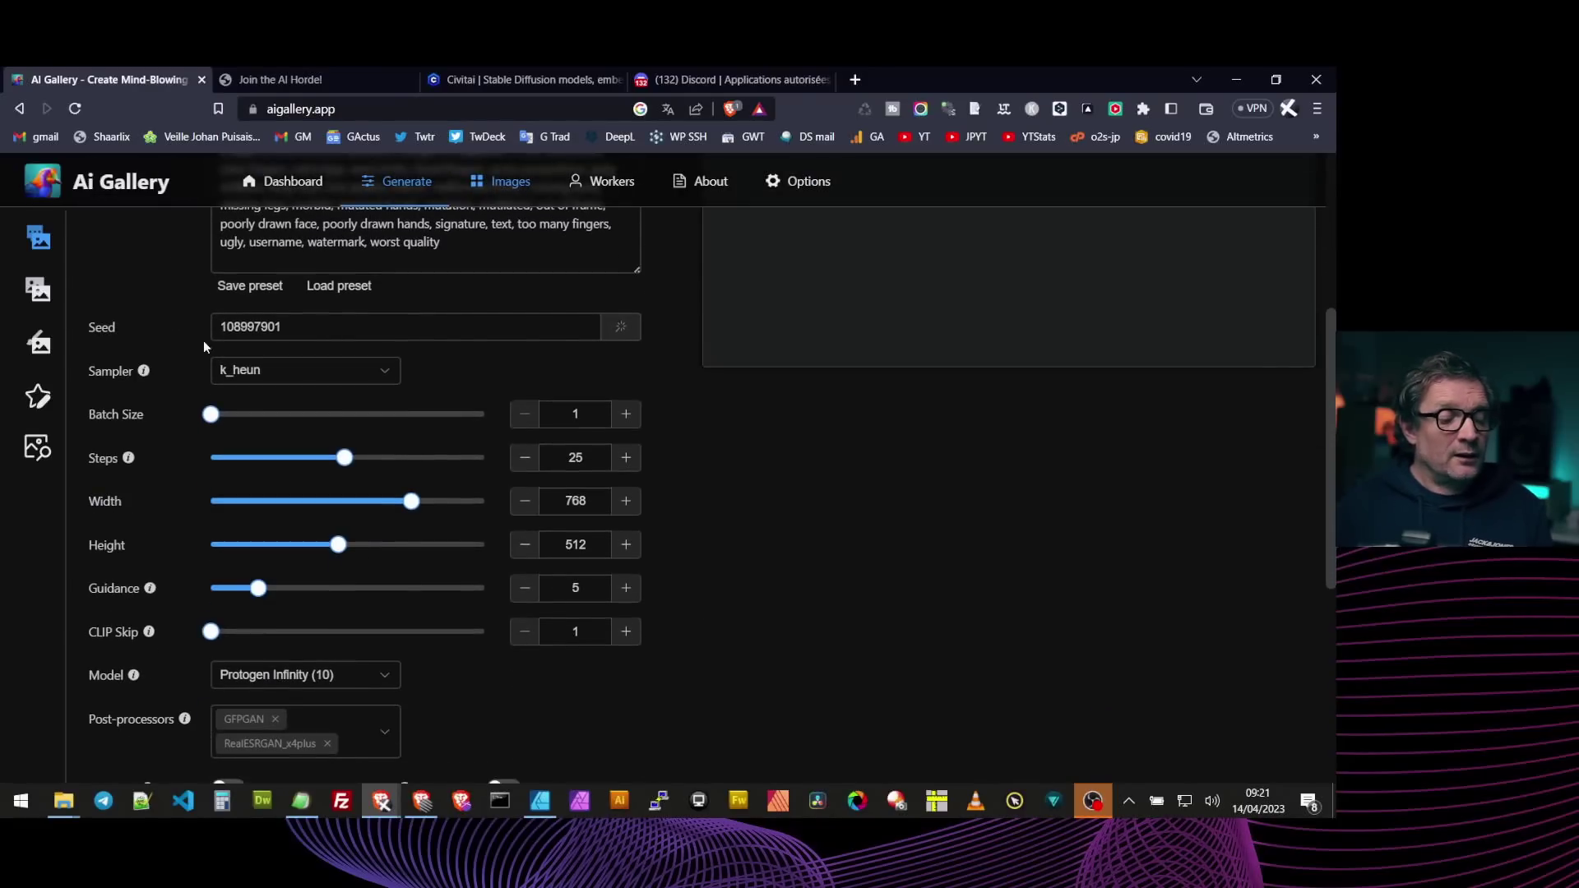
{"action": "scroll", "coordinate": [288, 317], "scroll_direction": "up", "scroll_amount": 1}
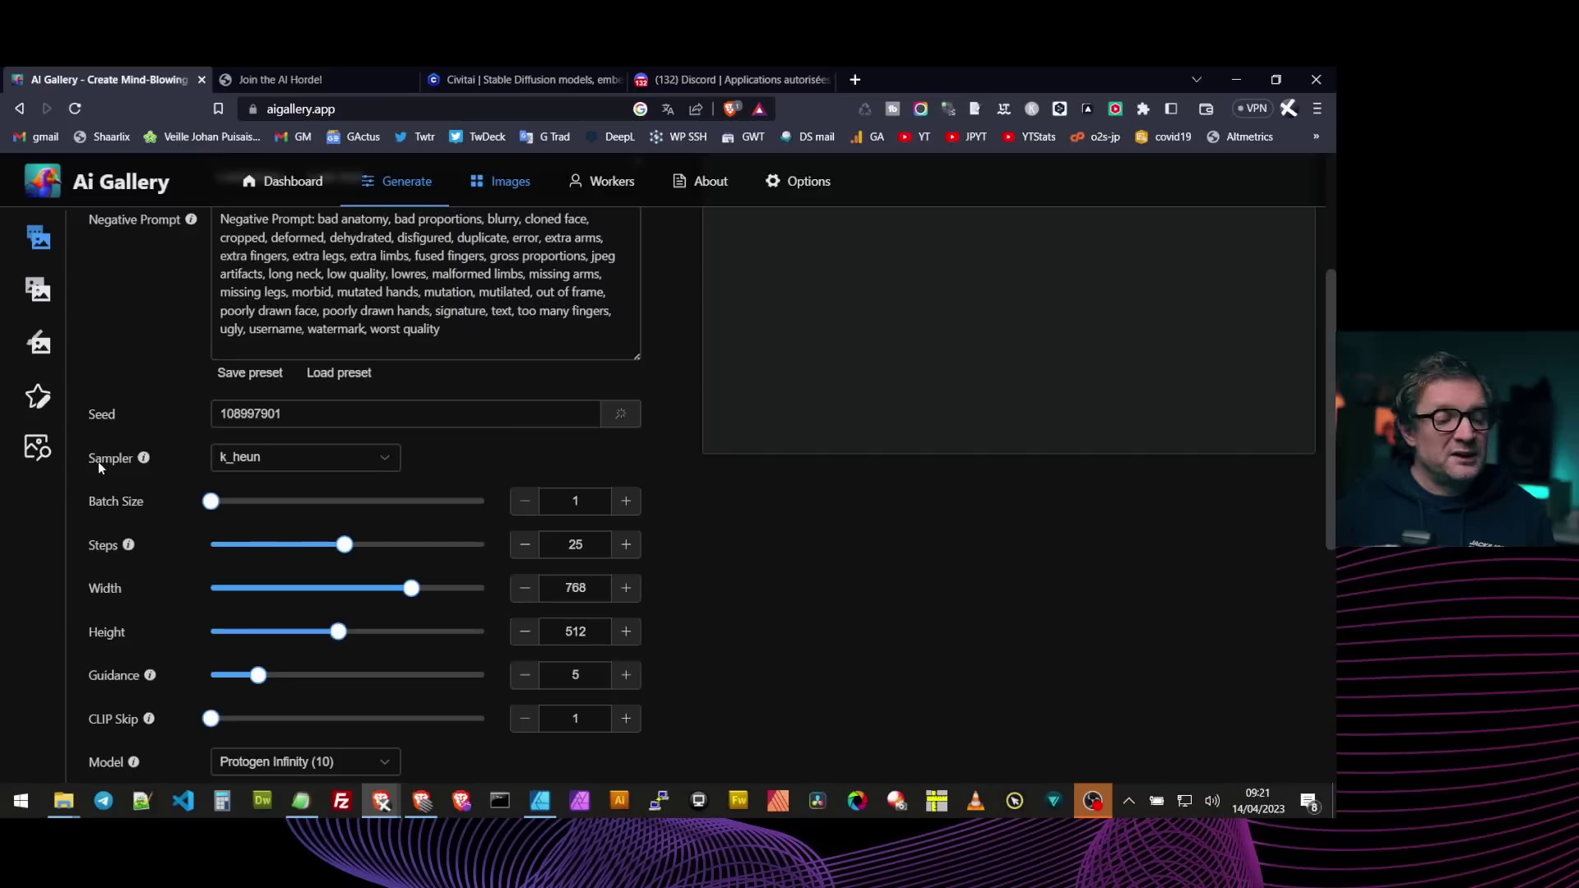
{"action": "mouse_move", "coordinate": [144, 458]}
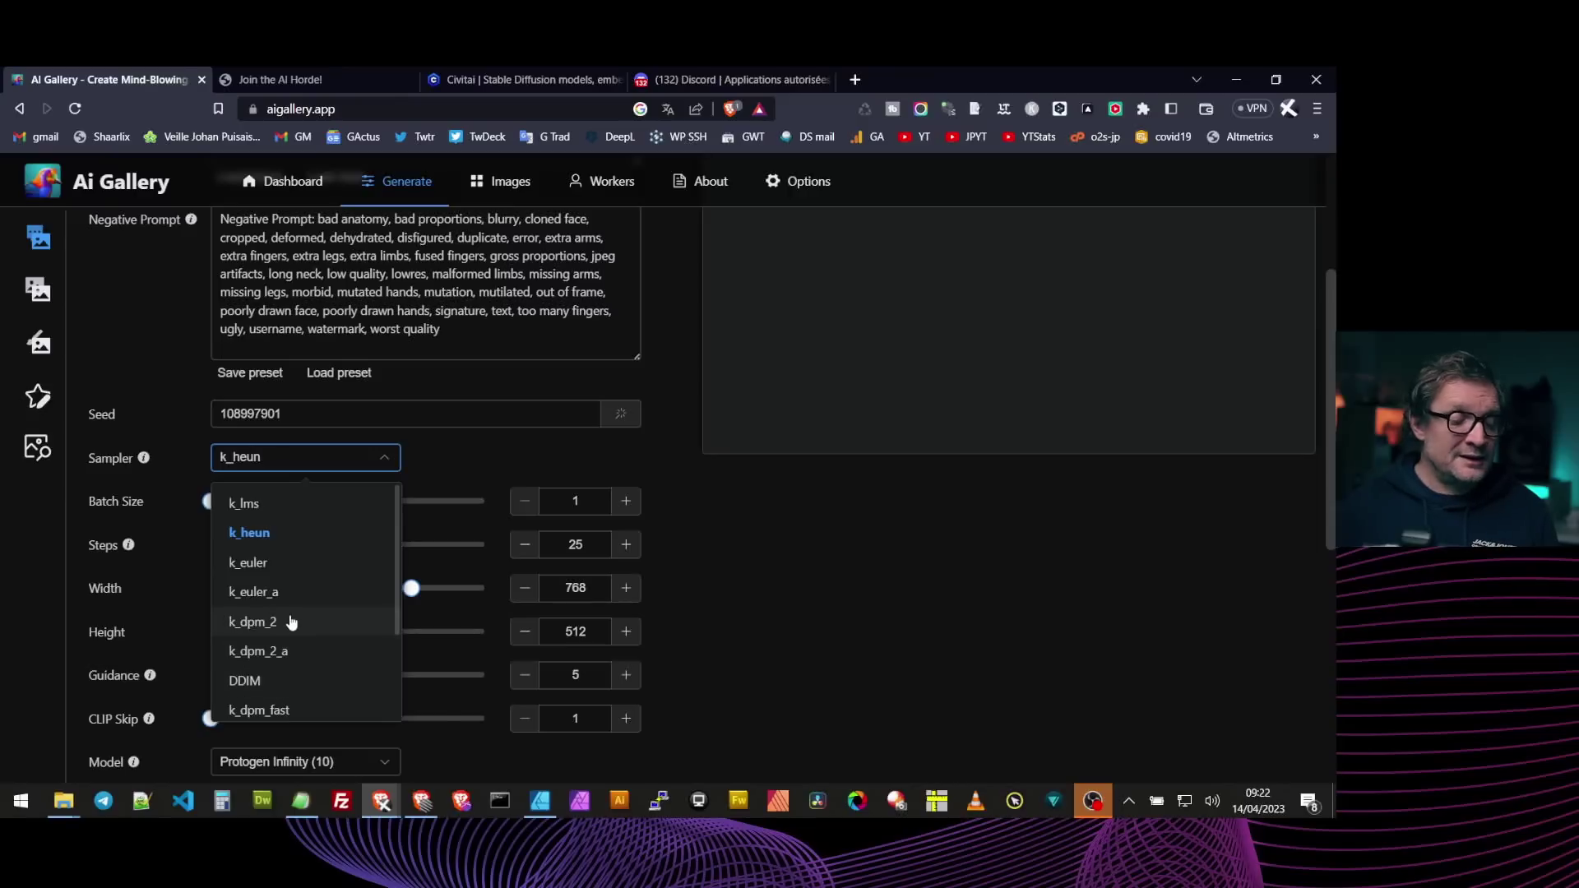
{"action": "left_click", "coordinate": [278, 534]}
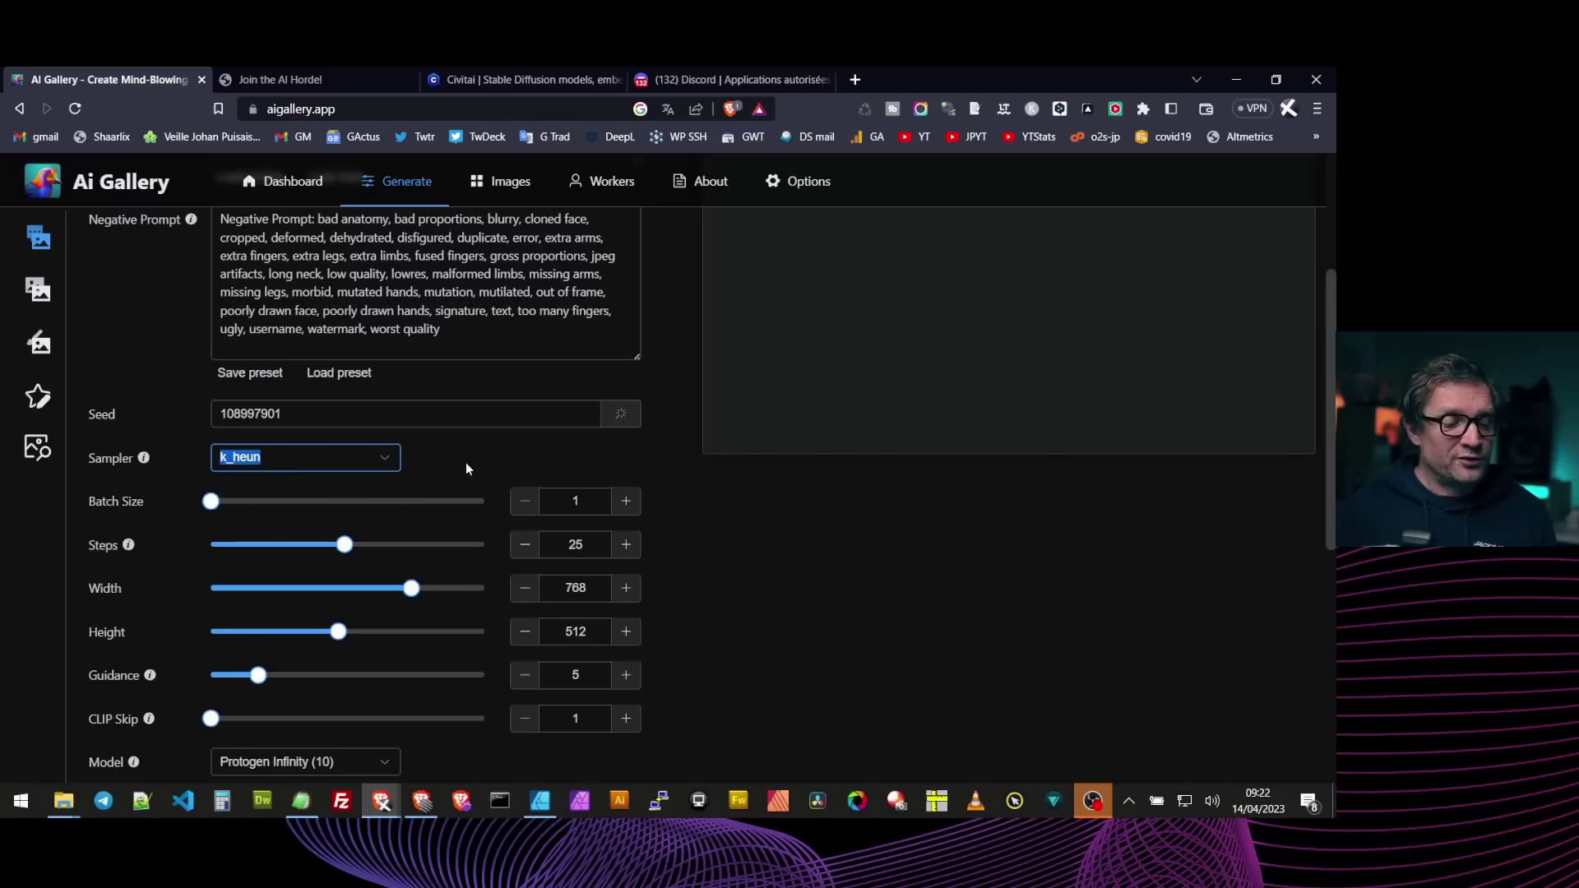
Raise the batch size to 4 and check the kudos cost of generating the images.
{"action": "scroll", "coordinate": [757, 499], "scroll_direction": "down", "scroll_amount": 1}
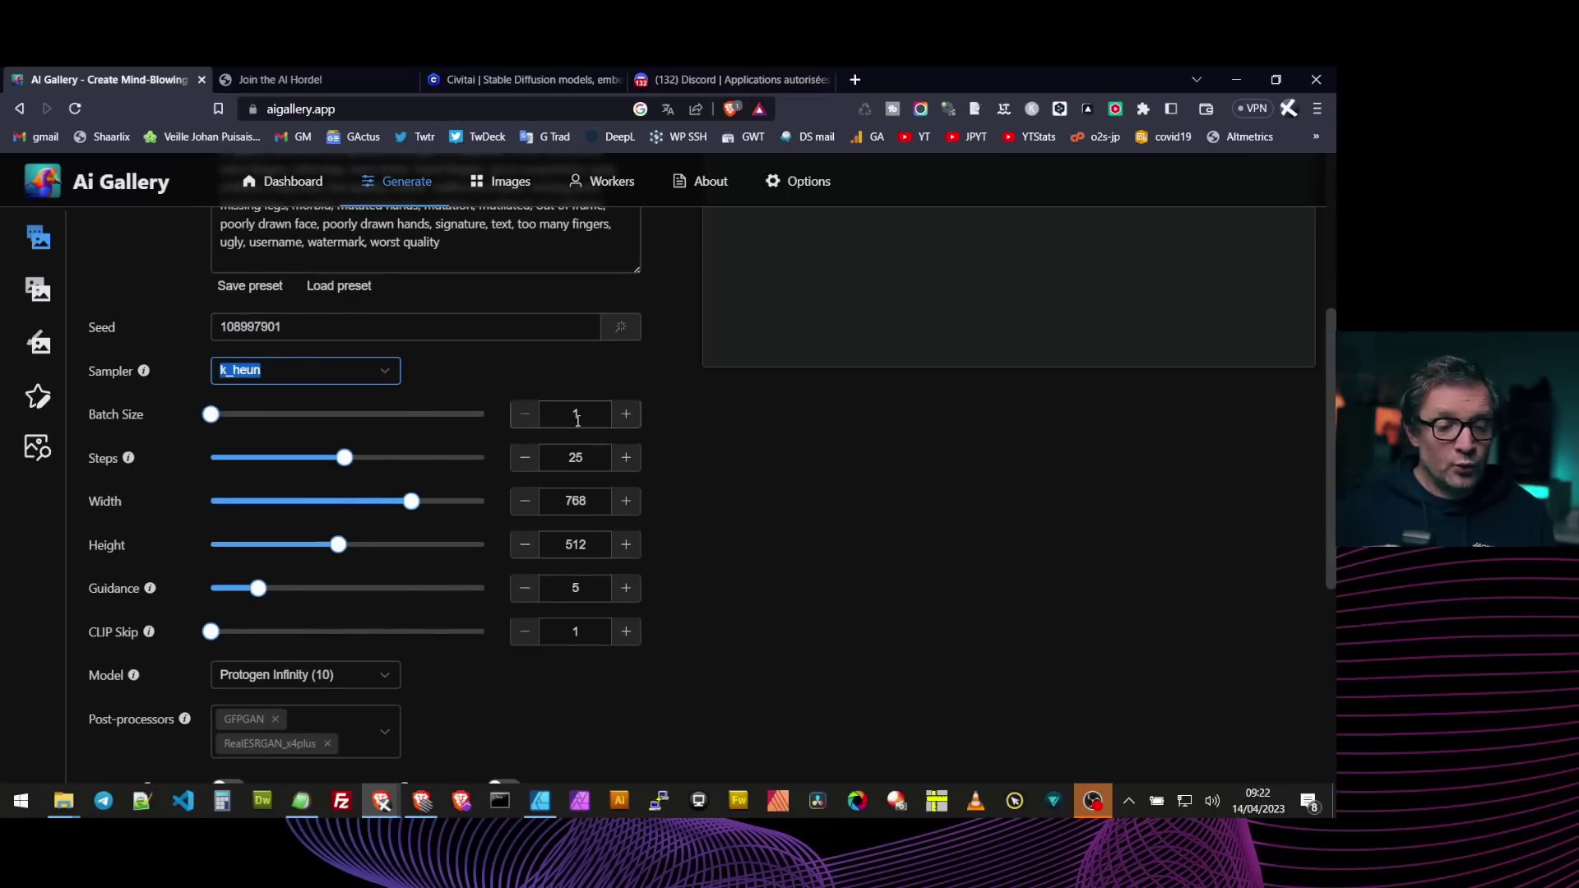
{"action": "left_click", "coordinate": [625, 417]}
{"action": "left_click", "coordinate": [625, 419]}
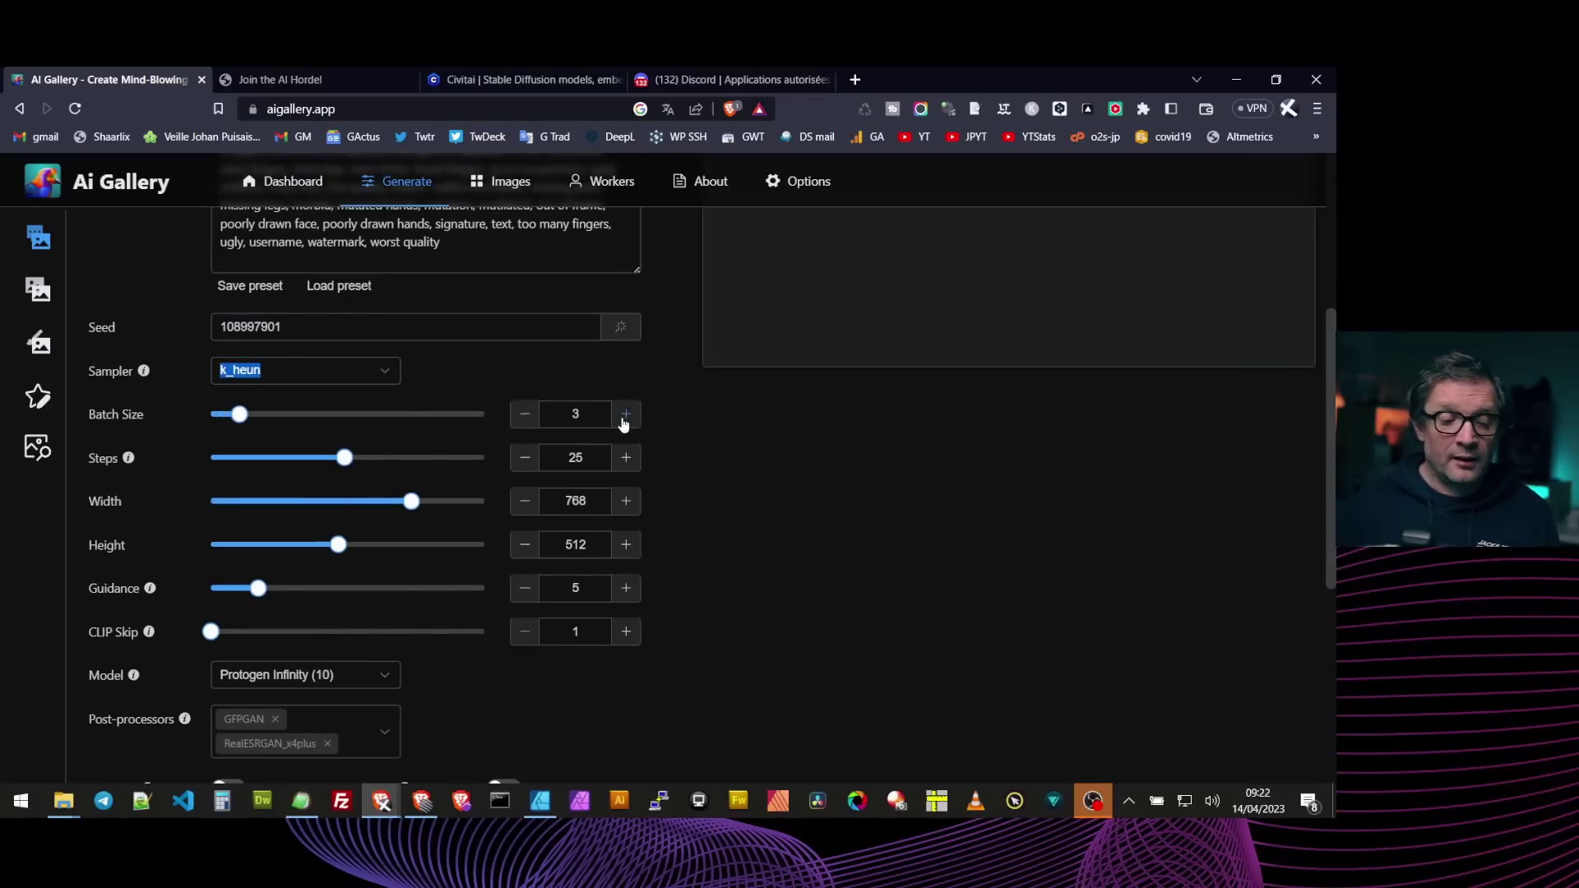
{"action": "left_click", "coordinate": [627, 418]}
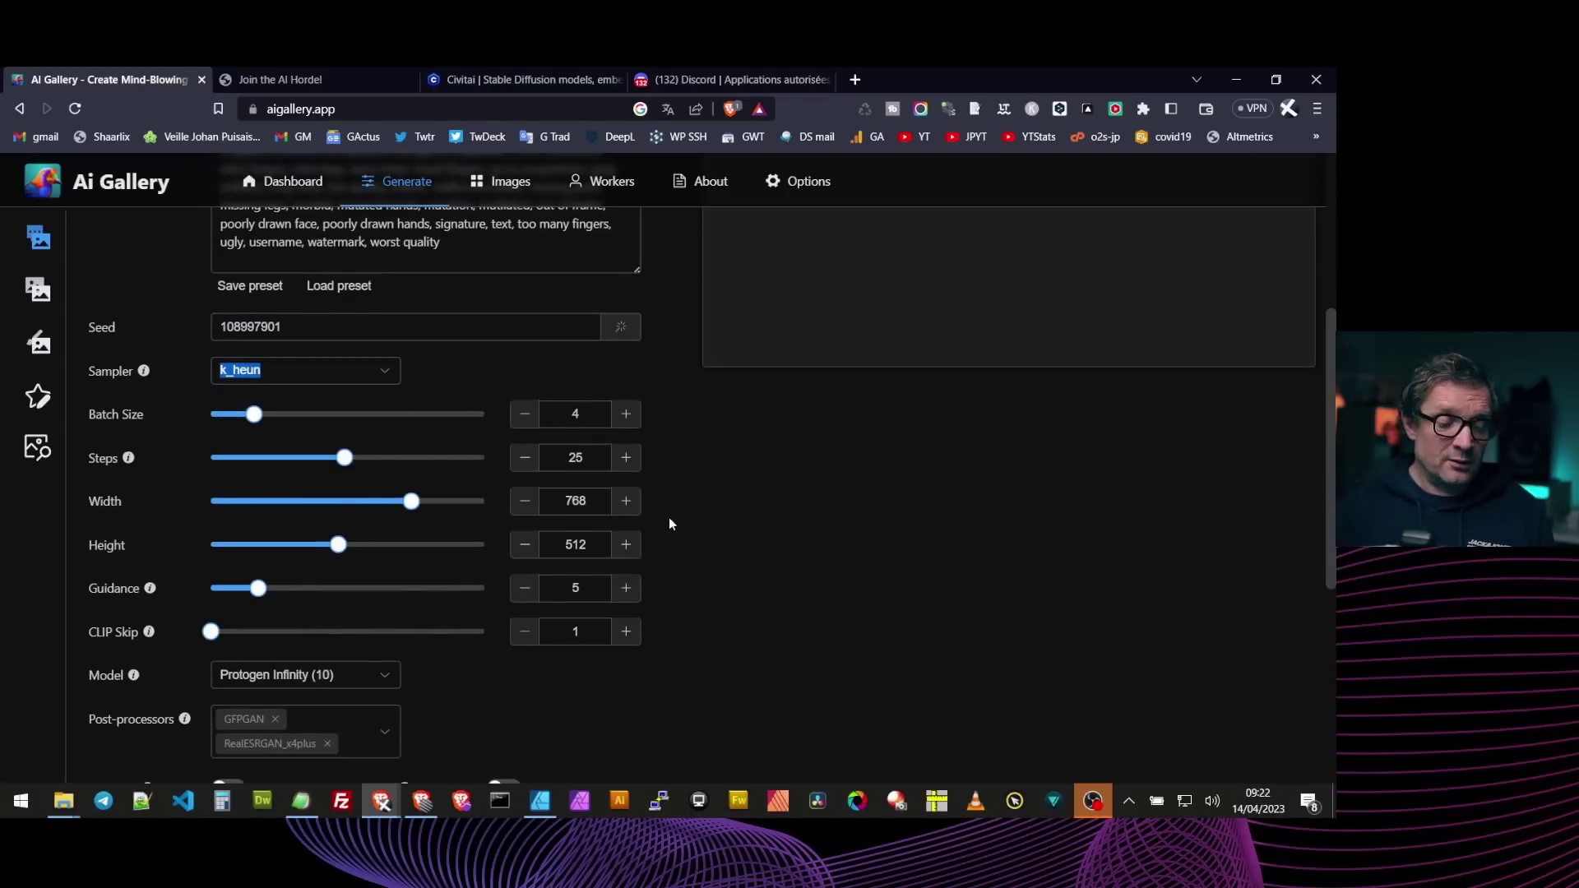
{"action": "scroll", "coordinate": [669, 523], "scroll_direction": "up", "scroll_amount": 4}
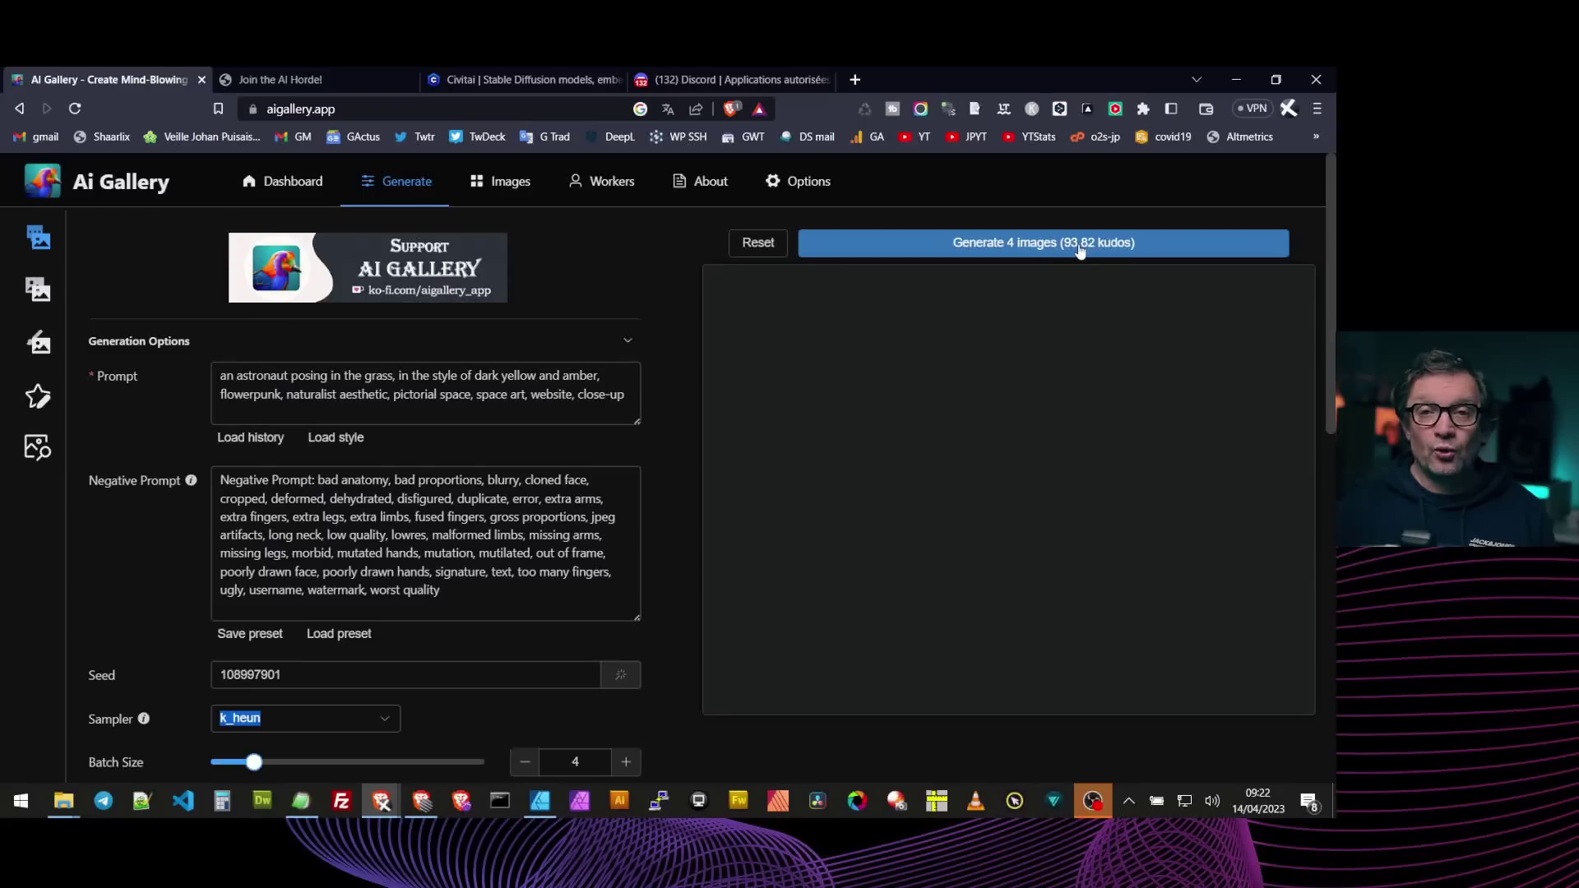
{"action": "left_click", "coordinate": [1078, 247]}
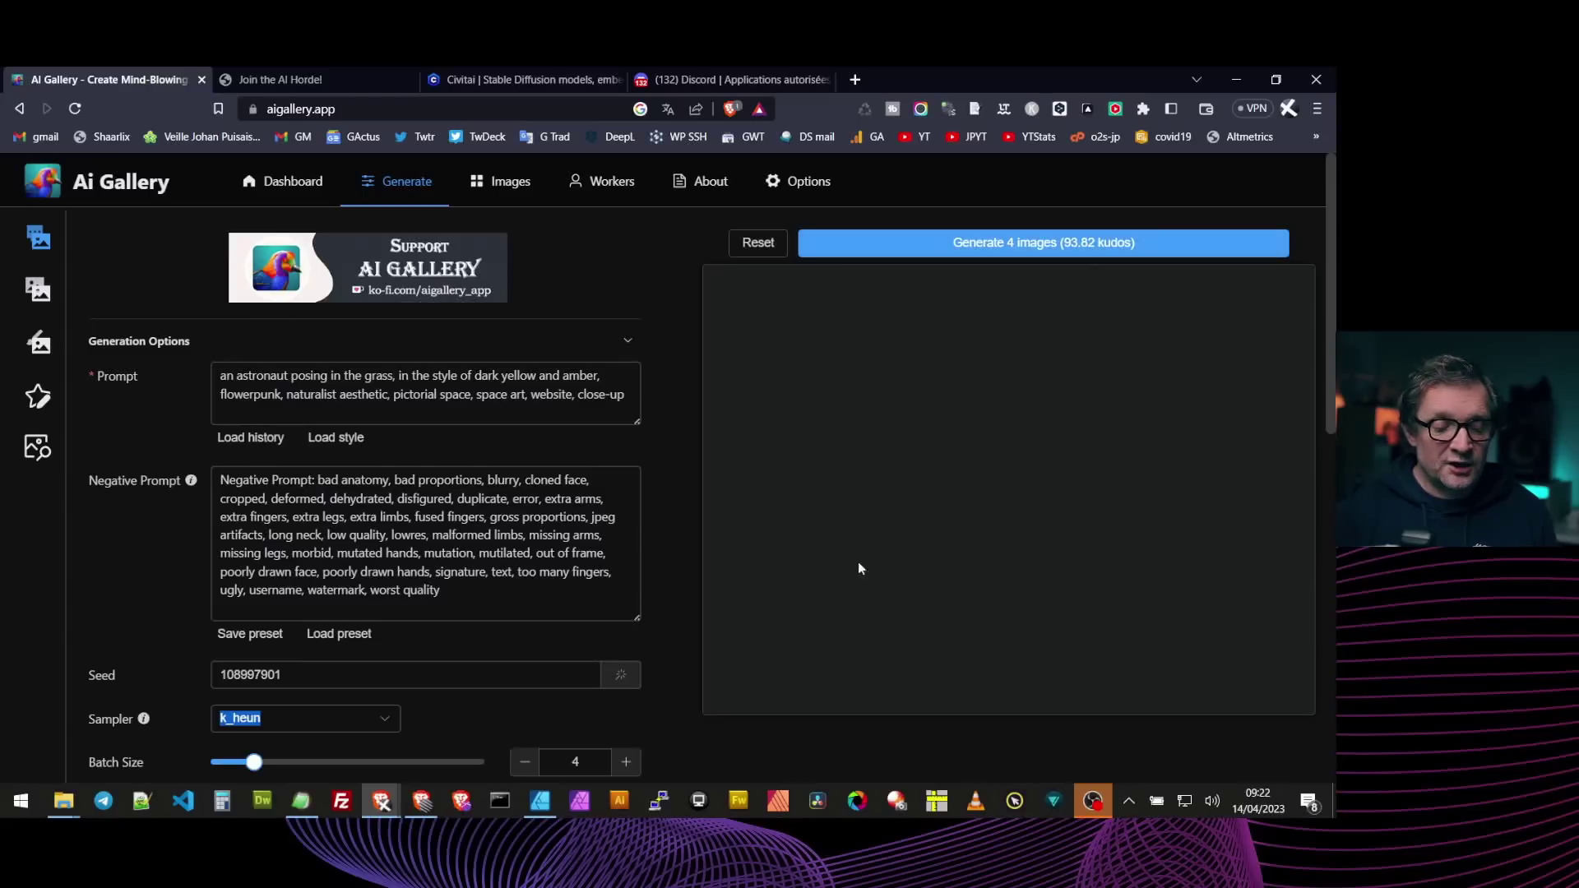
Set the batch size back to 1.
{"action": "left_click", "coordinate": [527, 765]}
{"action": "left_click", "coordinate": [526, 765]}
{"action": "left_click", "coordinate": [527, 765]}
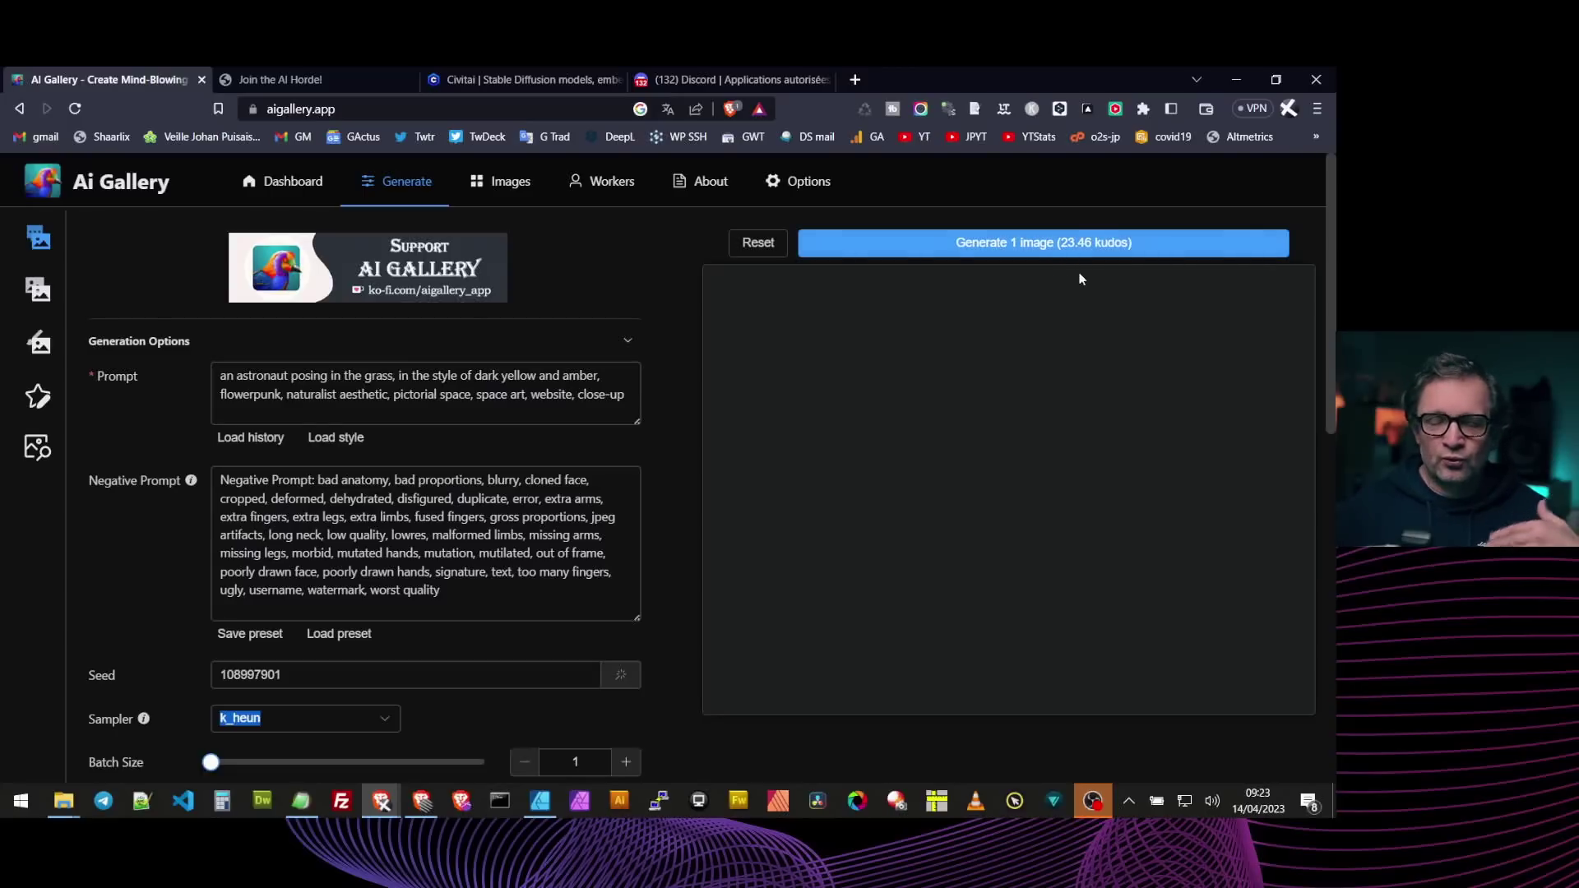
Review the steps, width and height settings and the kudos cost of generating one image.
{"action": "scroll", "coordinate": [665, 556], "scroll_direction": "down", "scroll_amount": 4}
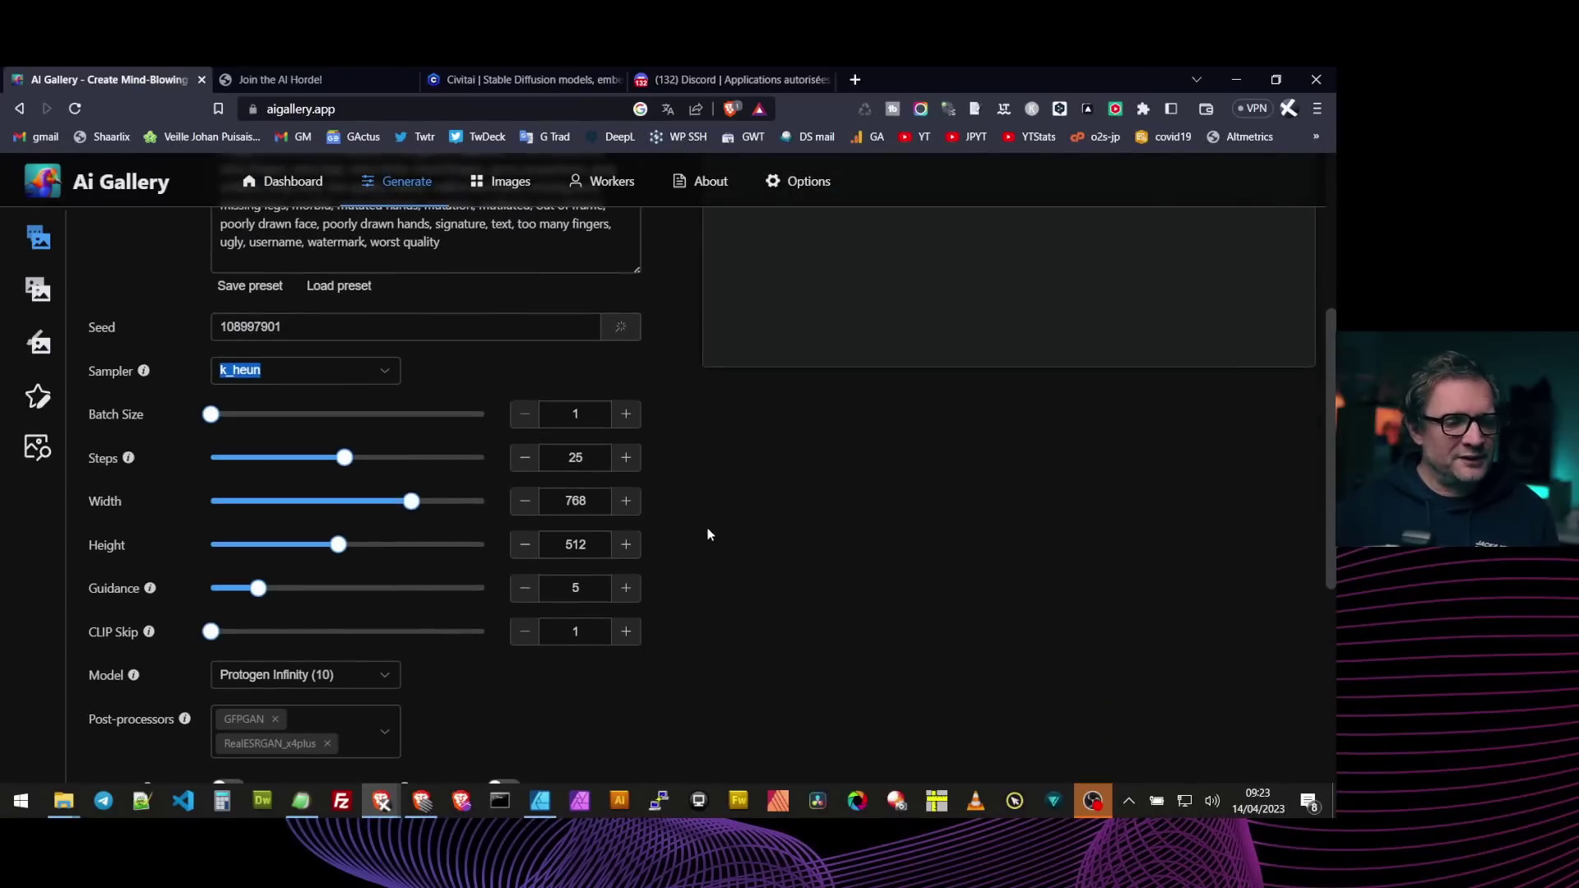
{"action": "mouse_move", "coordinate": [345, 456]}
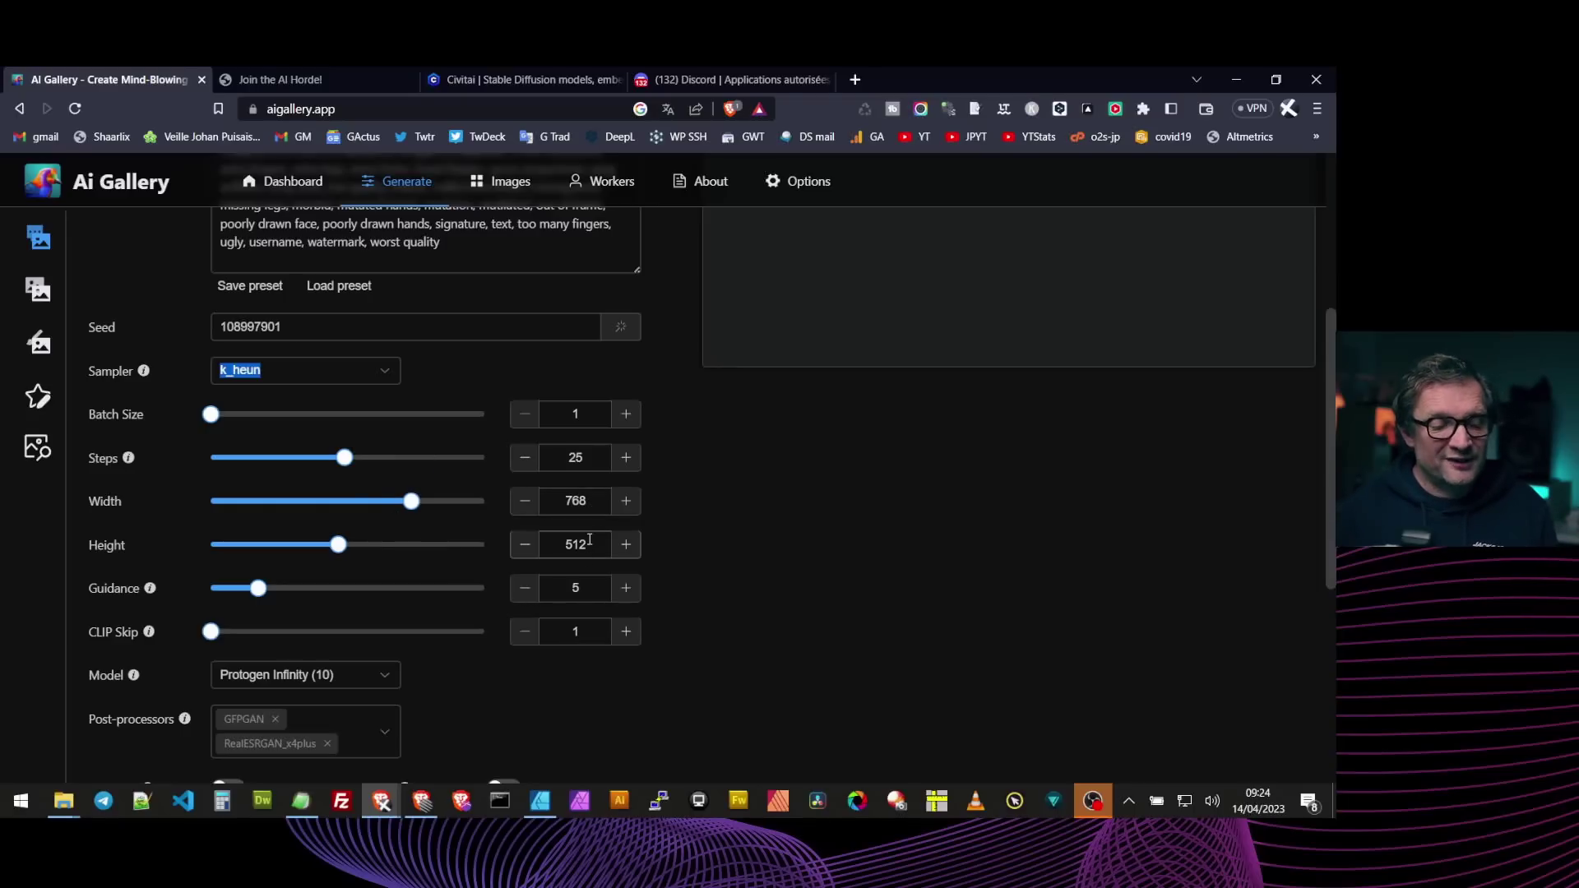
{"action": "scroll", "coordinate": [811, 652], "scroll_direction": "up", "scroll_amount": 3}
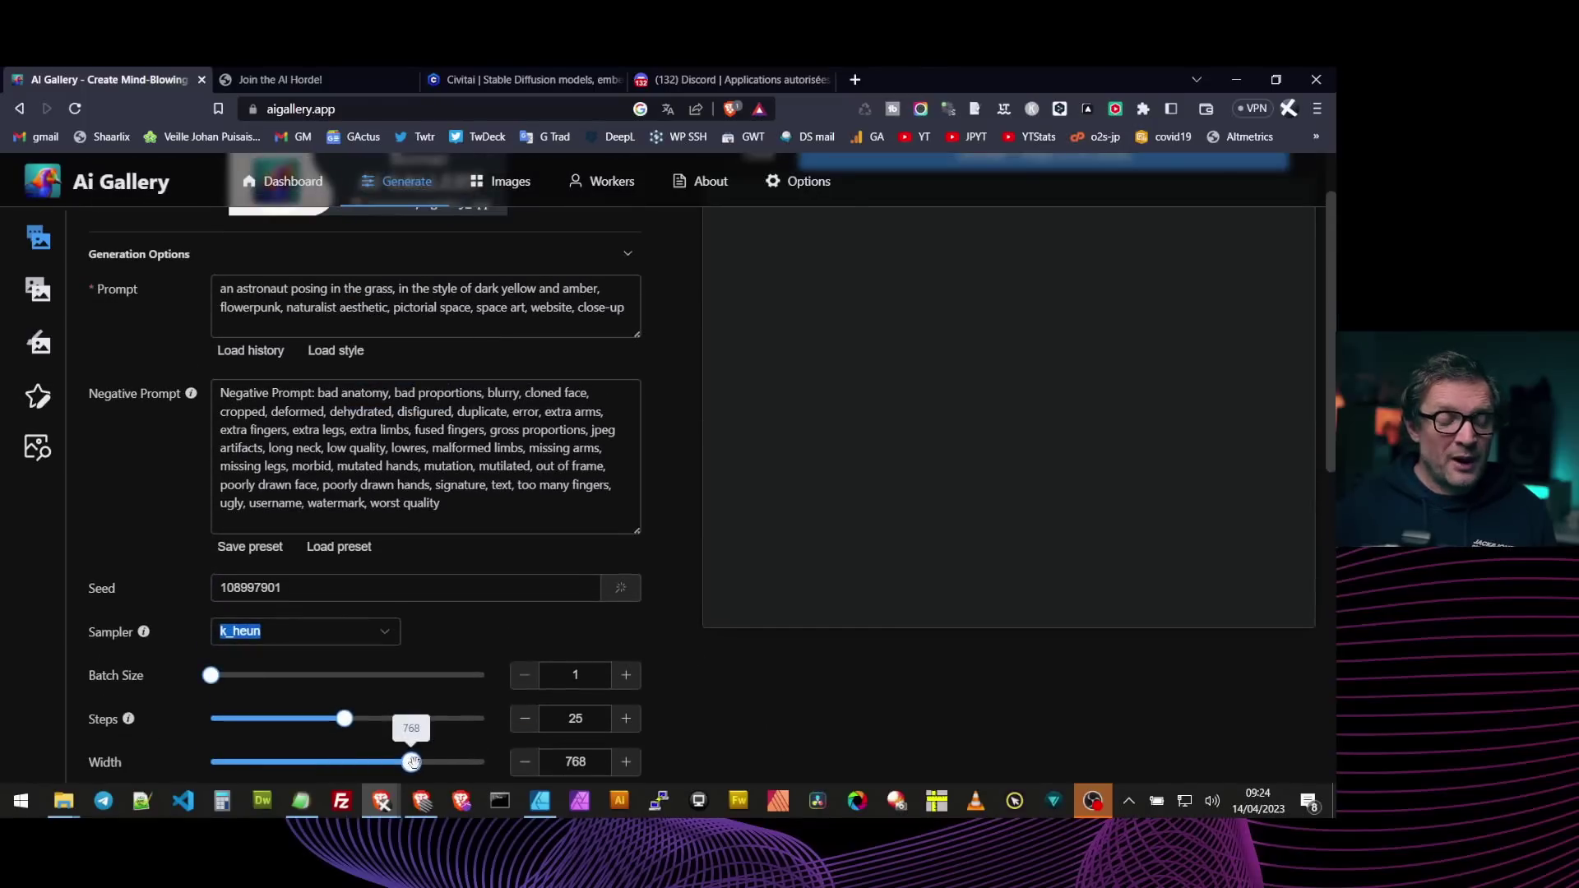
{"action": "scroll", "coordinate": [741, 698], "scroll_direction": "up", "scroll_amount": 1}
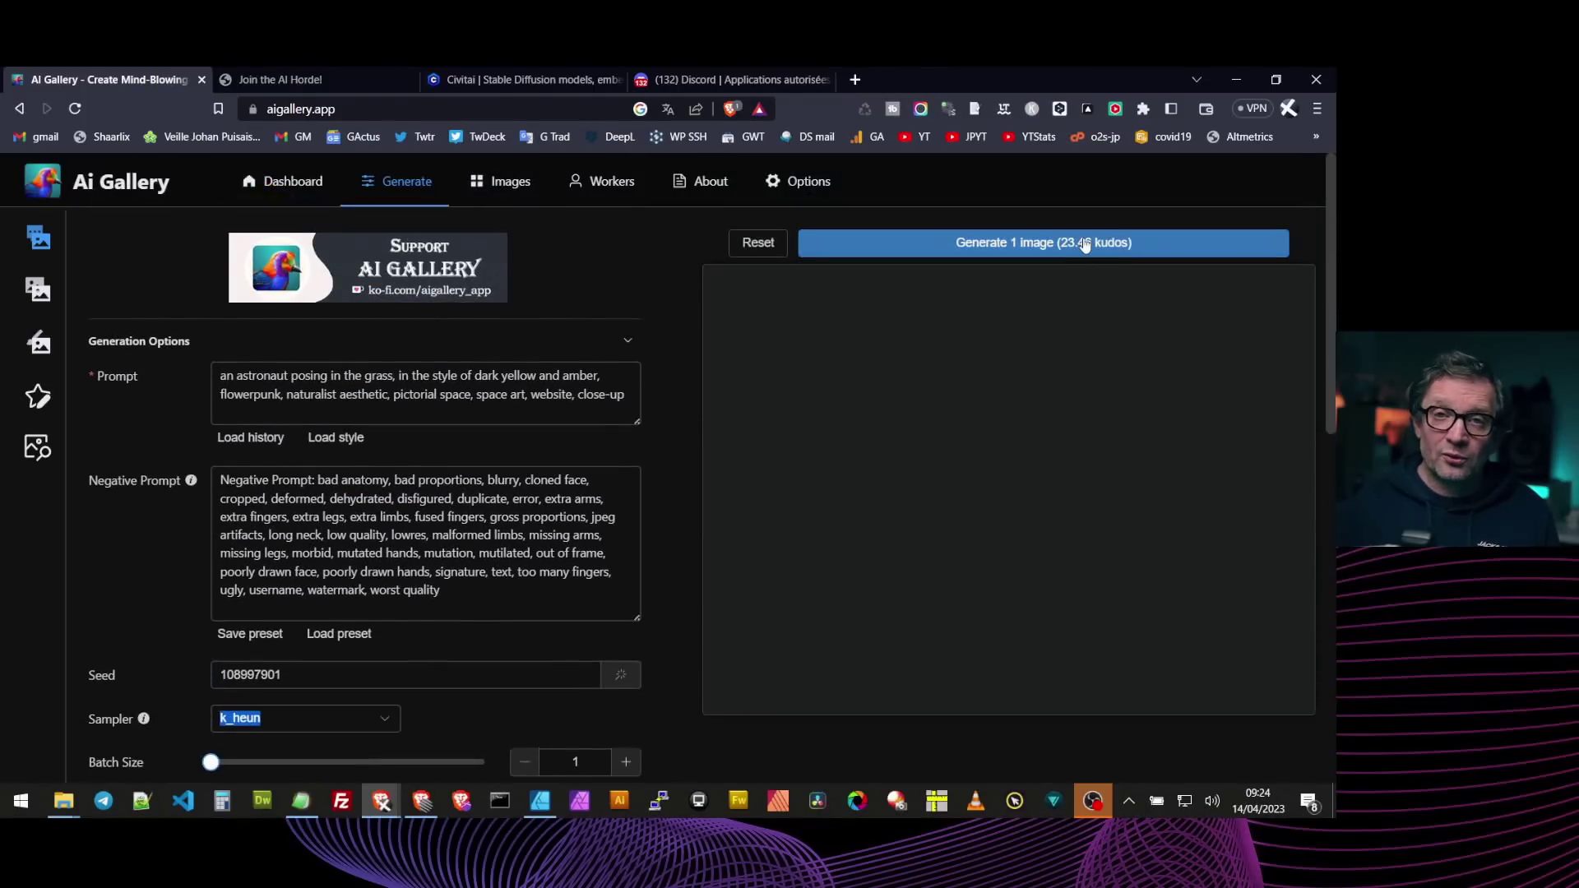
{"action": "scroll", "coordinate": [688, 456], "scroll_direction": "down", "scroll_amount": 4}
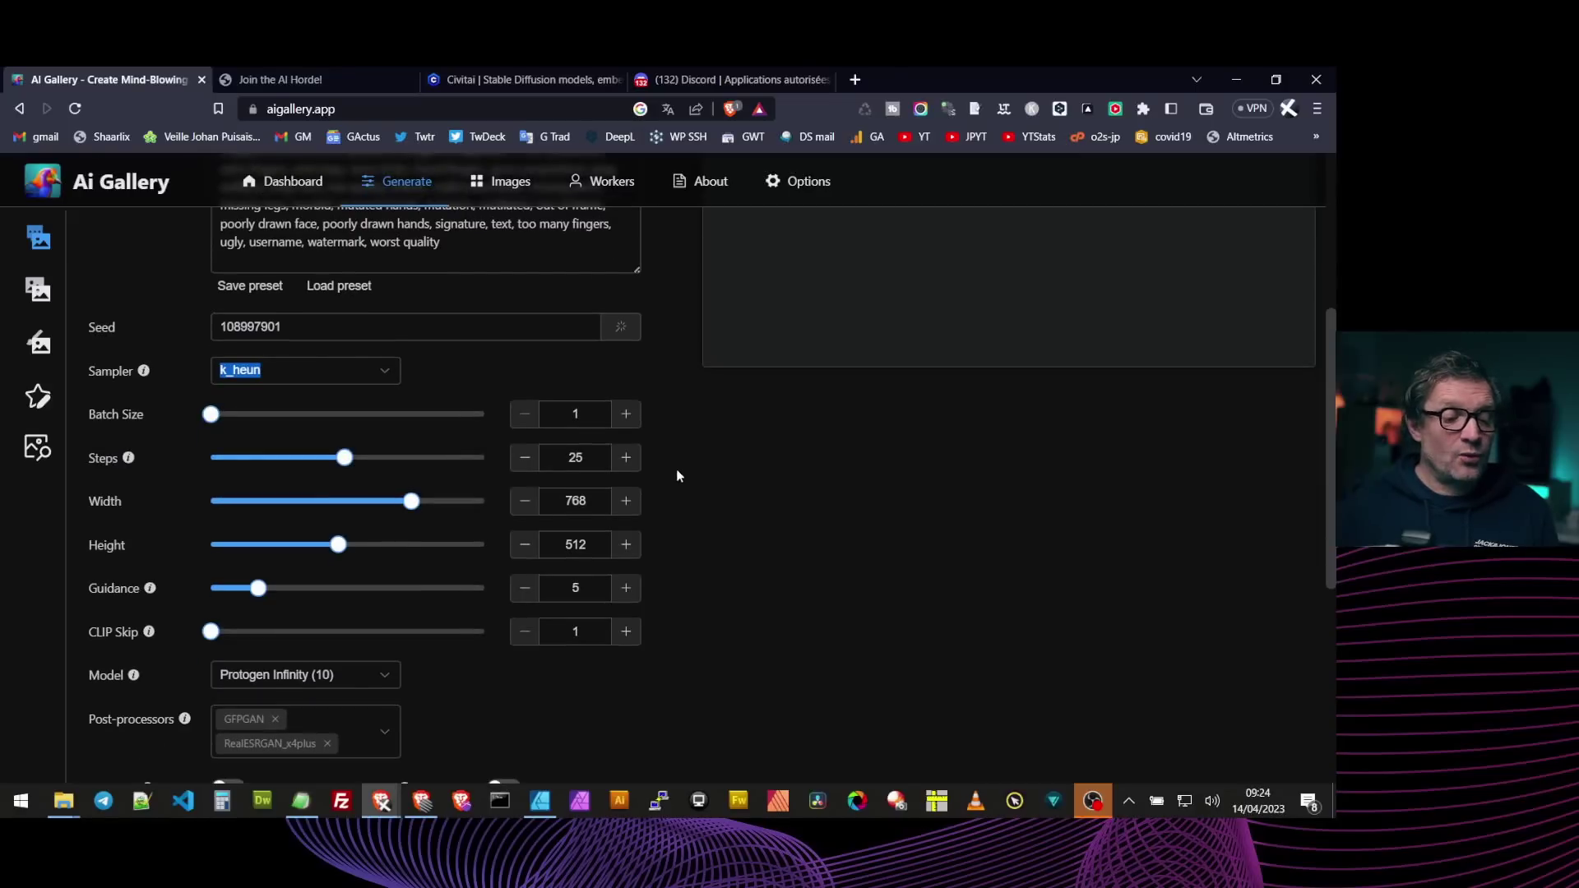
{"action": "scroll", "coordinate": [692, 465], "scroll_direction": "down", "scroll_amount": 1}
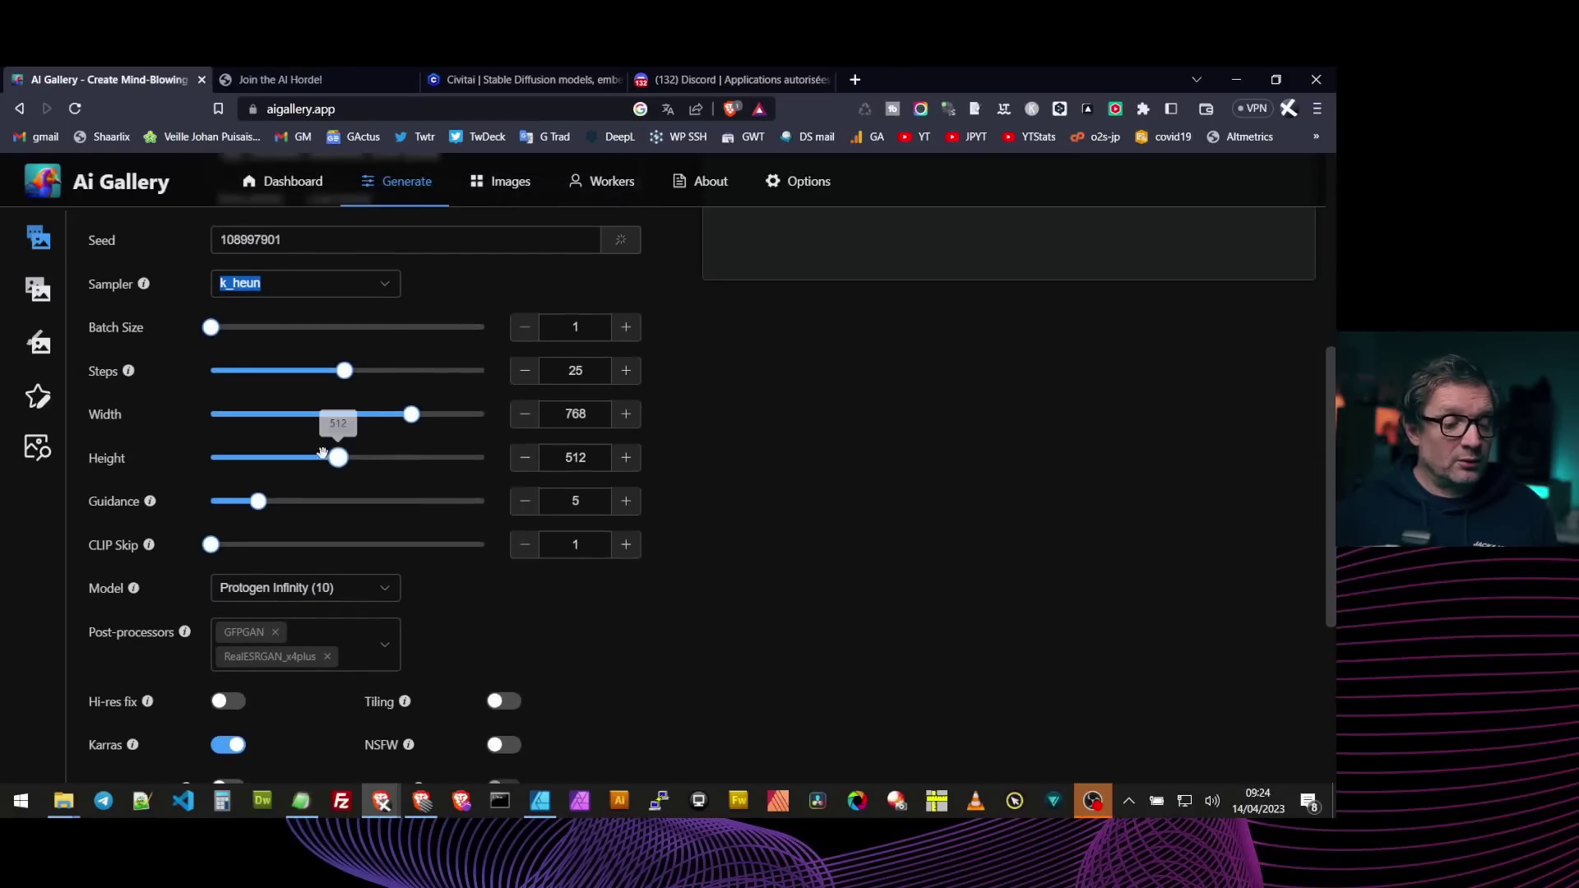
Try a guidance value of 18 and restore it to 5.
{"action": "mouse_move", "coordinate": [260, 502]}
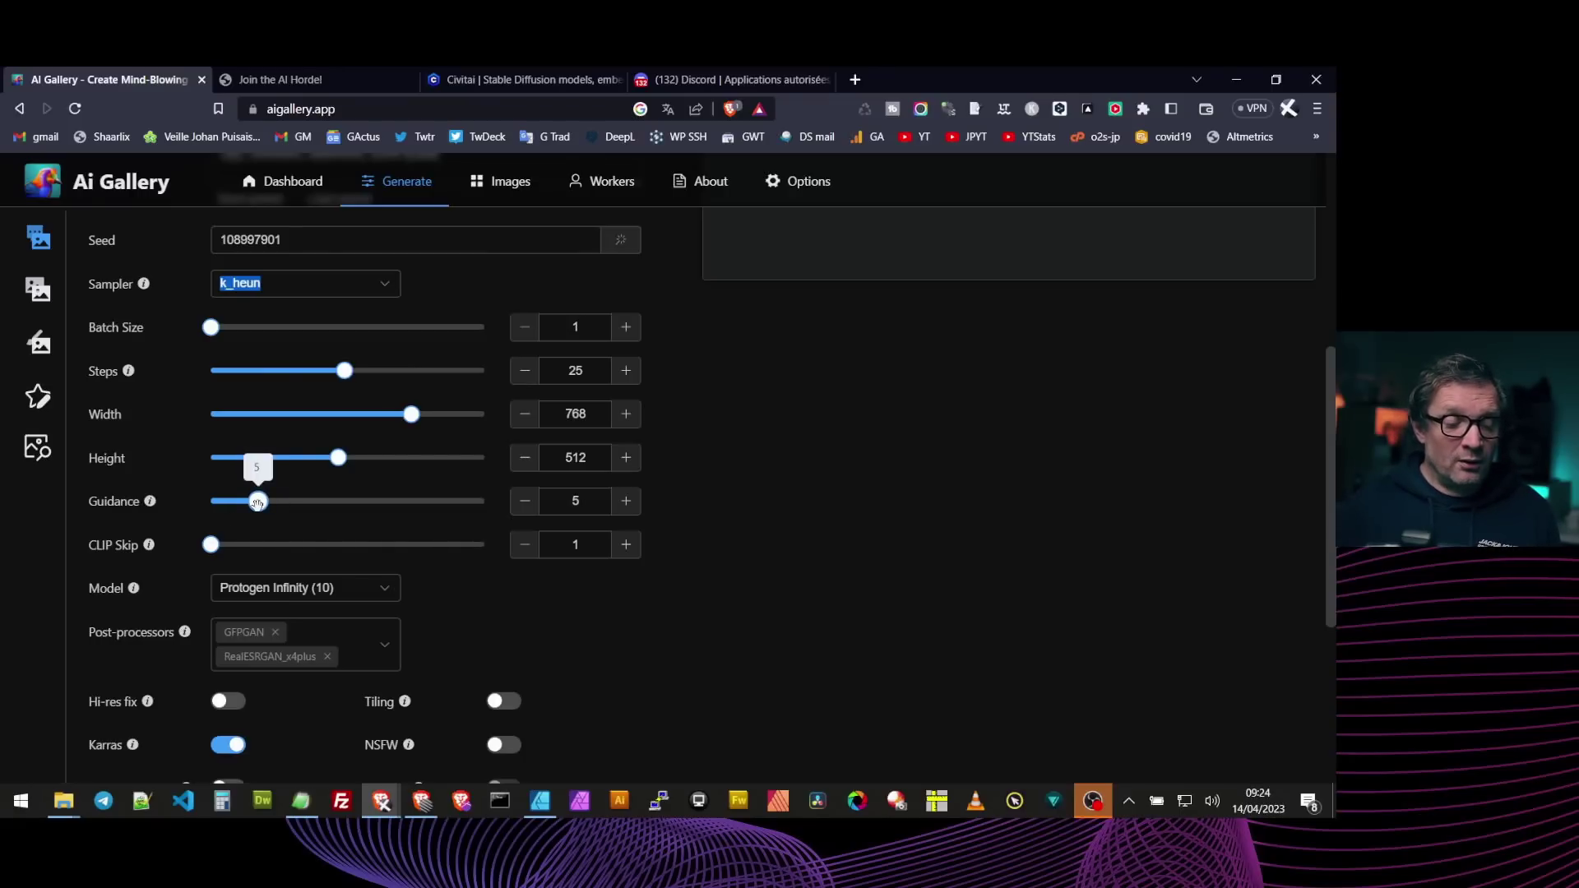
{"action": "left_click_drag", "start_coordinate": [258, 503], "coordinate": [411, 505]}
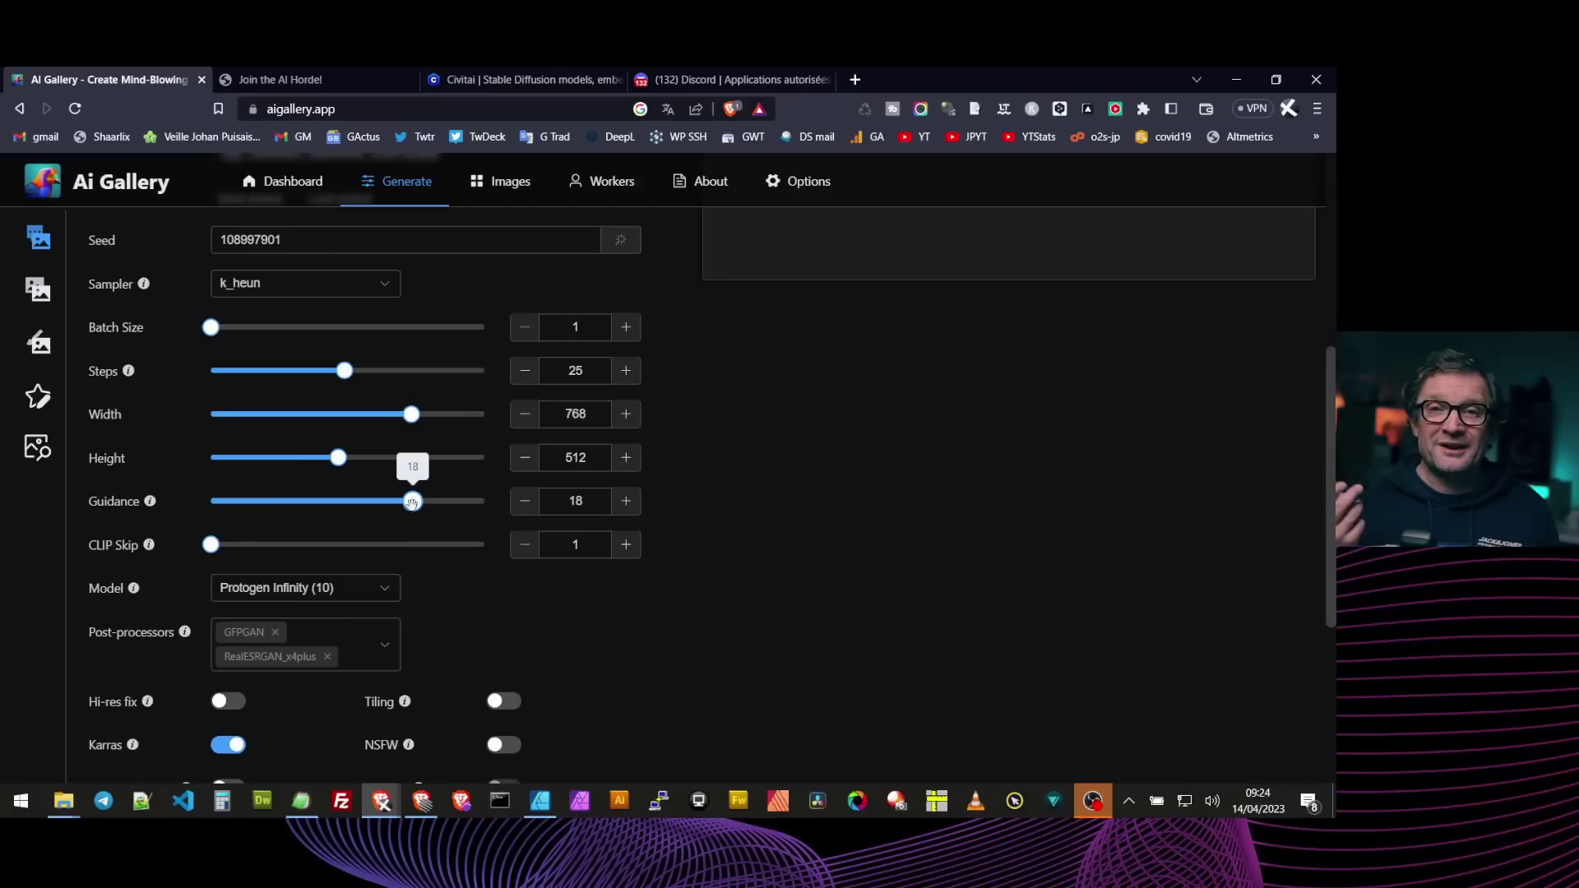
{"action": "left_click_drag", "start_coordinate": [412, 504], "coordinate": [268, 529]}
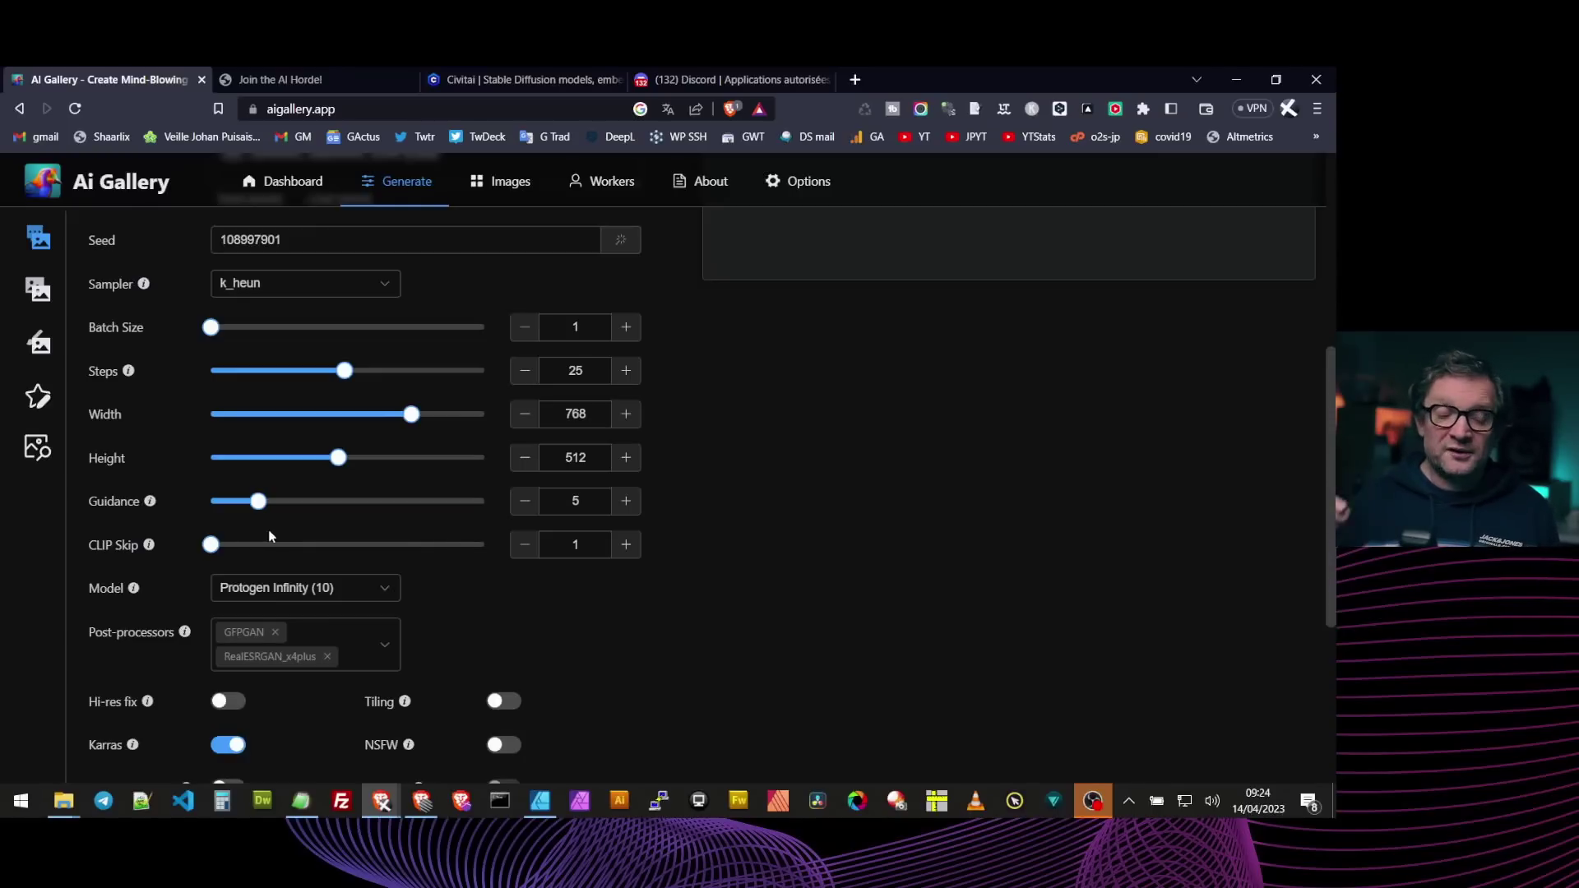
{"action": "mouse_move", "coordinate": [259, 503]}
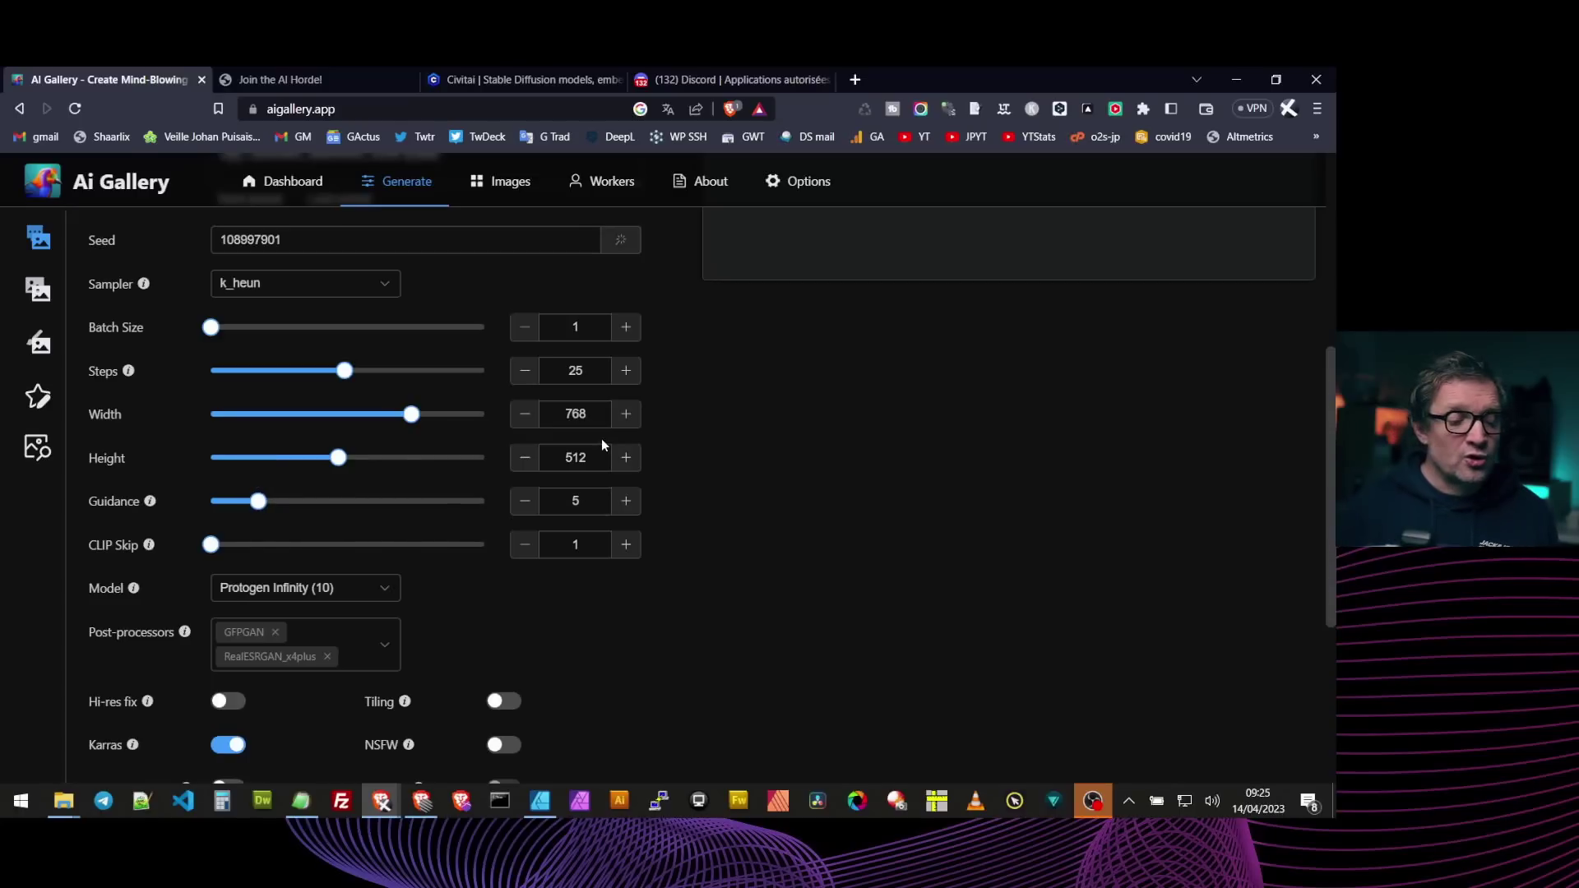
Read the CLIP Skip explanation and browse the list of available generation models without changing the selection.
{"action": "scroll", "coordinate": [860, 565], "scroll_direction": "down", "scroll_amount": 1}
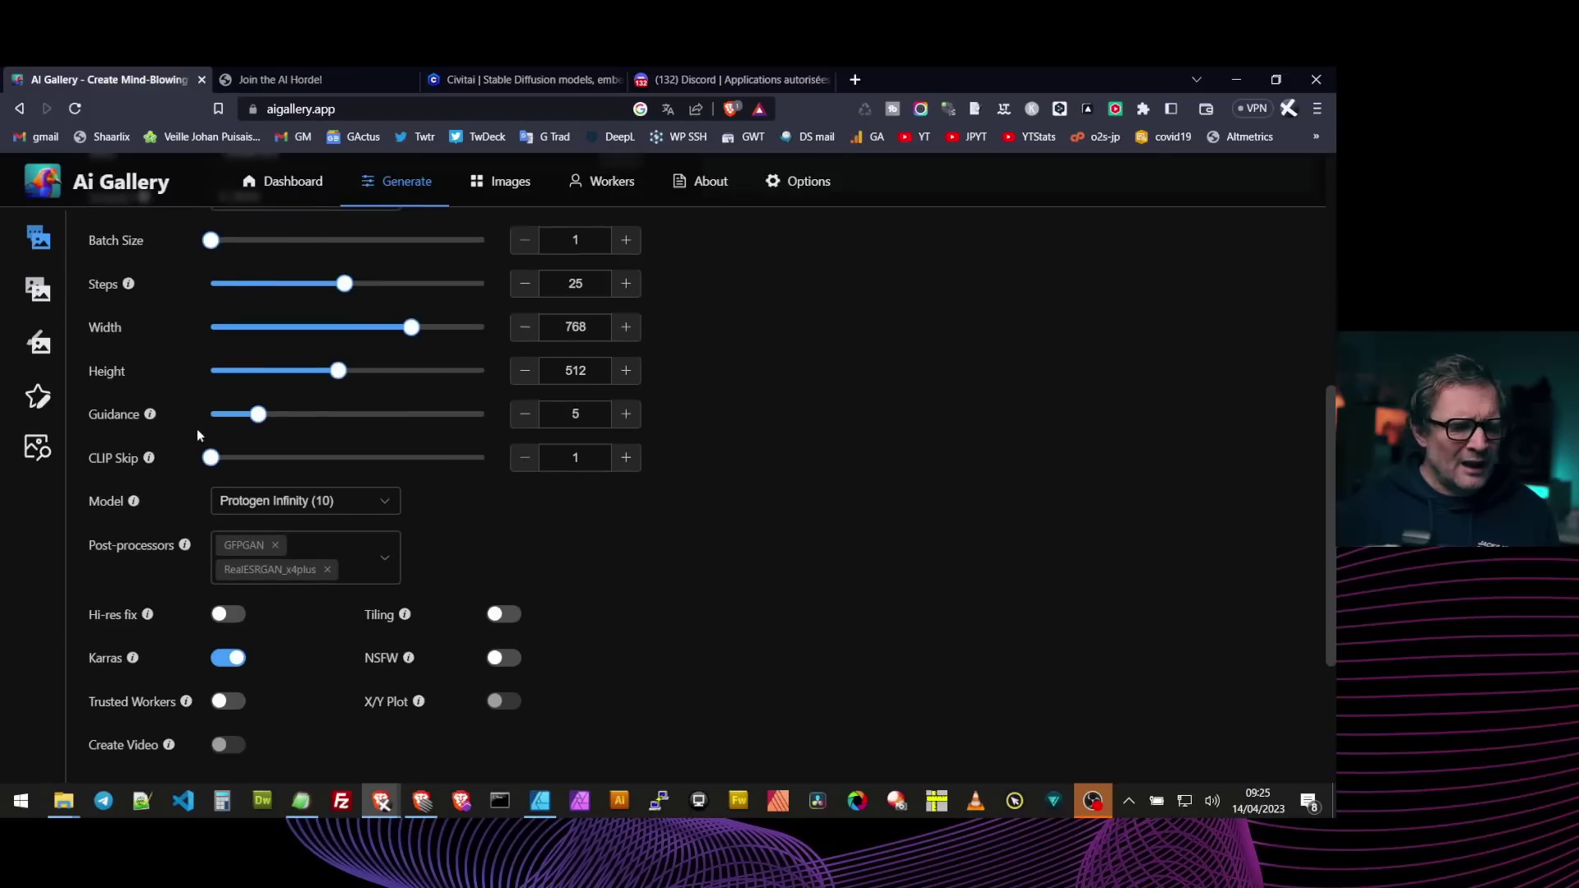
{"action": "mouse_move", "coordinate": [149, 458]}
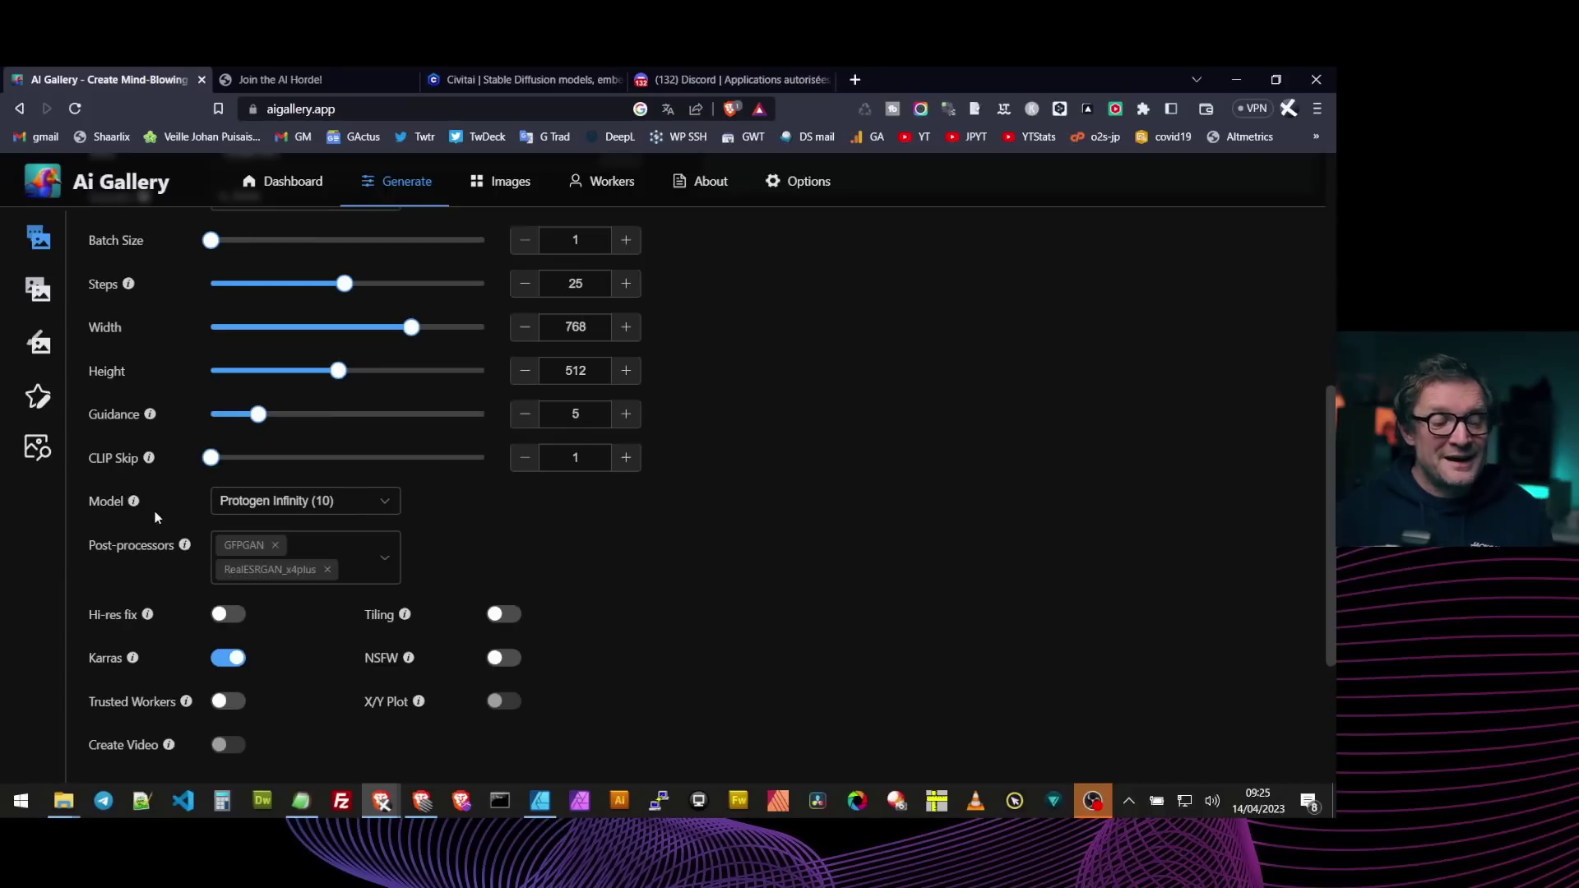
{"action": "left_click", "coordinate": [386, 509]}
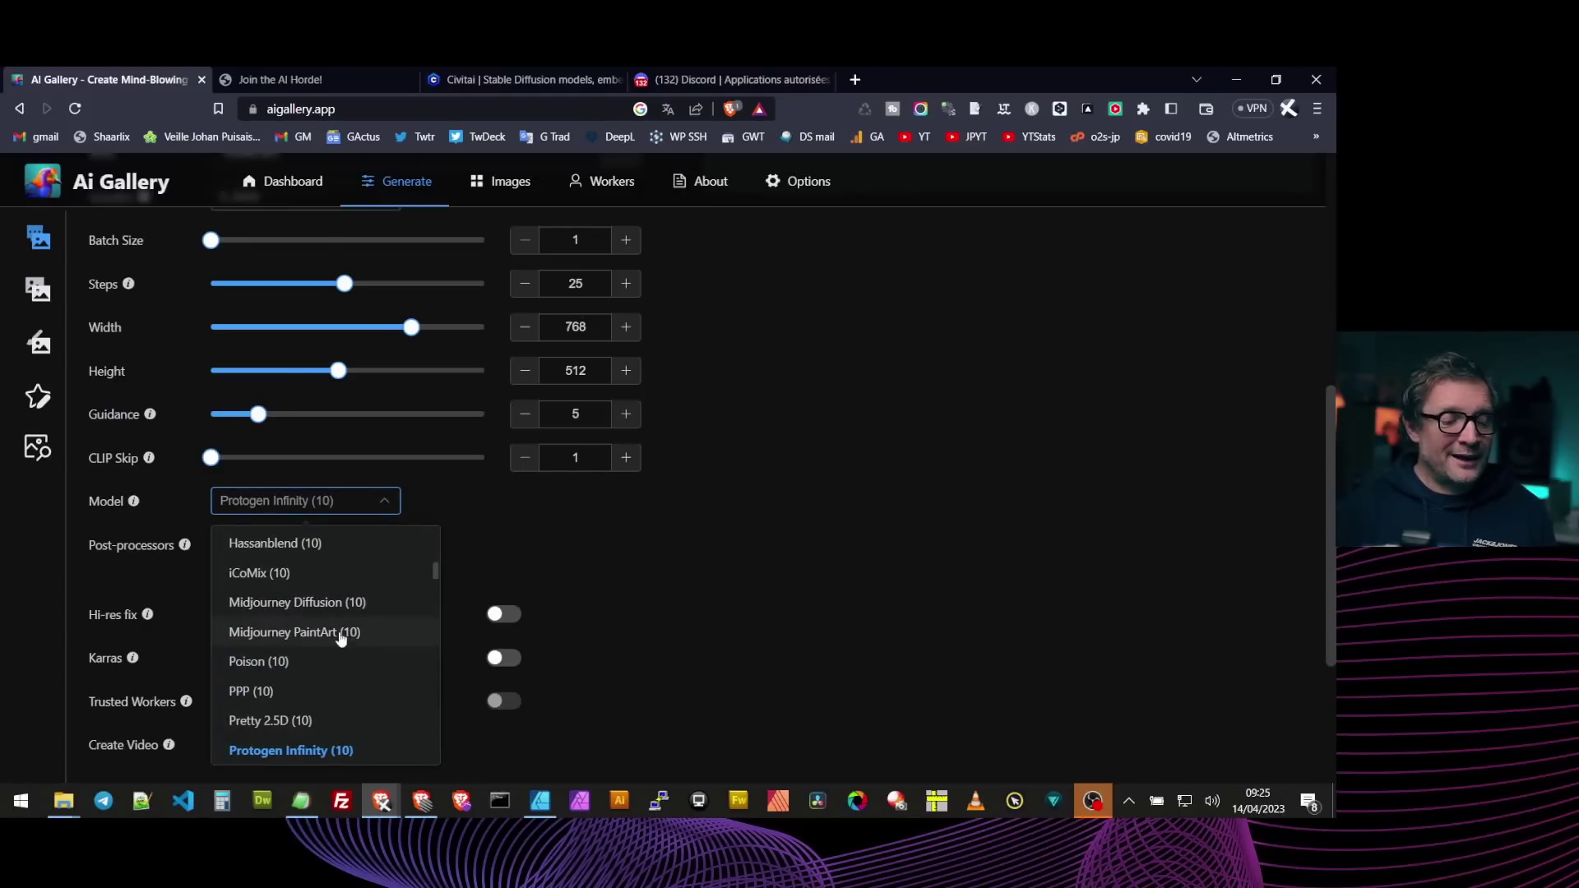
{"action": "scroll", "coordinate": [350, 654], "scroll_direction": "up", "scroll_amount": 10}
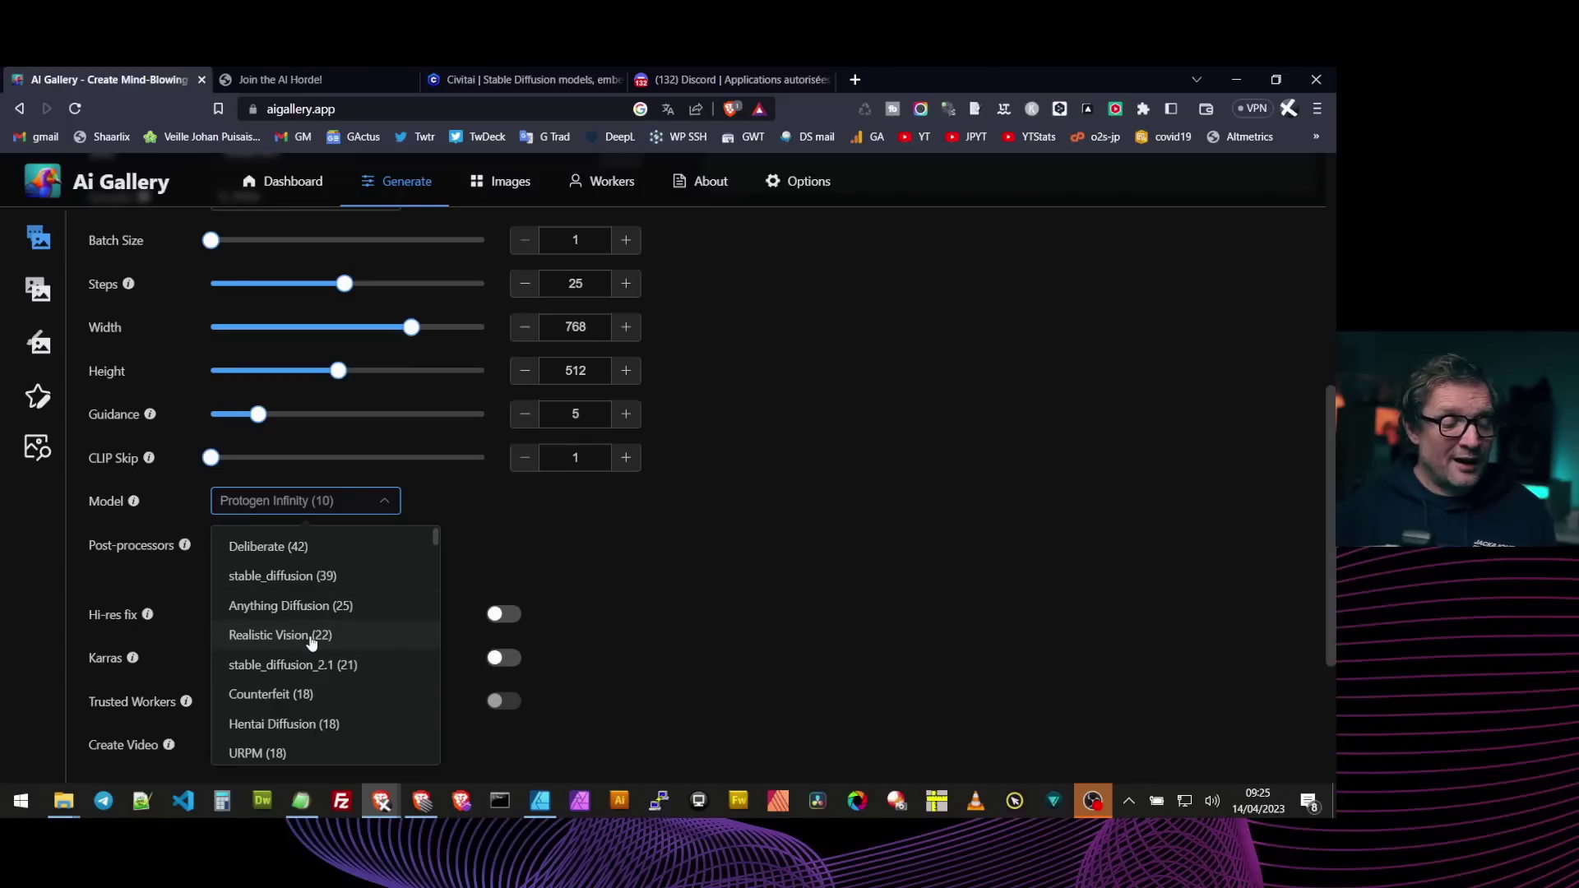
{"action": "scroll", "coordinate": [371, 633], "scroll_direction": "down", "scroll_amount": 2}
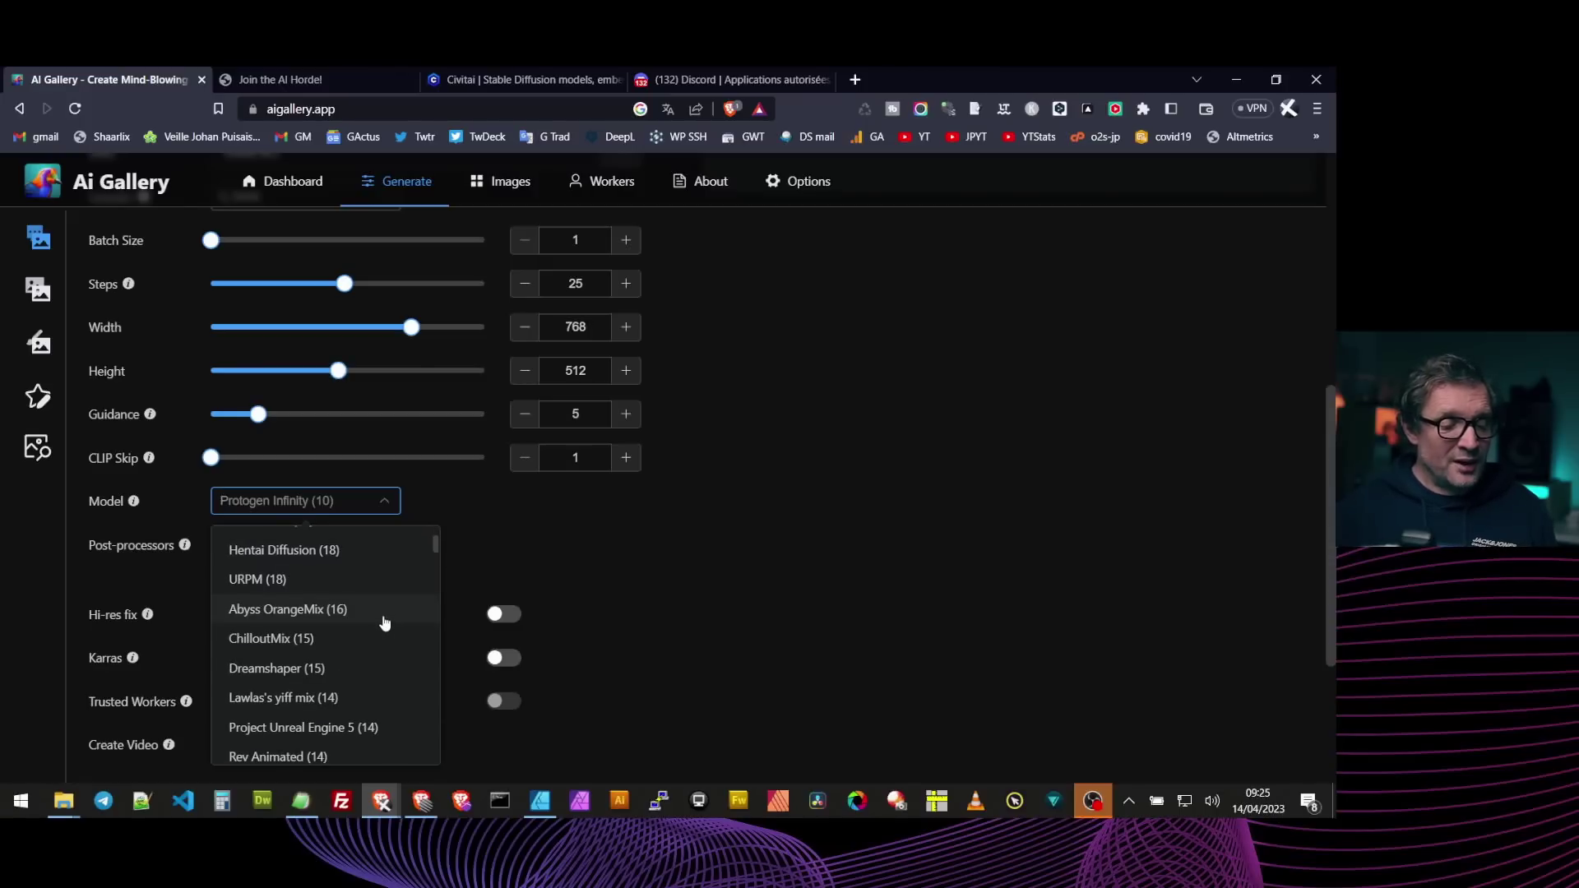
{"action": "scroll", "coordinate": [384, 623], "scroll_direction": "down", "scroll_amount": 1}
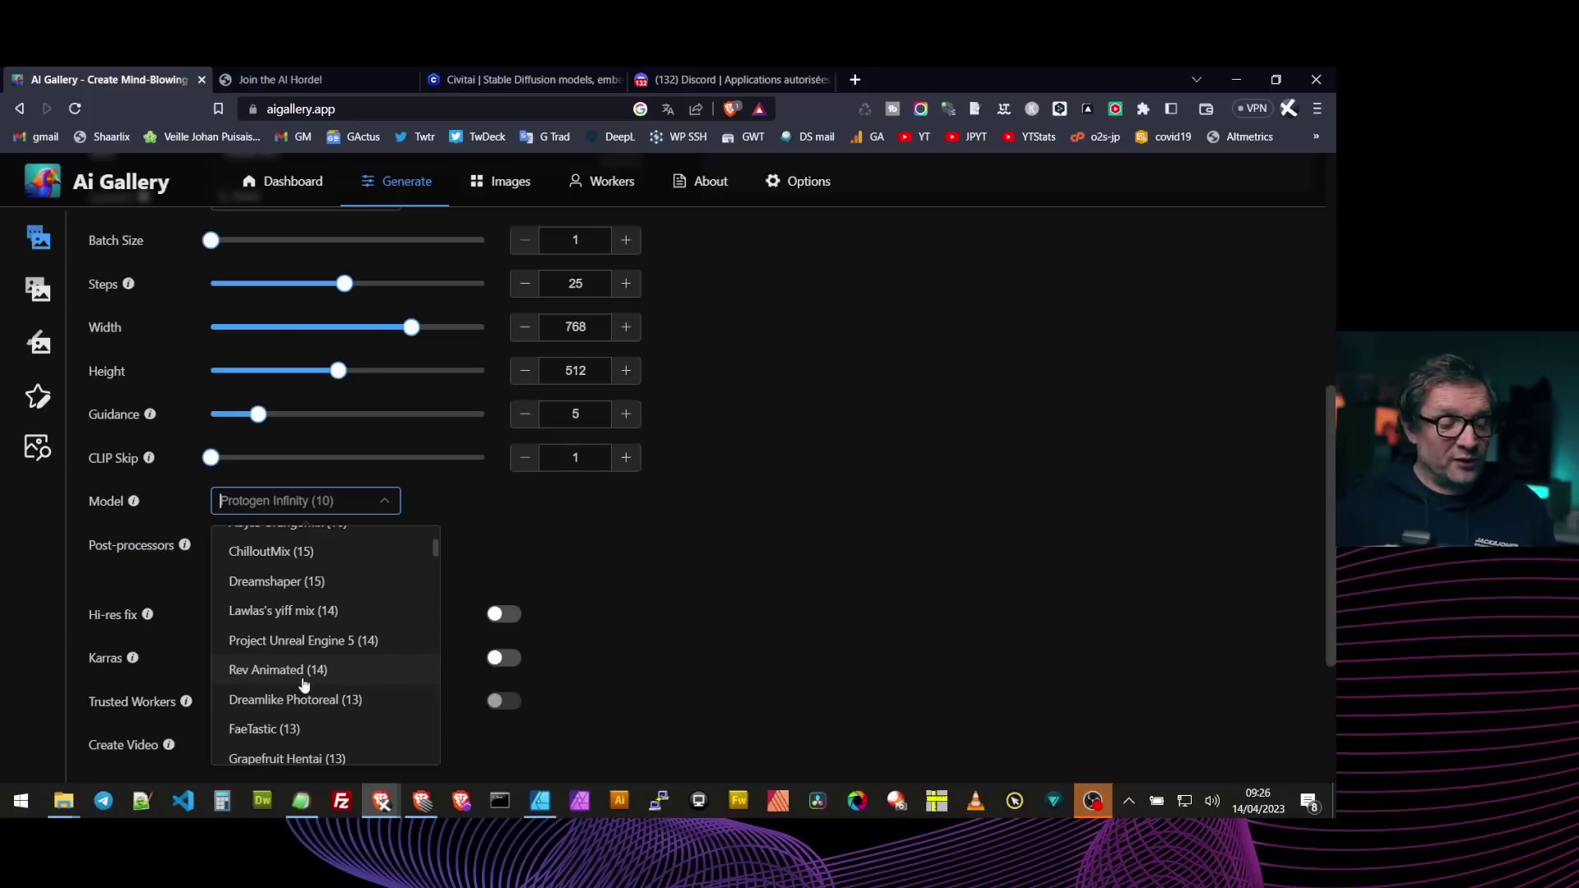
{"action": "scroll", "coordinate": [384, 645], "scroll_direction": "down", "scroll_amount": 1}
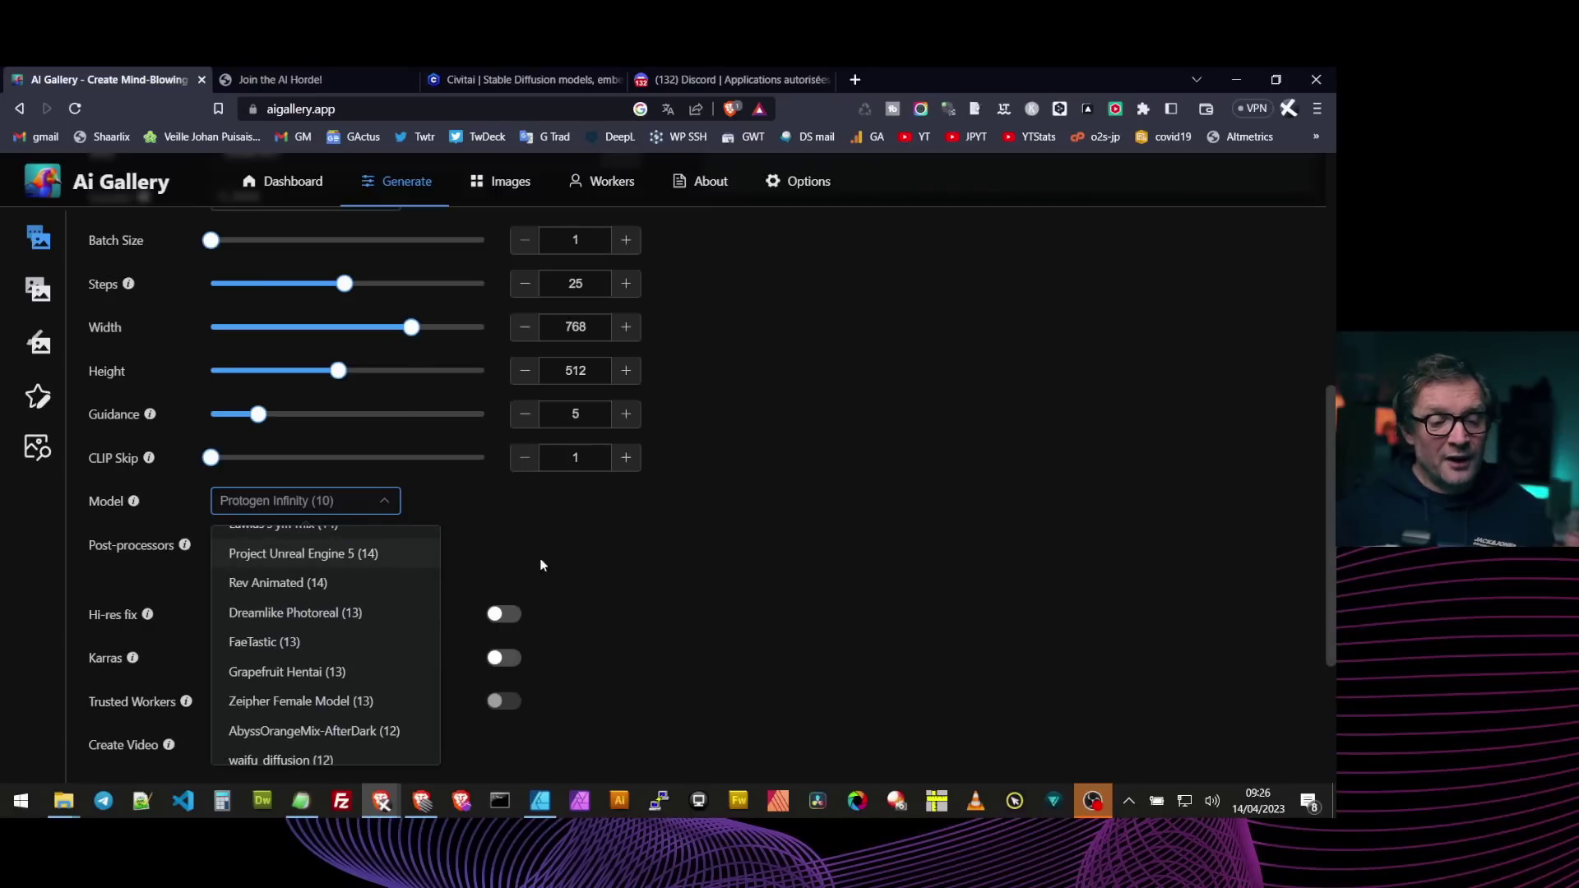
{"action": "left_click", "coordinate": [719, 591]}
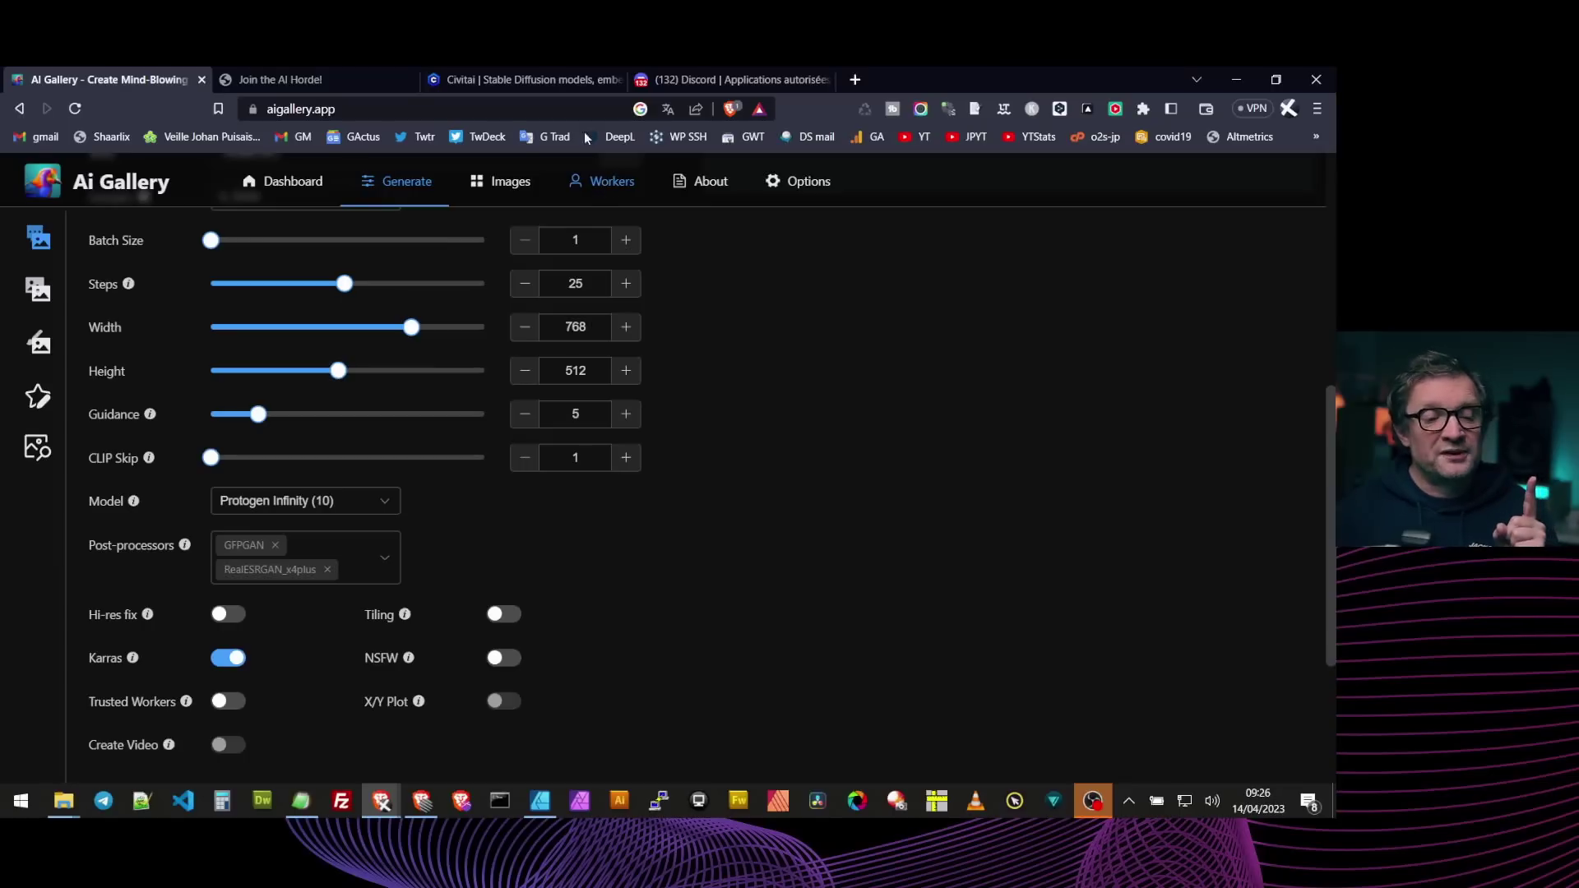
Switch to Civitai and examine the example images of its highest-rated models, including DreamShaper.
{"action": "left_click", "coordinate": [511, 81]}
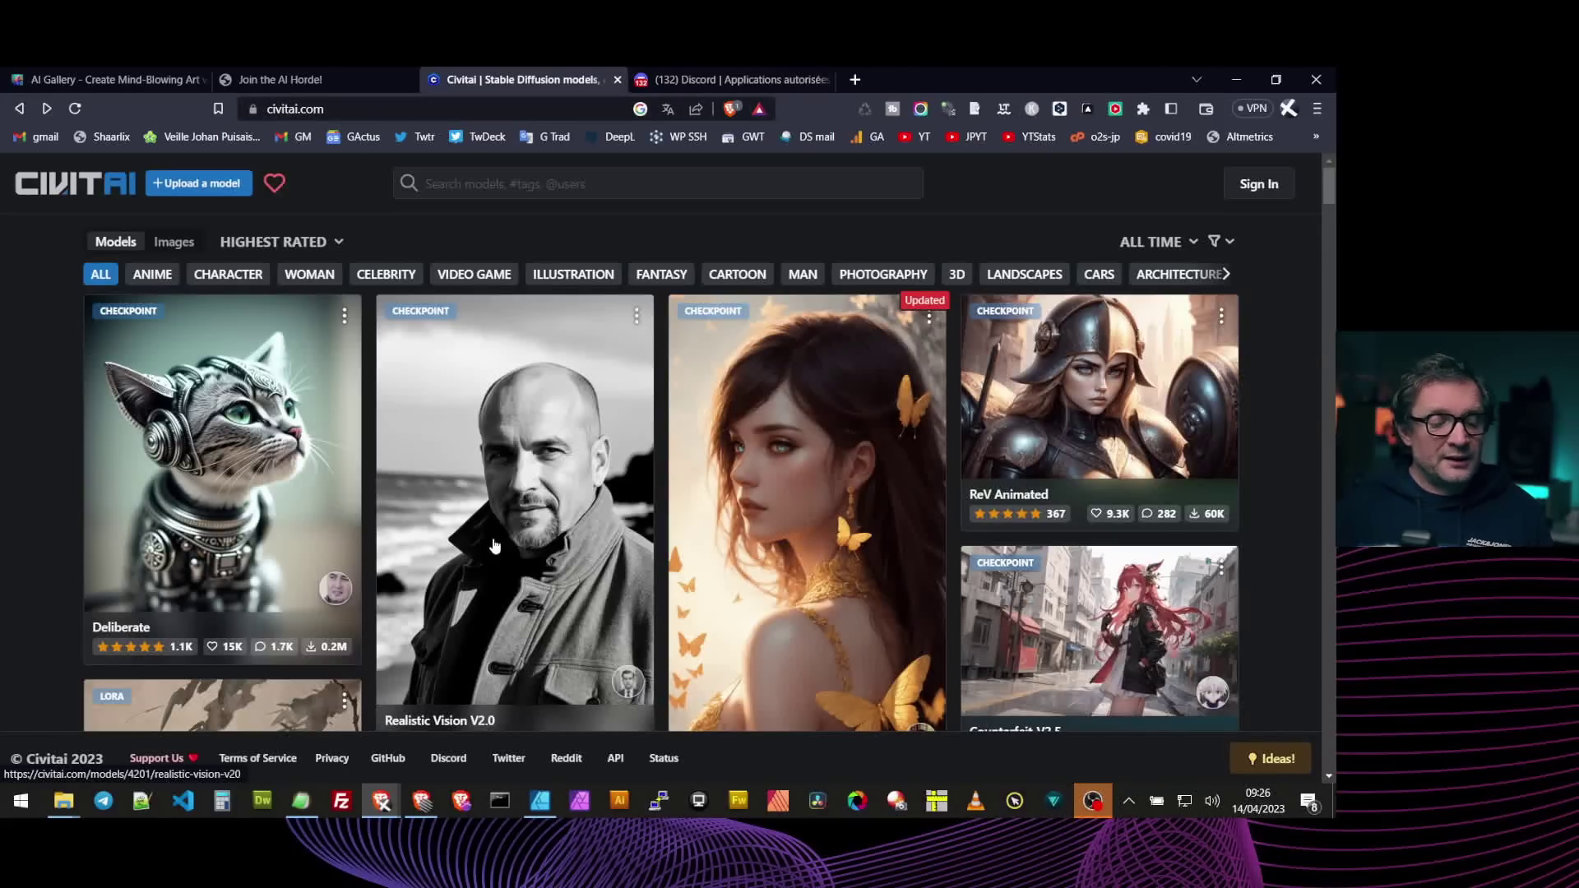
{"action": "scroll", "coordinate": [688, 560], "scroll_direction": "down", "scroll_amount": 1}
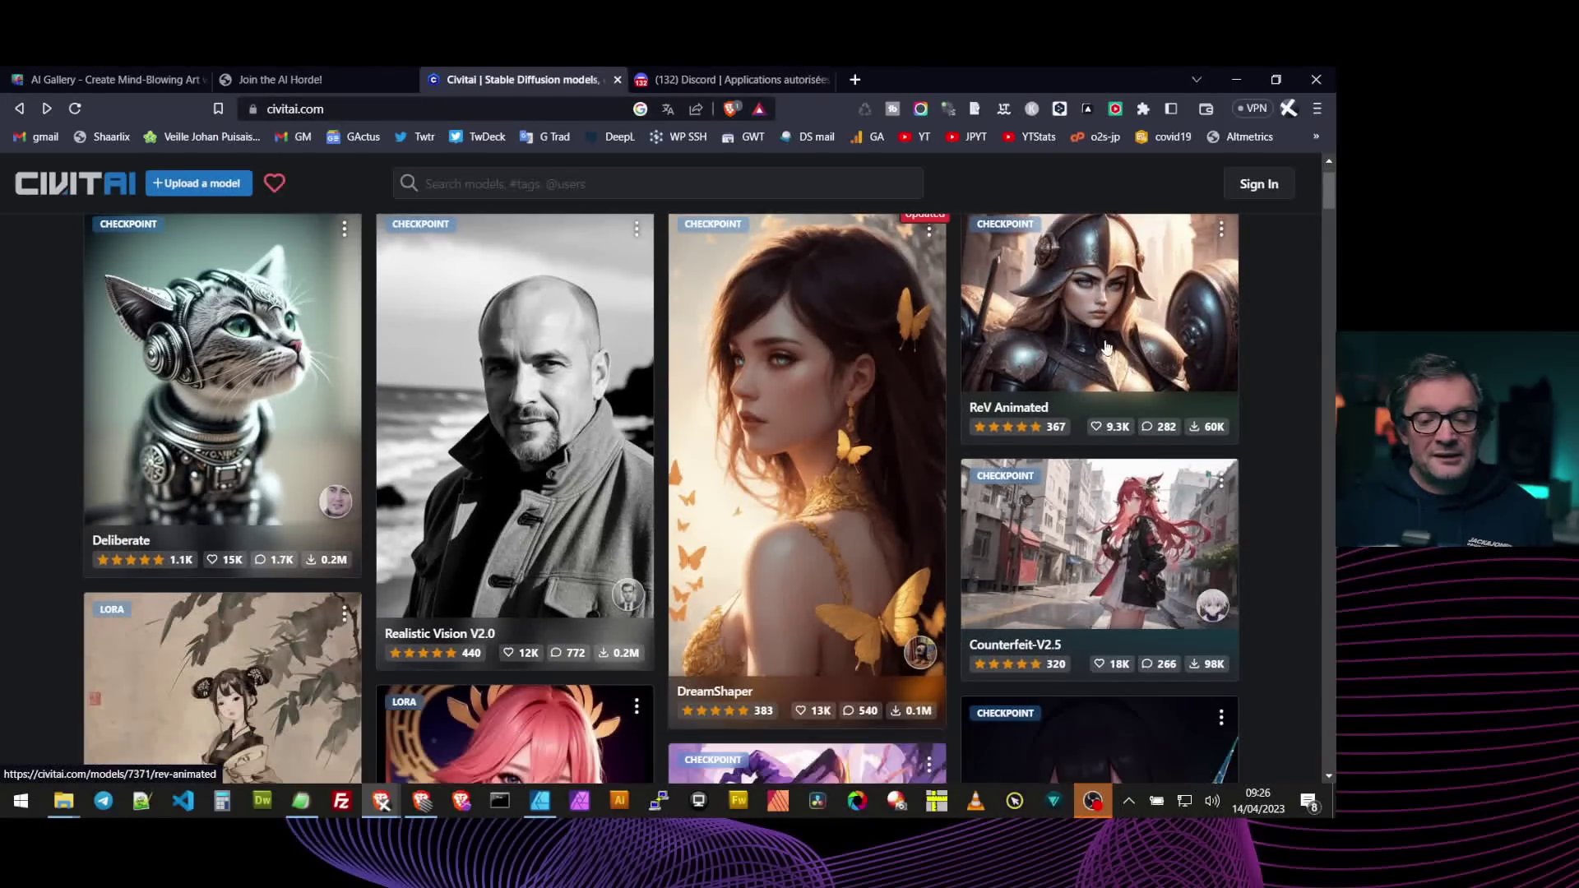
{"action": "scroll", "coordinate": [768, 547], "scroll_direction": "down", "scroll_amount": 2}
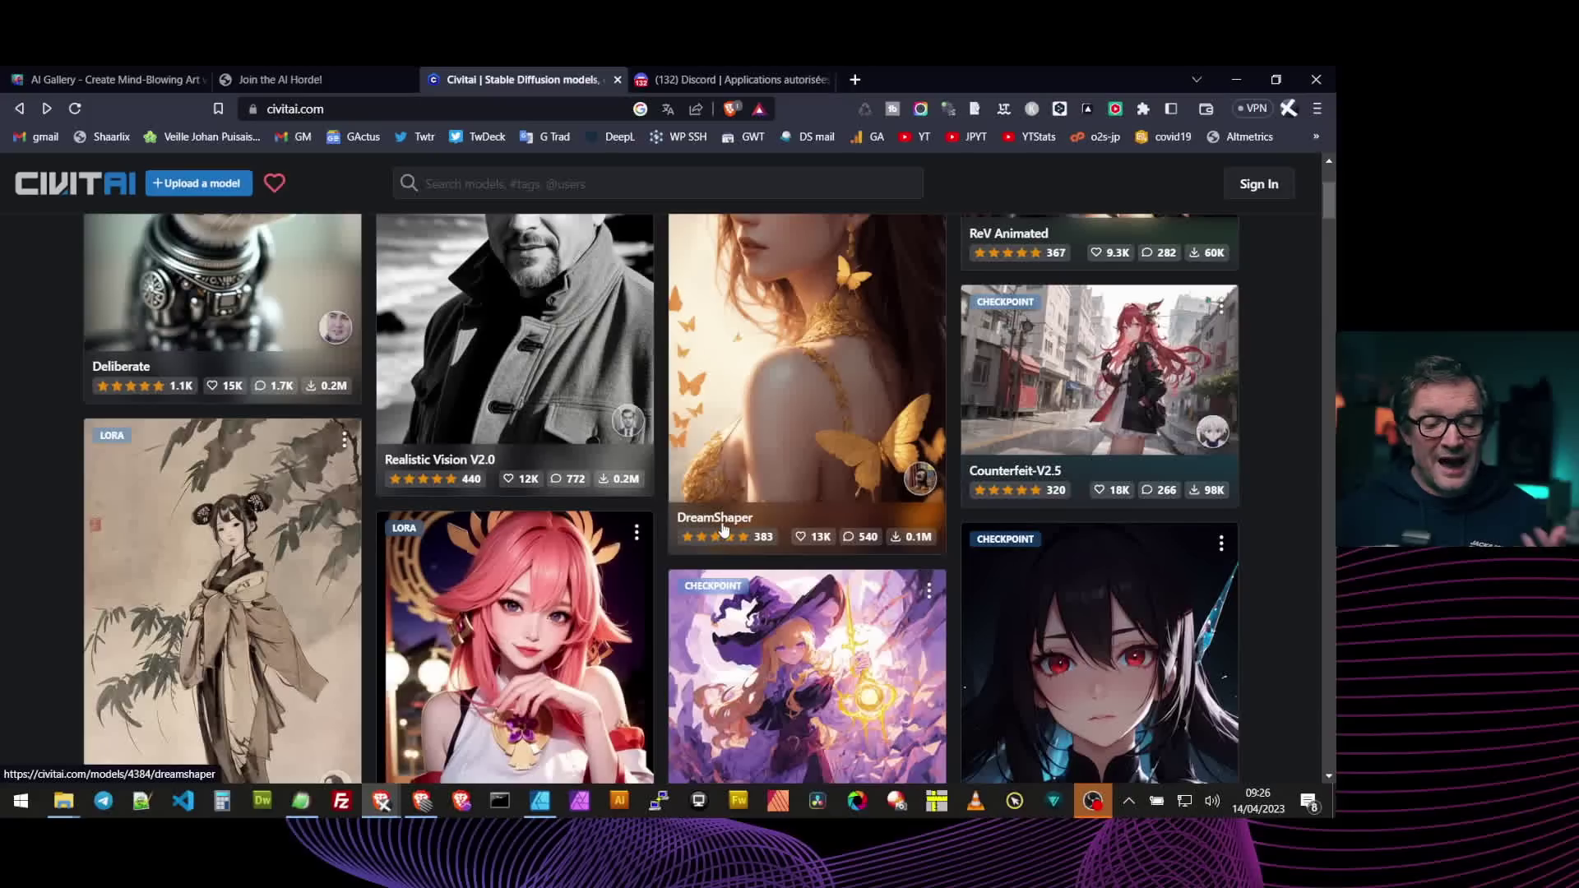
Return to AI Gallery and search the generation model list for "drea", keeping Protogen Infinity selected.
{"action": "left_click", "coordinate": [175, 78]}
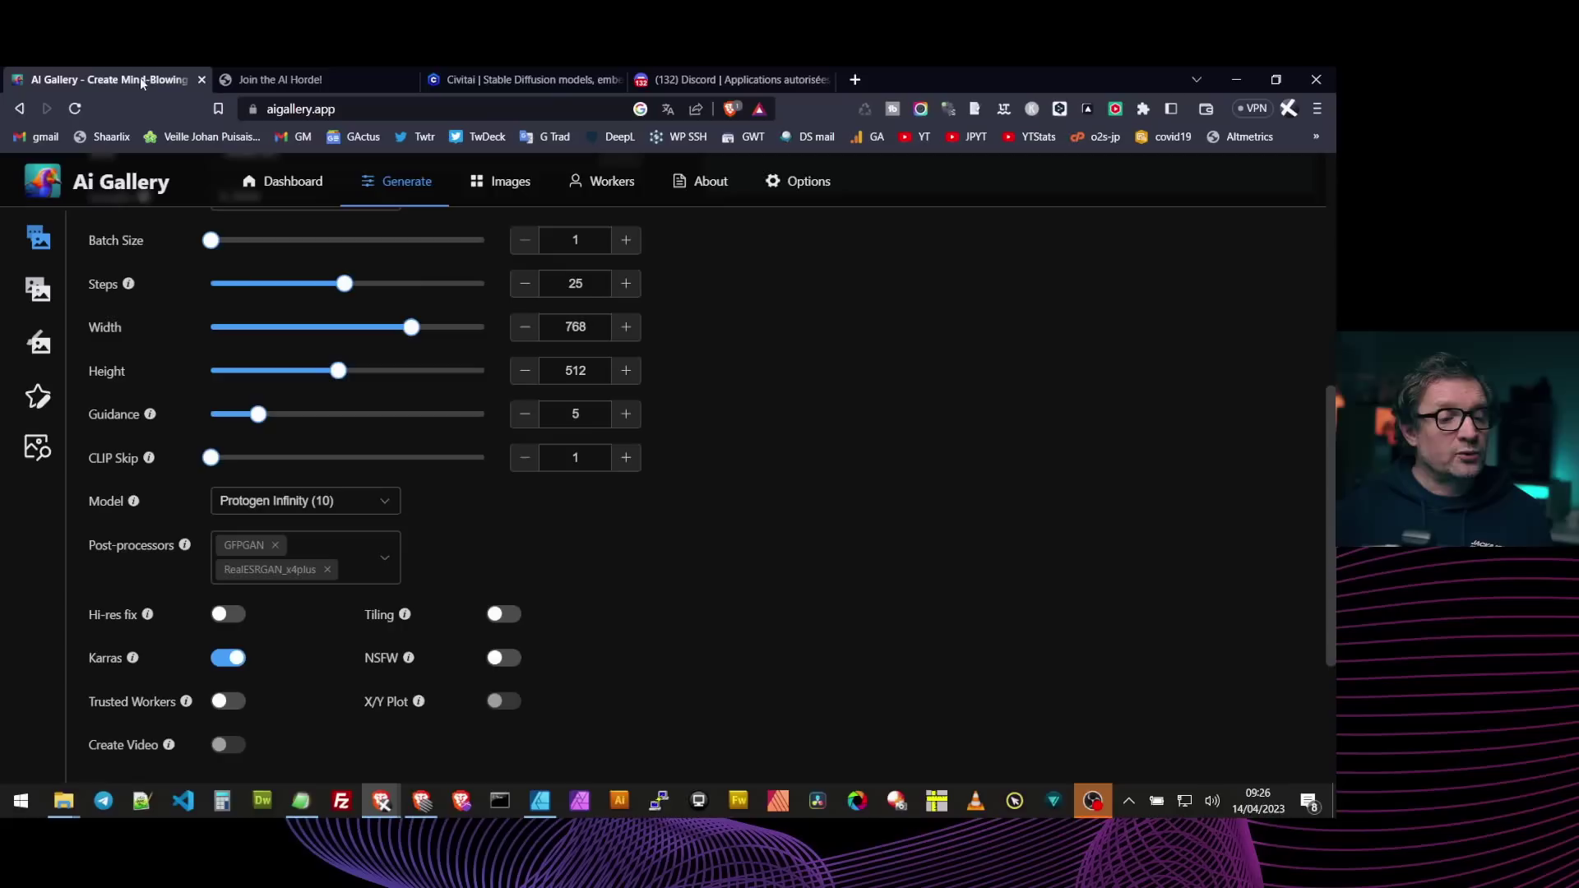
{"action": "left_click", "coordinate": [354, 505]}
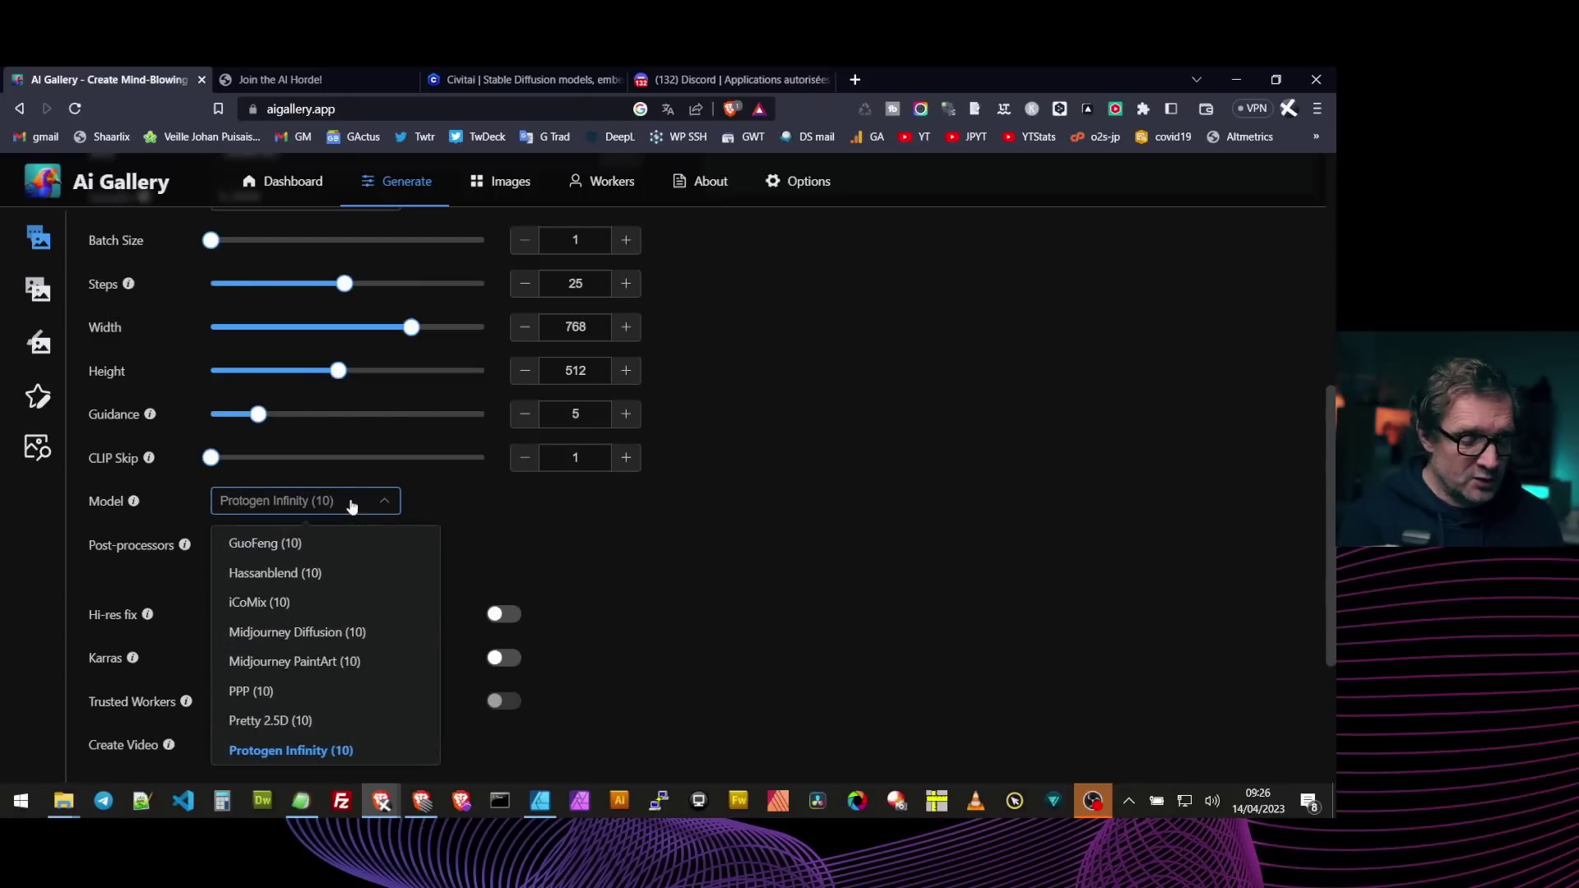
{"action": "type", "text": "drea"}
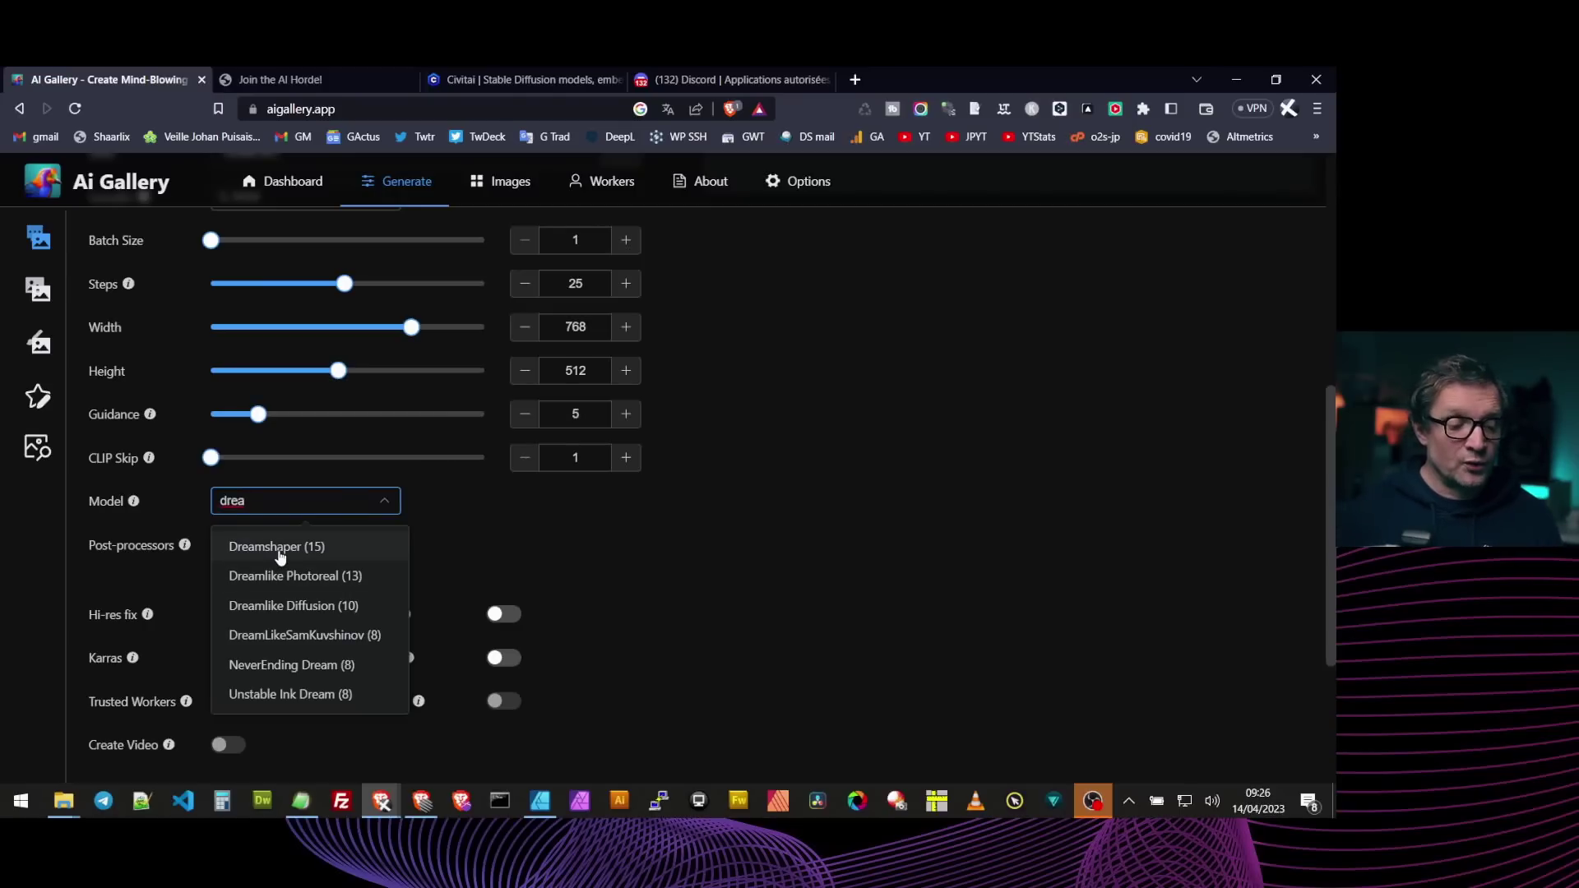
{"action": "key", "text": "Escape"}
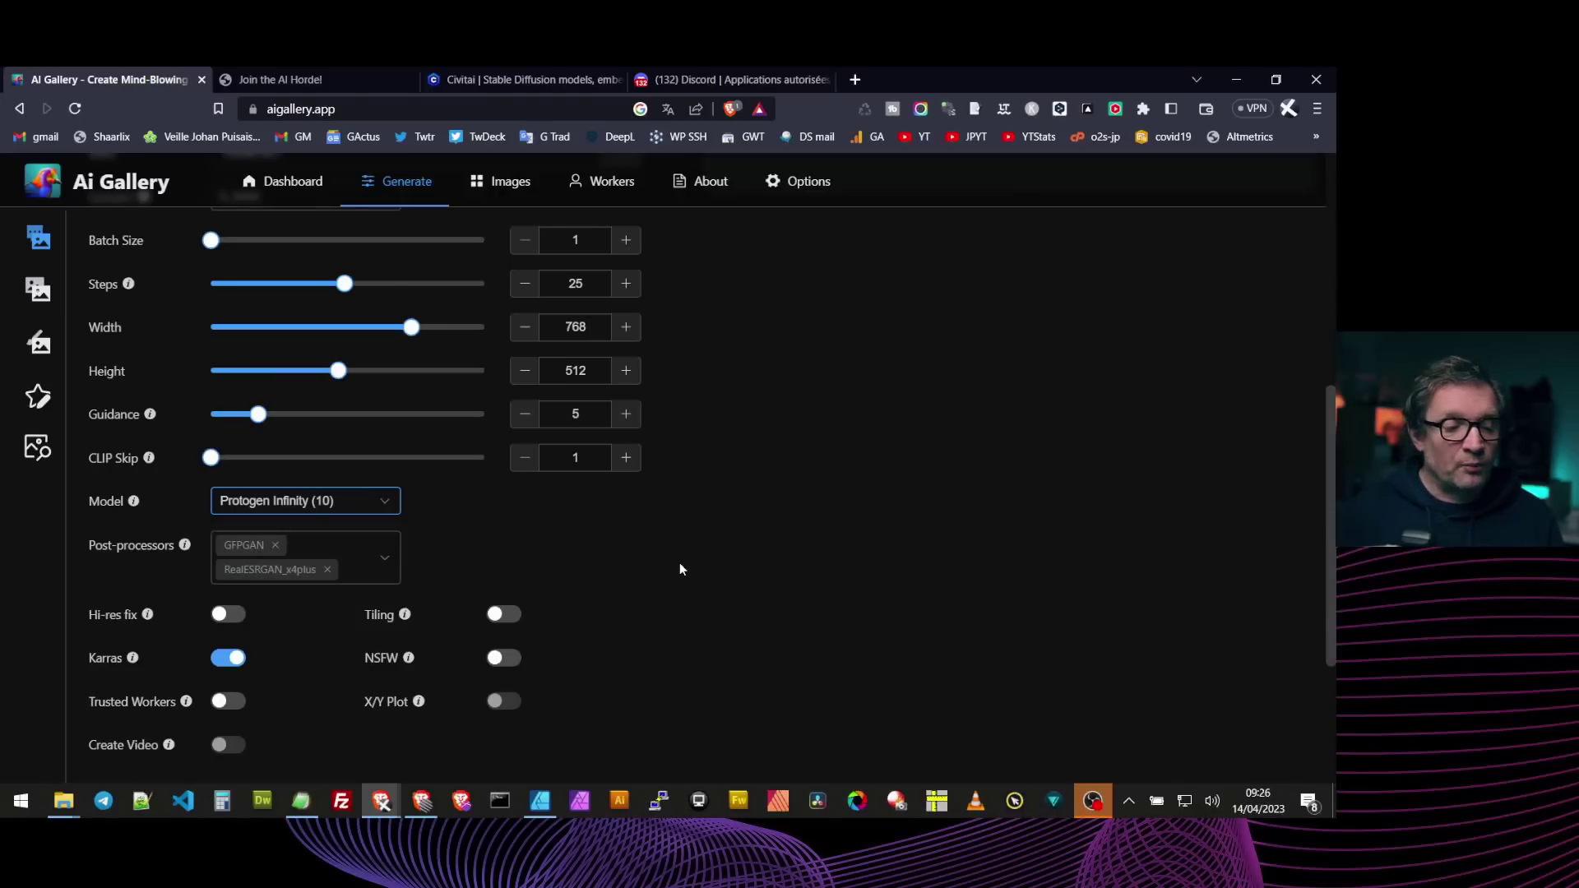
Switch to Civitai to browse more example images of its models, and return to AI Gallery, dismissing the open model list.
{"action": "left_click", "coordinate": [467, 82]}
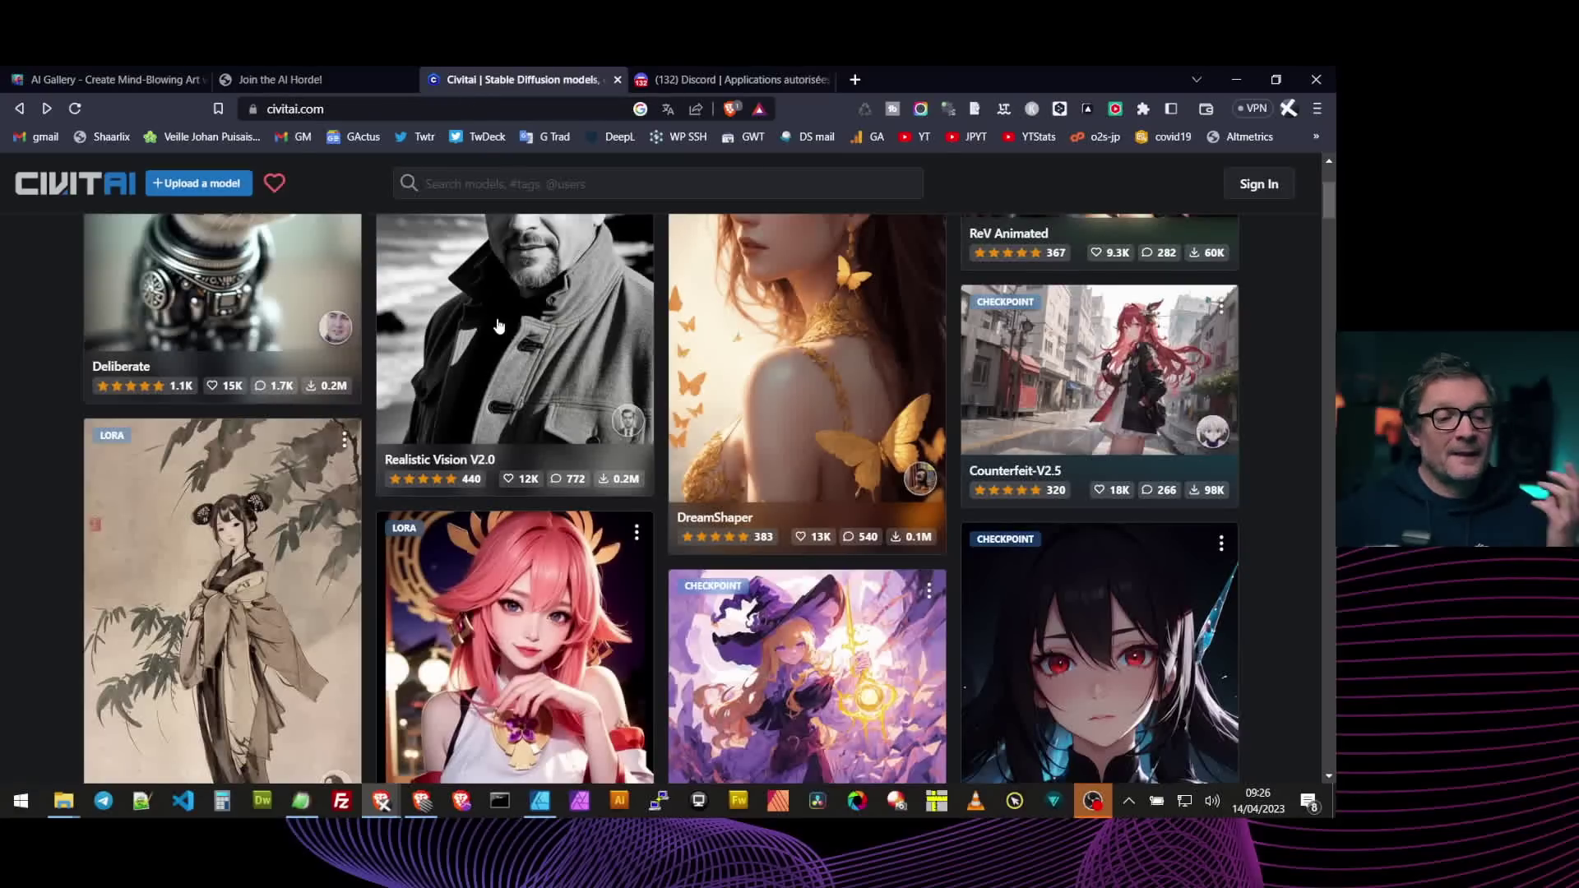
{"action": "scroll", "coordinate": [505, 395], "scroll_direction": "down", "scroll_amount": 5}
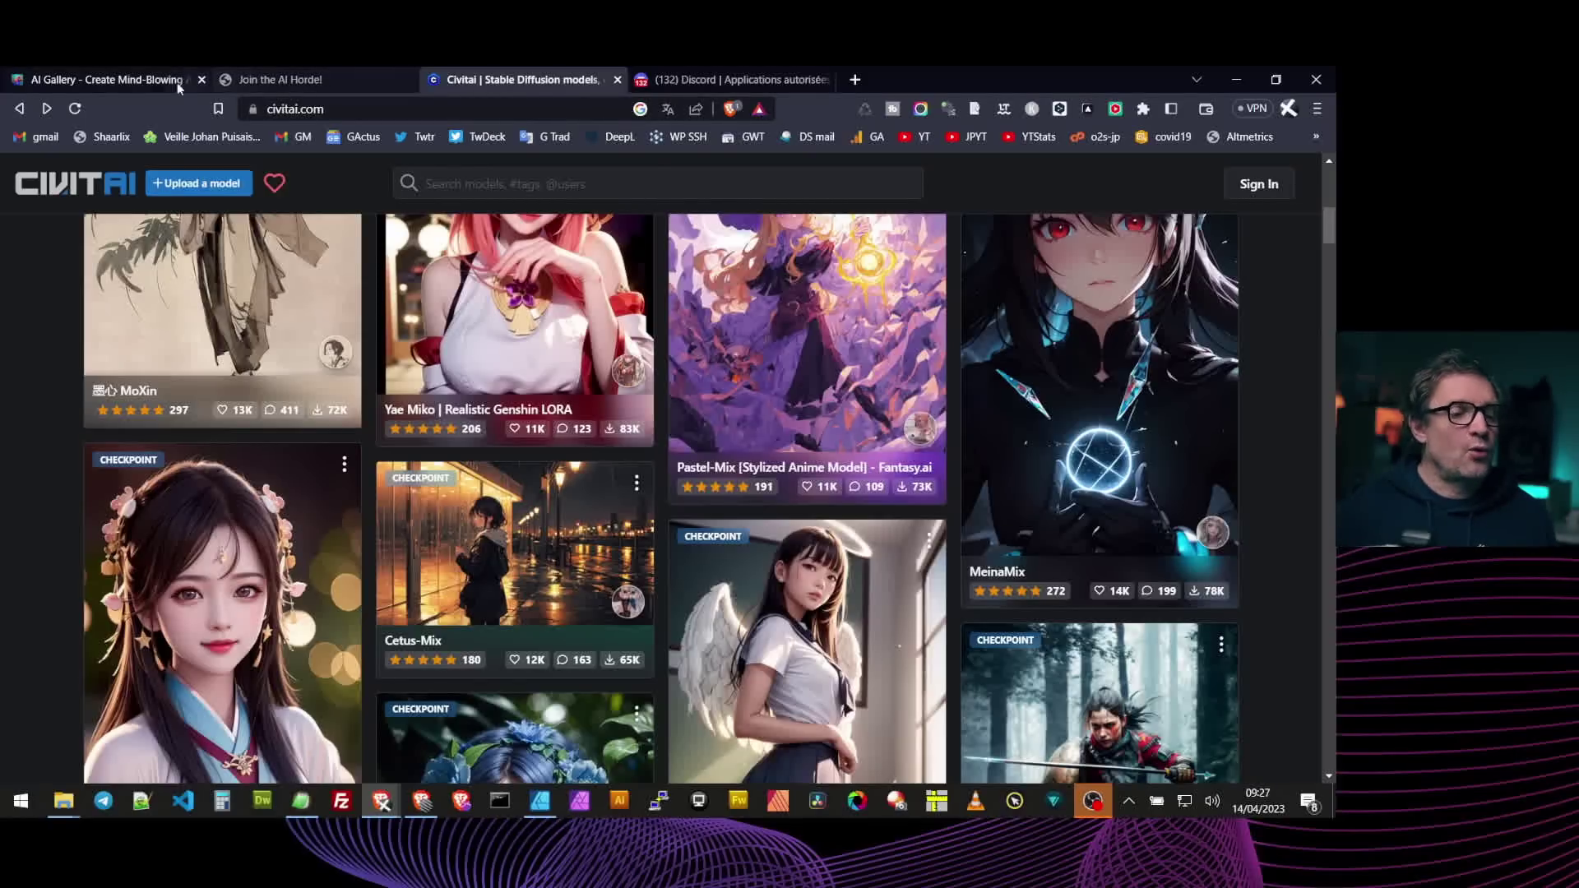
{"action": "left_click", "coordinate": [152, 86]}
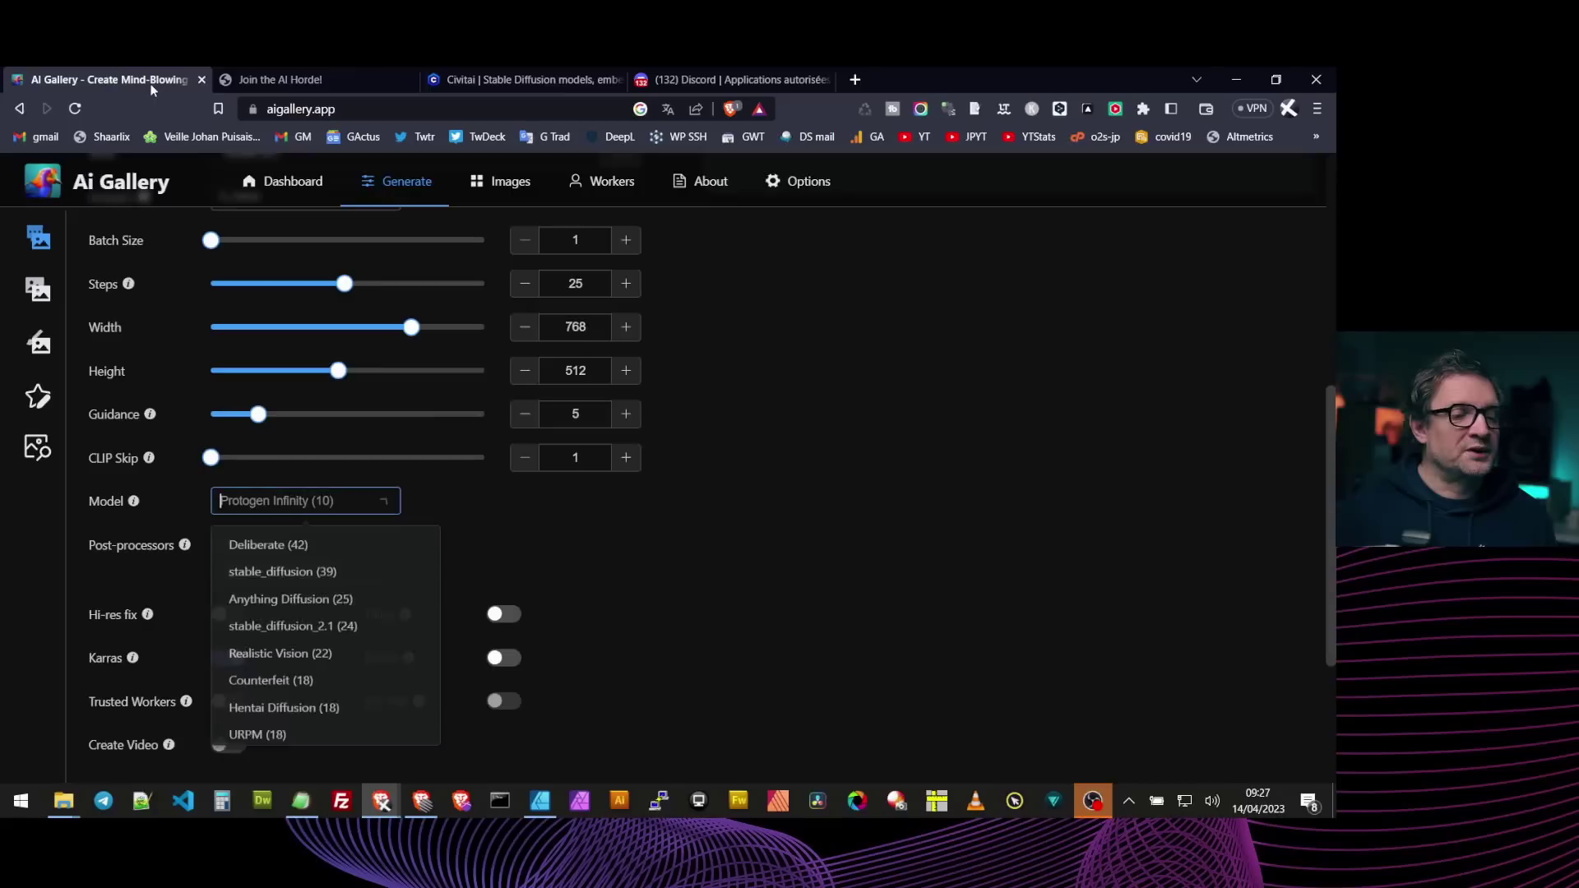
{"action": "left_click", "coordinate": [770, 482]}
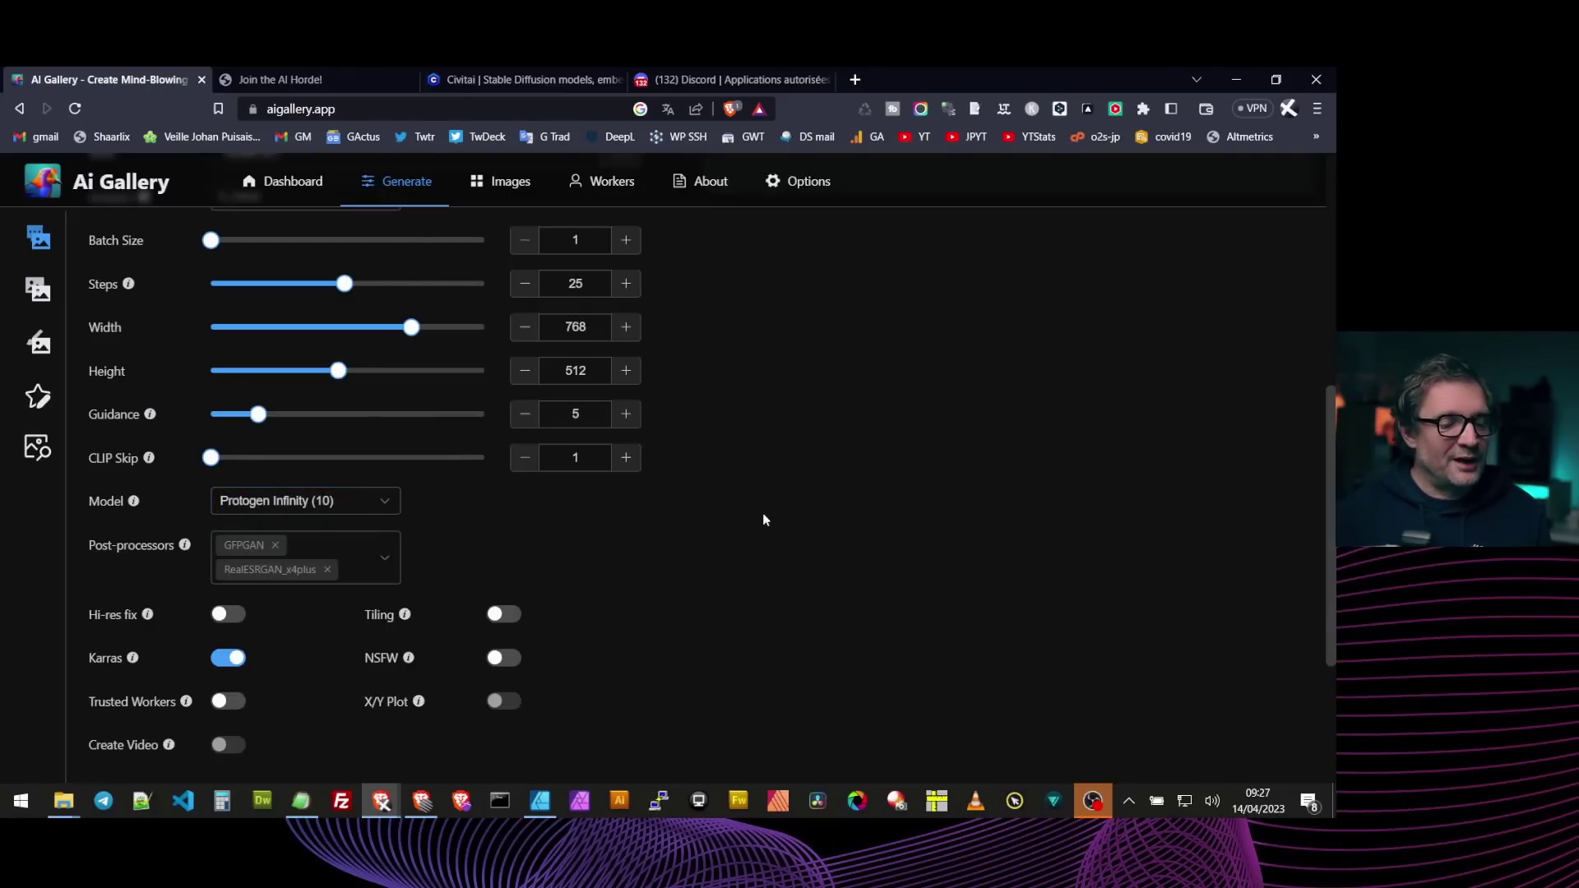
Remove the RealESRGAN_x4plus and GFPGAN post-processors, review the available ones, and select GFPGAN and RealESRGAN_x4plus again.
{"action": "scroll", "coordinate": [807, 512], "scroll_direction": "down", "scroll_amount": 1}
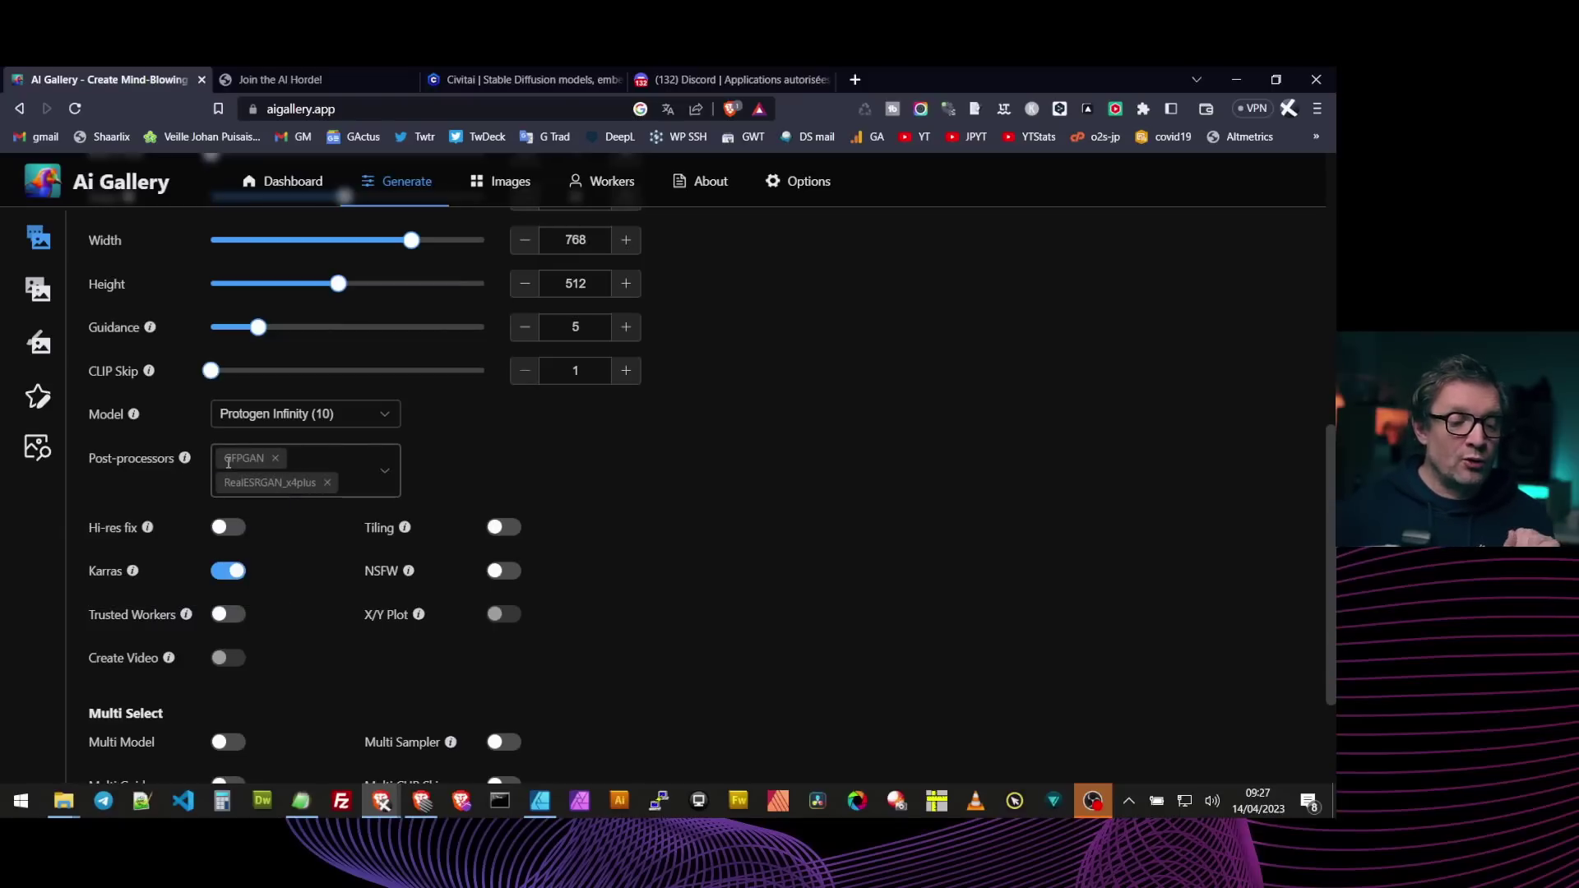
{"action": "left_click", "coordinate": [327, 482]}
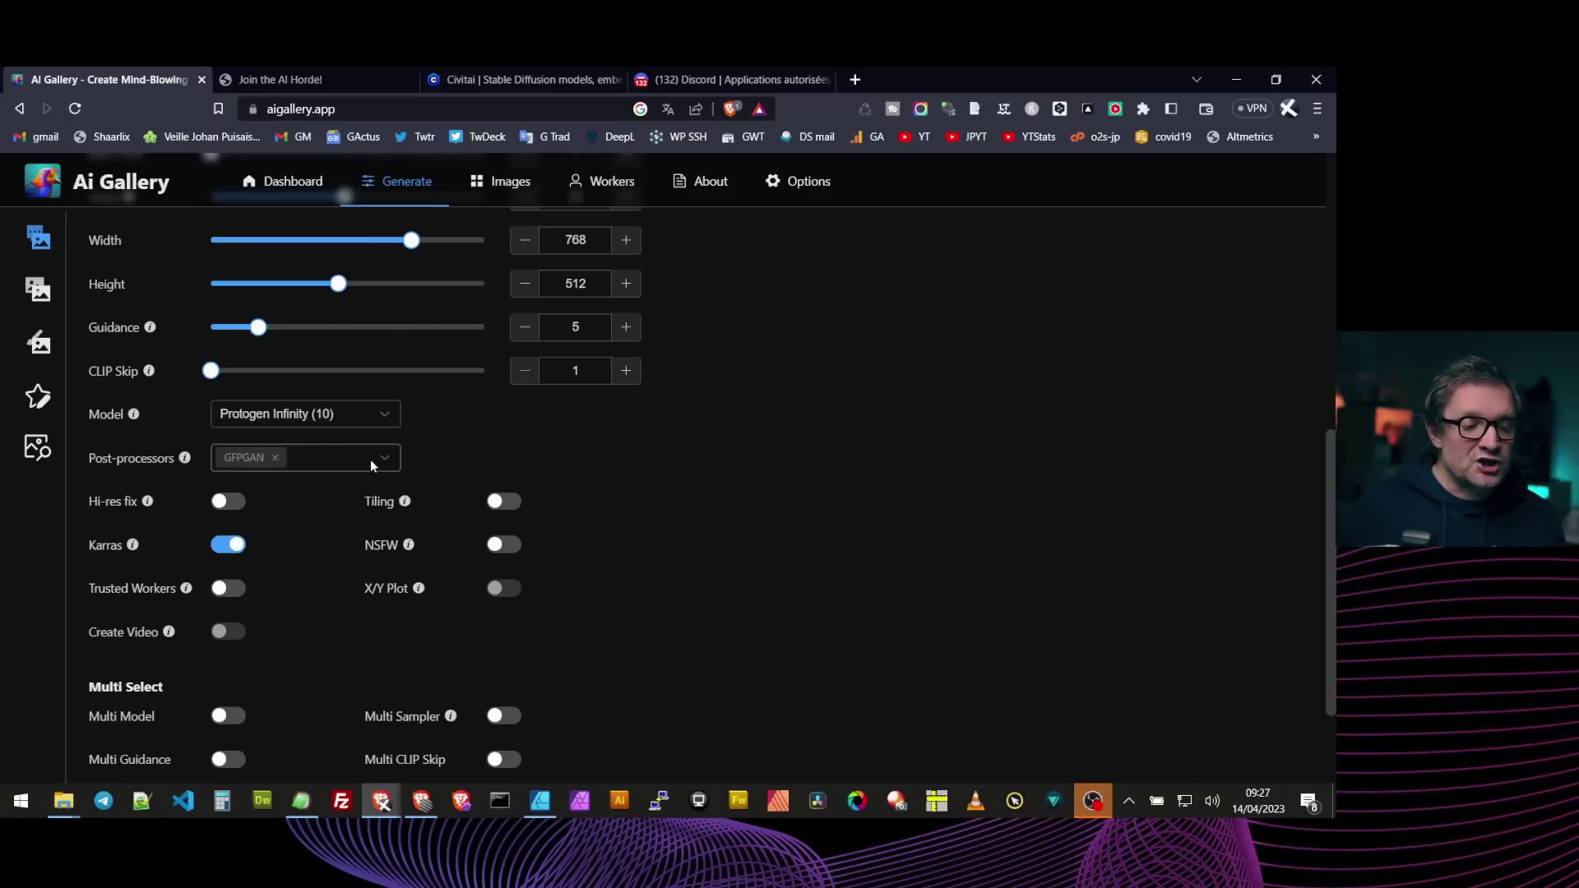
{"action": "left_click", "coordinate": [275, 461]}
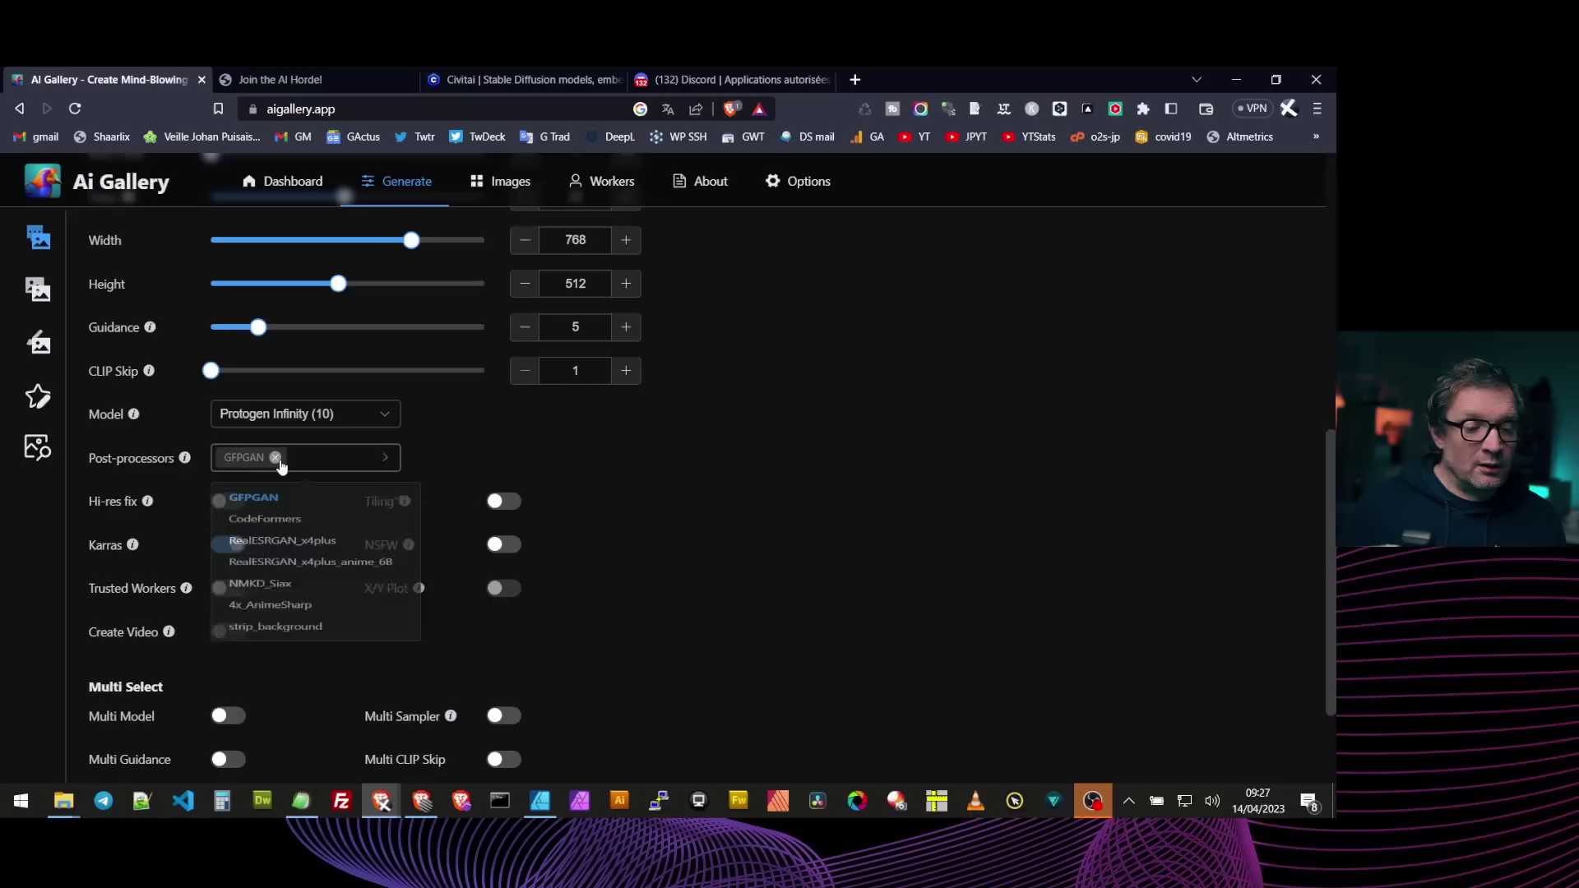
{"action": "left_click", "coordinate": [255, 503]}
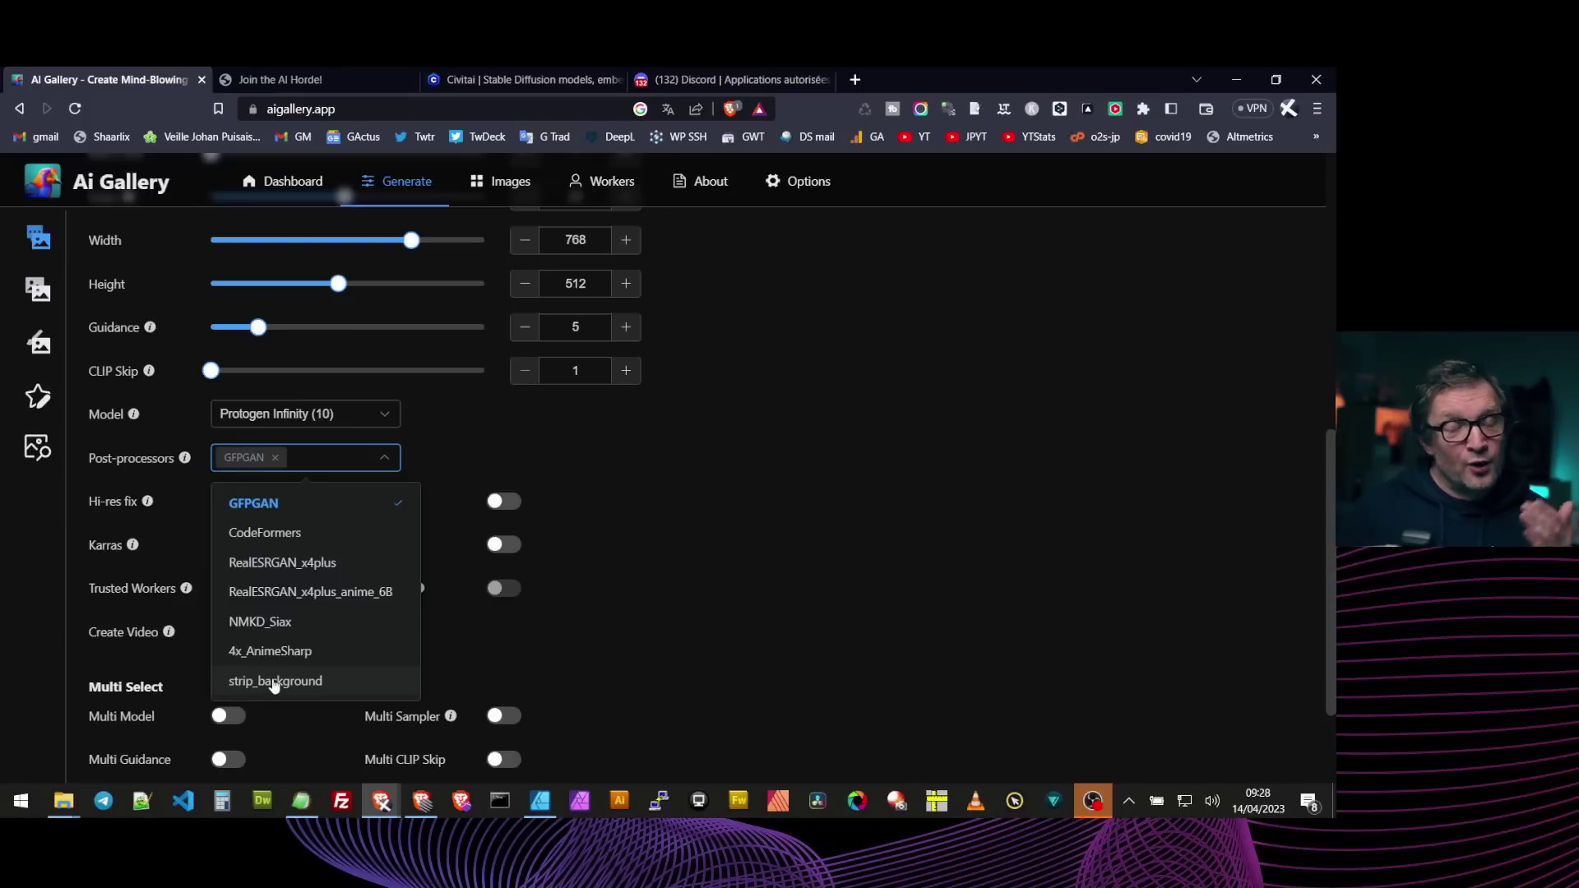
{"action": "left_click", "coordinate": [276, 568]}
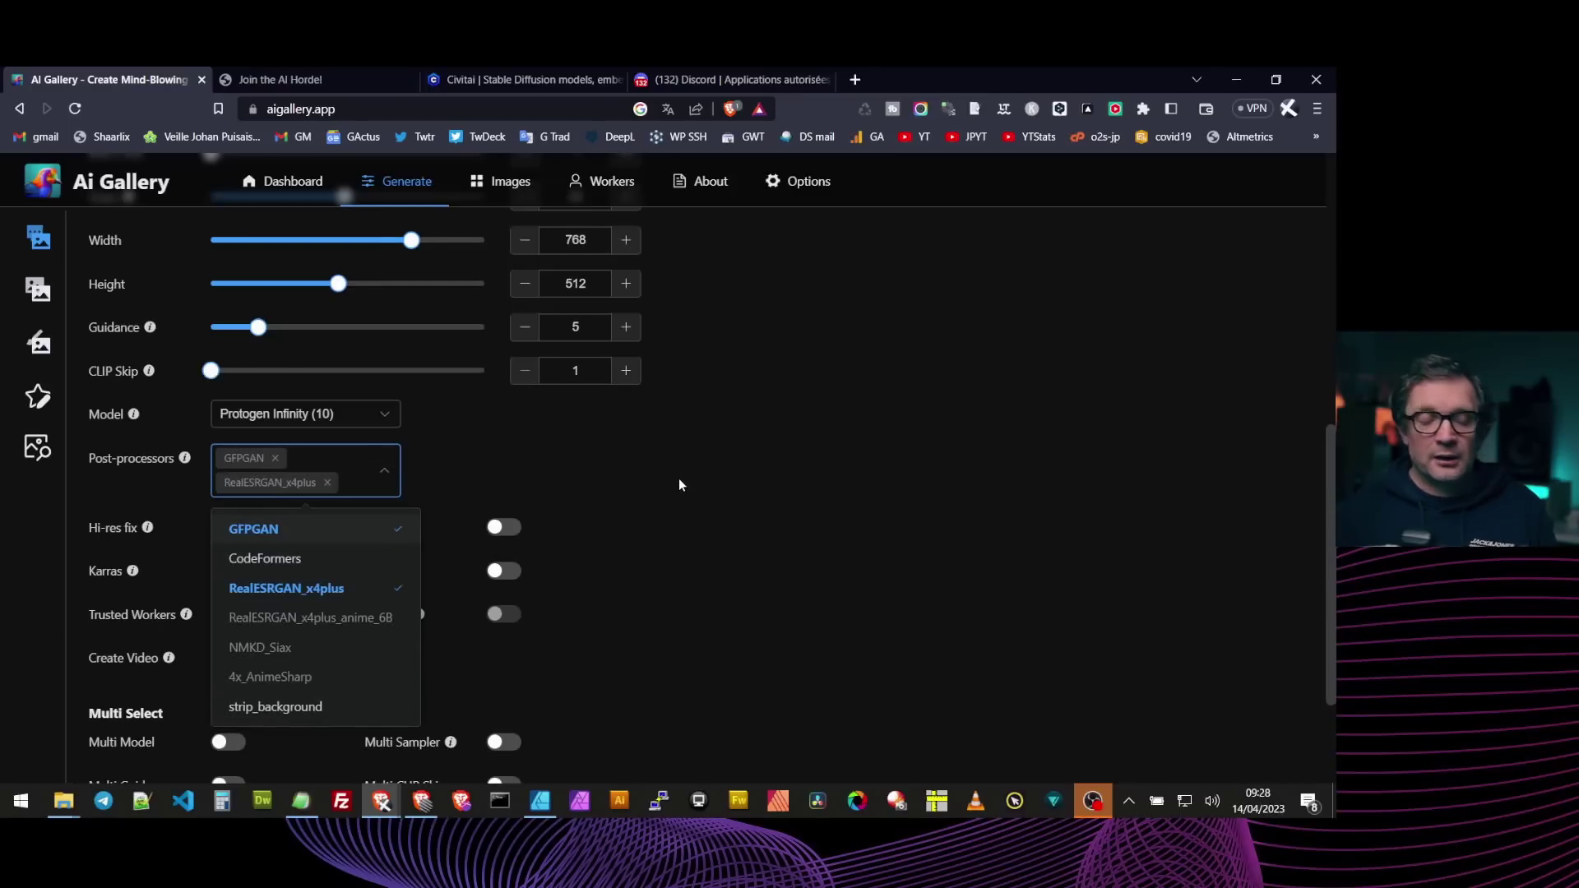
{"action": "left_click", "coordinate": [642, 517]}
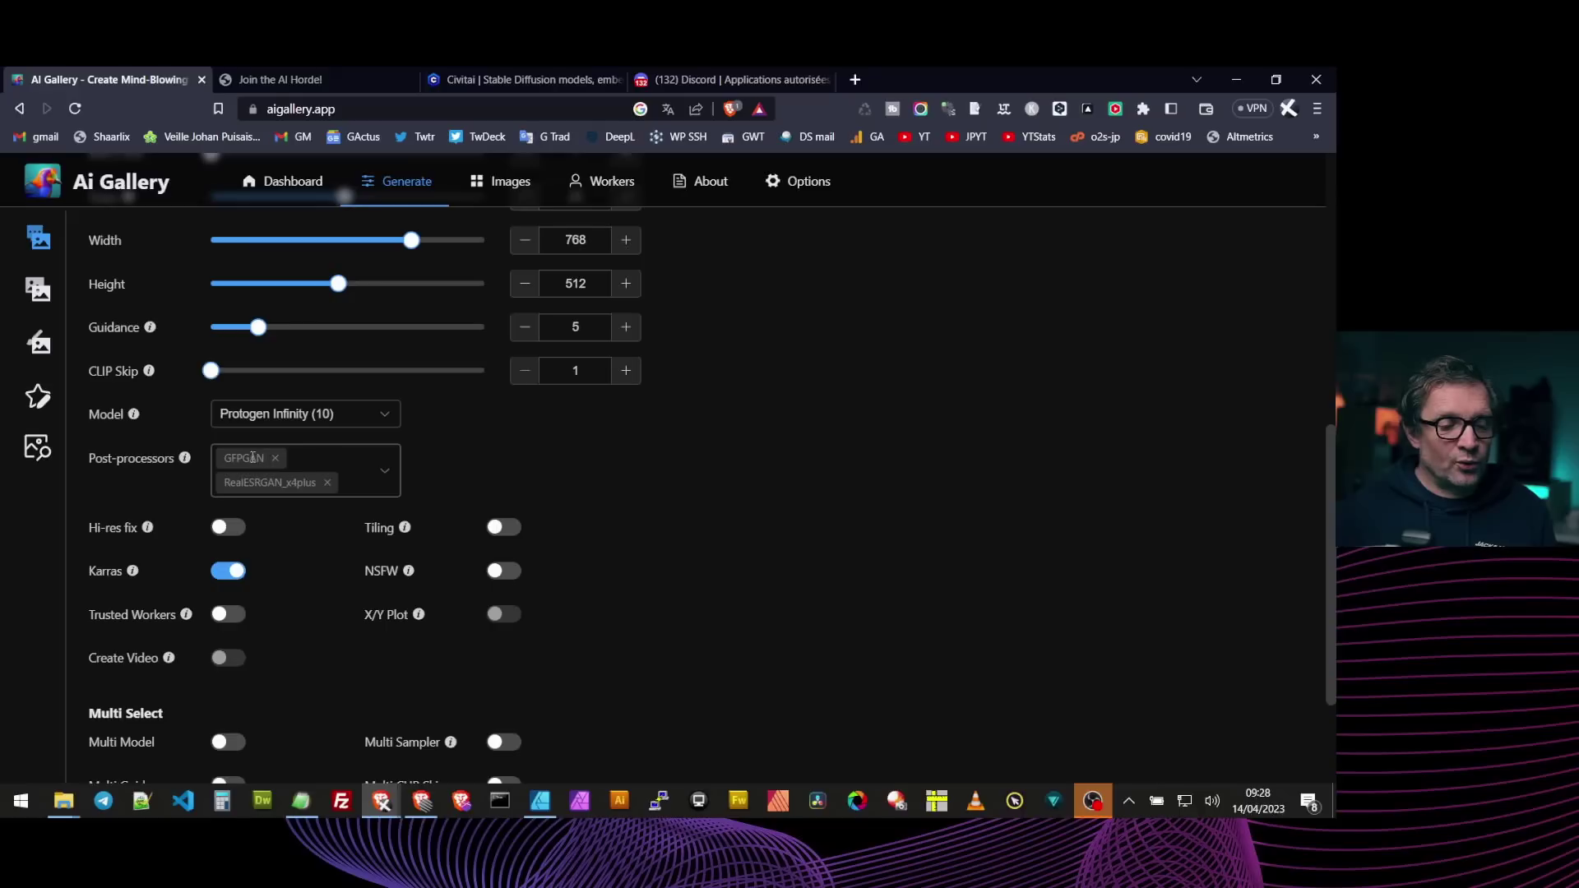
{"action": "mouse_move", "coordinate": [185, 457]}
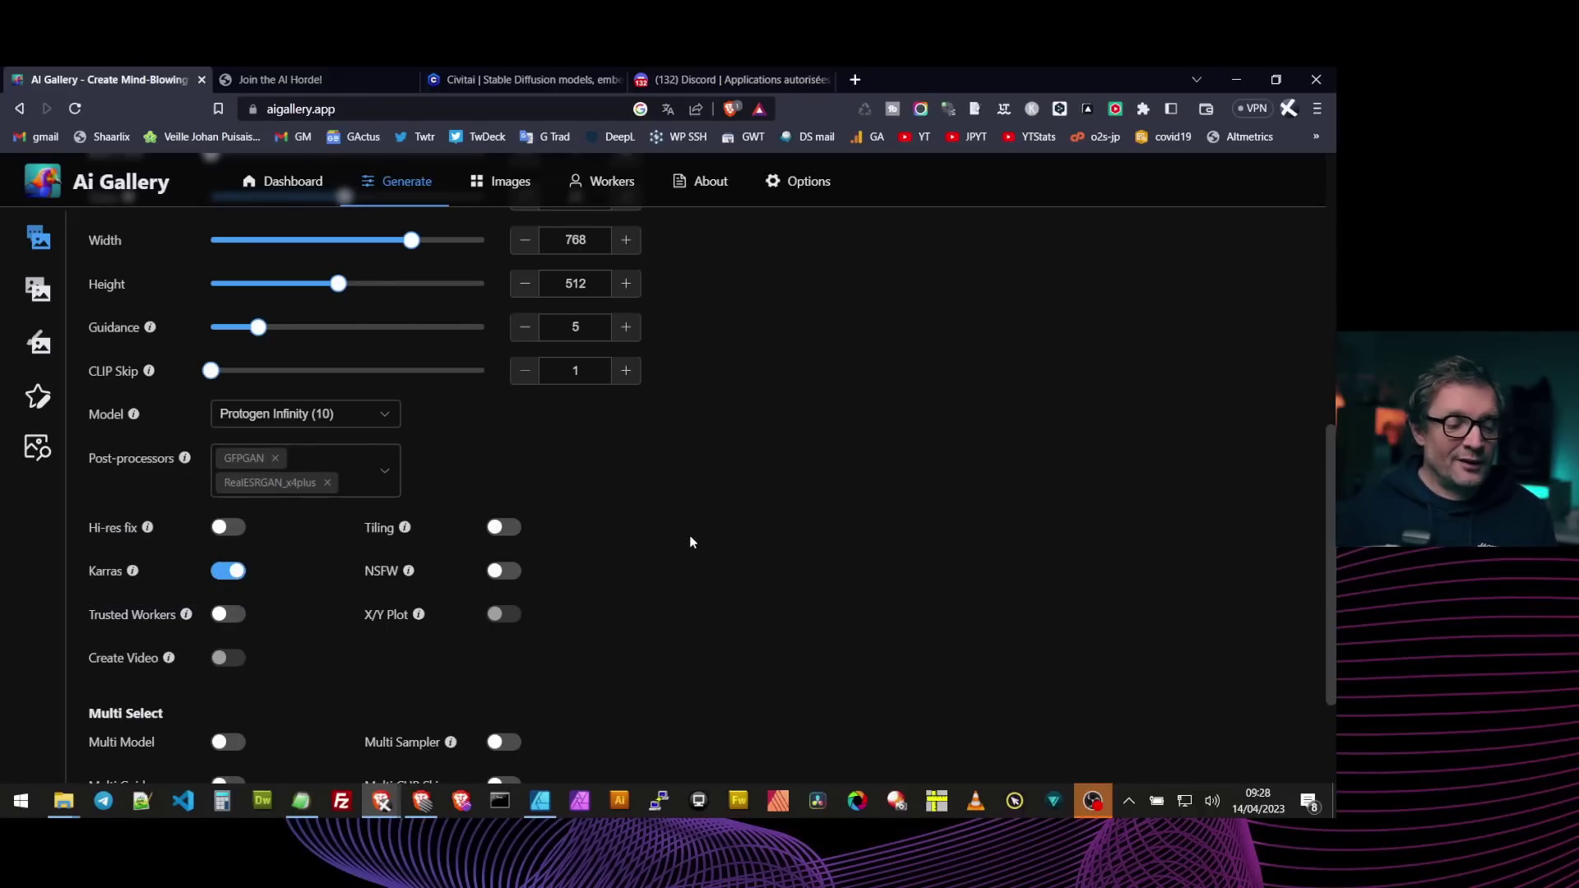
Read the Hi-res fix explanation, try enabling the option, and switch it off again.
{"action": "scroll", "coordinate": [690, 542], "scroll_direction": "down", "scroll_amount": 1}
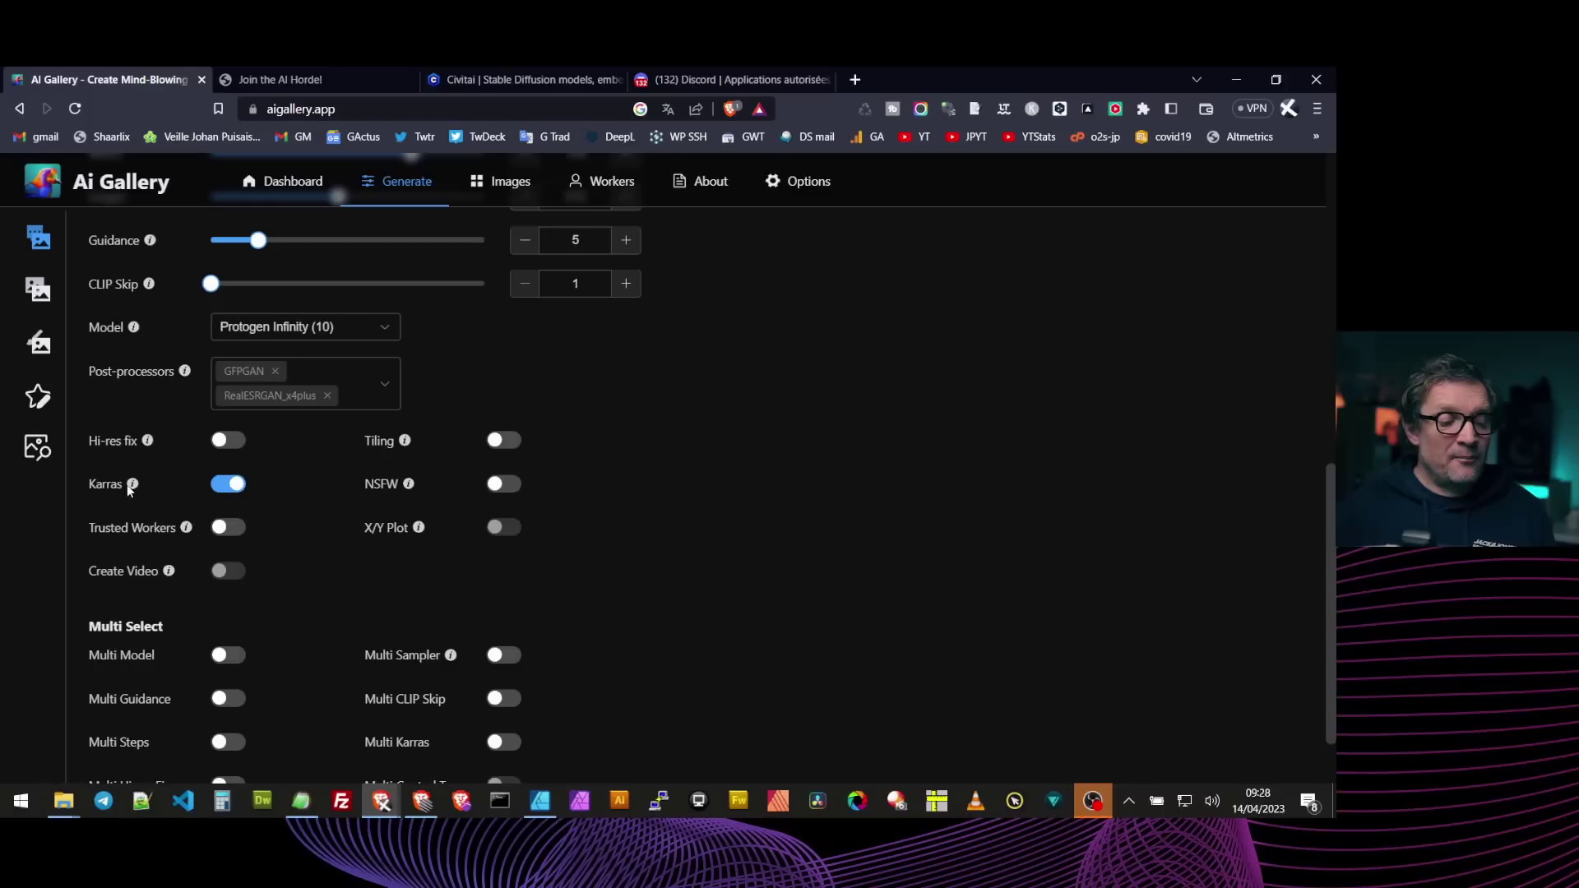
{"action": "mouse_move", "coordinate": [121, 442]}
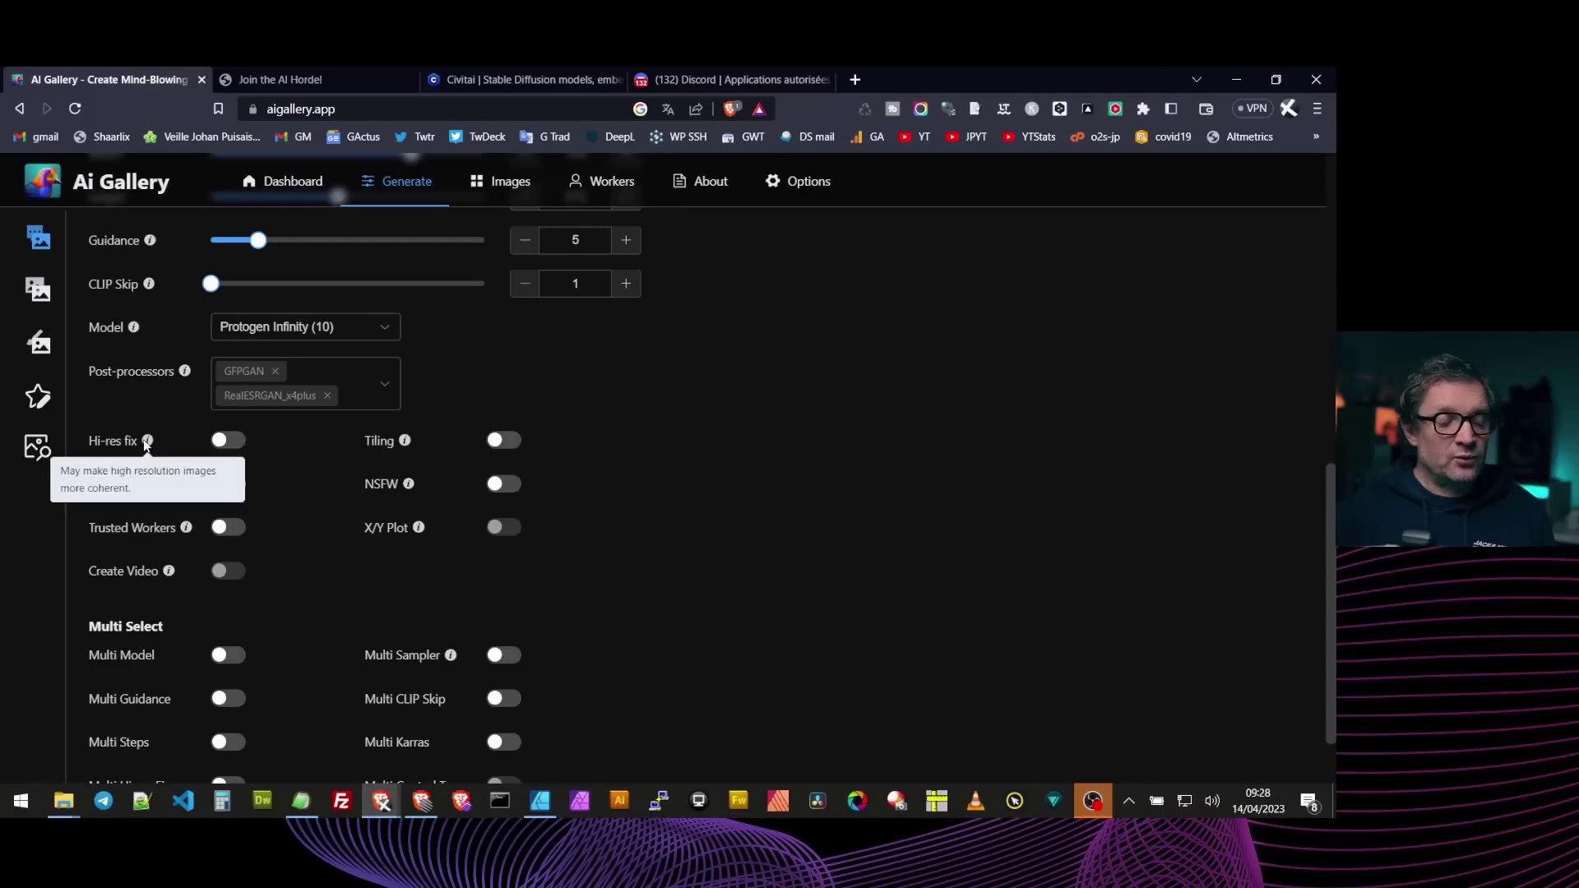
{"action": "left_click", "coordinate": [229, 440]}
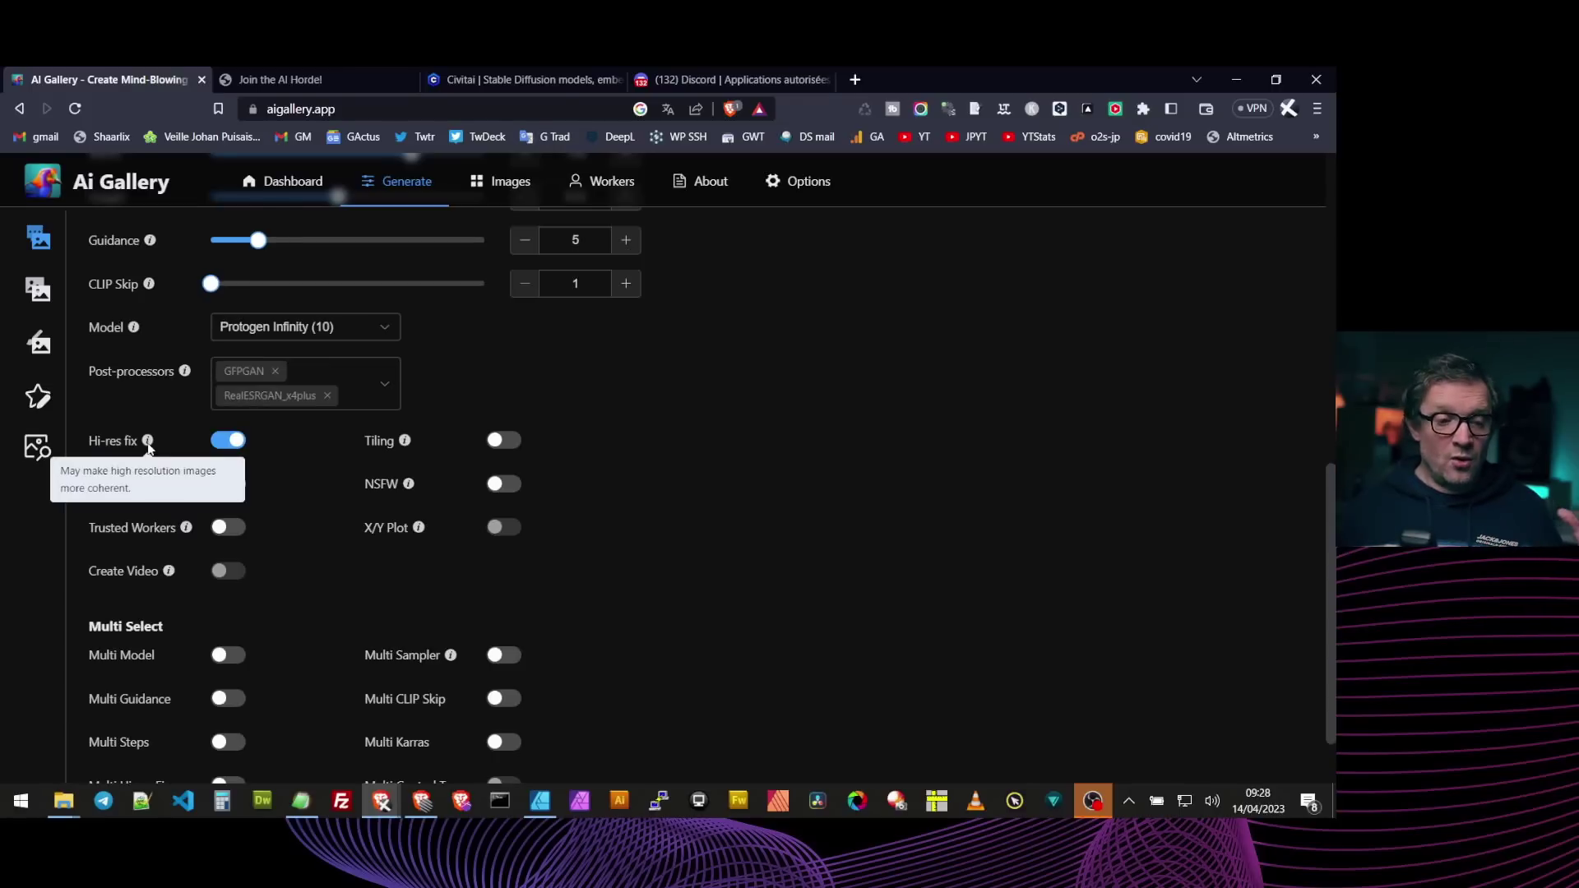
{"action": "scroll", "coordinate": [783, 590], "scroll_direction": "up", "scroll_amount": 1}
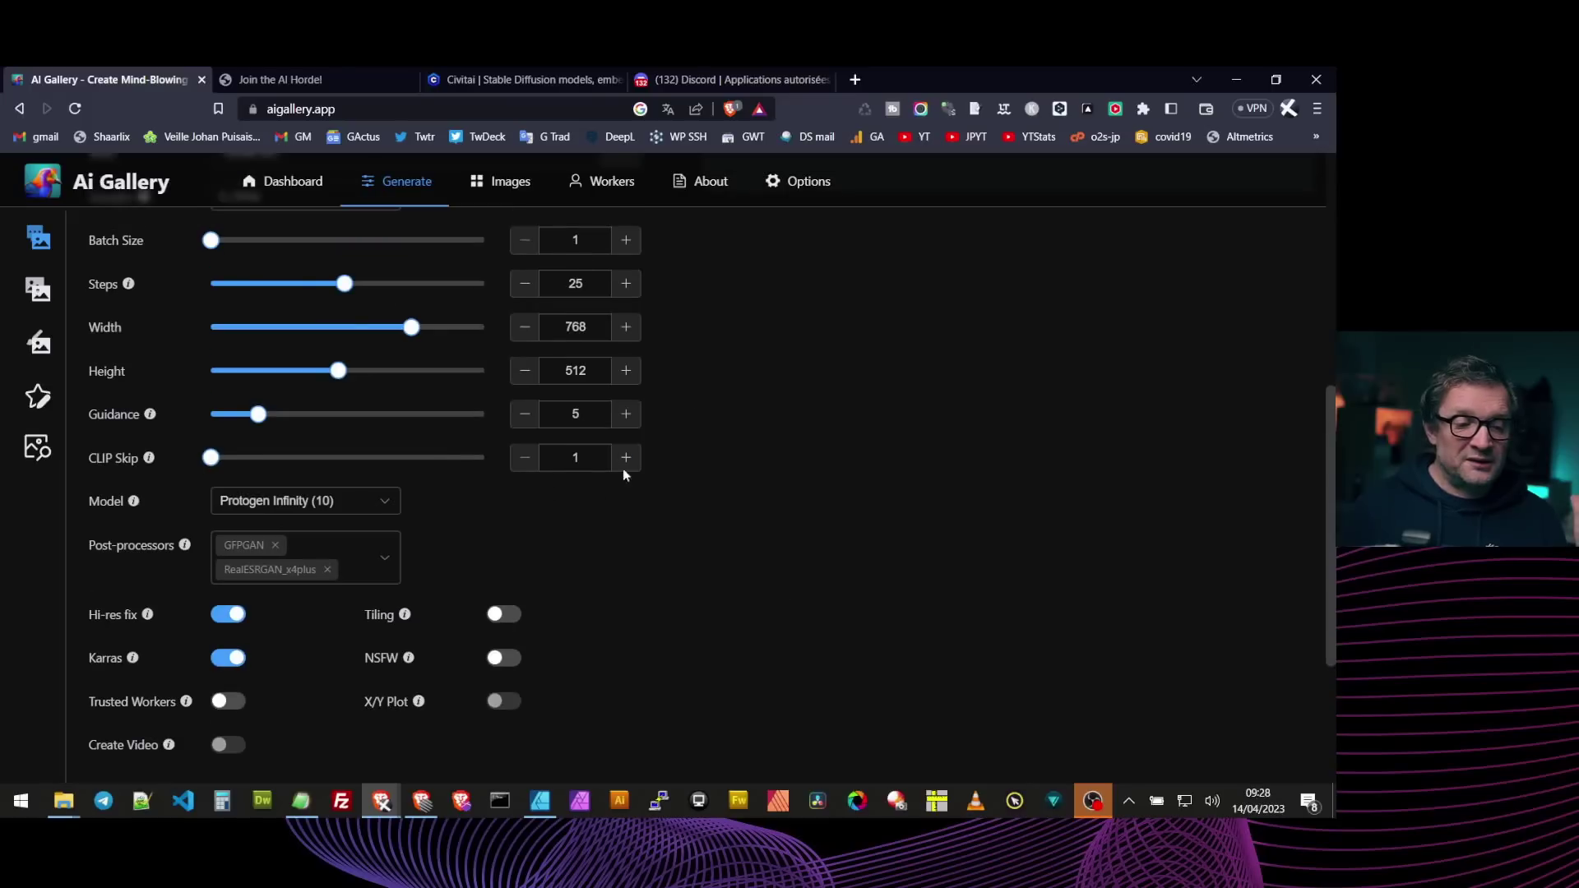
{"action": "scroll", "coordinate": [756, 650], "scroll_direction": "down", "scroll_amount": 3}
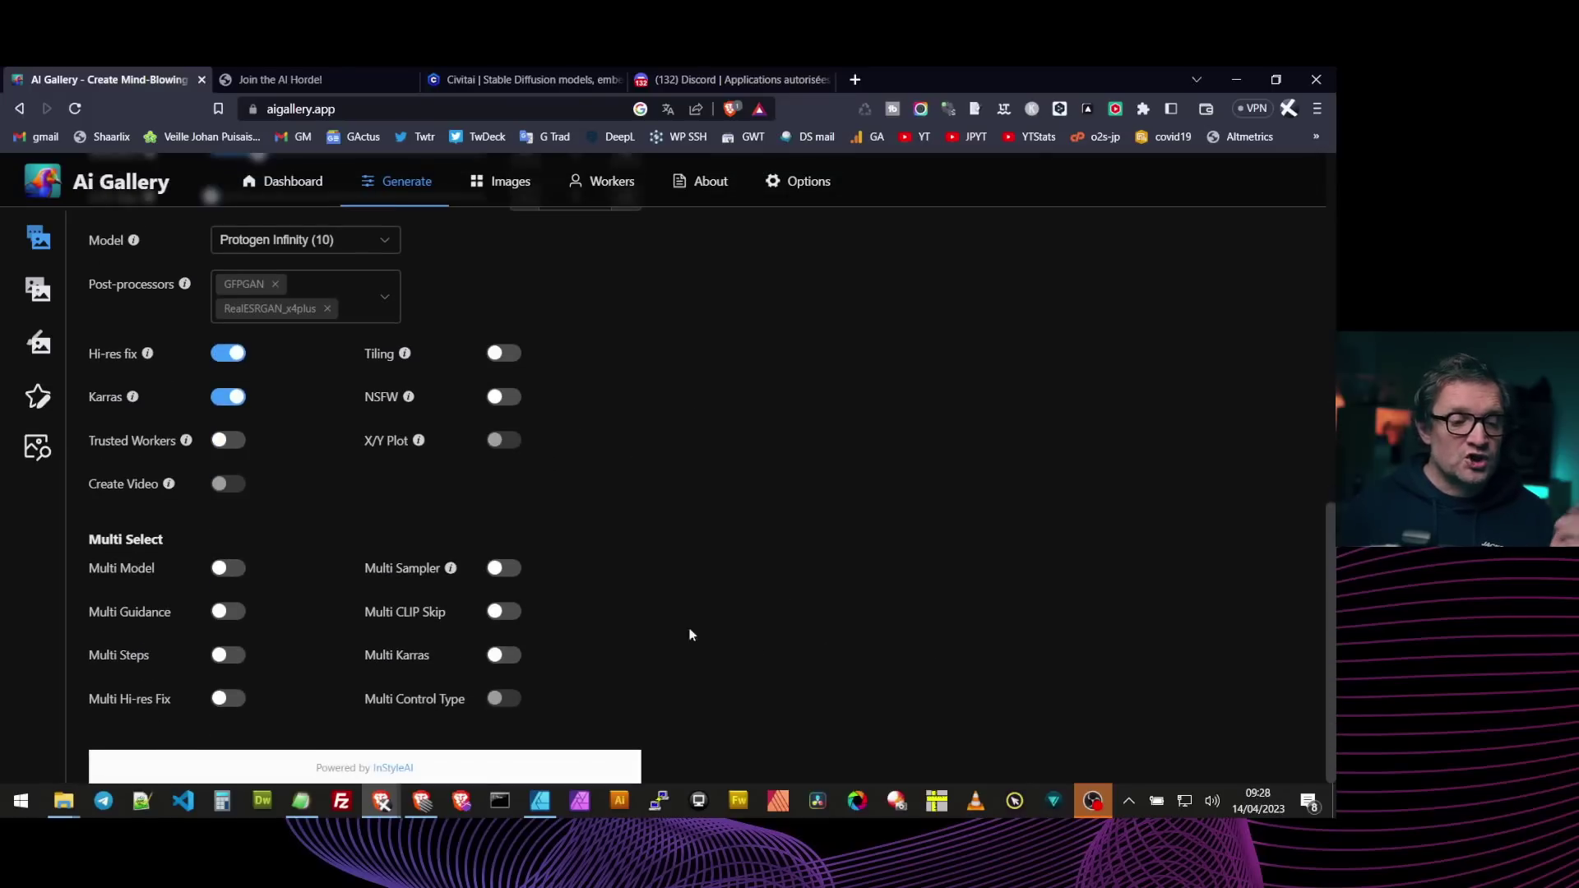
{"action": "scroll", "coordinate": [691, 634], "scroll_direction": "up", "scroll_amount": 1}
{"action": "left_click", "coordinate": [236, 444]}
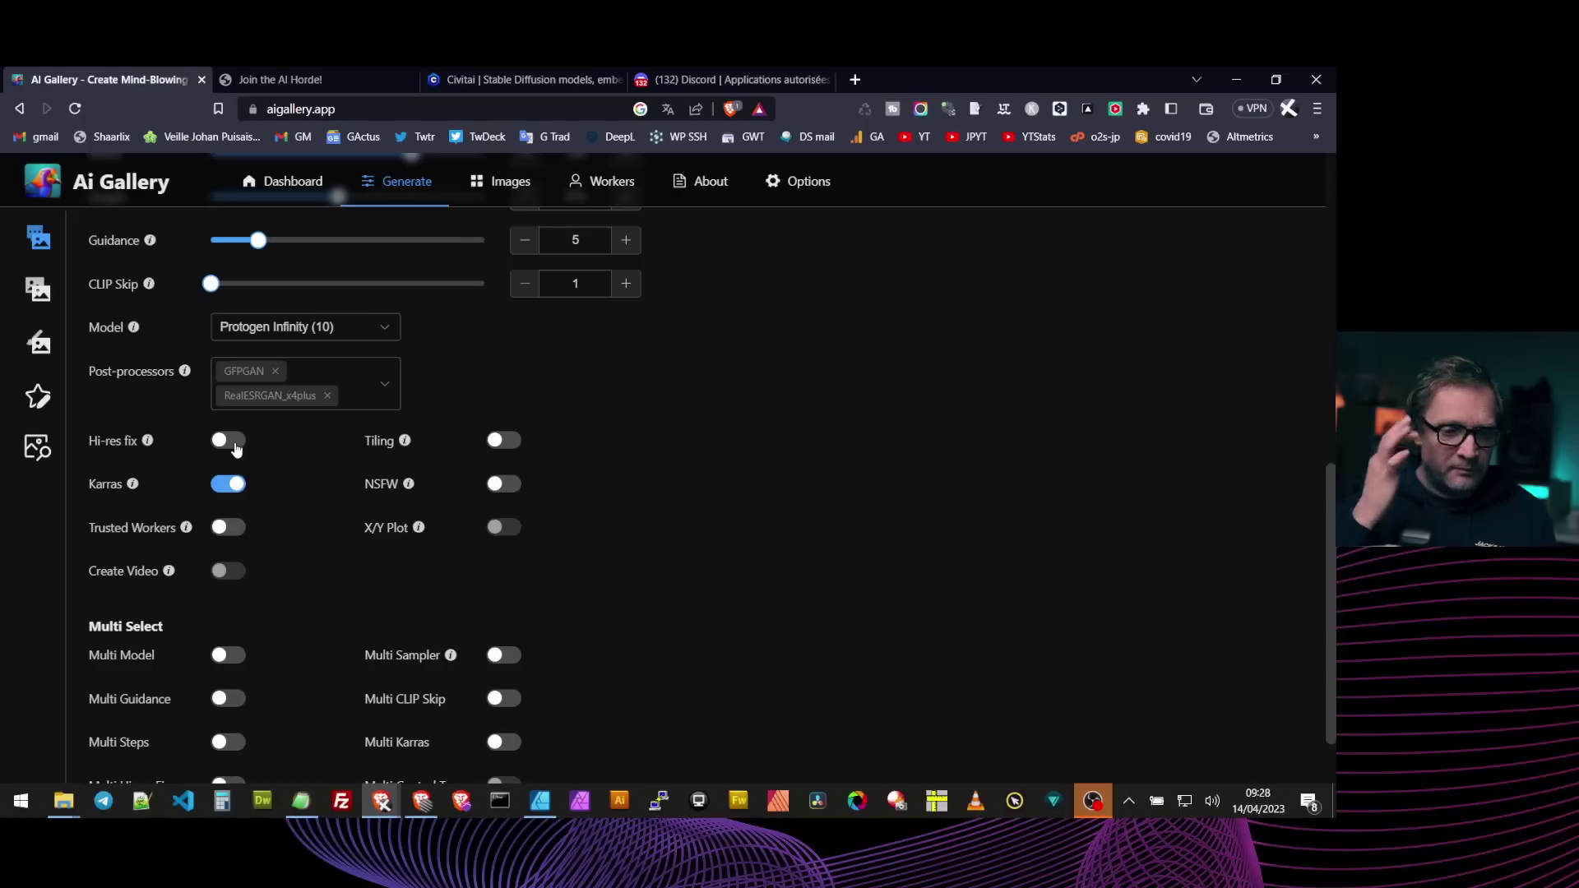
Review the Karras, Trusted Workers, Create Video, Tiling and NSFW options, and enable NSFW.
{"action": "mouse_move", "coordinate": [137, 489]}
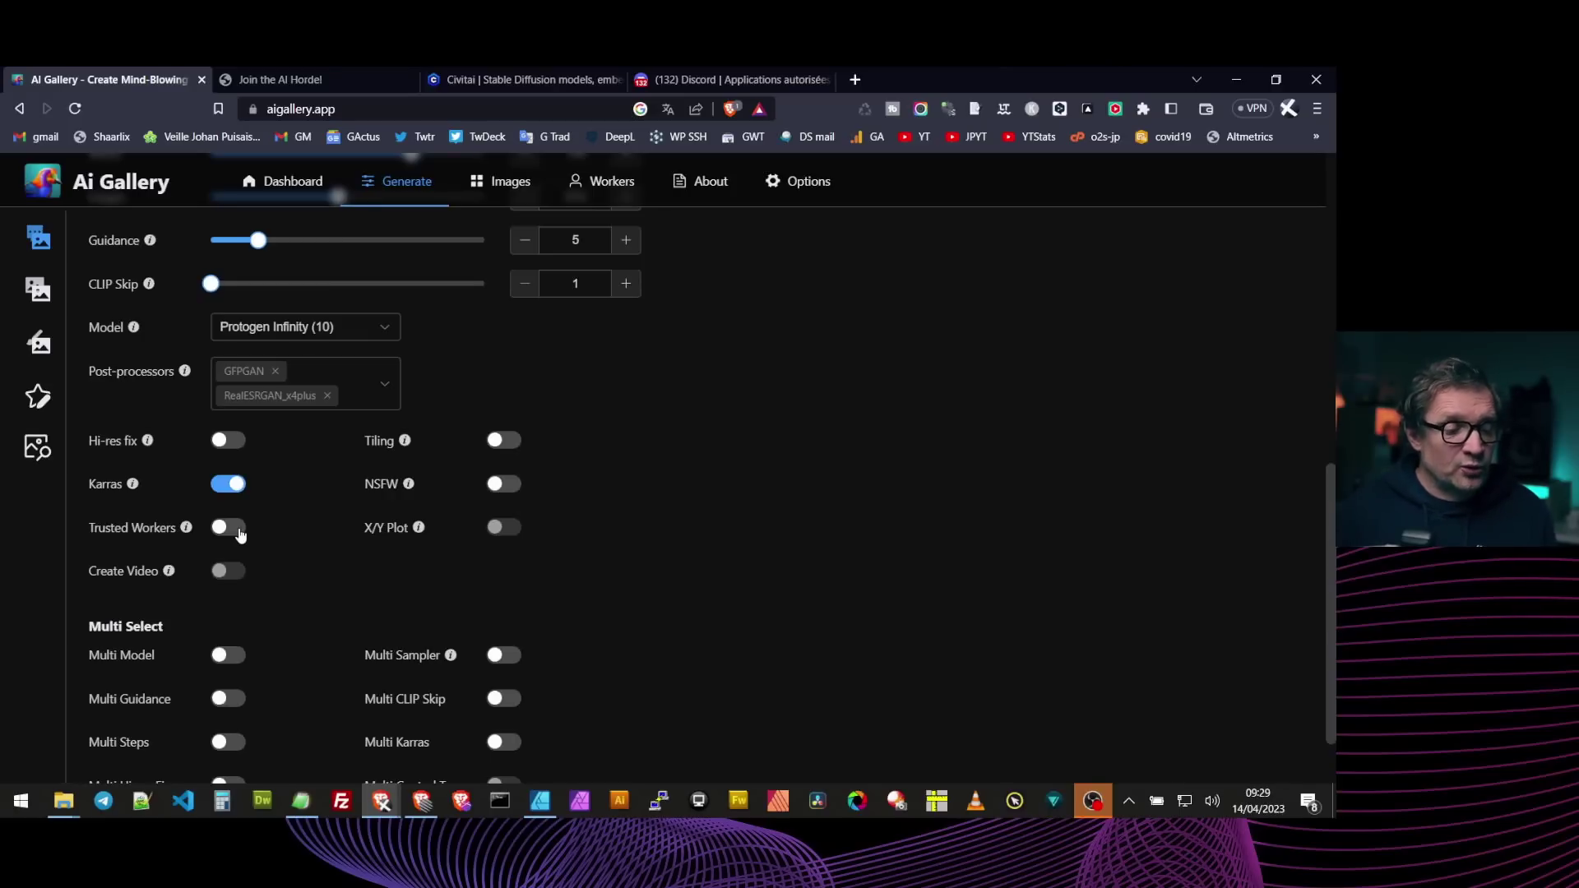
{"action": "mouse_move", "coordinate": [221, 574]}
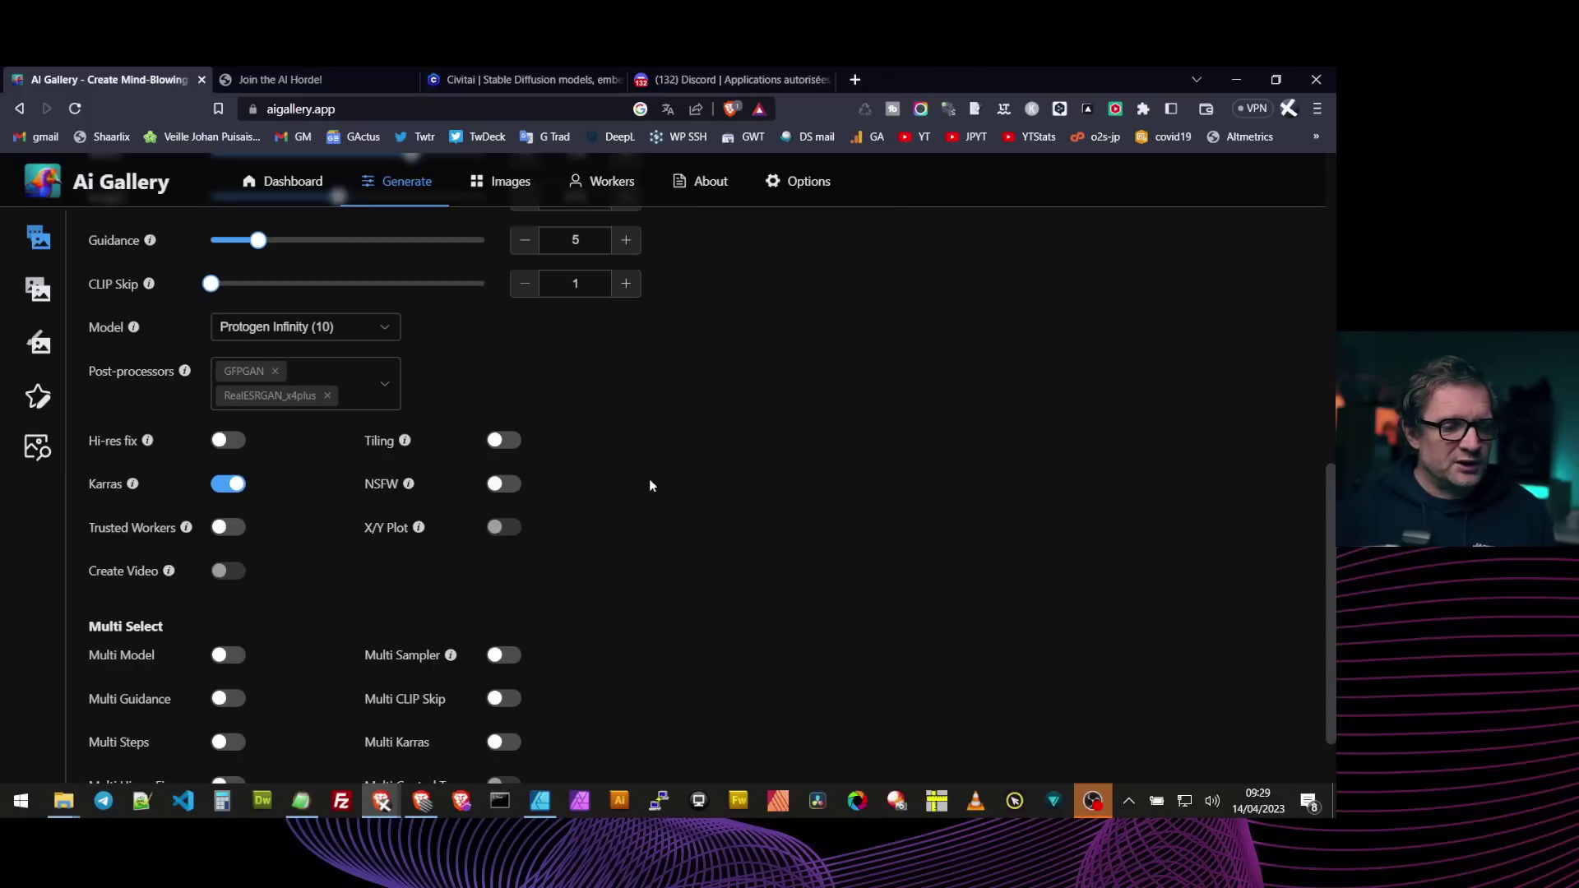
{"action": "mouse_move", "coordinate": [405, 442]}
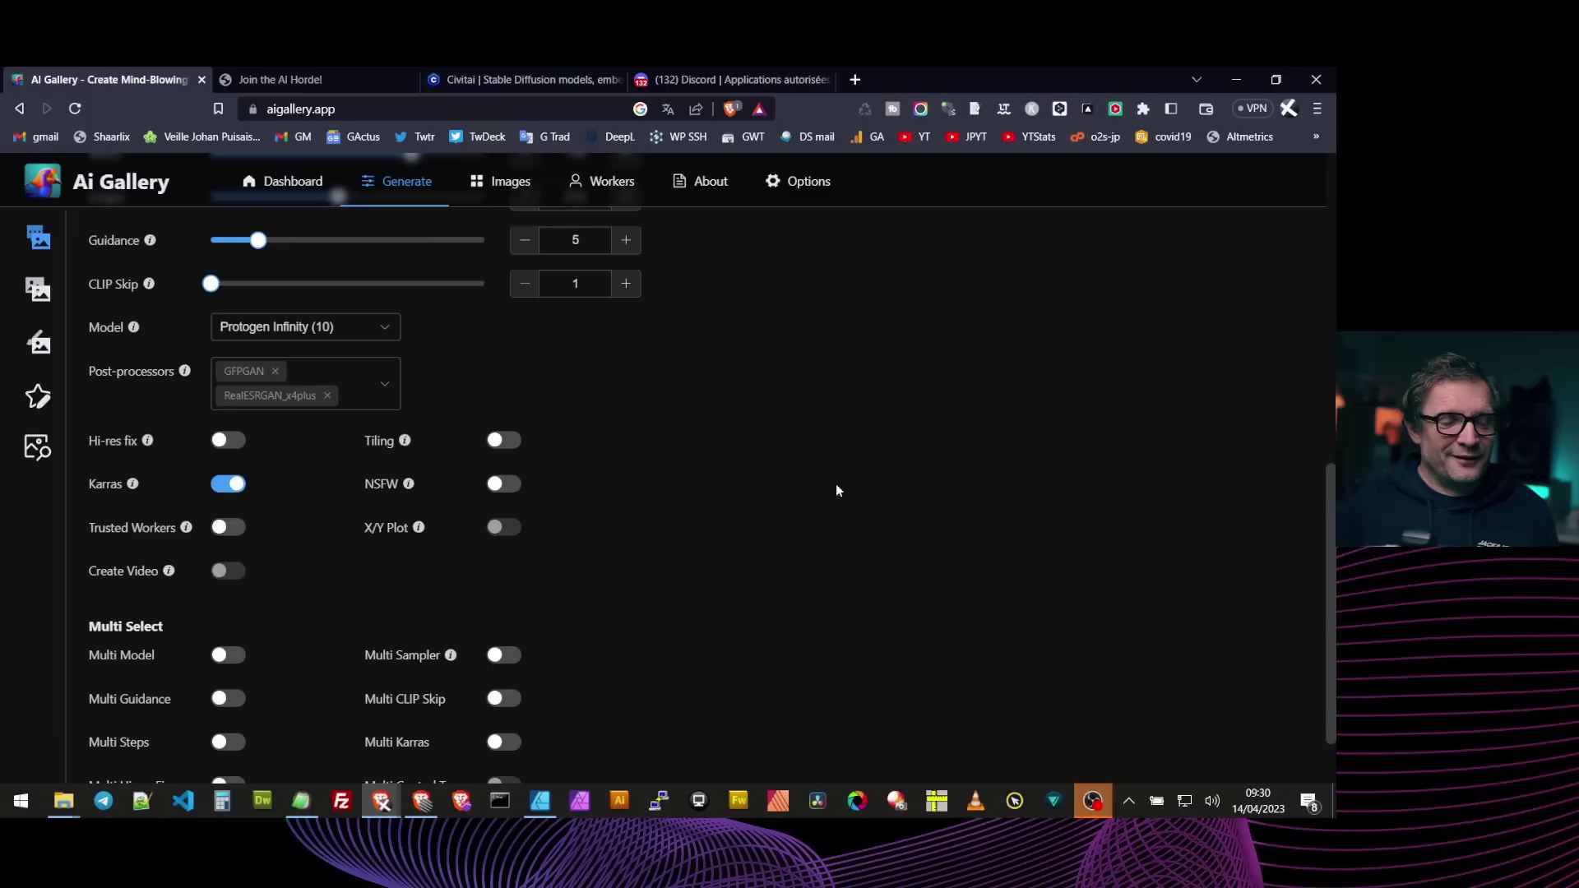
{"action": "mouse_move", "coordinate": [409, 484]}
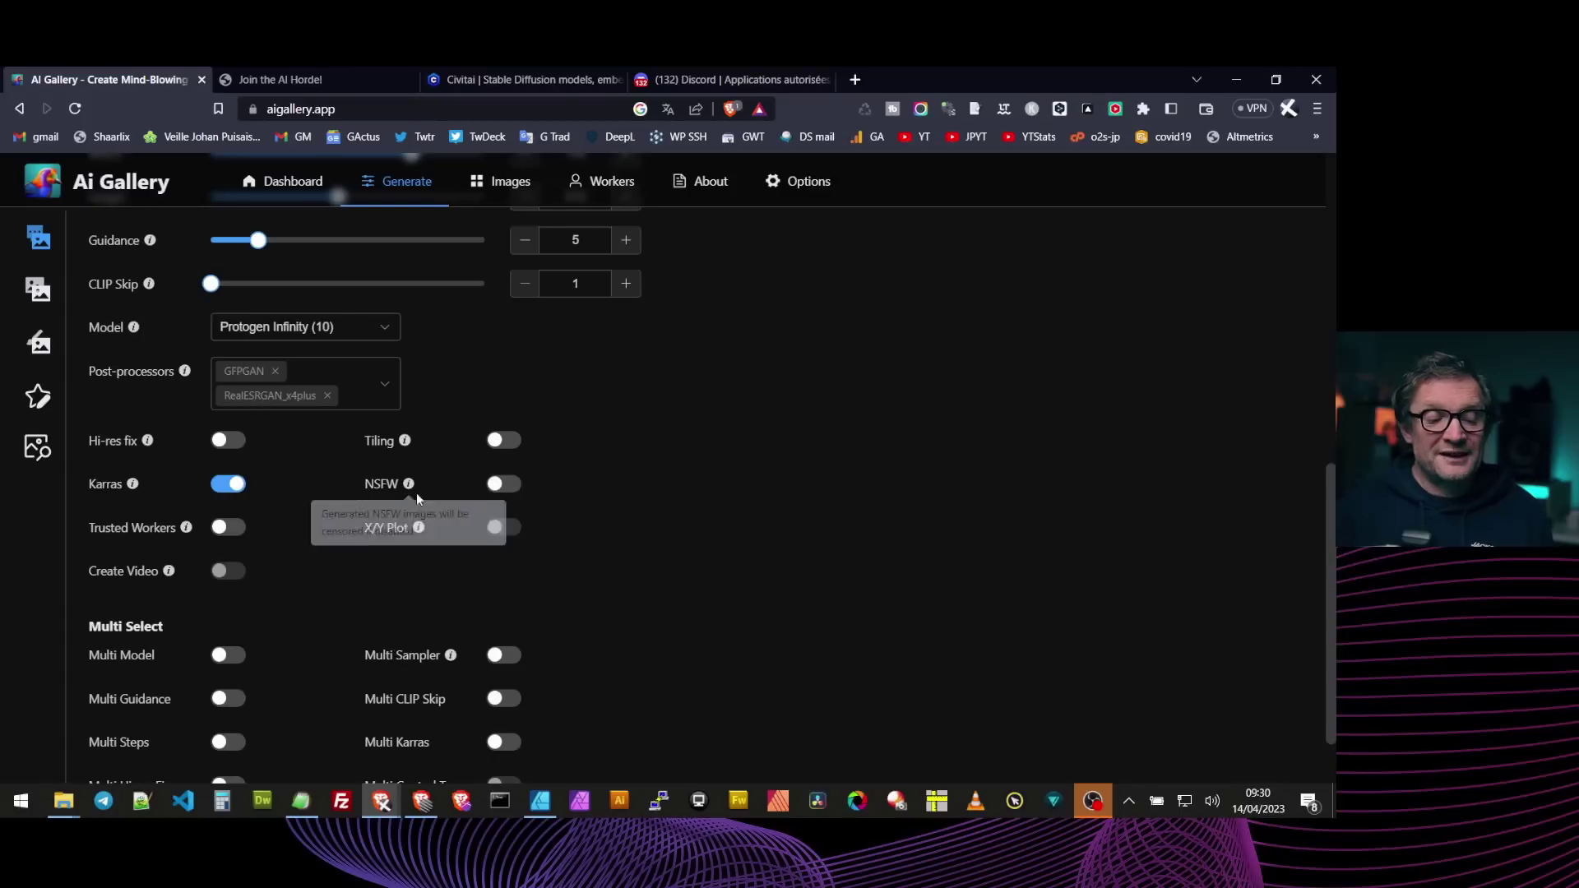
{"action": "left_click", "coordinate": [515, 484]}
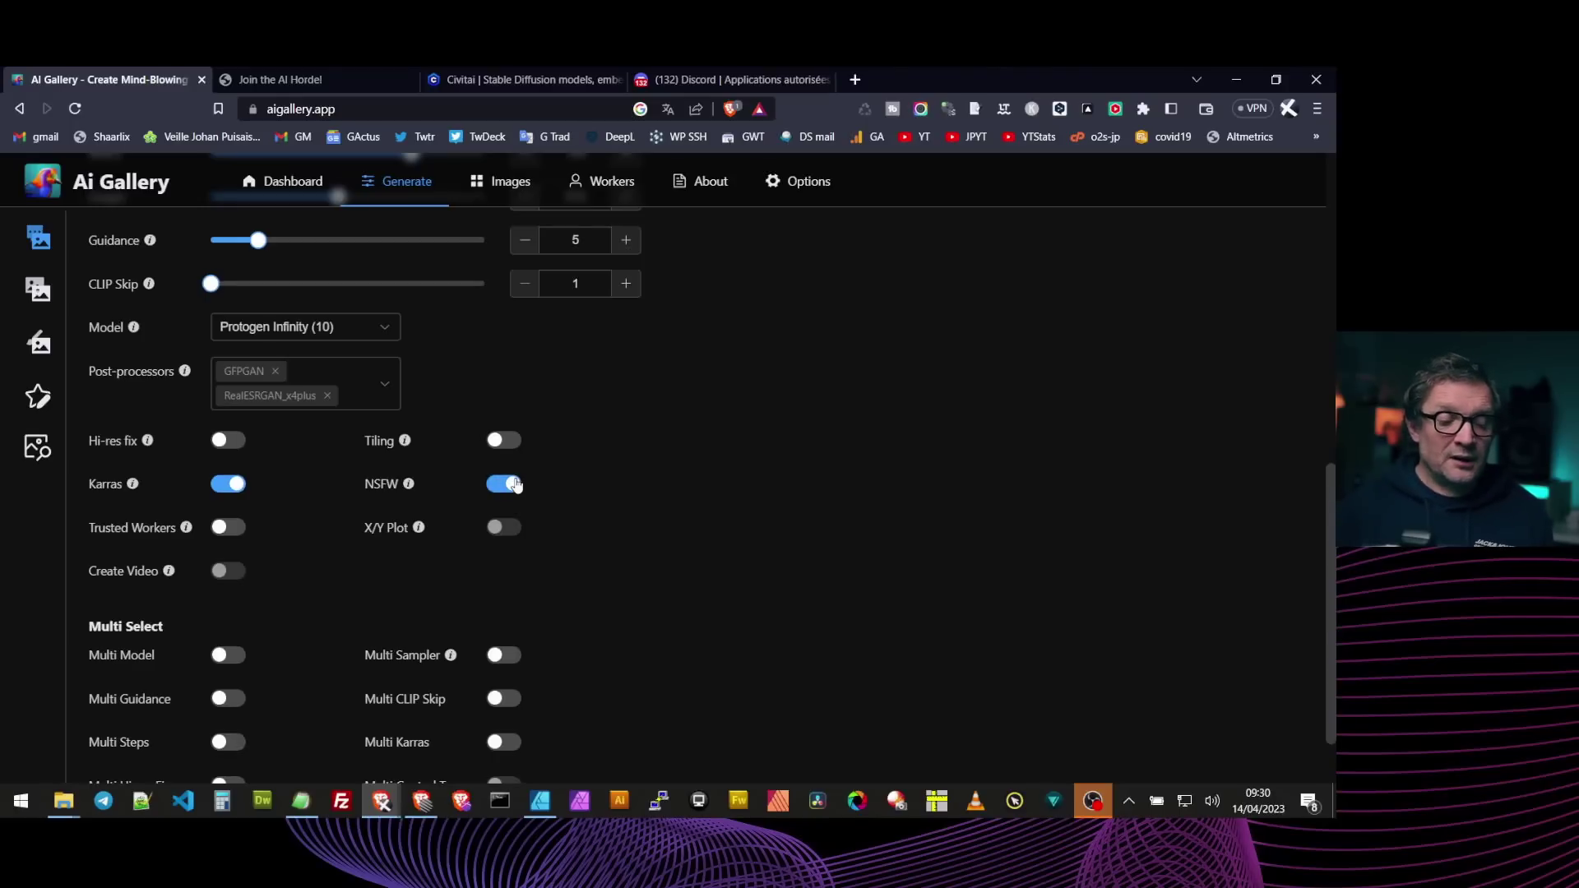
Review the Multi Select options and generate one image from the astronaut prompt with the configured settings.
{"action": "scroll", "coordinate": [680, 516], "scroll_direction": "down", "scroll_amount": 1}
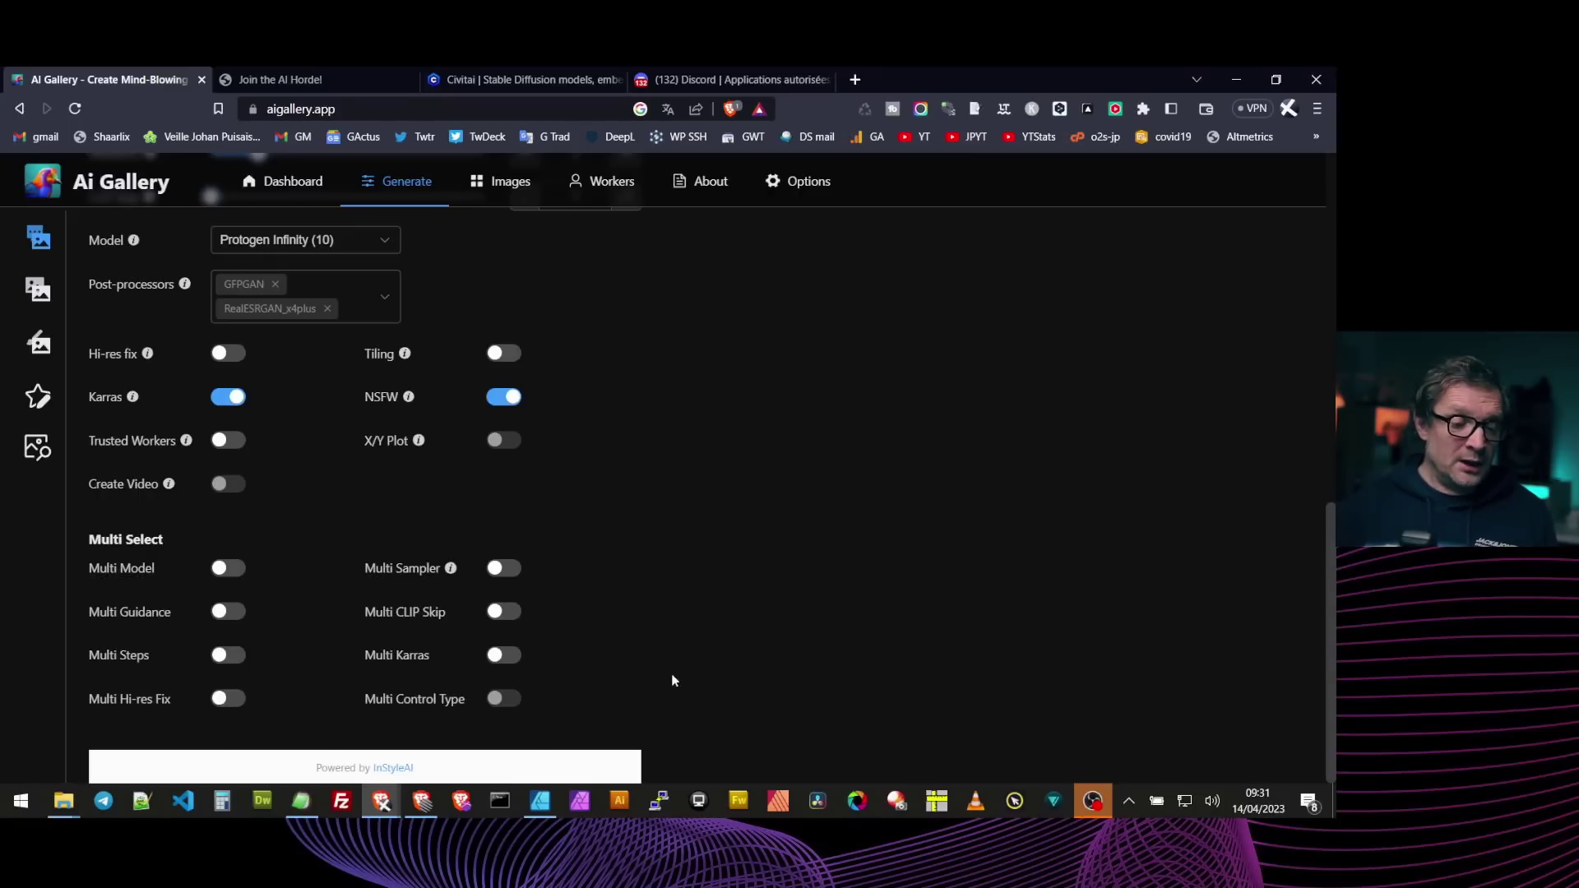
{"action": "scroll", "coordinate": [605, 688], "scroll_direction": "up", "scroll_amount": 2}
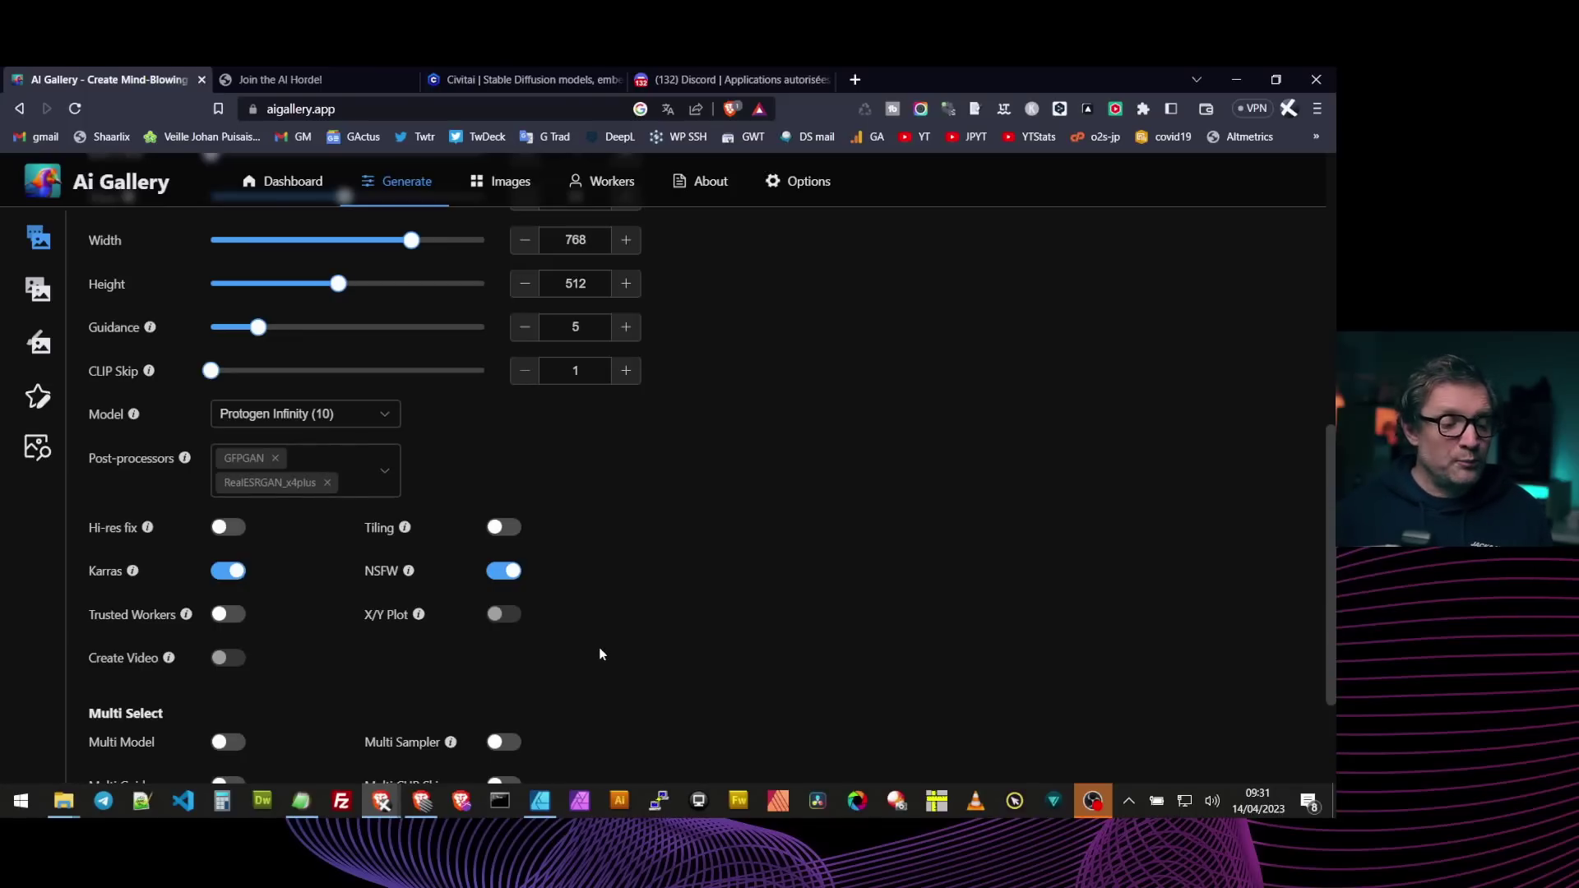
{"action": "scroll", "coordinate": [637, 625], "scroll_direction": "up", "scroll_amount": 3}
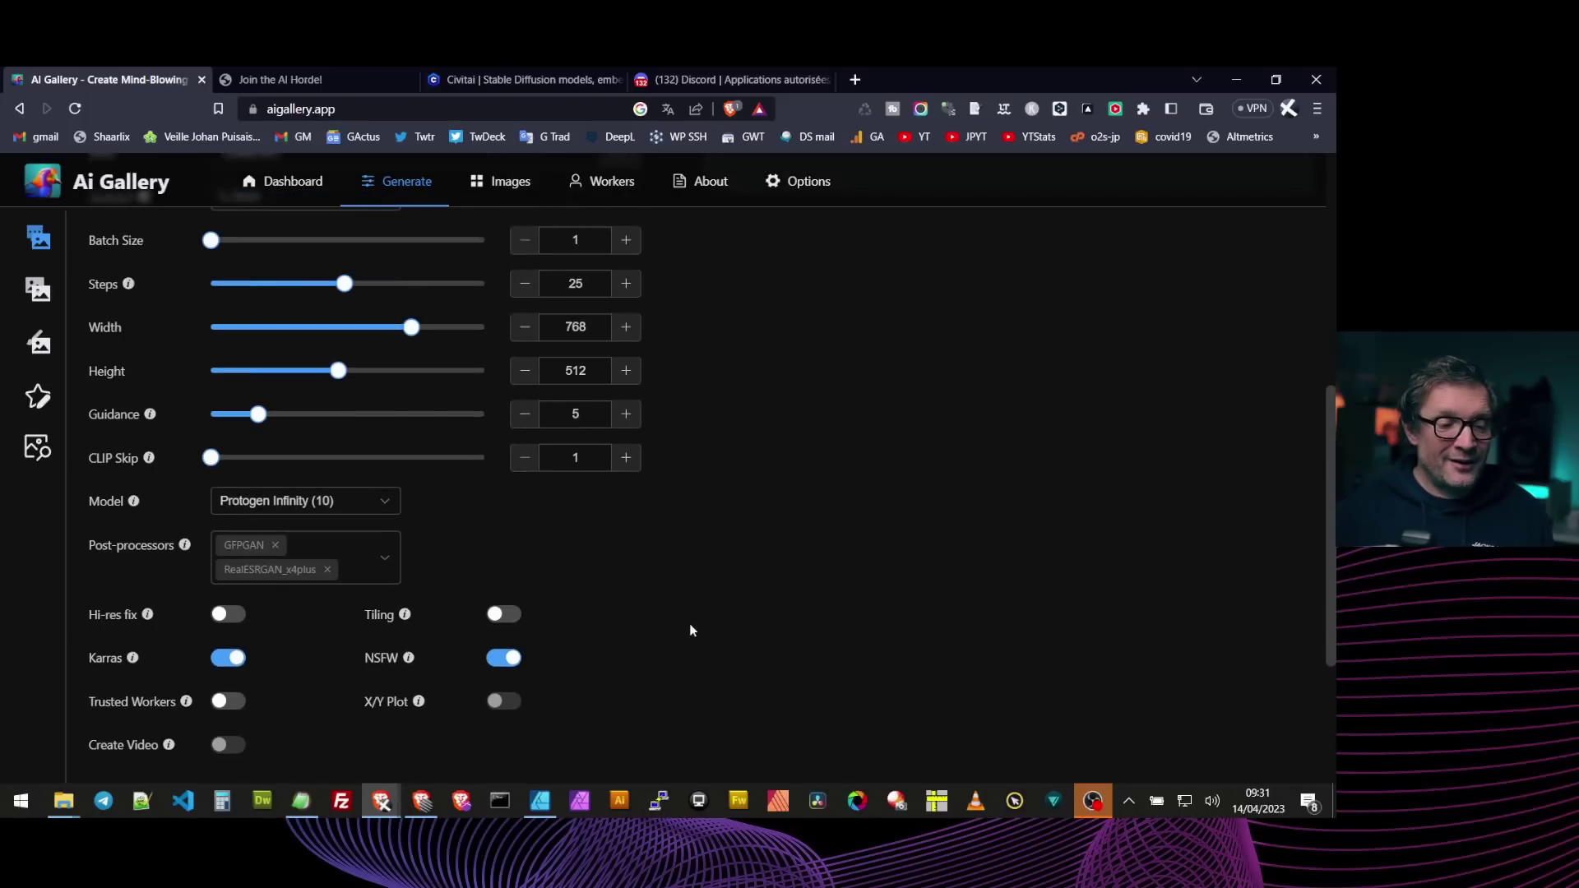
{"action": "scroll", "coordinate": [695, 640], "scroll_direction": "up", "scroll_amount": 4}
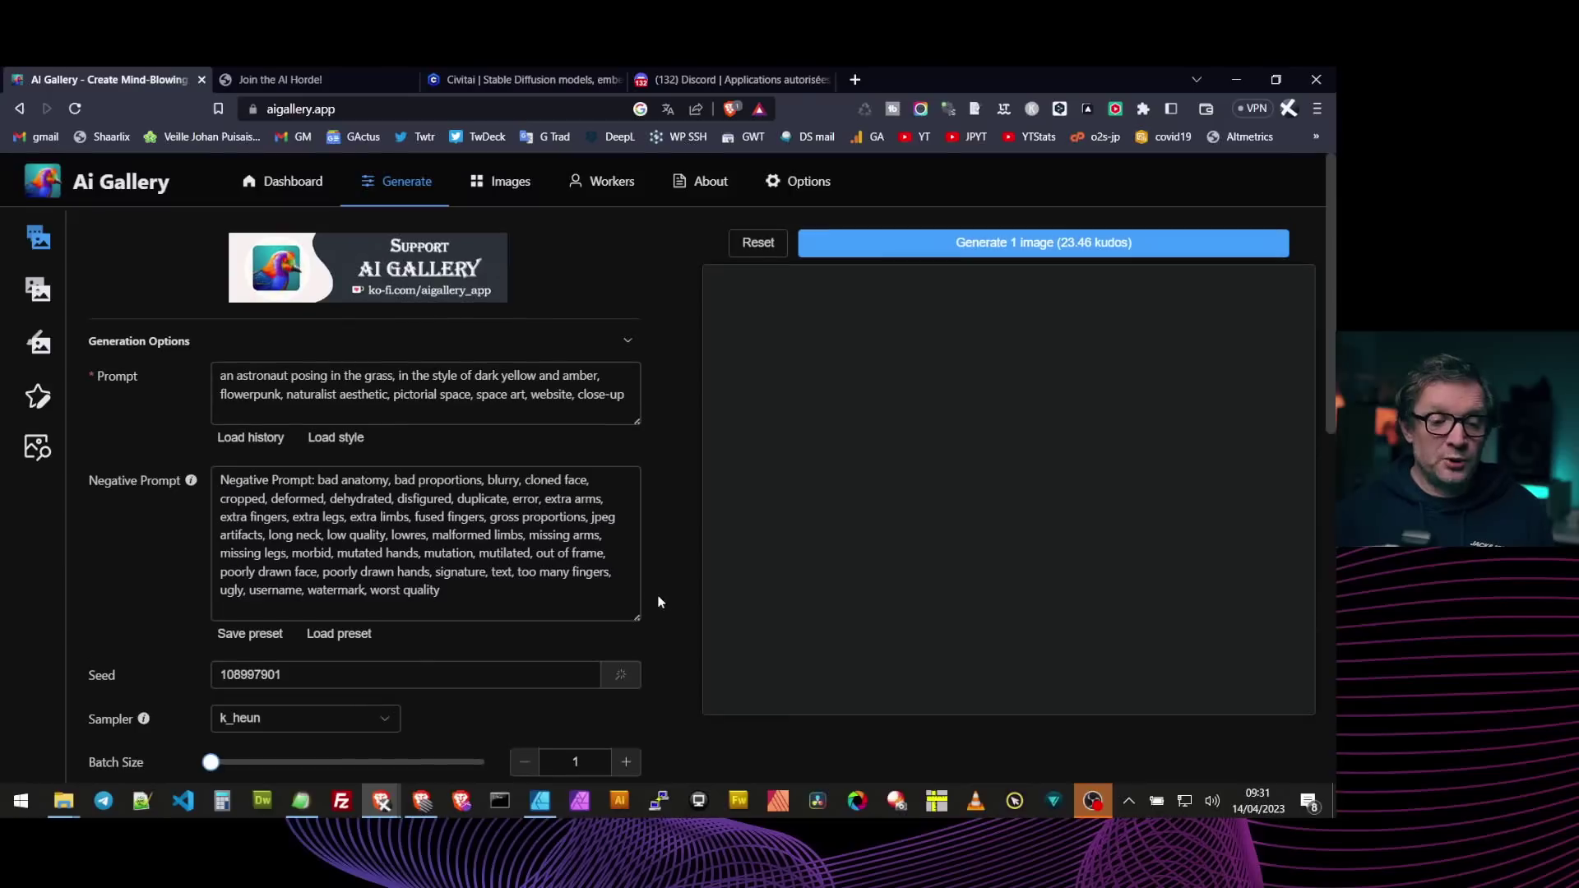
{"action": "left_click", "coordinate": [1035, 249]}
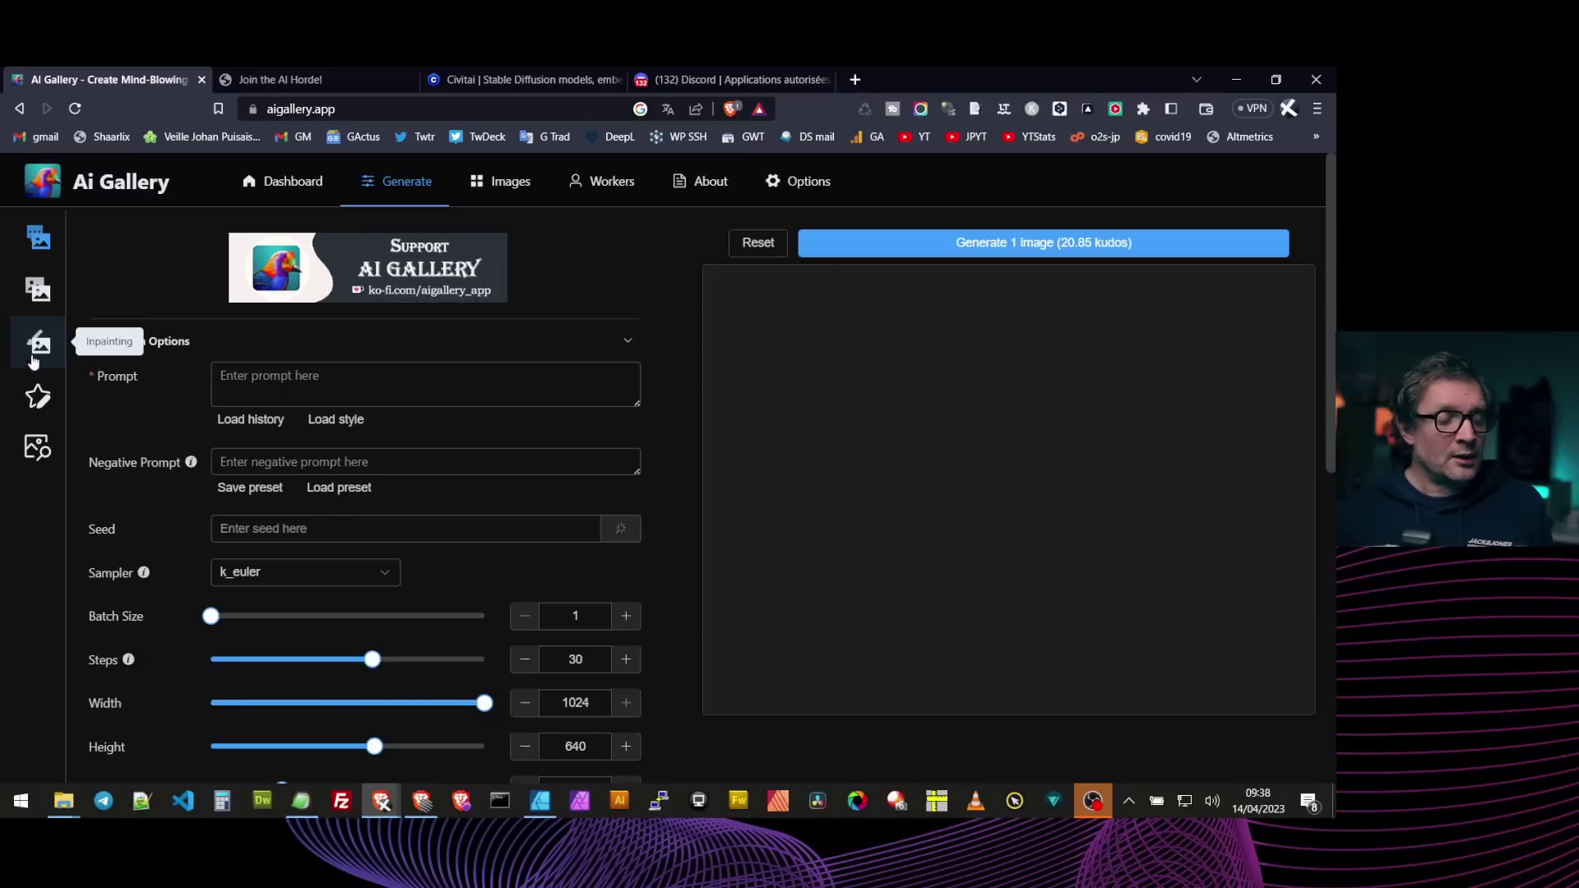
Open the Interrogation tool, submit the image of the couple with coffee cups for NSFW and caption analysis, and read the results.
{"action": "left_click", "coordinate": [42, 449]}
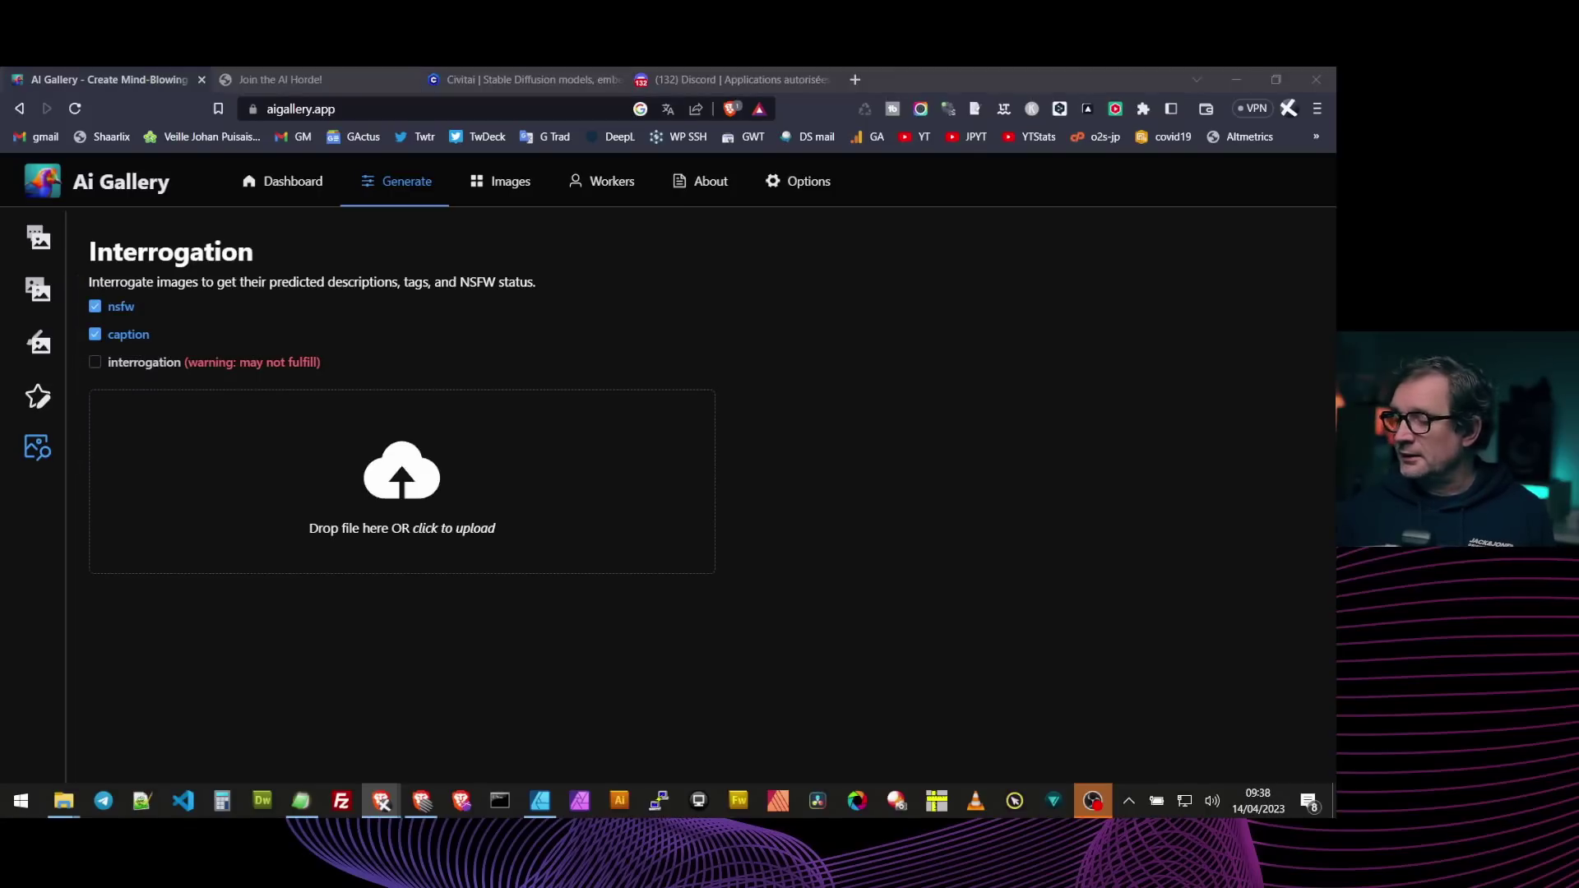
{"action": "left_click_drag", "start_coordinate": [570, 525], "coordinate": [416, 506]}
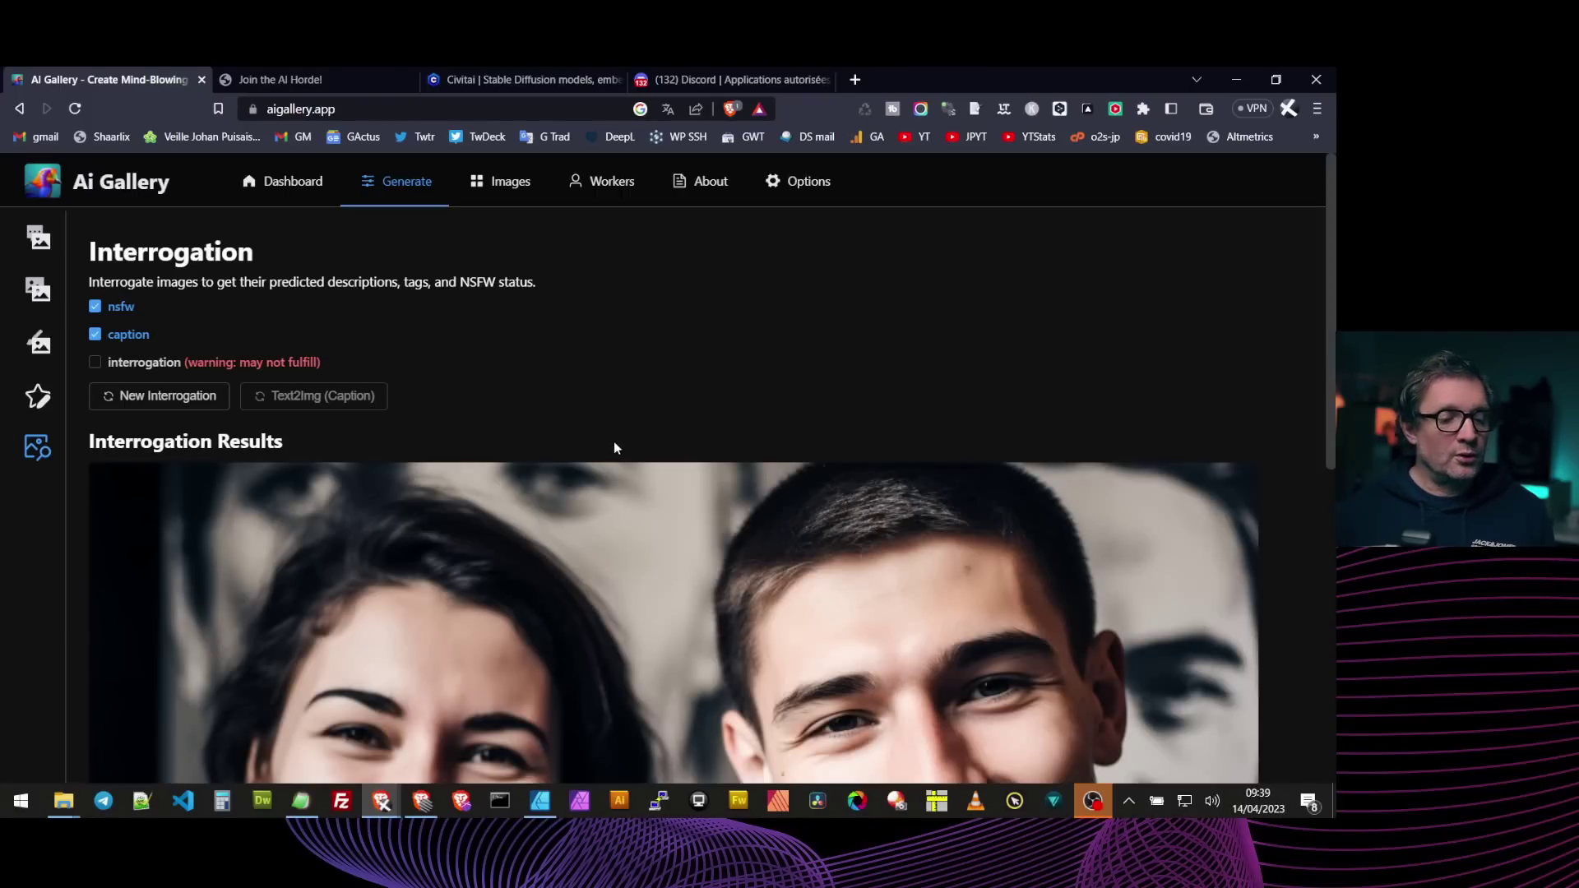
{"action": "scroll", "coordinate": [614, 444], "scroll_direction": "down", "scroll_amount": 6}
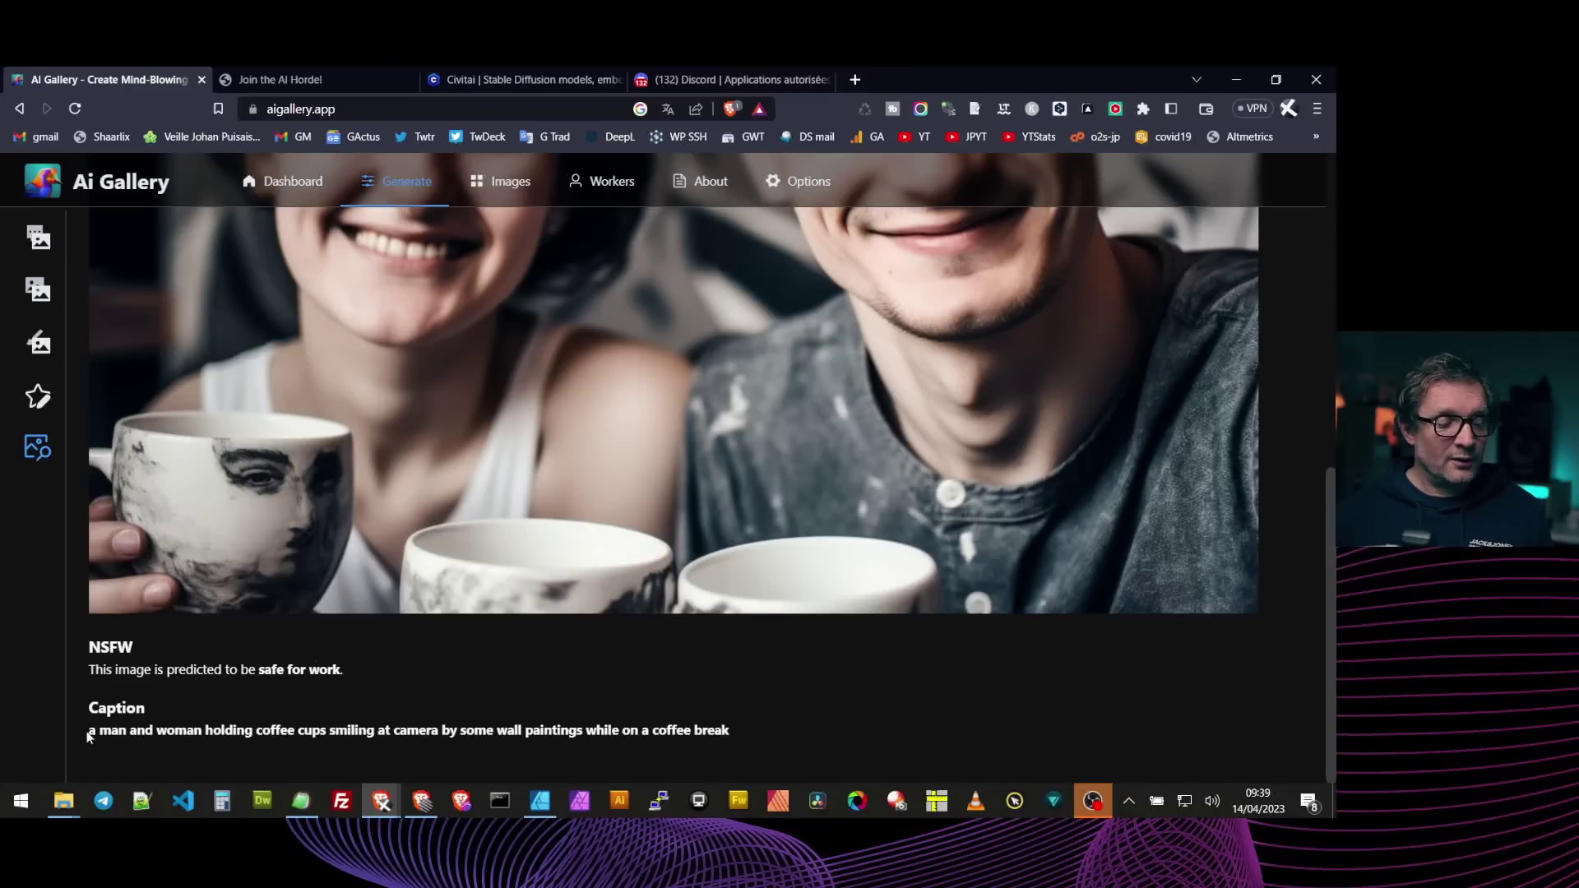
Highlight the predicted caption under the interrogation results and compare its wording with the image of the couple.
{"action": "left_click_drag", "start_coordinate": [90, 732], "coordinate": [733, 751]}
{"action": "middle_click", "coordinate": [740, 751]}
{"action": "scroll", "coordinate": [541, 545], "scroll_direction": "up", "scroll_amount": 10}
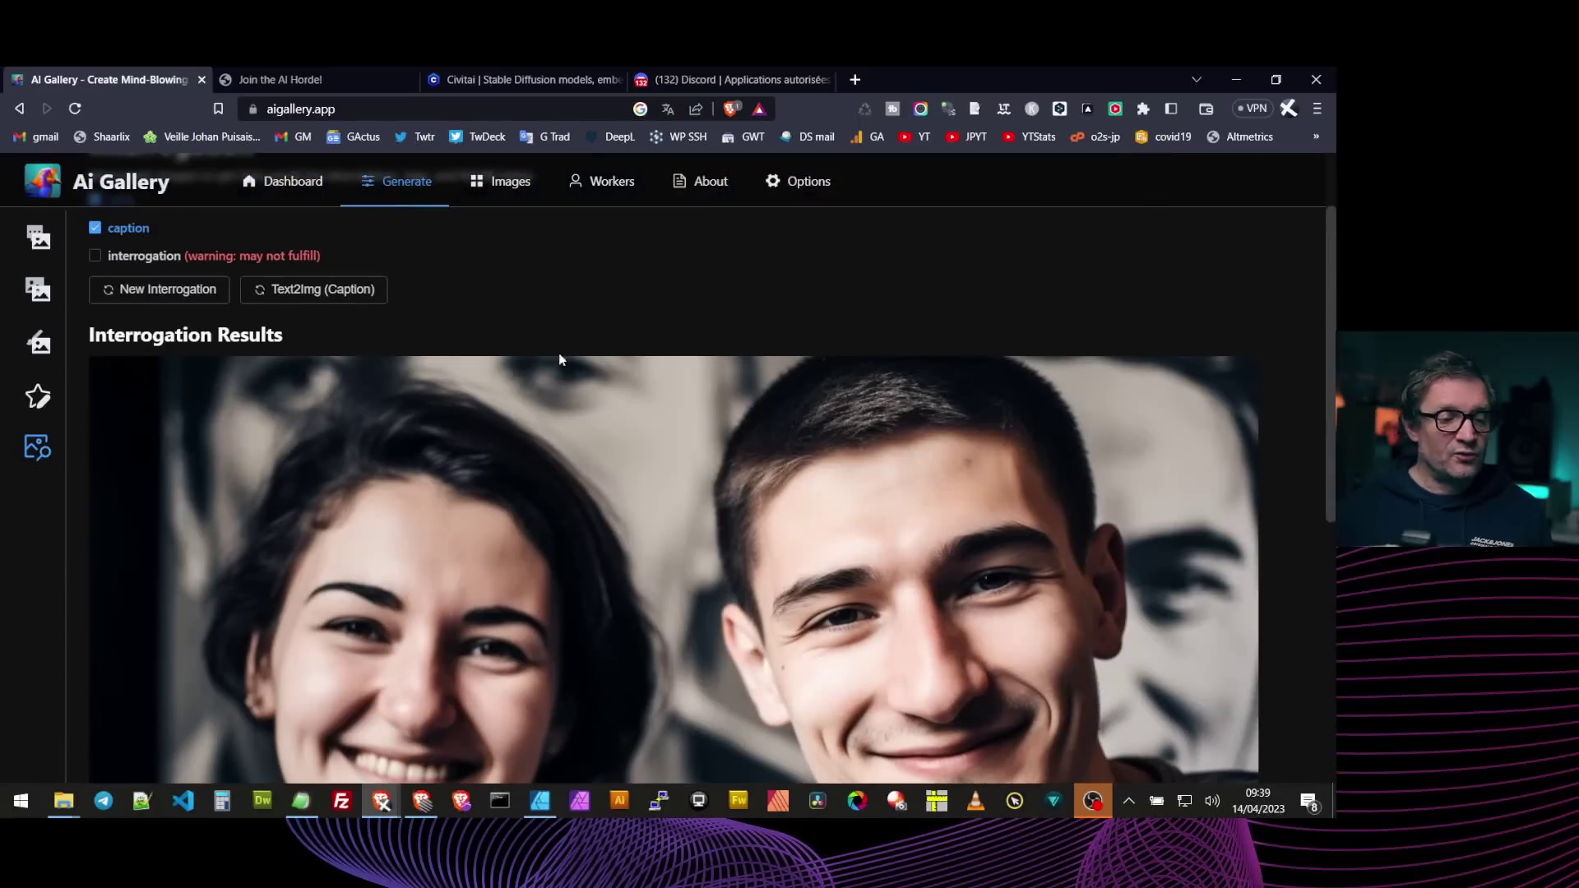
{"action": "scroll", "coordinate": [559, 353], "scroll_direction": "down", "scroll_amount": 10}
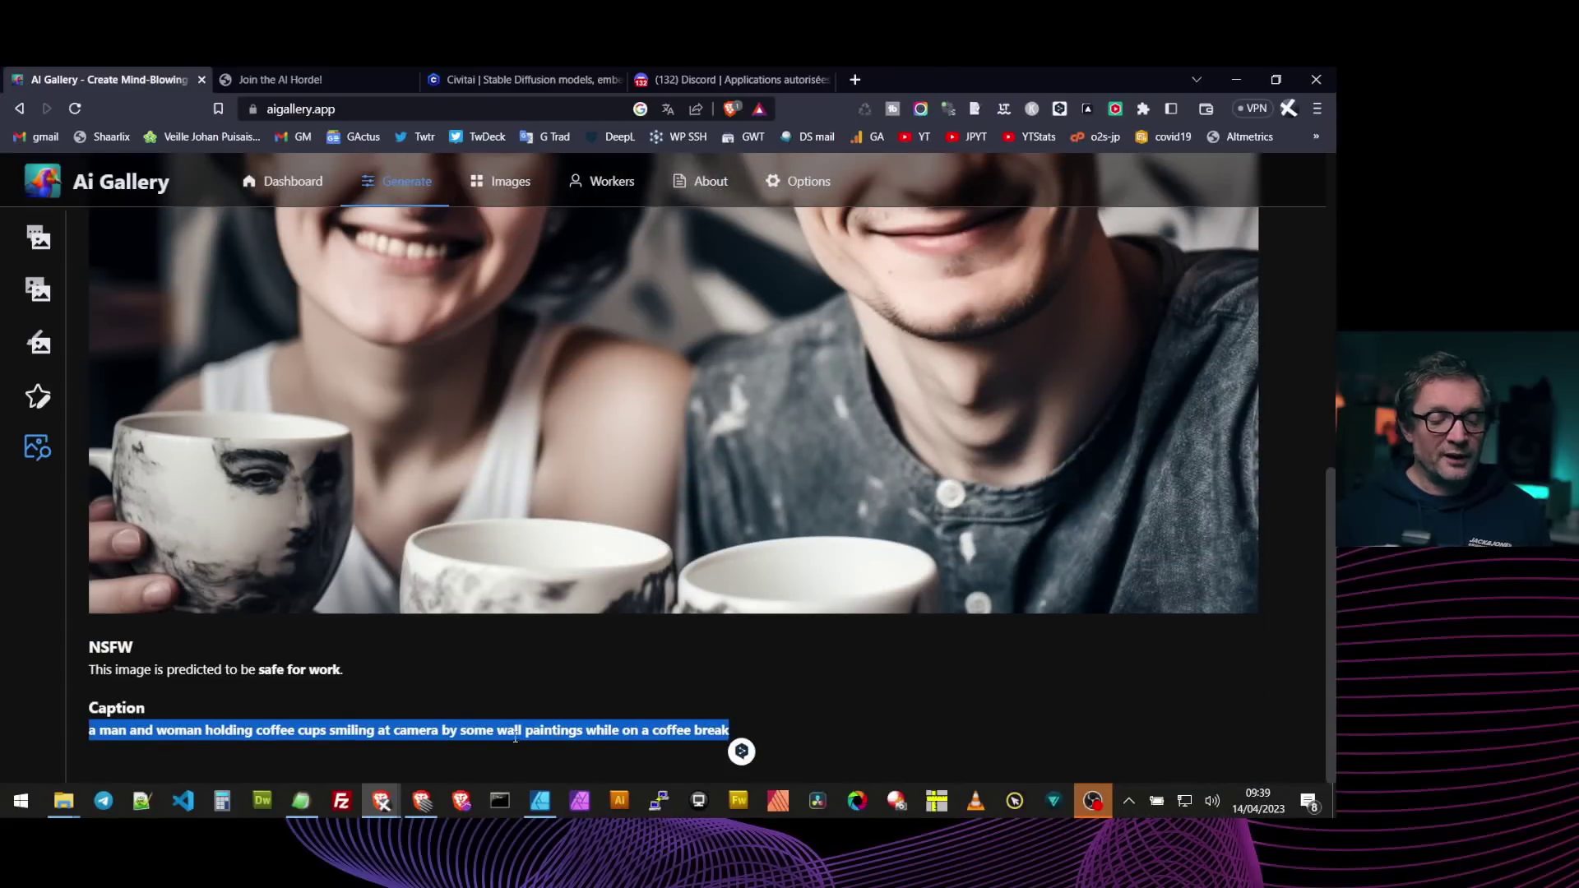
{"action": "scroll", "coordinate": [516, 741], "scroll_direction": "up", "scroll_amount": 5}
{"action": "scroll", "coordinate": [518, 722], "scroll_direction": "down", "scroll_amount": 5}
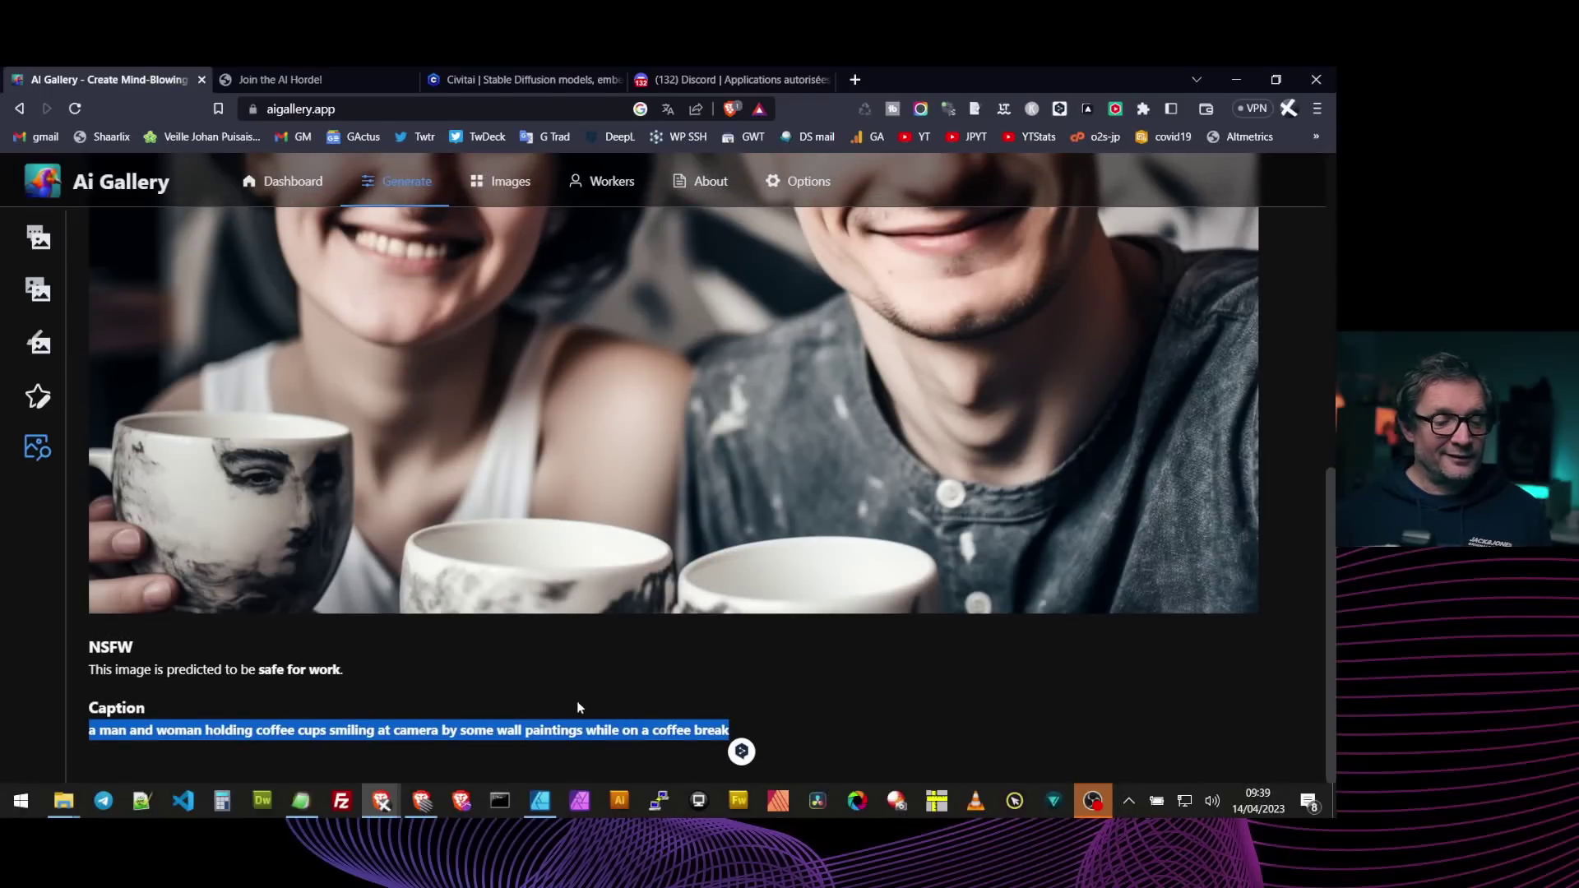
{"action": "scroll", "coordinate": [534, 714], "scroll_direction": "up", "scroll_amount": 5}
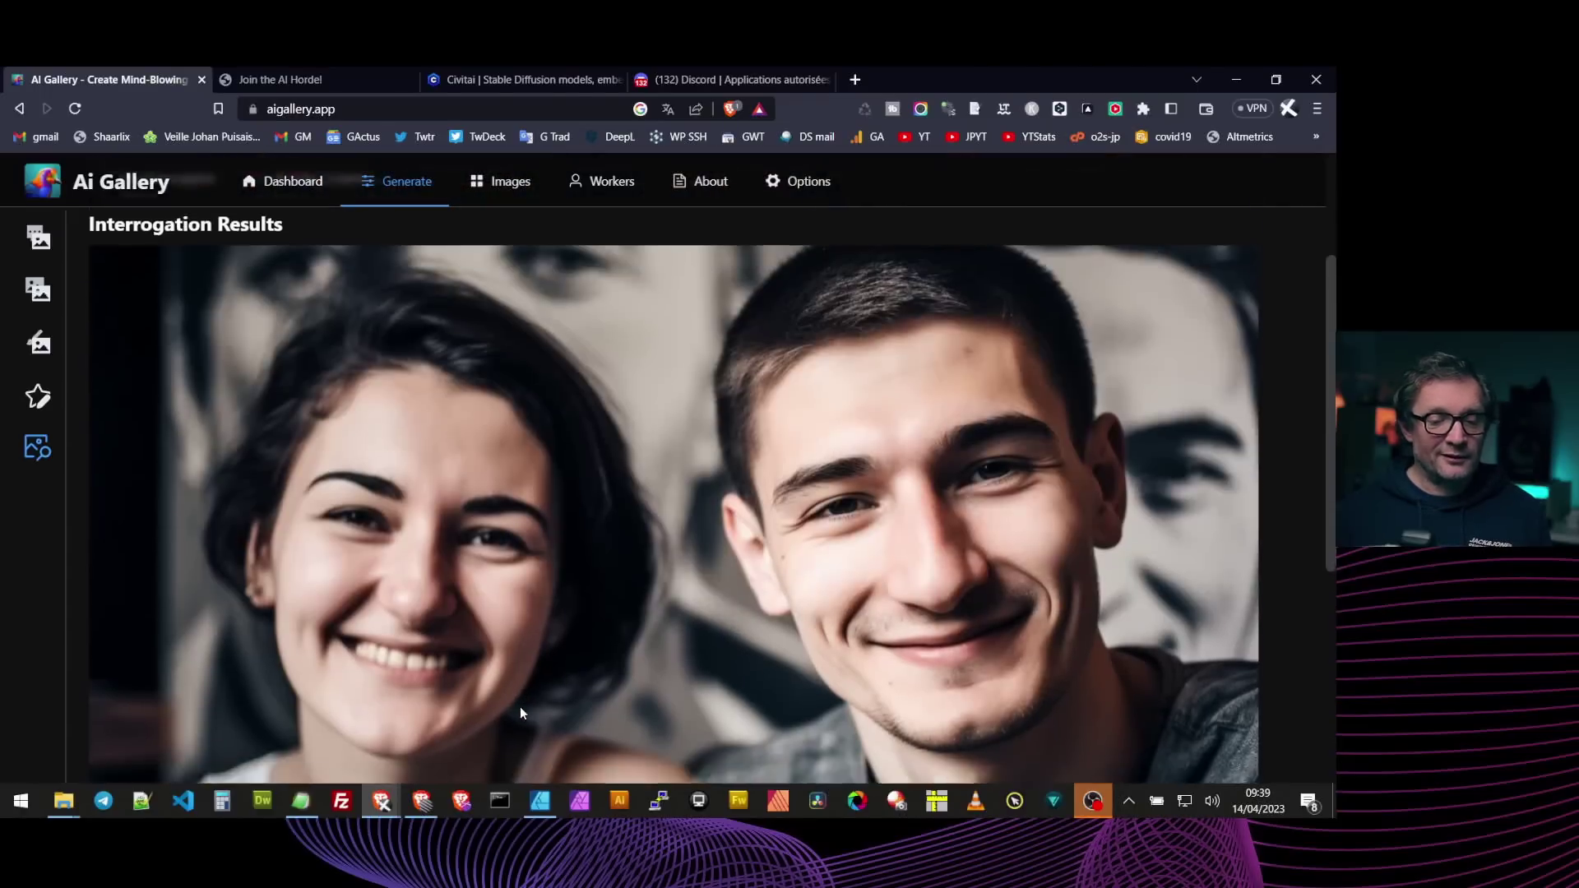
{"action": "scroll", "coordinate": [520, 712], "scroll_direction": "down", "scroll_amount": 5}
{"action": "right_click", "coordinate": [436, 732]}
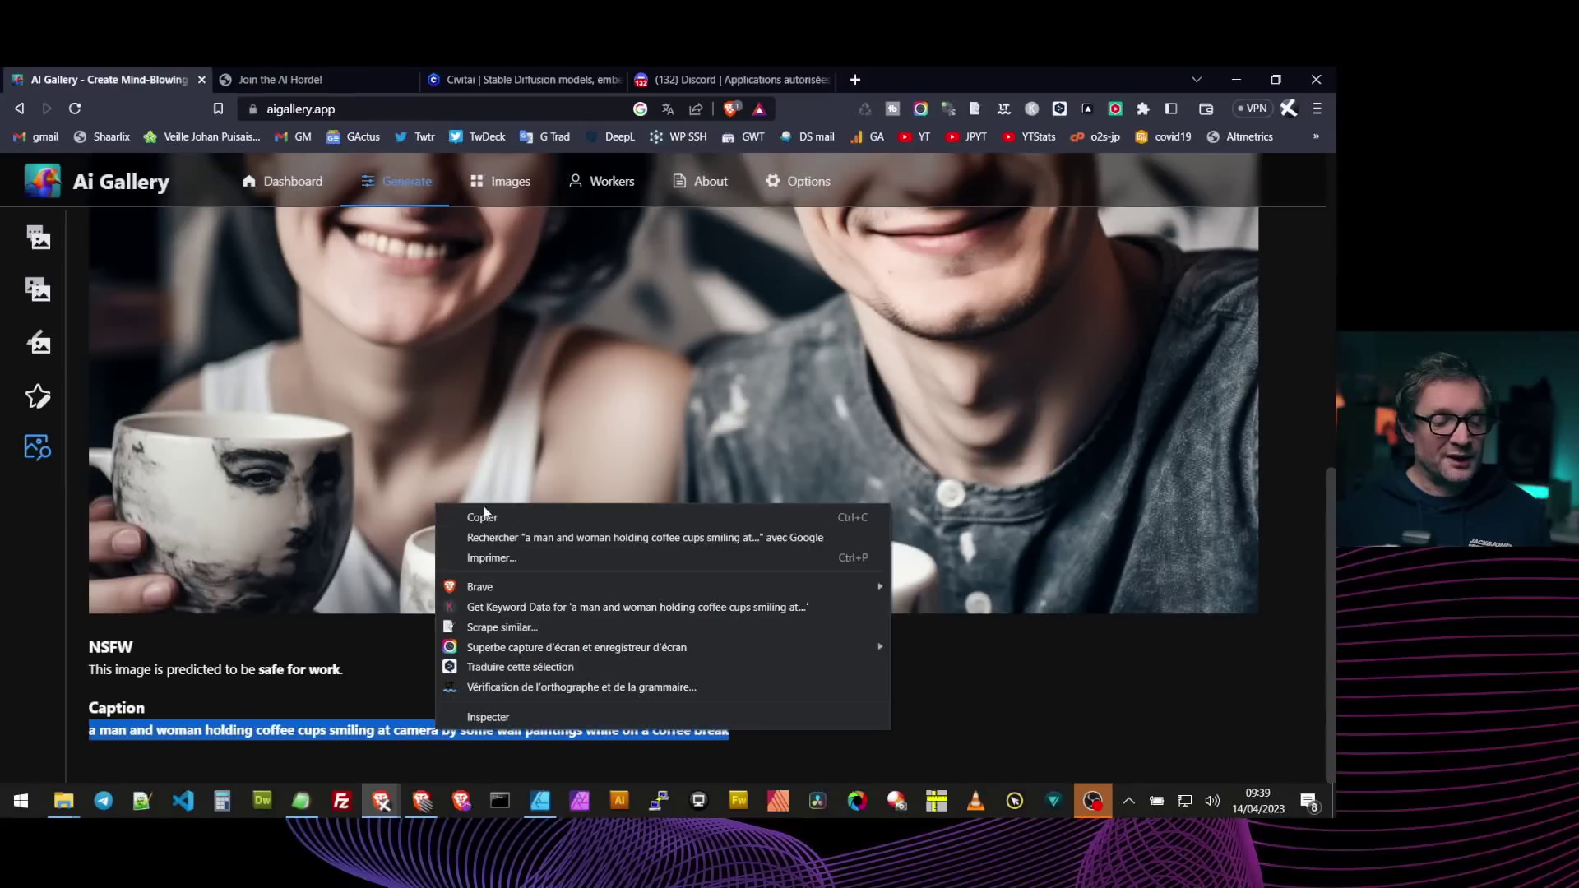
{"action": "left_click", "coordinate": [971, 686]}
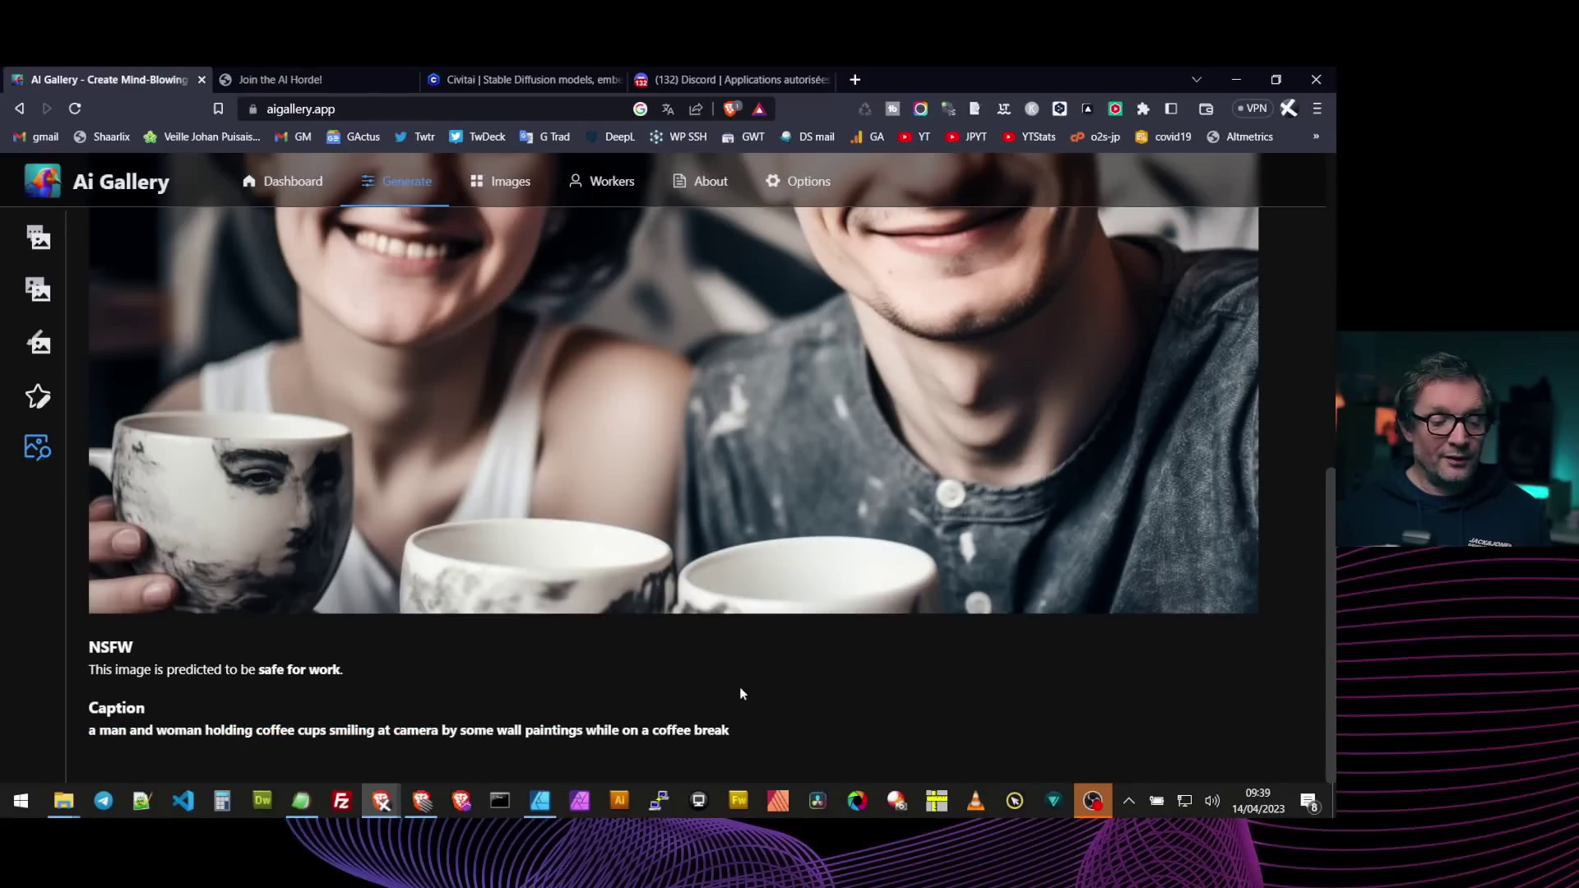
Send the interrogation caption to Text2Img as the prompt and apply the saved negative prompt preset starting with "bad anatomy".
{"action": "scroll", "coordinate": [738, 688], "scroll_direction": "up", "scroll_amount": 10}
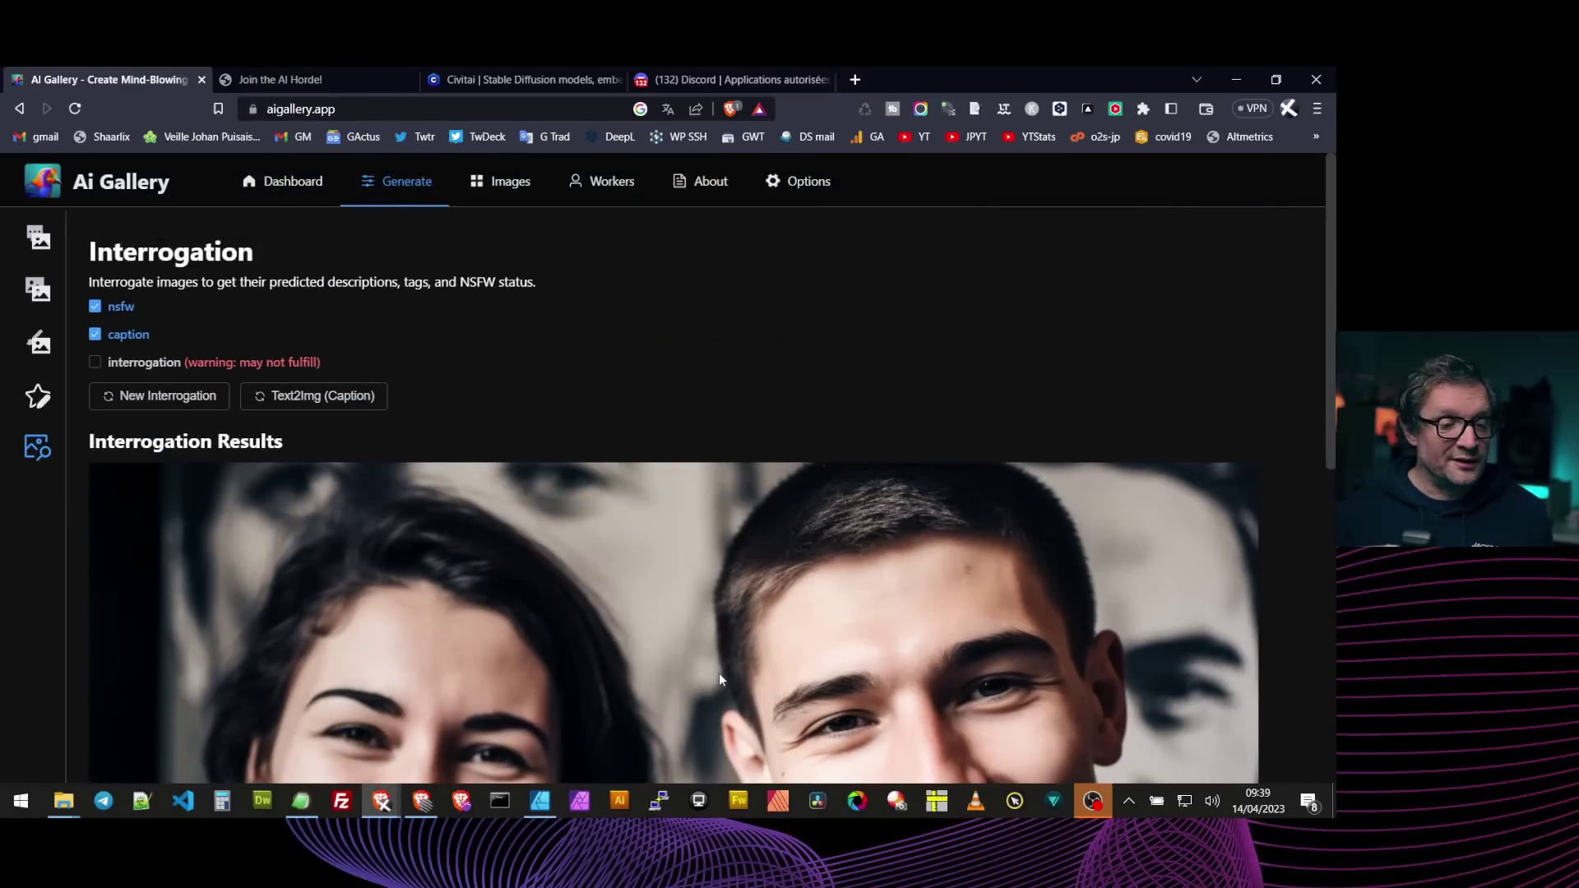
{"action": "left_click", "coordinate": [328, 399]}
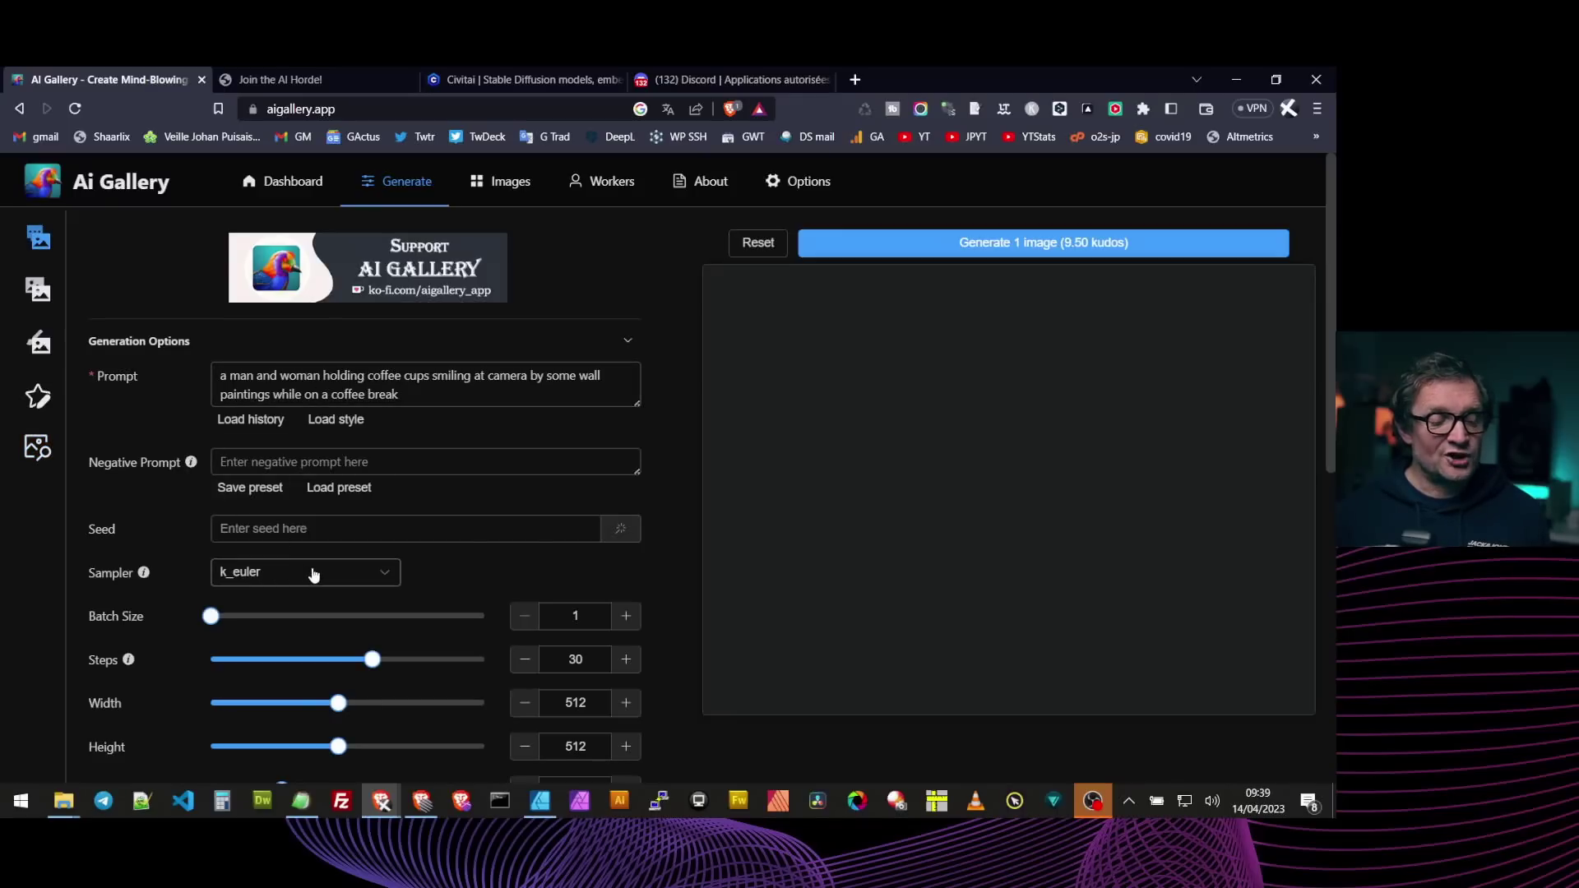
{"action": "left_click", "coordinate": [332, 490]}
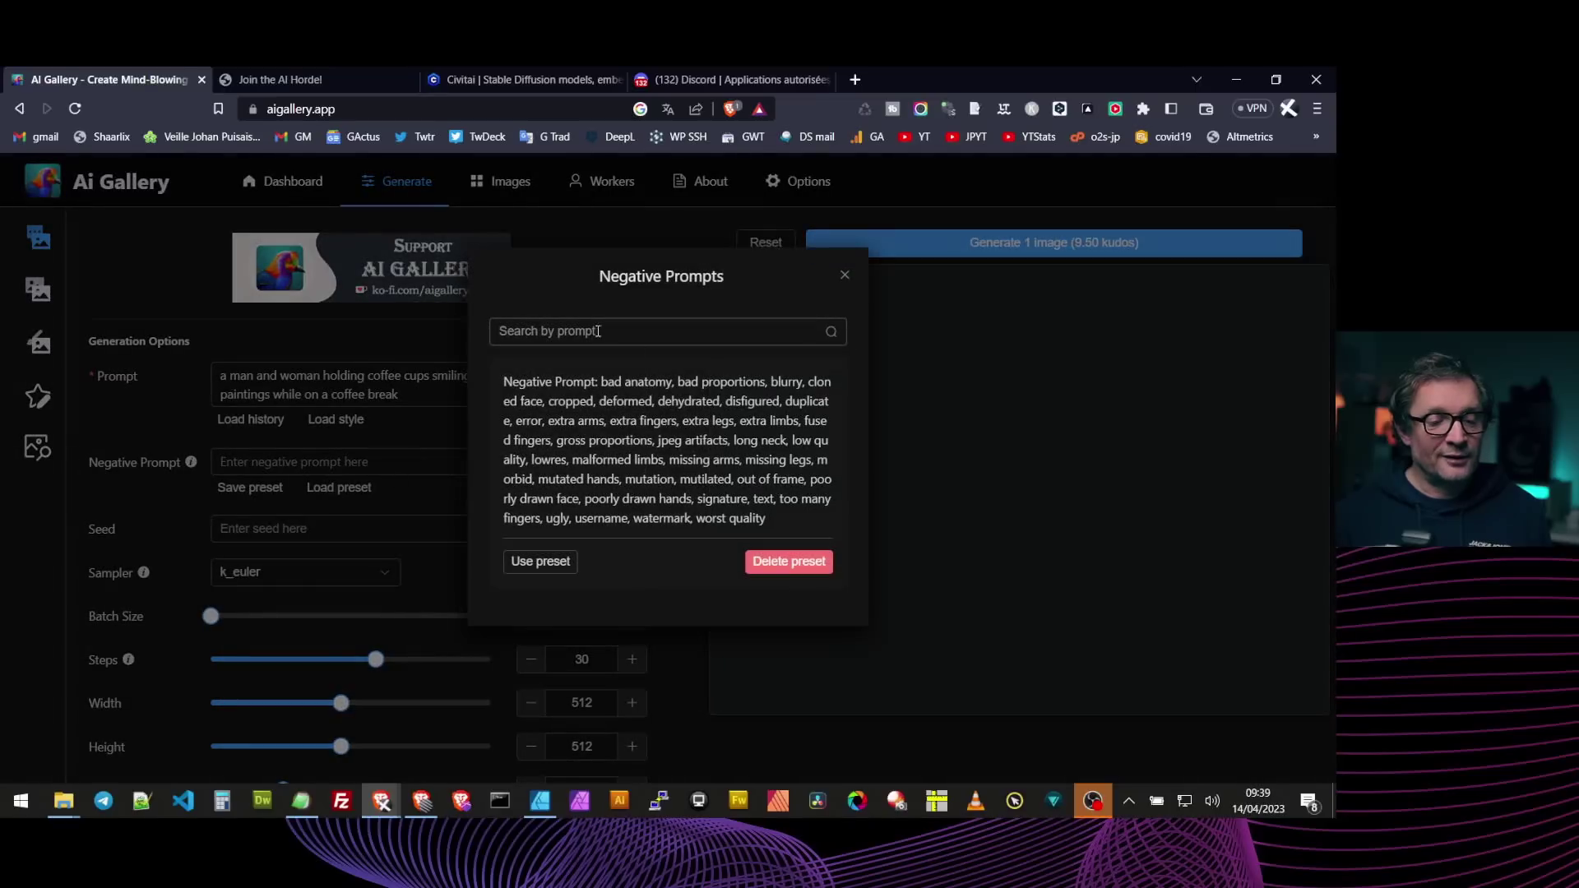
{"action": "left_click", "coordinate": [567, 563]}
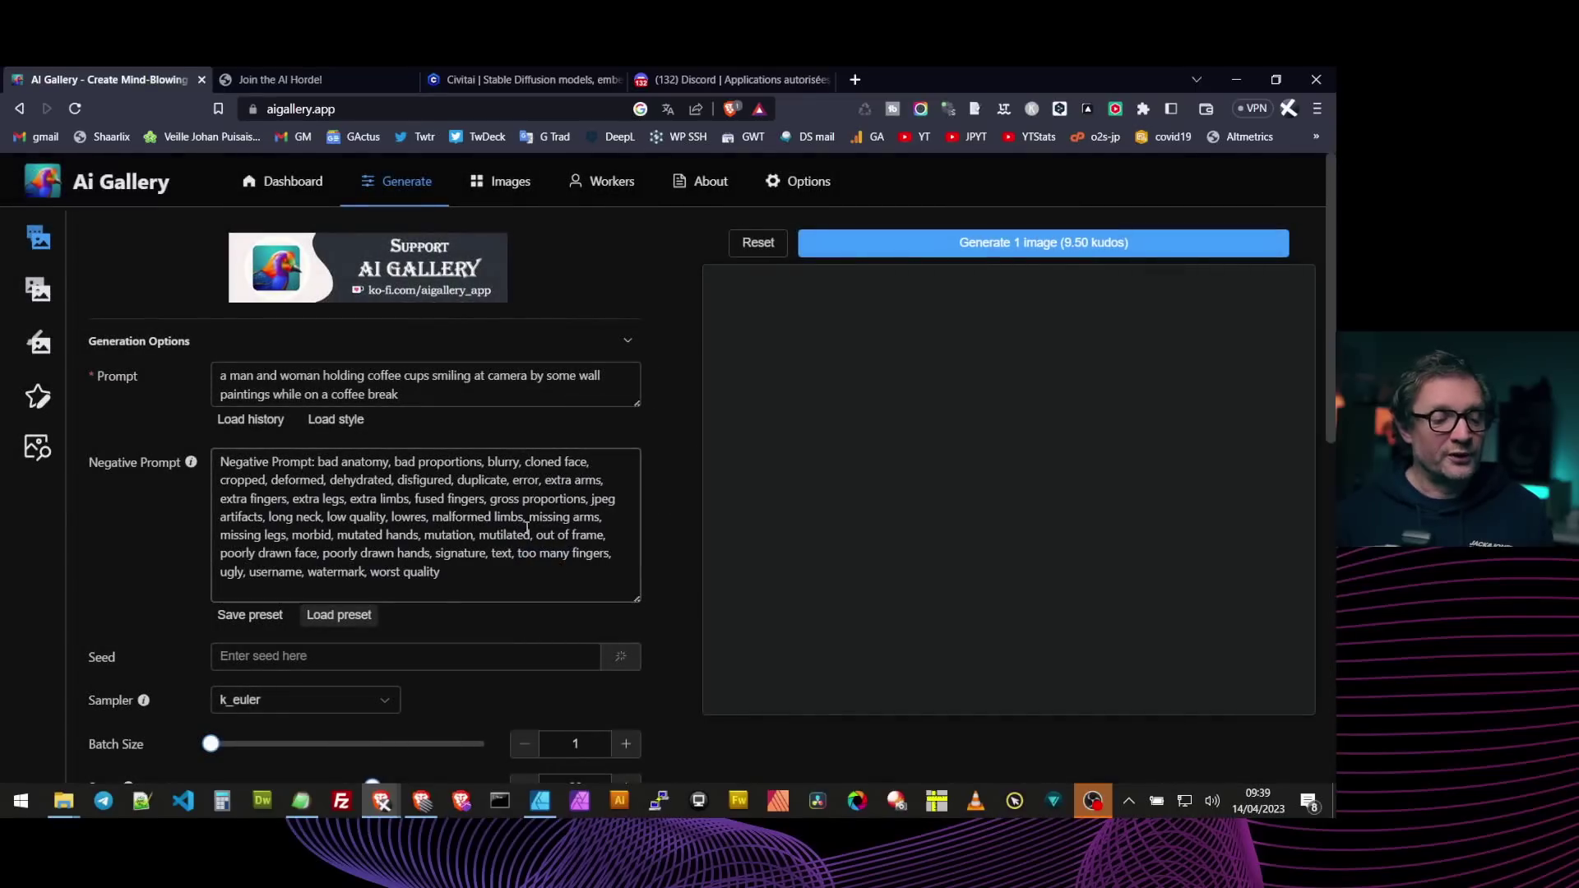
Set the sampler to k_heun, the steps to 20 and the guidance to 5.5.
{"action": "scroll", "coordinate": [398, 508], "scroll_direction": "down", "scroll_amount": 3}
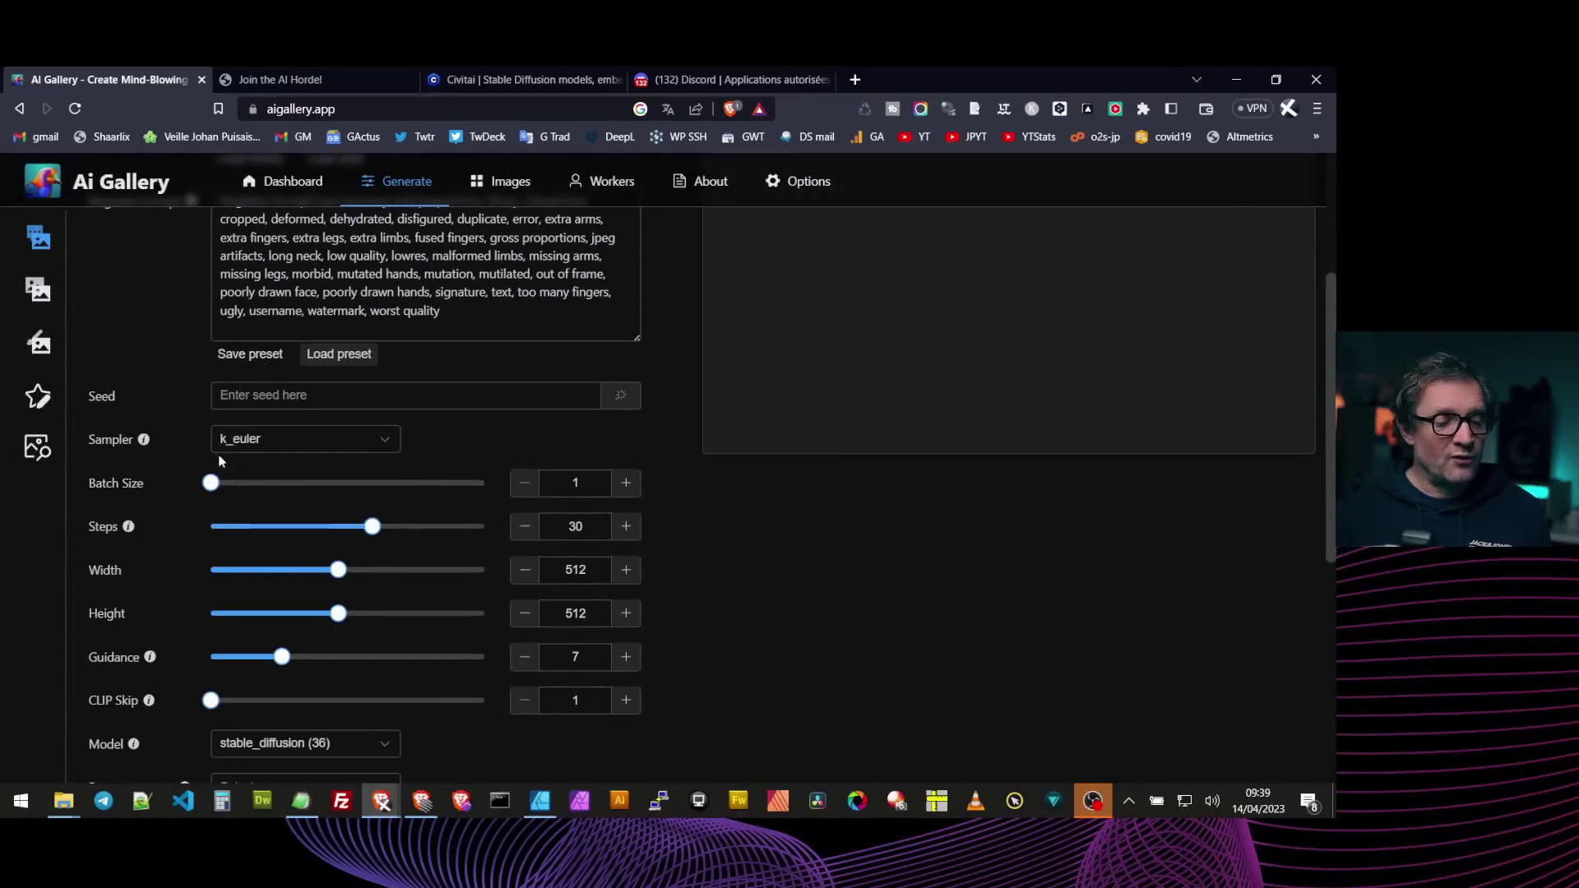
{"action": "left_click", "coordinate": [385, 443]}
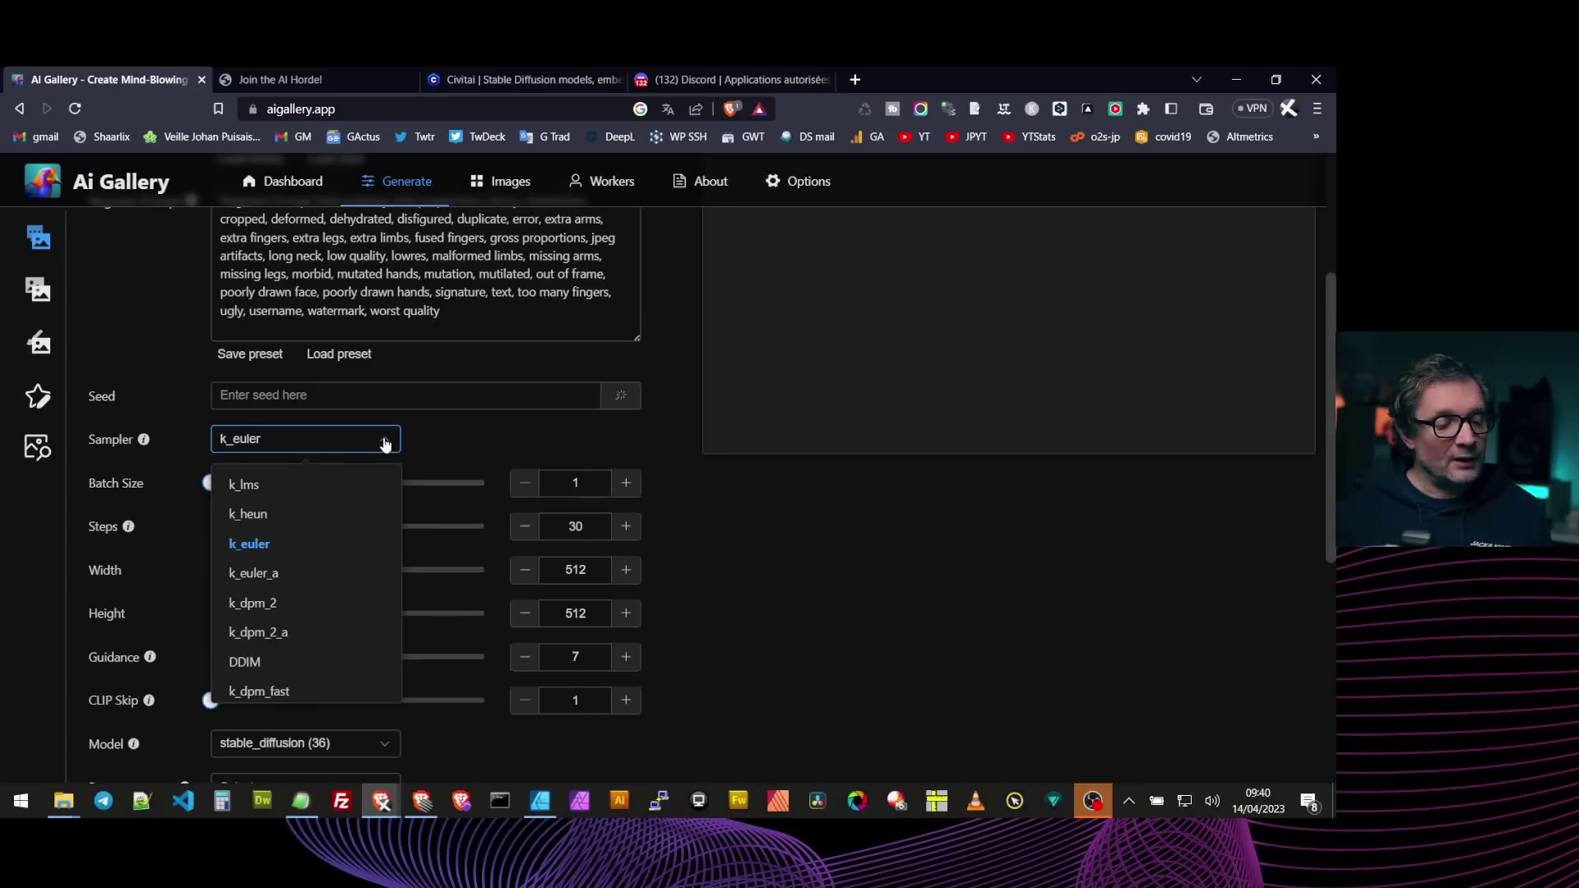
{"action": "left_click", "coordinate": [267, 516]}
{"action": "scroll", "coordinate": [159, 529], "scroll_direction": "down", "scroll_amount": 1}
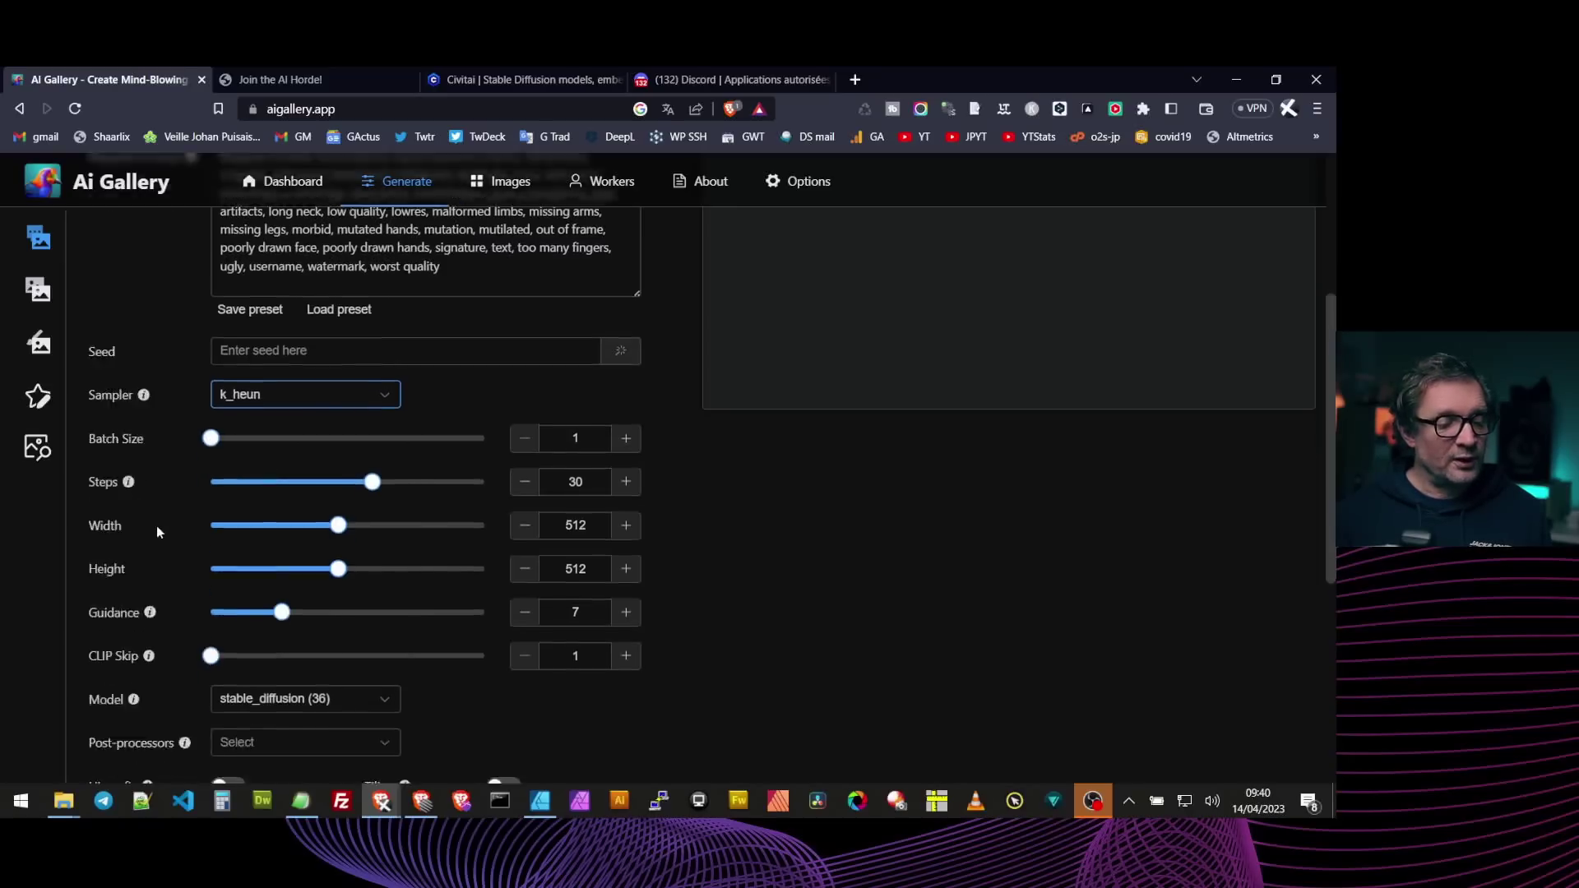
{"action": "left_click_drag", "start_coordinate": [372, 439], "coordinate": [263, 492]}
{"action": "scroll", "coordinate": [162, 532], "scroll_direction": "down", "scroll_amount": 1}
{"action": "scroll", "coordinate": [229, 506], "scroll_direction": "down", "scroll_amount": 1}
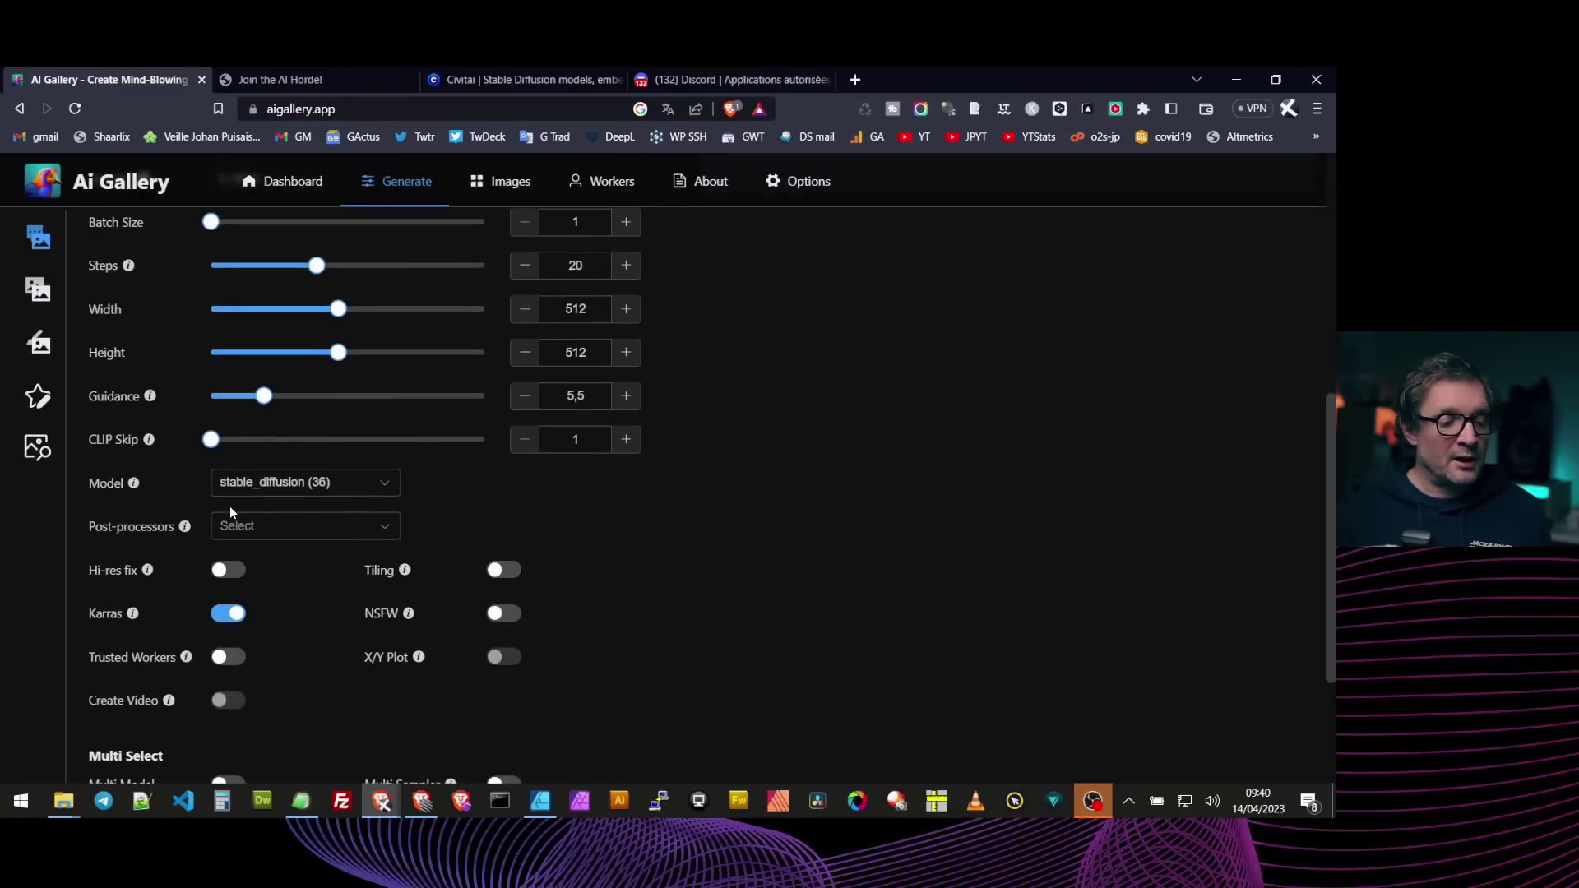
Choose the Deliberate model and add the GFPGAN and RealESRGAN_x4plus post-processors.
{"action": "left_click", "coordinate": [393, 486]}
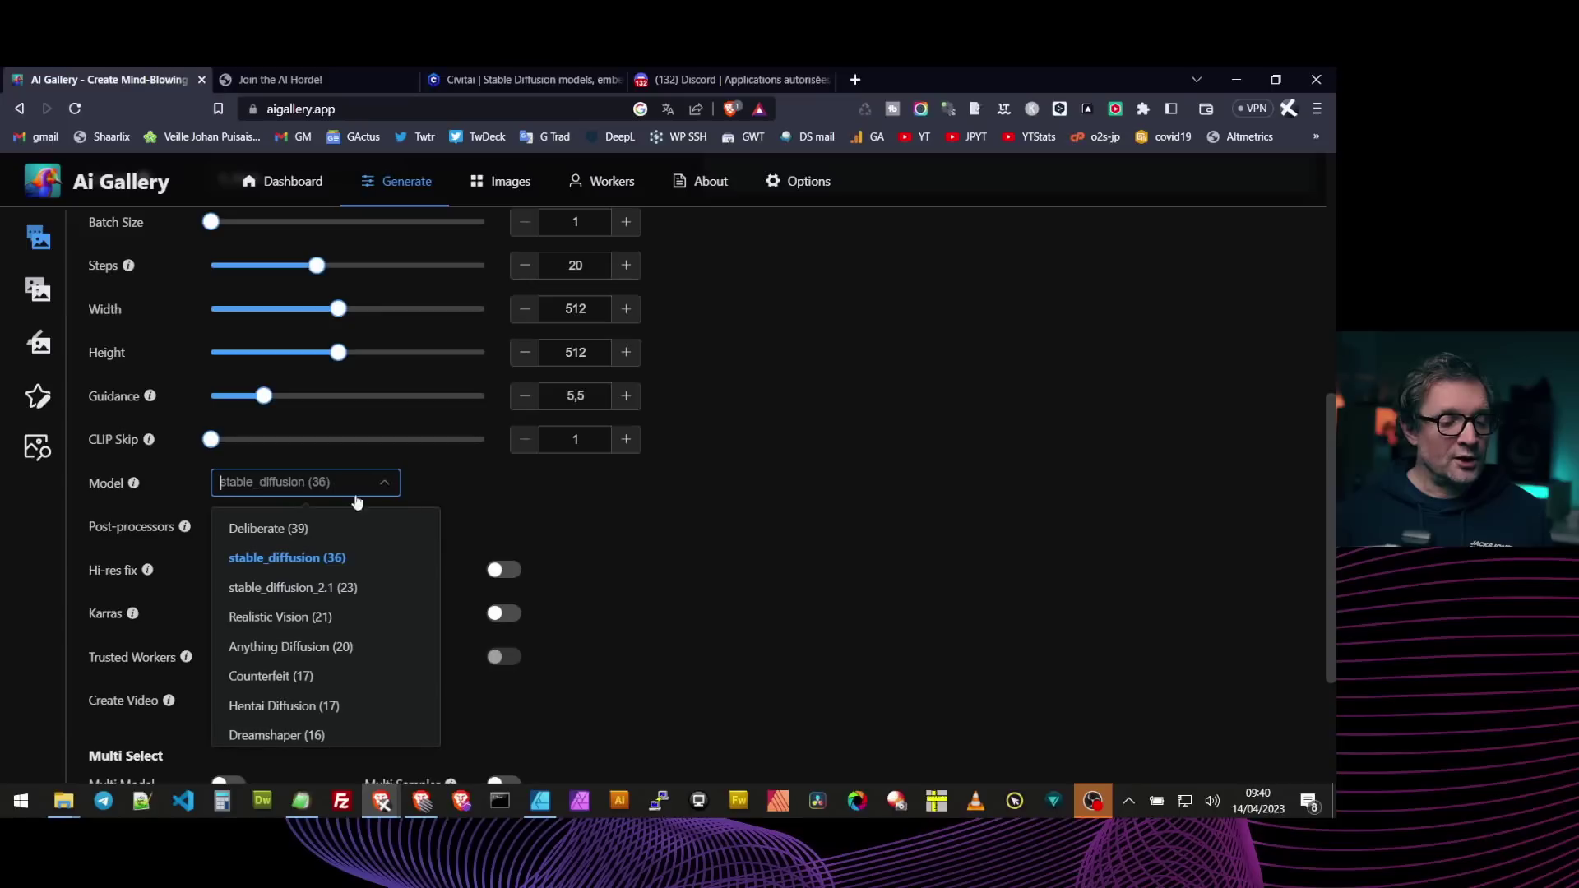
{"action": "left_click", "coordinate": [263, 531]}
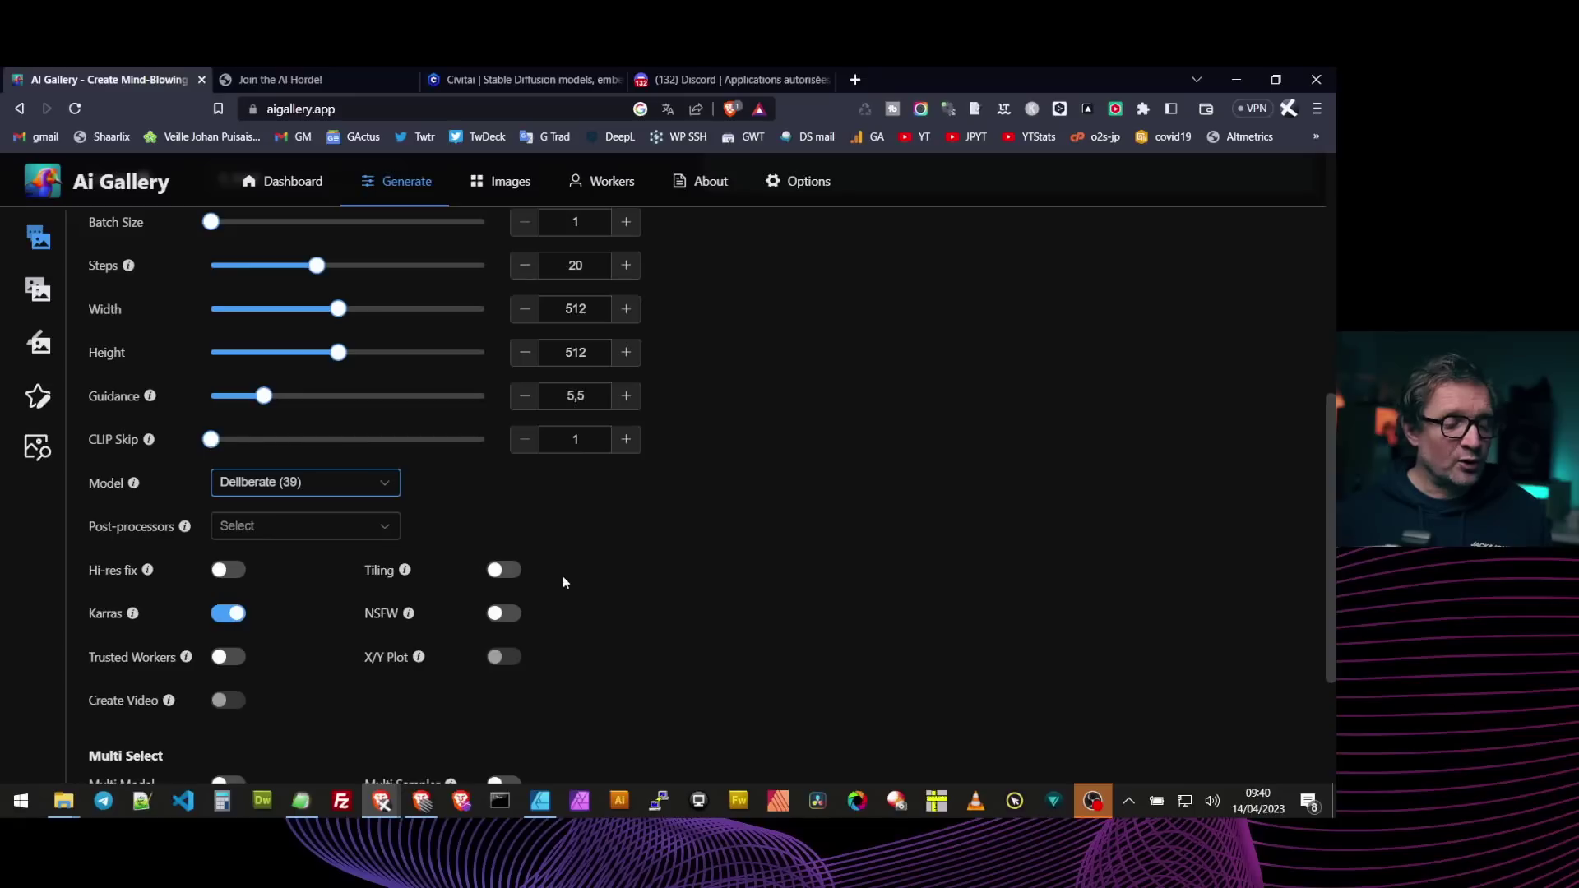
{"action": "left_click", "coordinate": [388, 528]}
{"action": "left_click", "coordinate": [258, 572]}
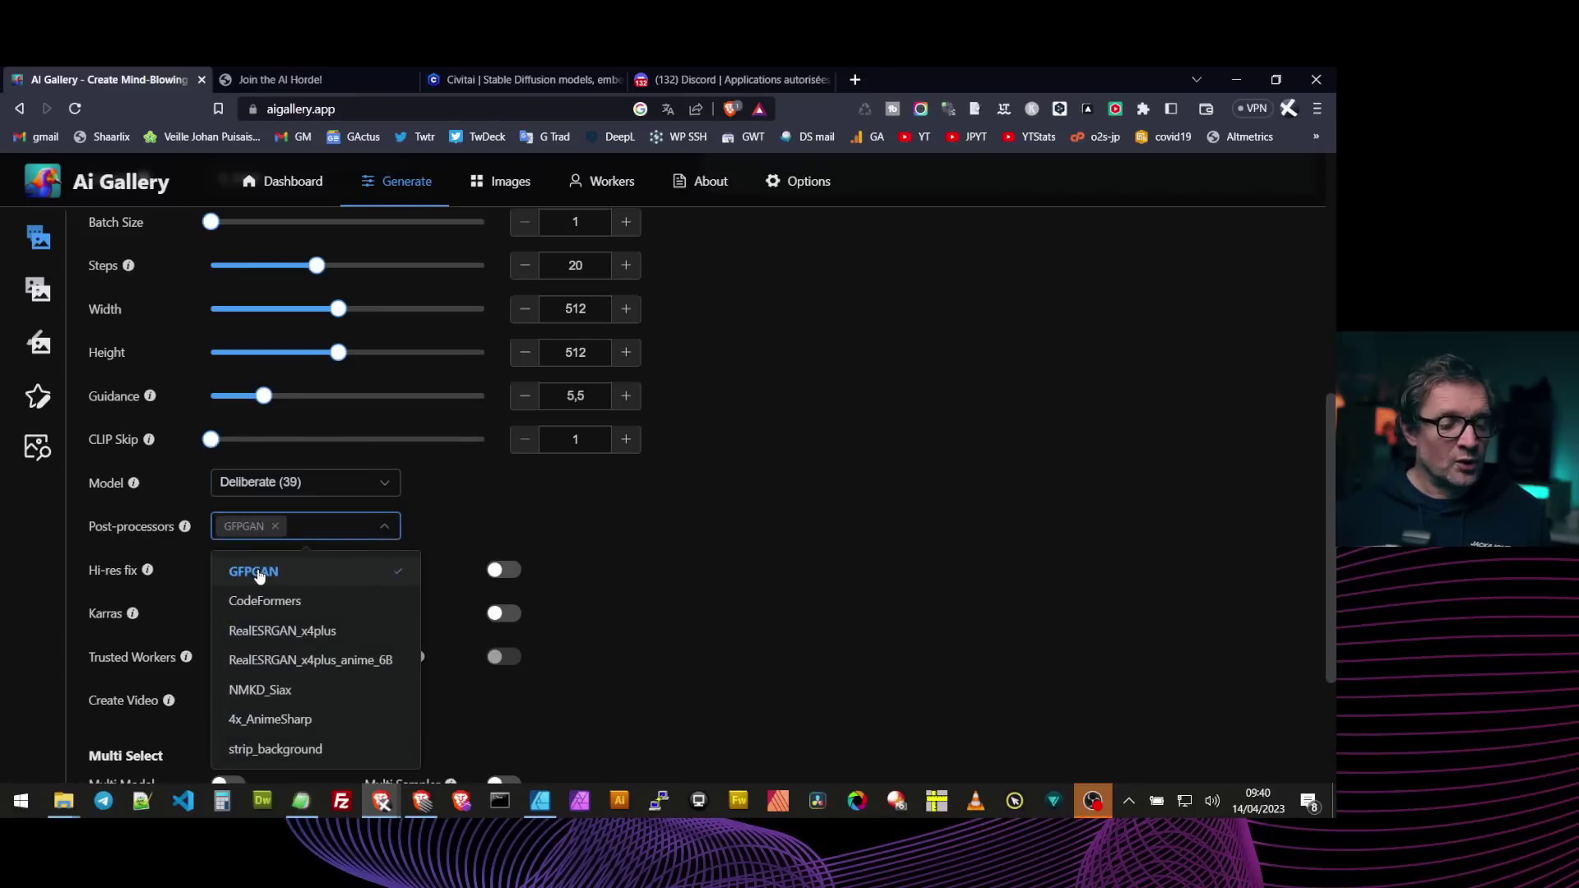
{"action": "left_click", "coordinate": [285, 632]}
{"action": "left_click", "coordinate": [623, 601]}
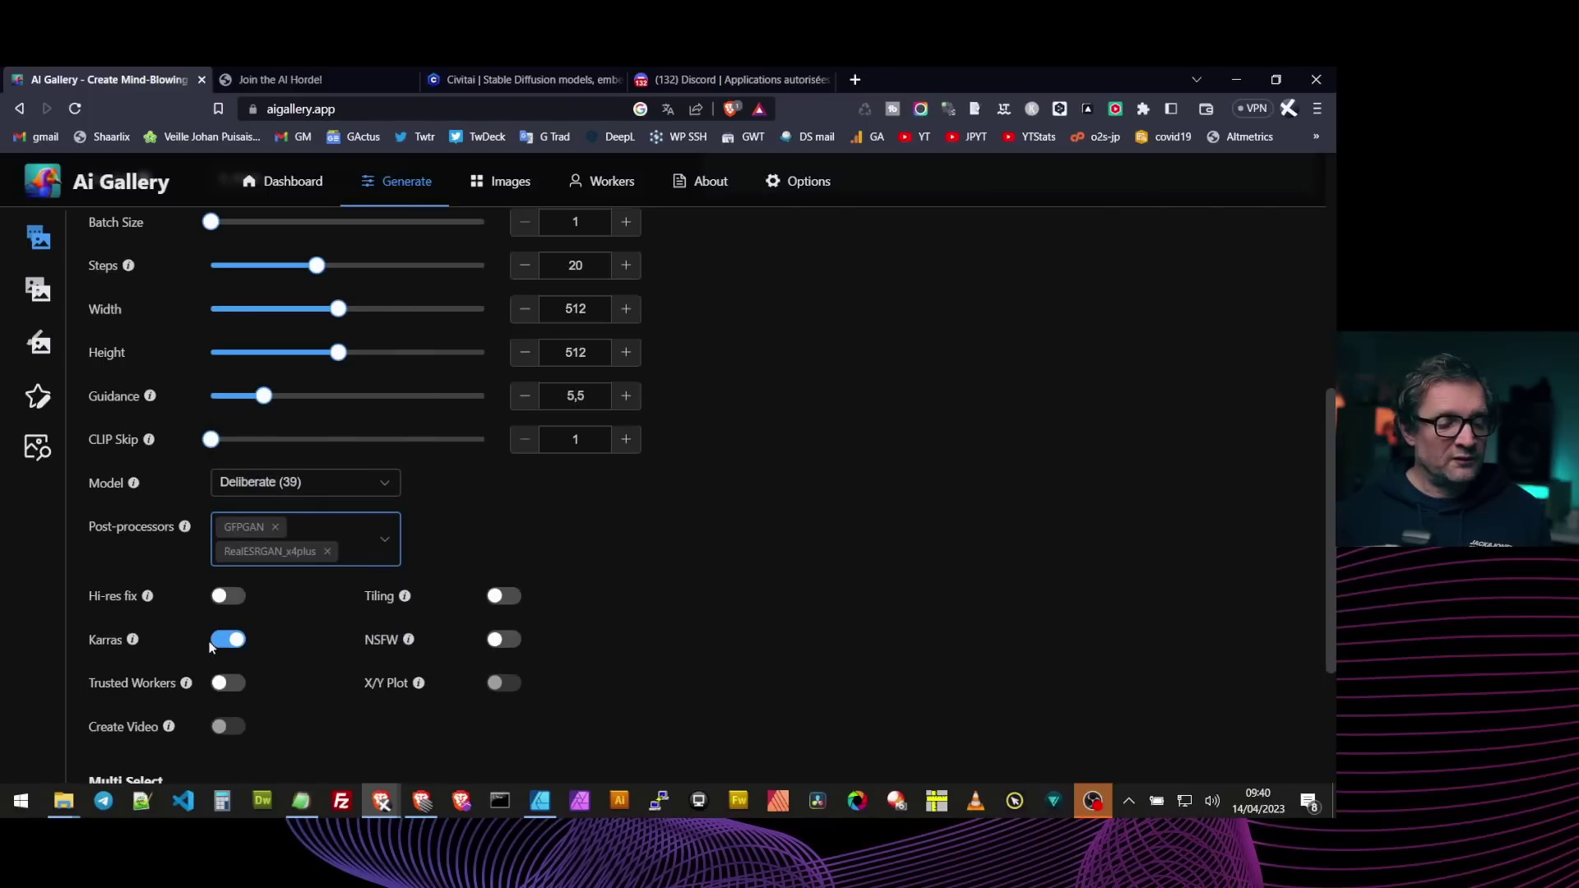
Enable NSFW and generate one image from the coffee-break couple prompt.
{"action": "left_click", "coordinate": [500, 645]}
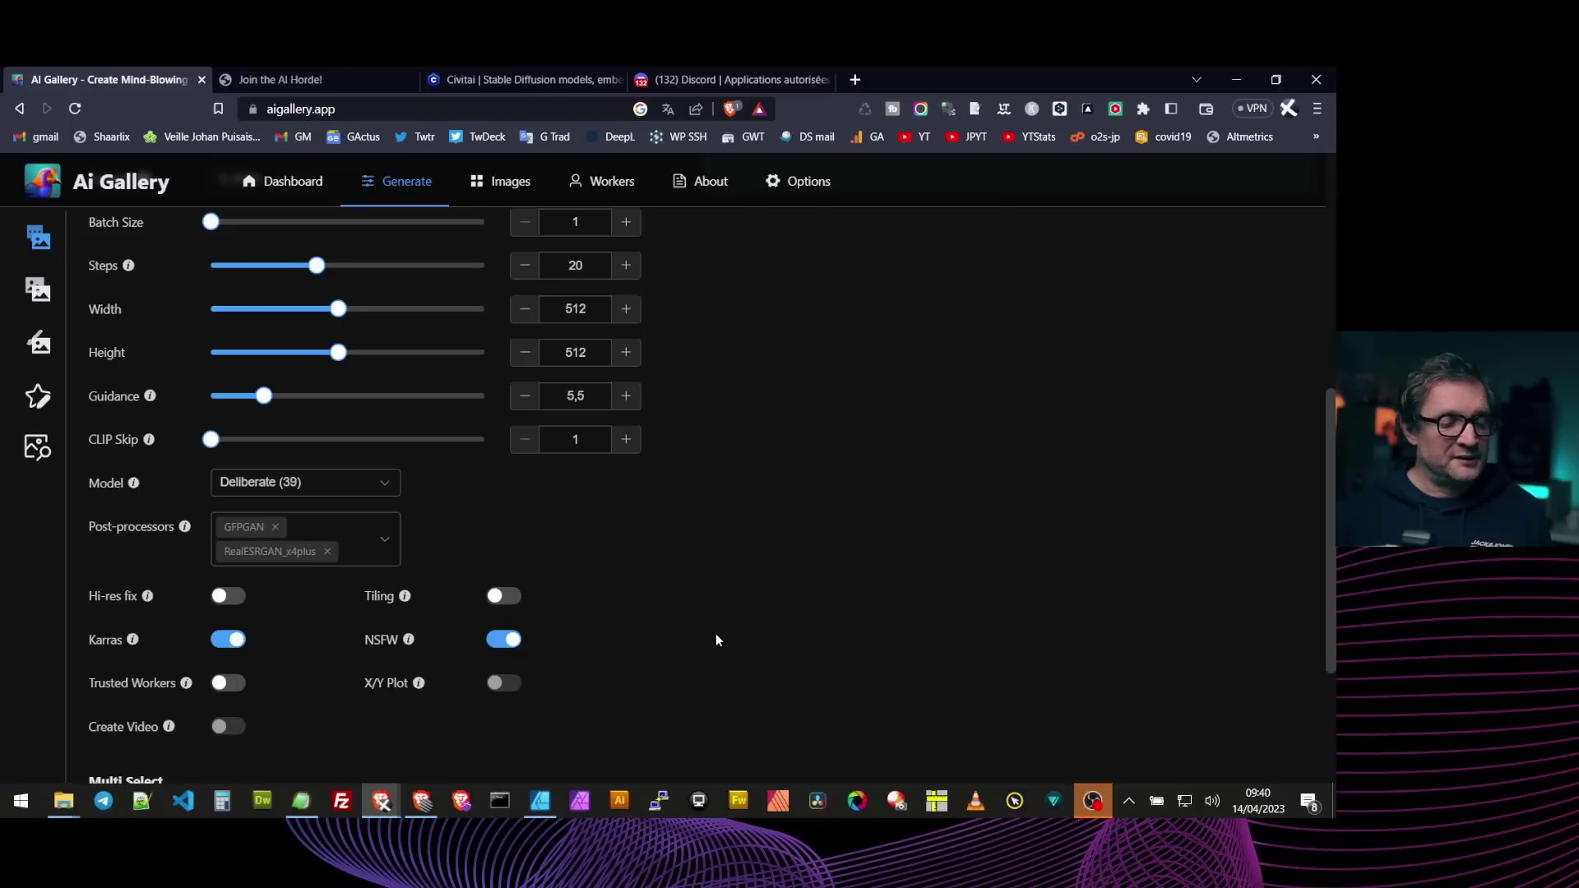
{"action": "scroll", "coordinate": [716, 633], "scroll_direction": "up", "scroll_amount": 6}
{"action": "left_click", "coordinate": [1057, 247]}
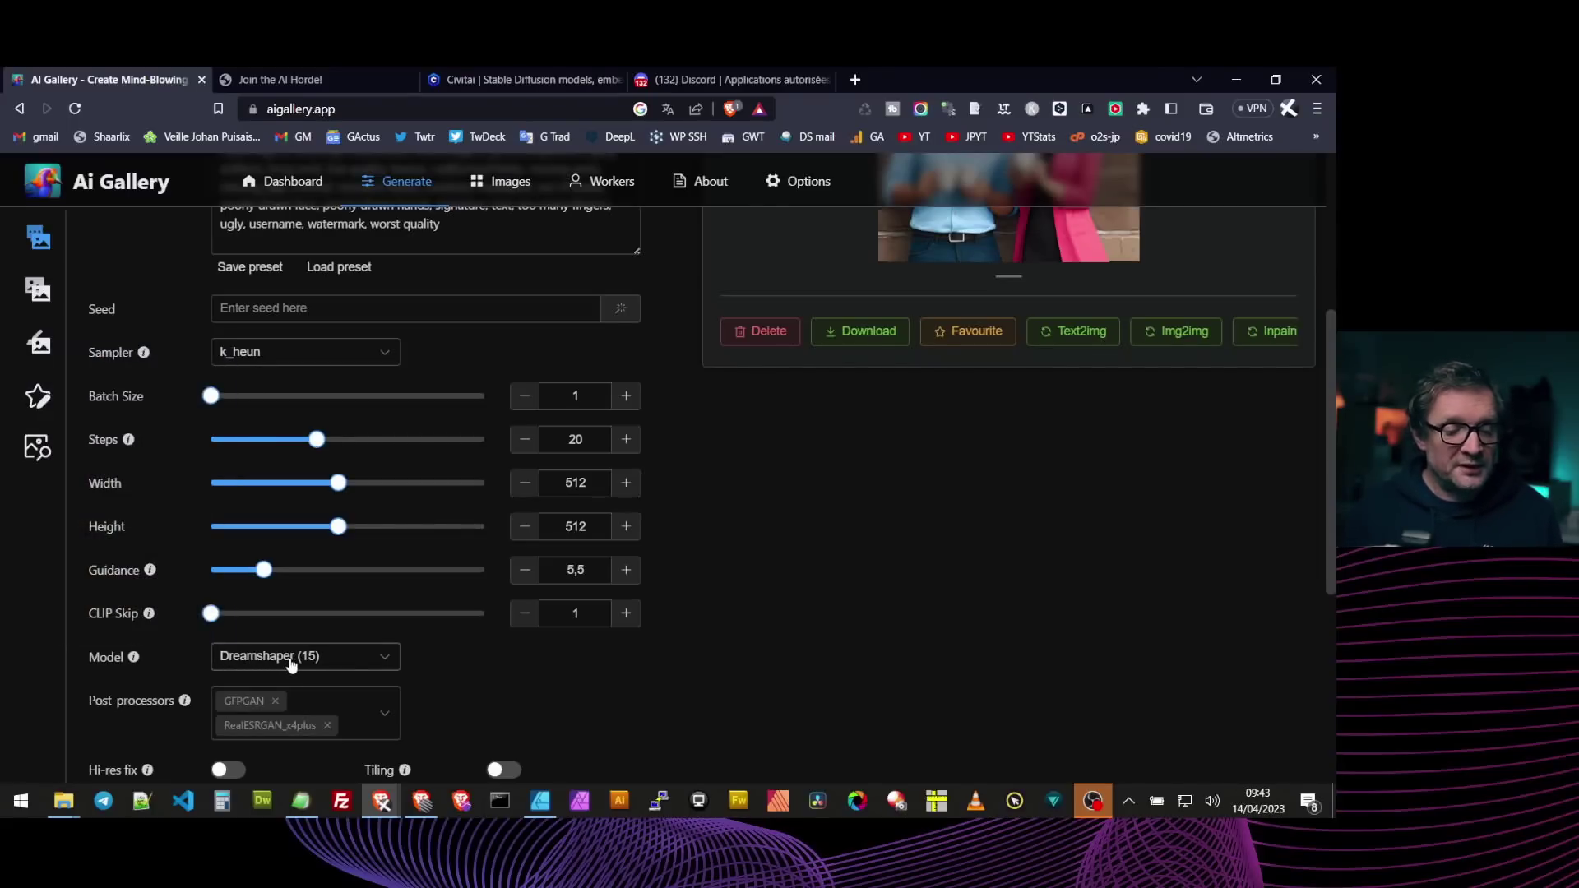
Browse the list of available models to see the alternatives to Dreamshaper.
{"action": "left_click", "coordinate": [390, 665]}
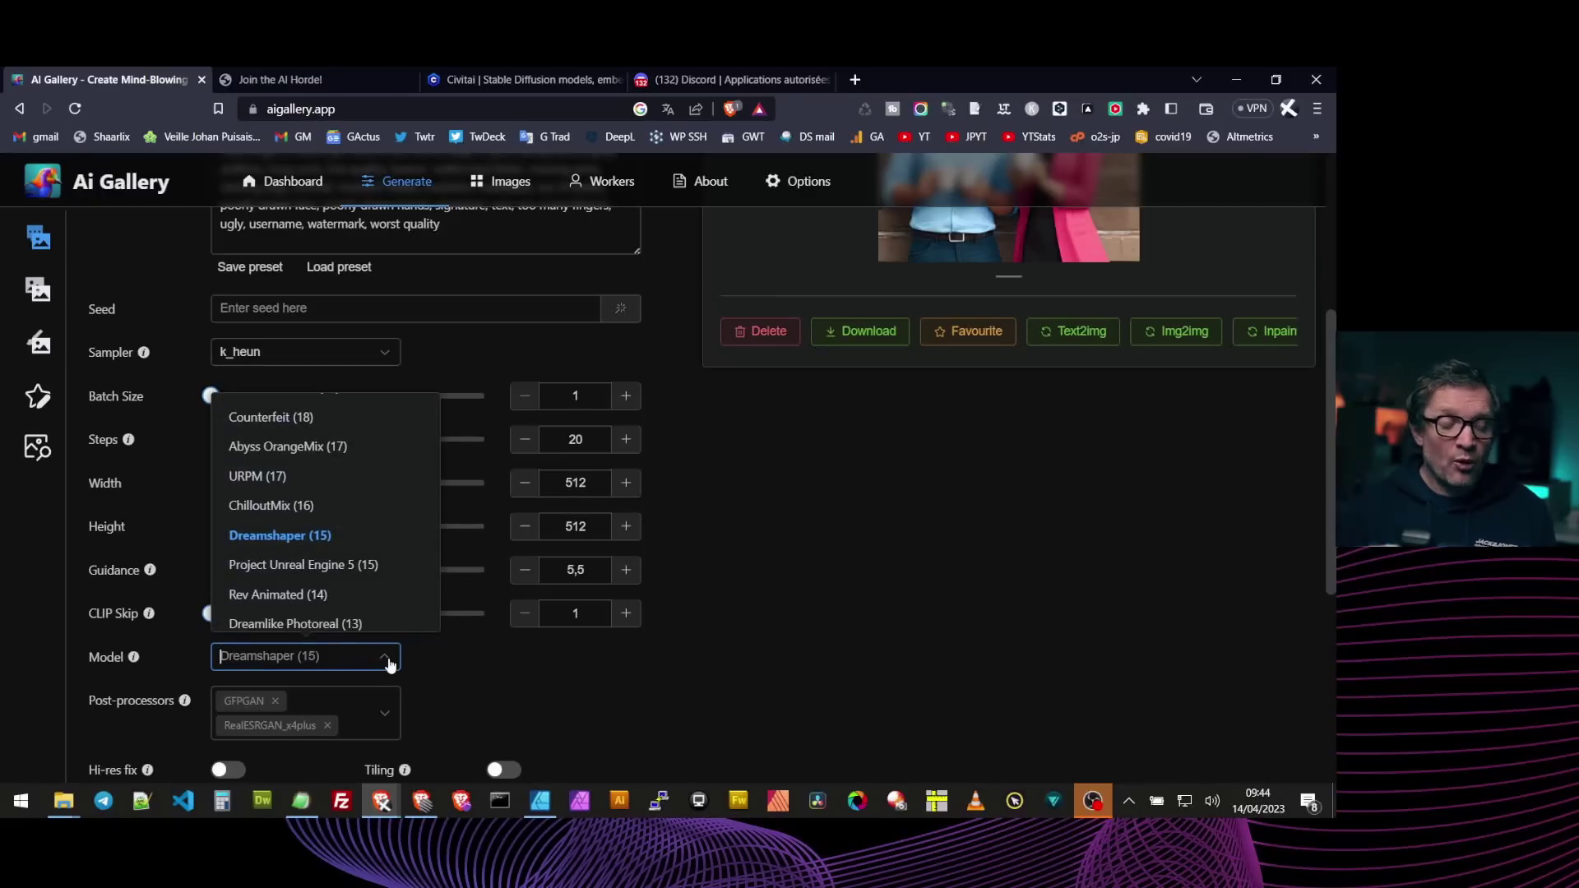
{"action": "scroll", "coordinate": [376, 579], "scroll_direction": "up", "scroll_amount": 3}
{"action": "scroll", "coordinate": [376, 580], "scroll_direction": "up", "scroll_amount": 1}
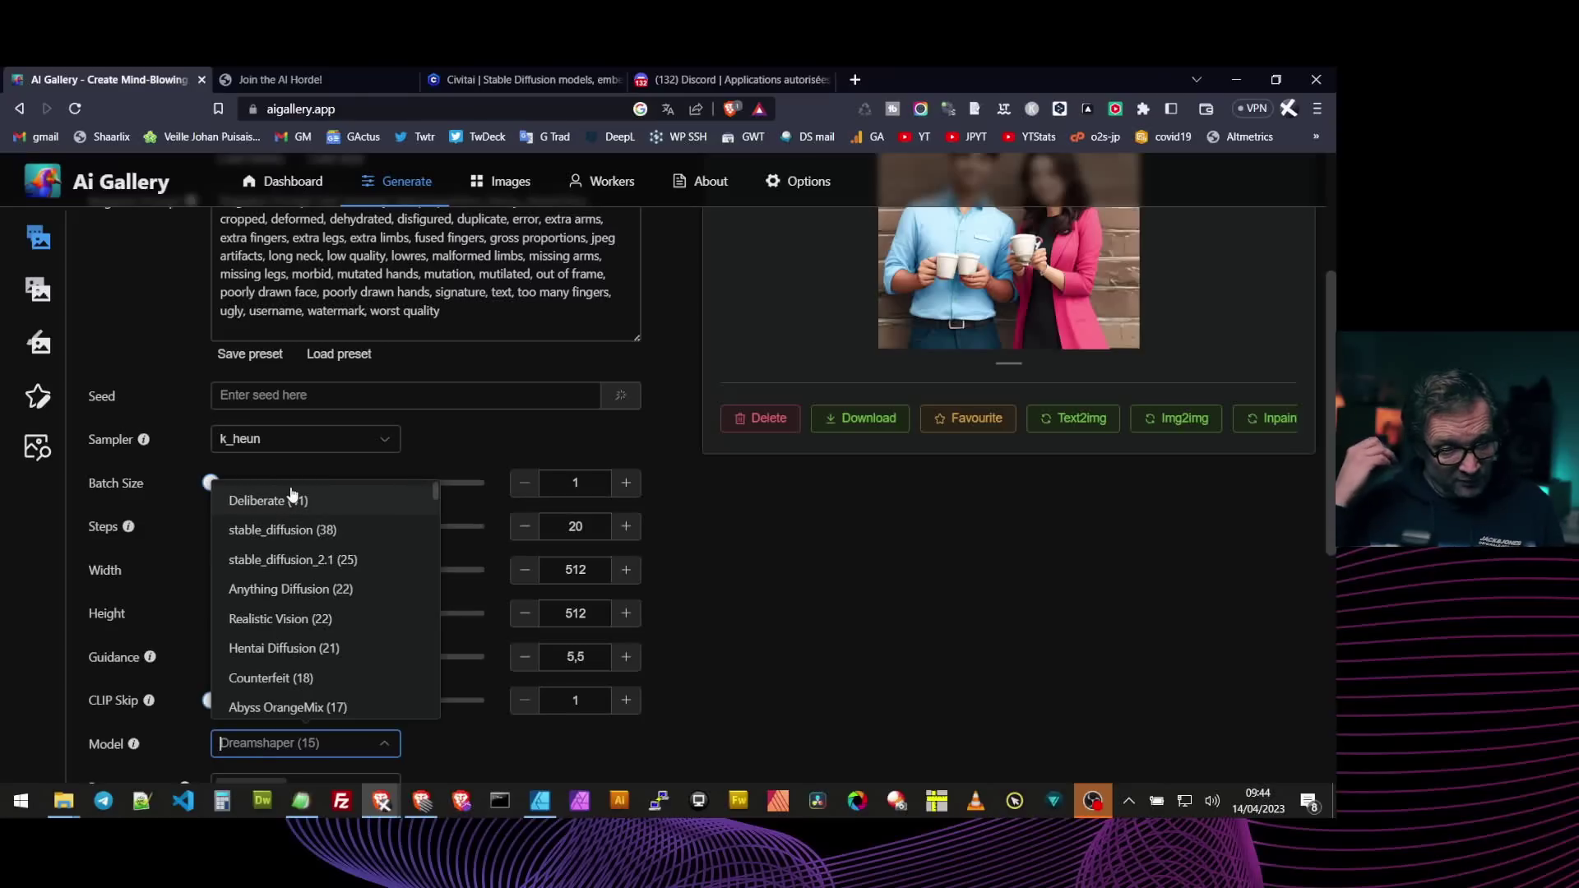
{"action": "scroll", "coordinate": [341, 609], "scroll_direction": "down", "scroll_amount": 8}
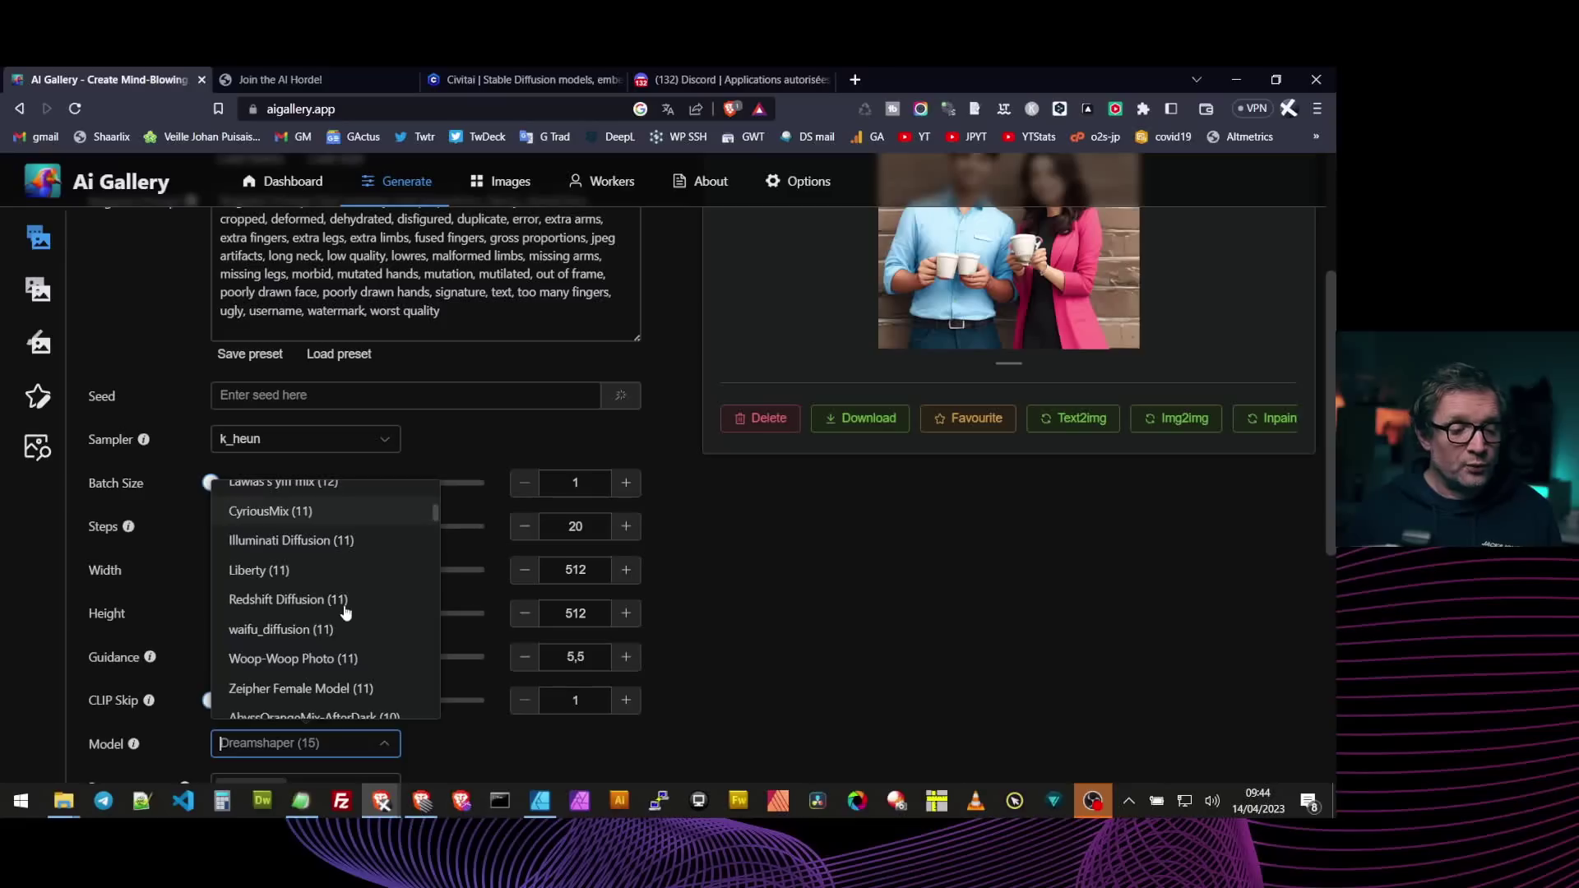
{"action": "scroll", "coordinate": [353, 634], "scroll_direction": "down", "scroll_amount": 1}
{"action": "scroll", "coordinate": [350, 612], "scroll_direction": "down", "scroll_amount": 1}
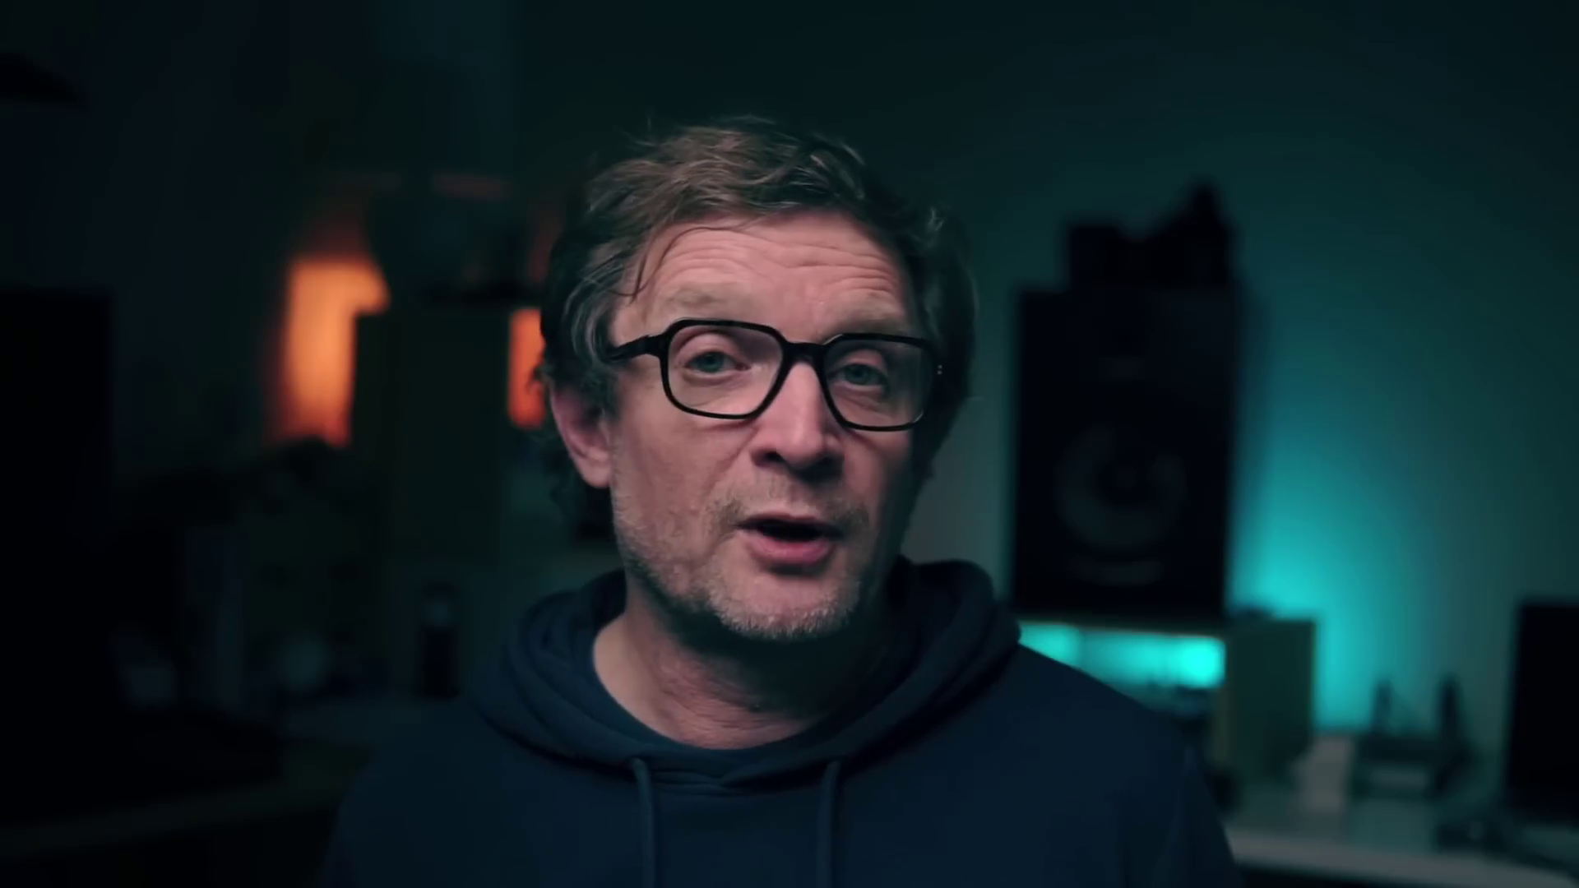